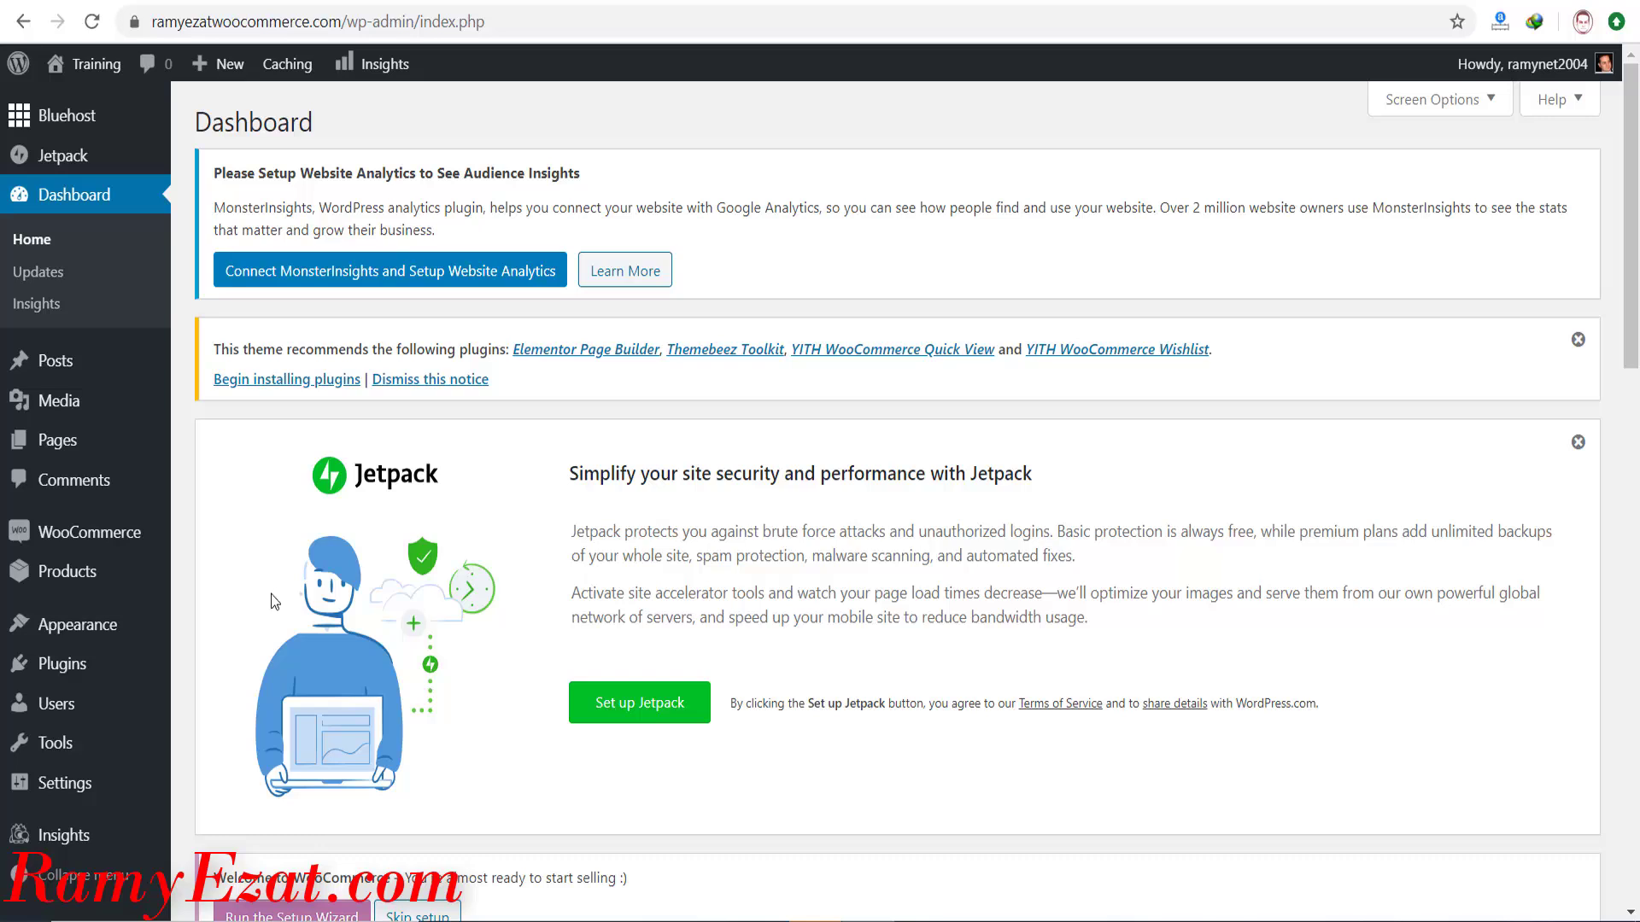
Open the list of installed plugins and check the WooCommerce entry.
click(64, 664)
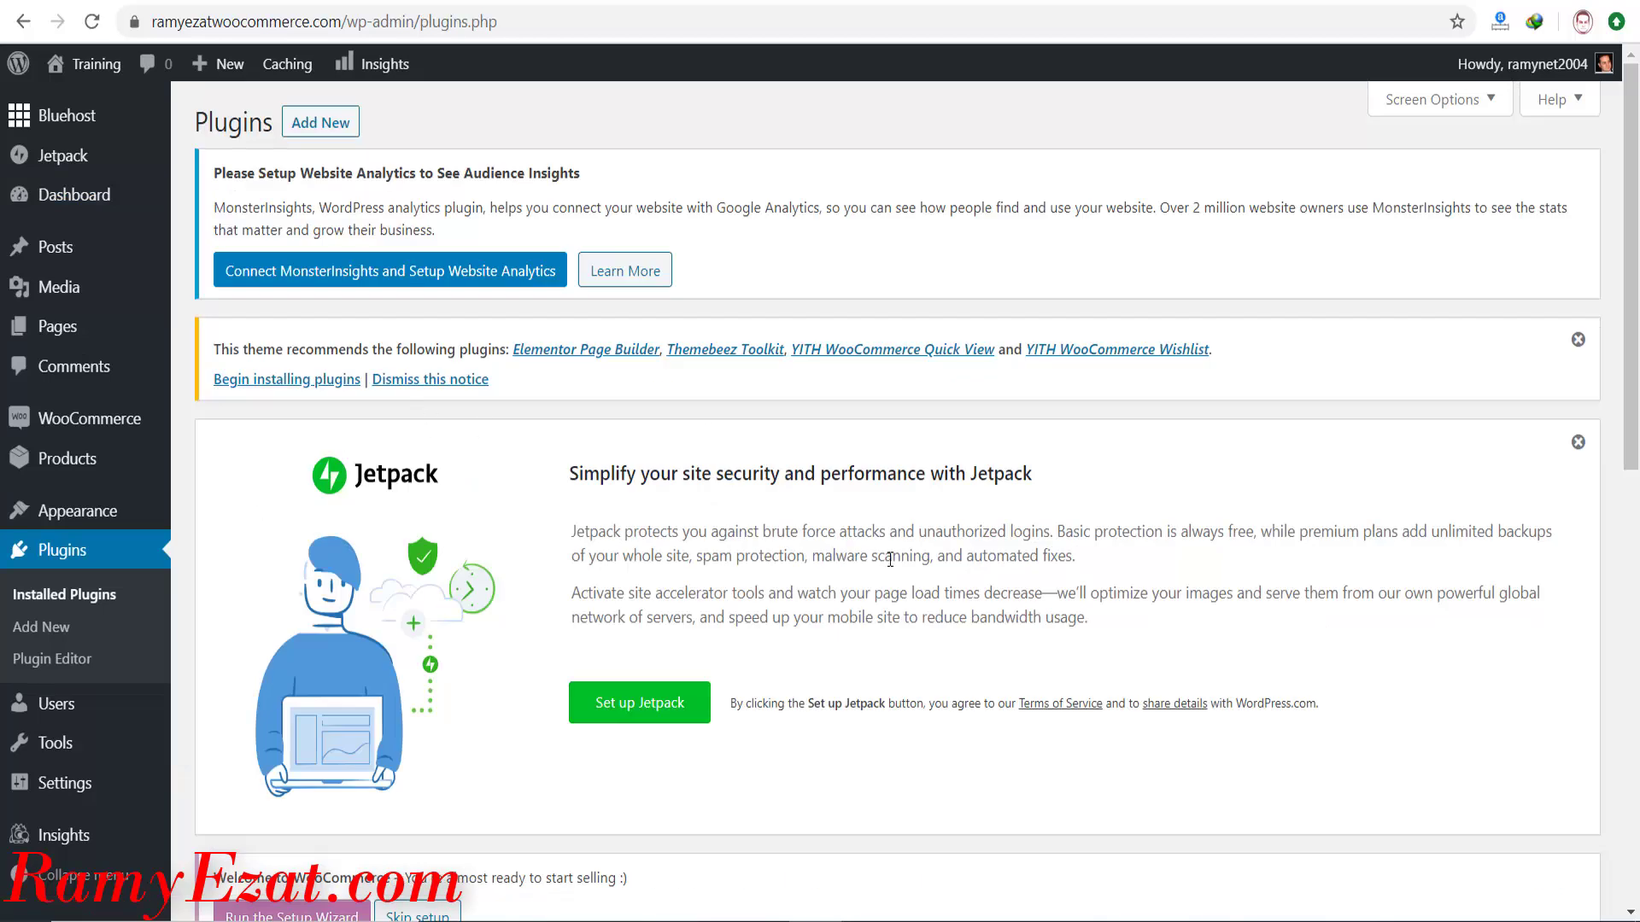
scroll(963, 758, down, 10)
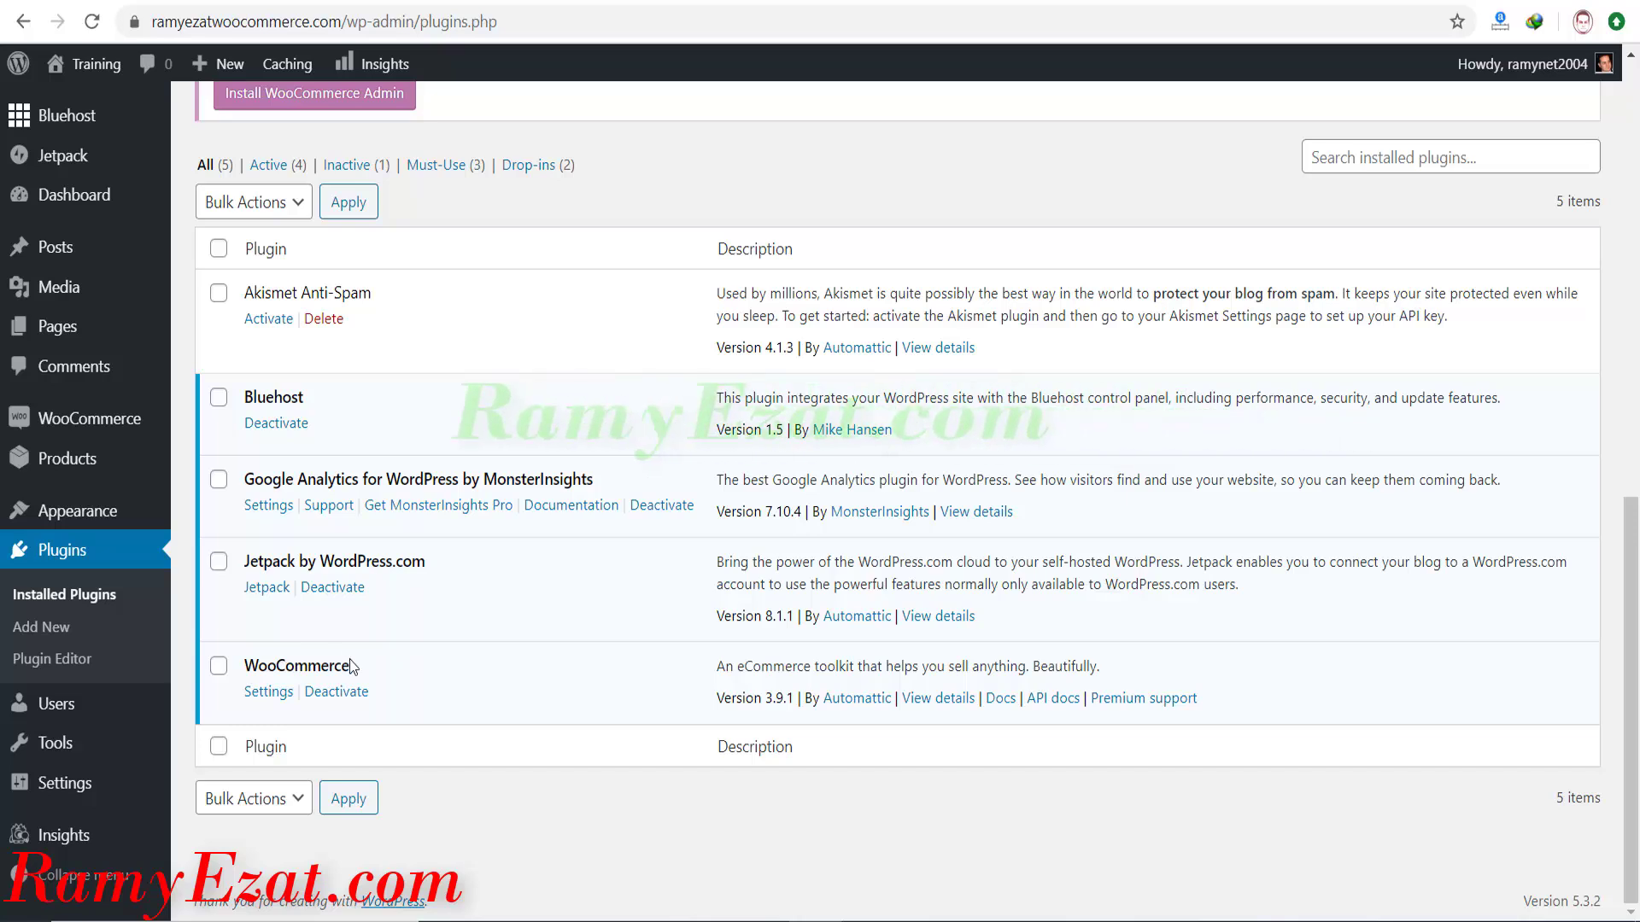
scroll(1469, 519, up, 4)
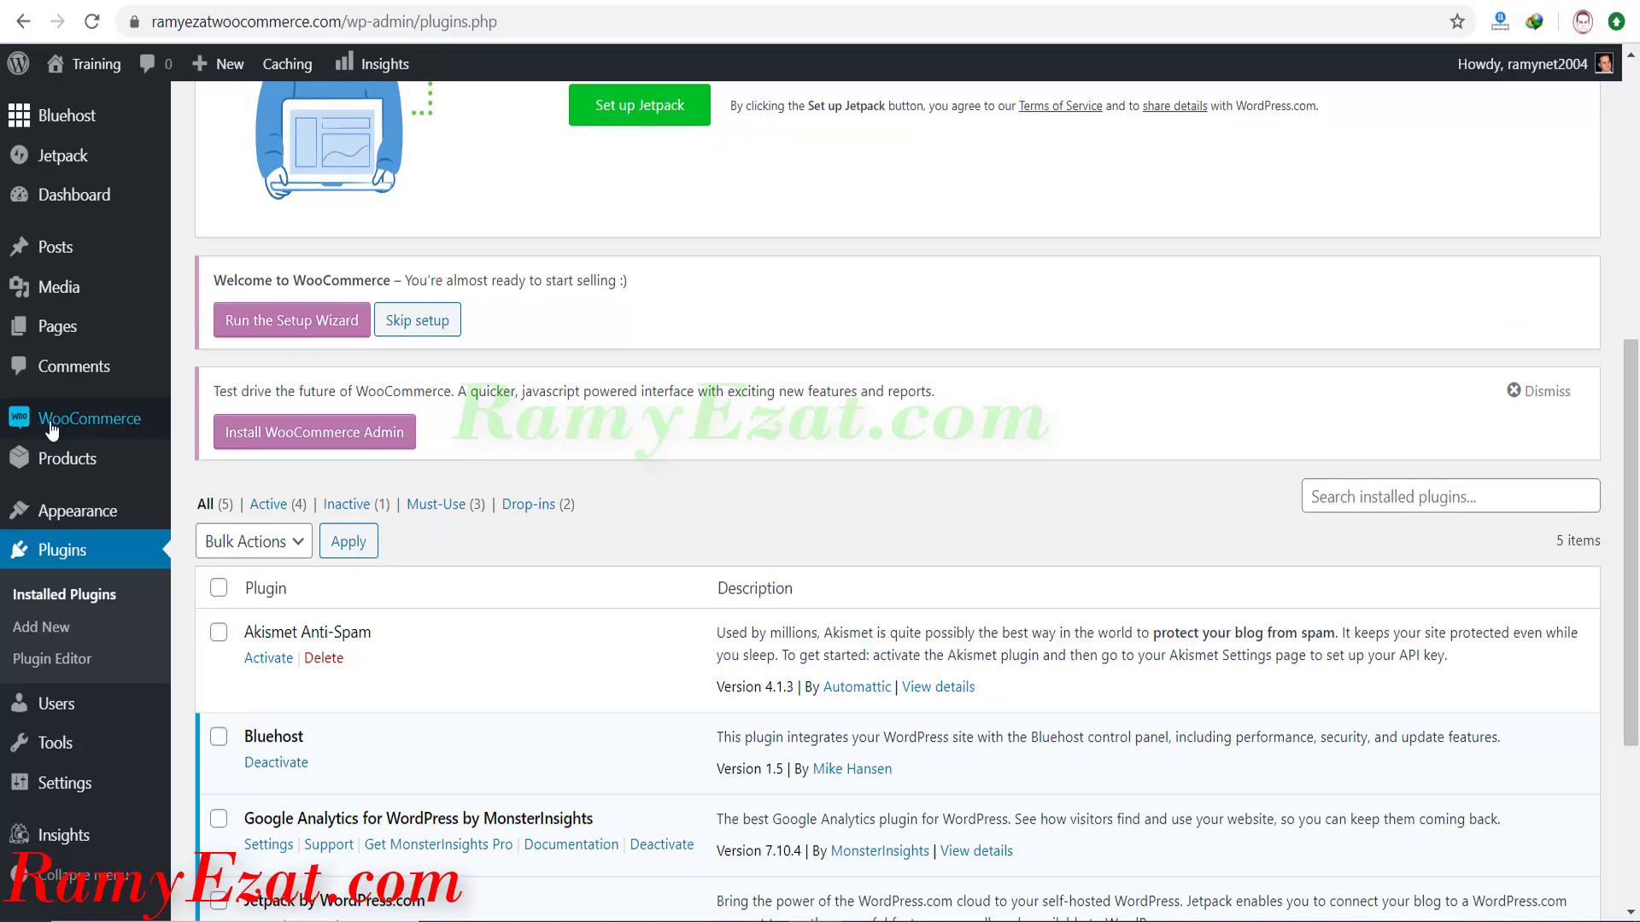
Open the general settings of WooCommerce.
mouse_move(53, 425)
click(201, 519)
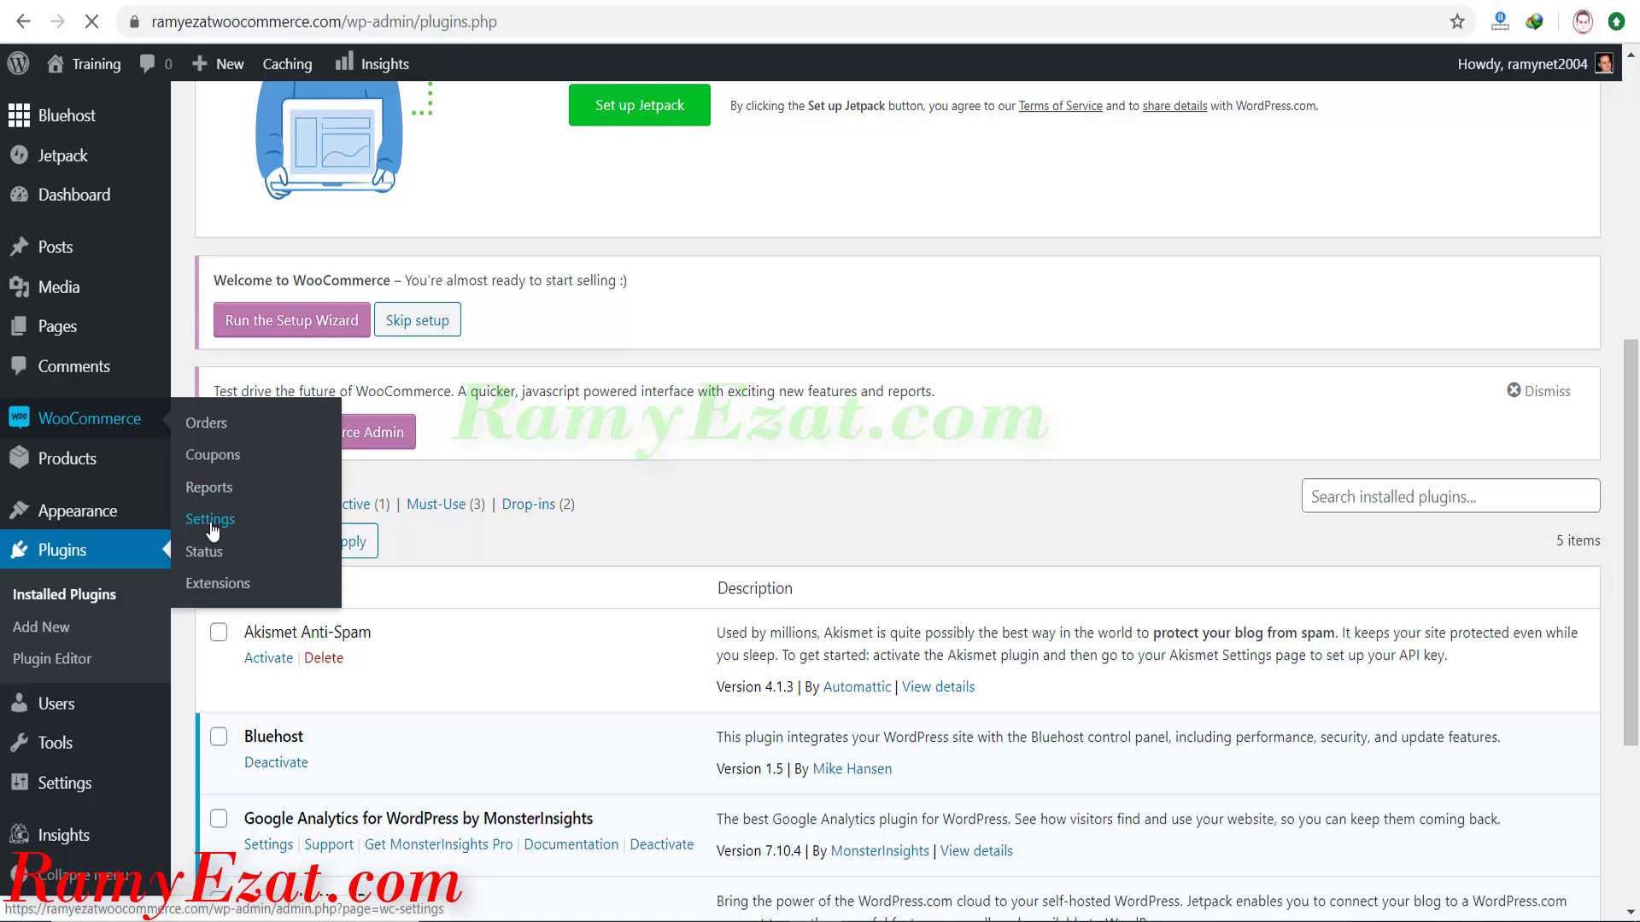
click(501, 553)
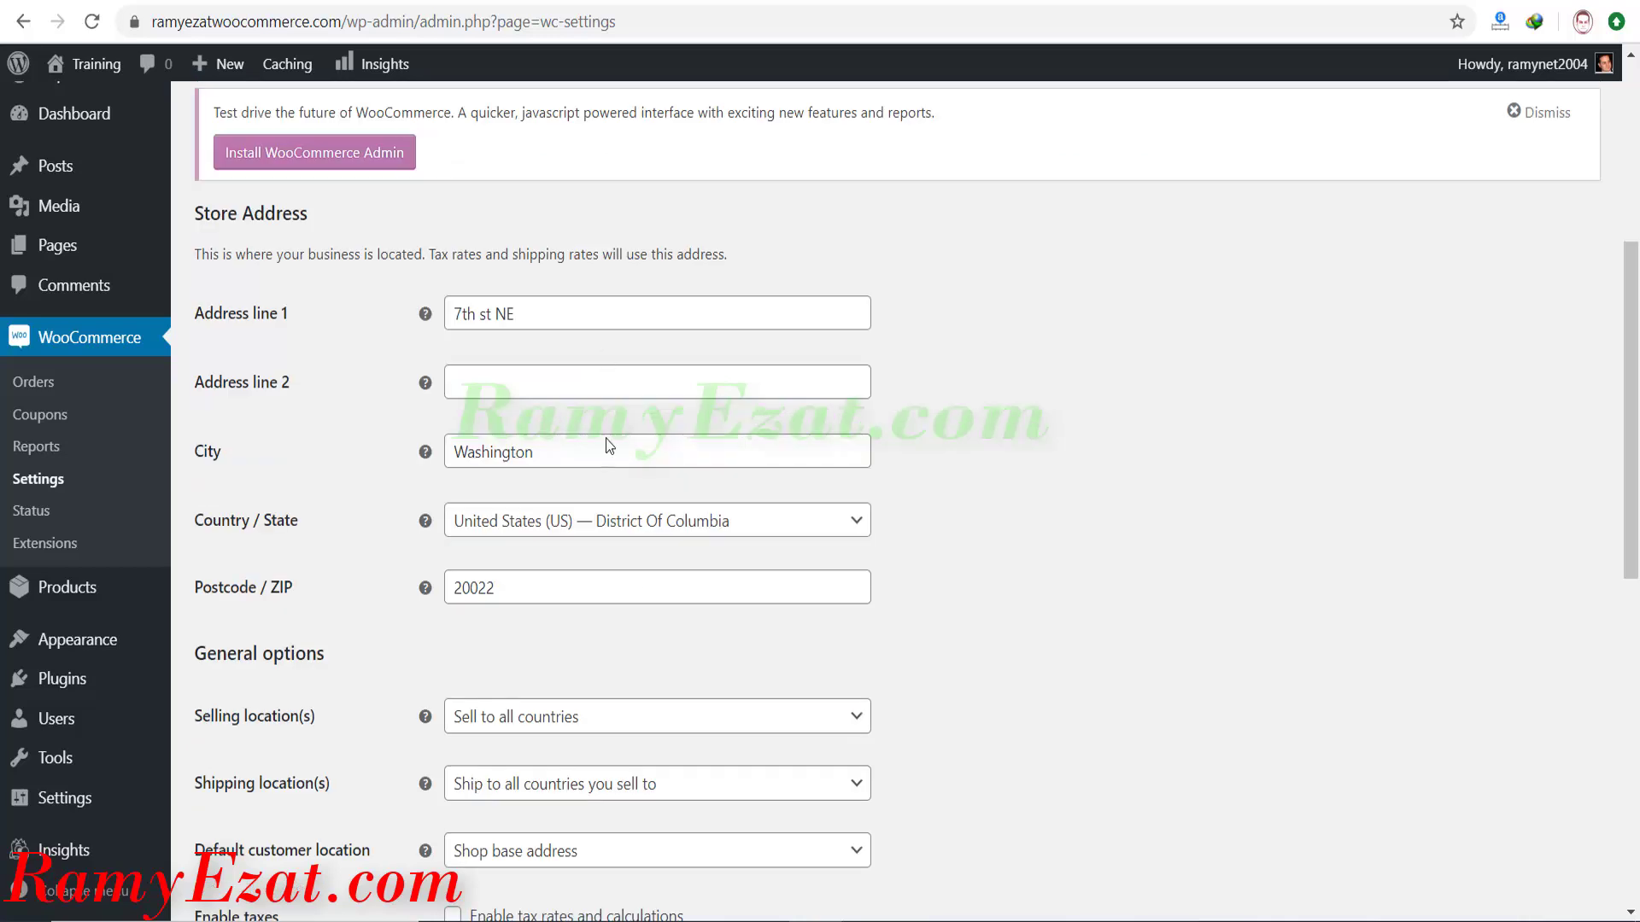
Set the store's selling locations to "Sell to specific countries".
scroll(731, 389, down, 5)
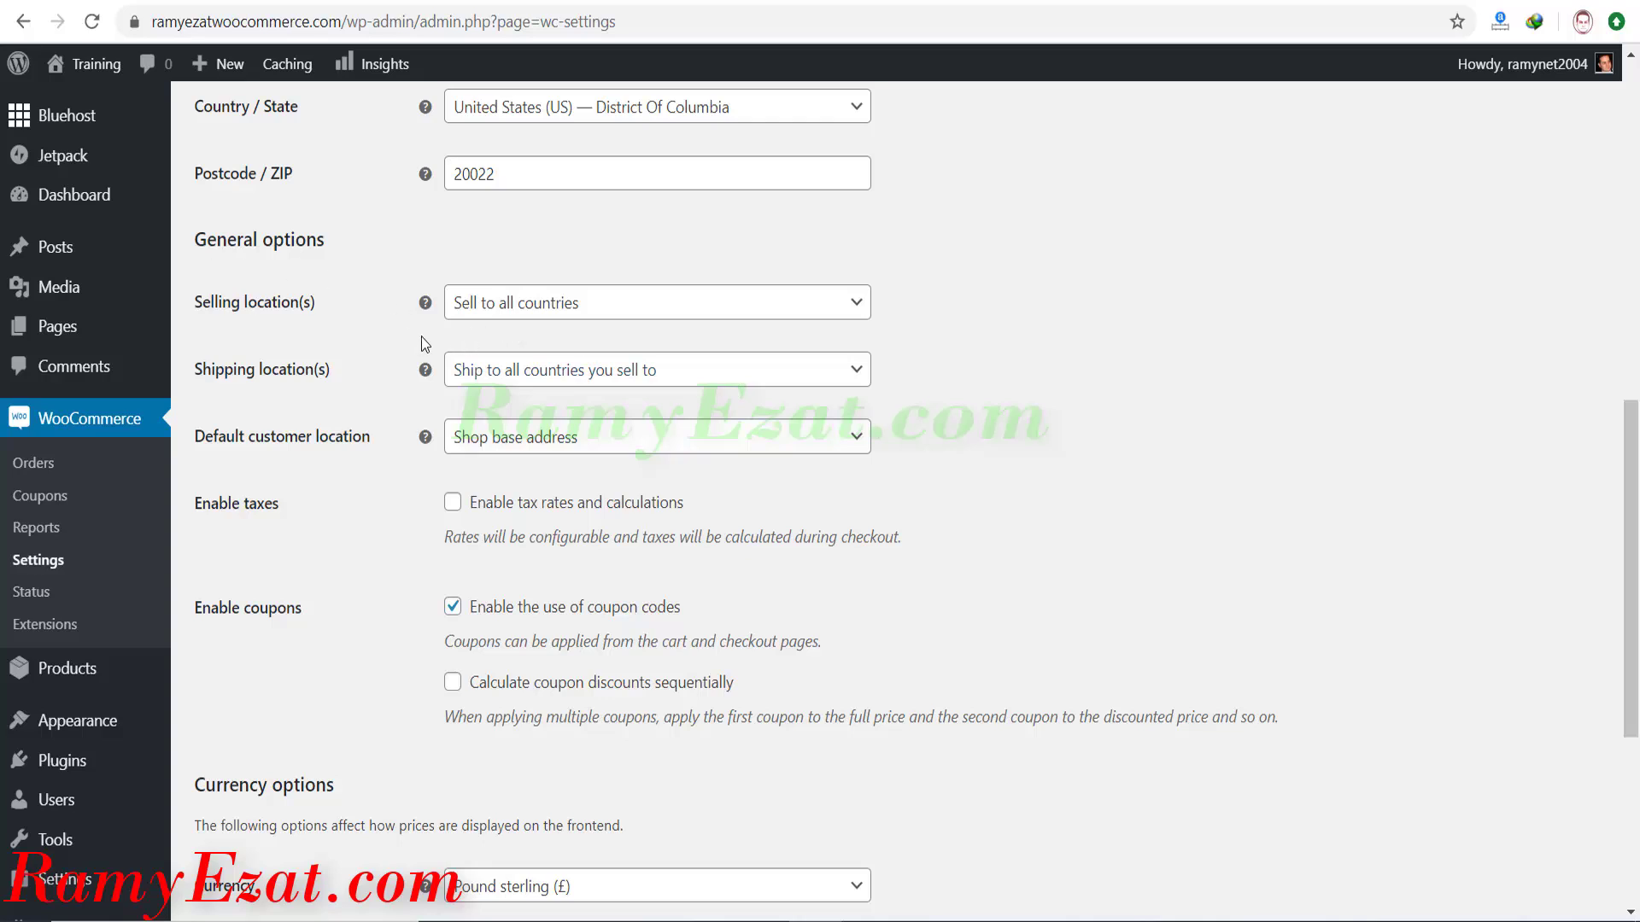
click(596, 312)
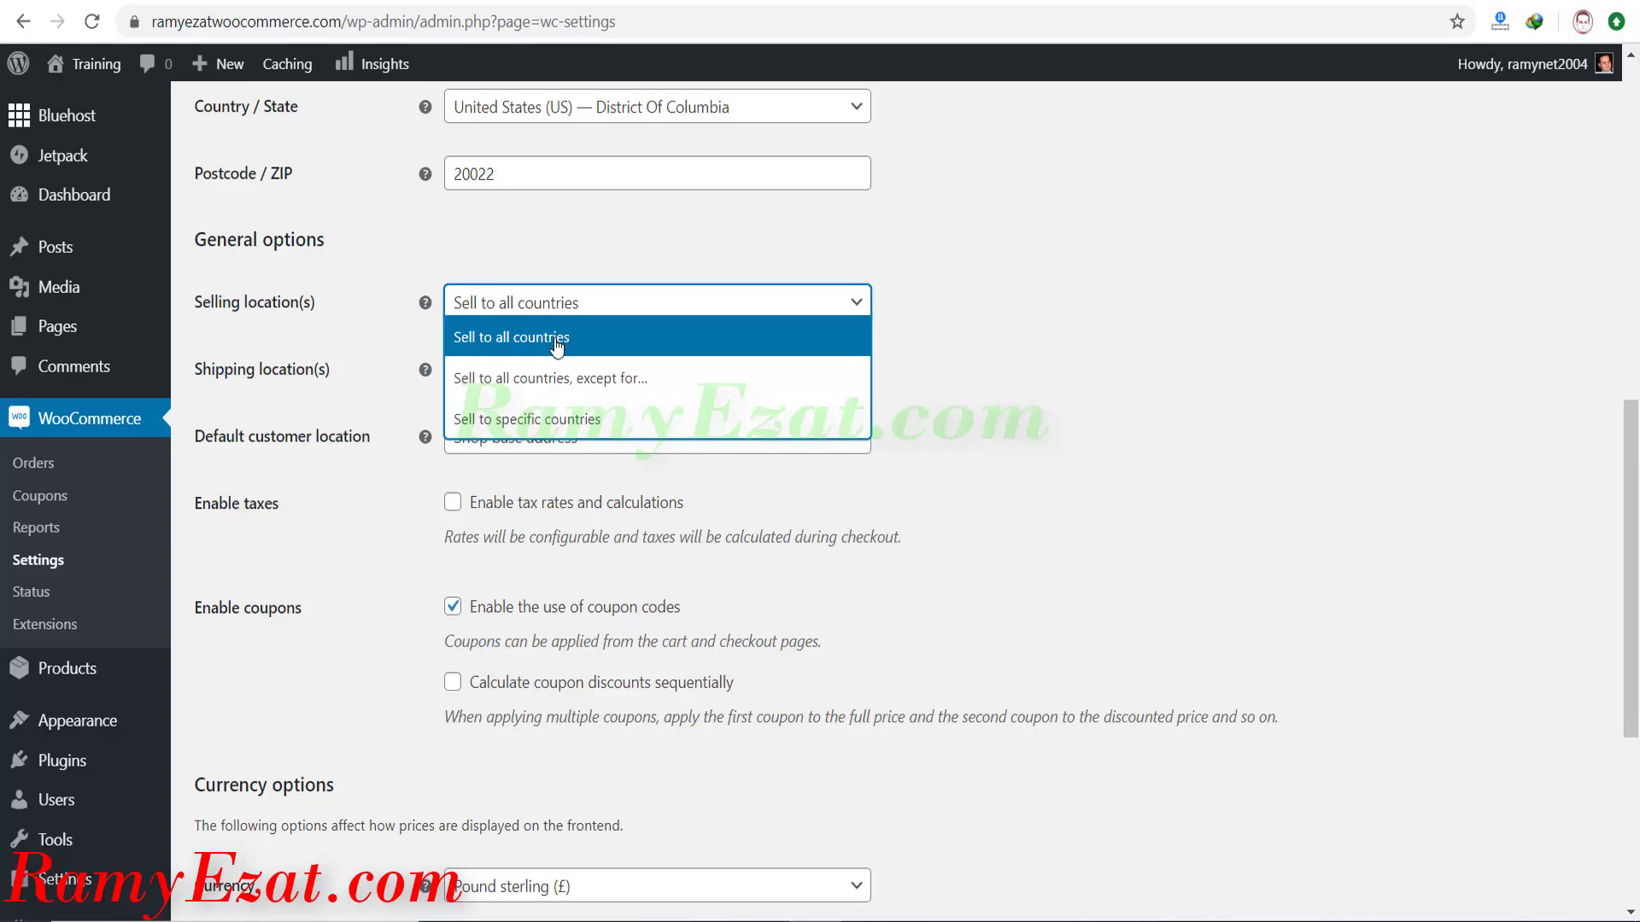
click(553, 422)
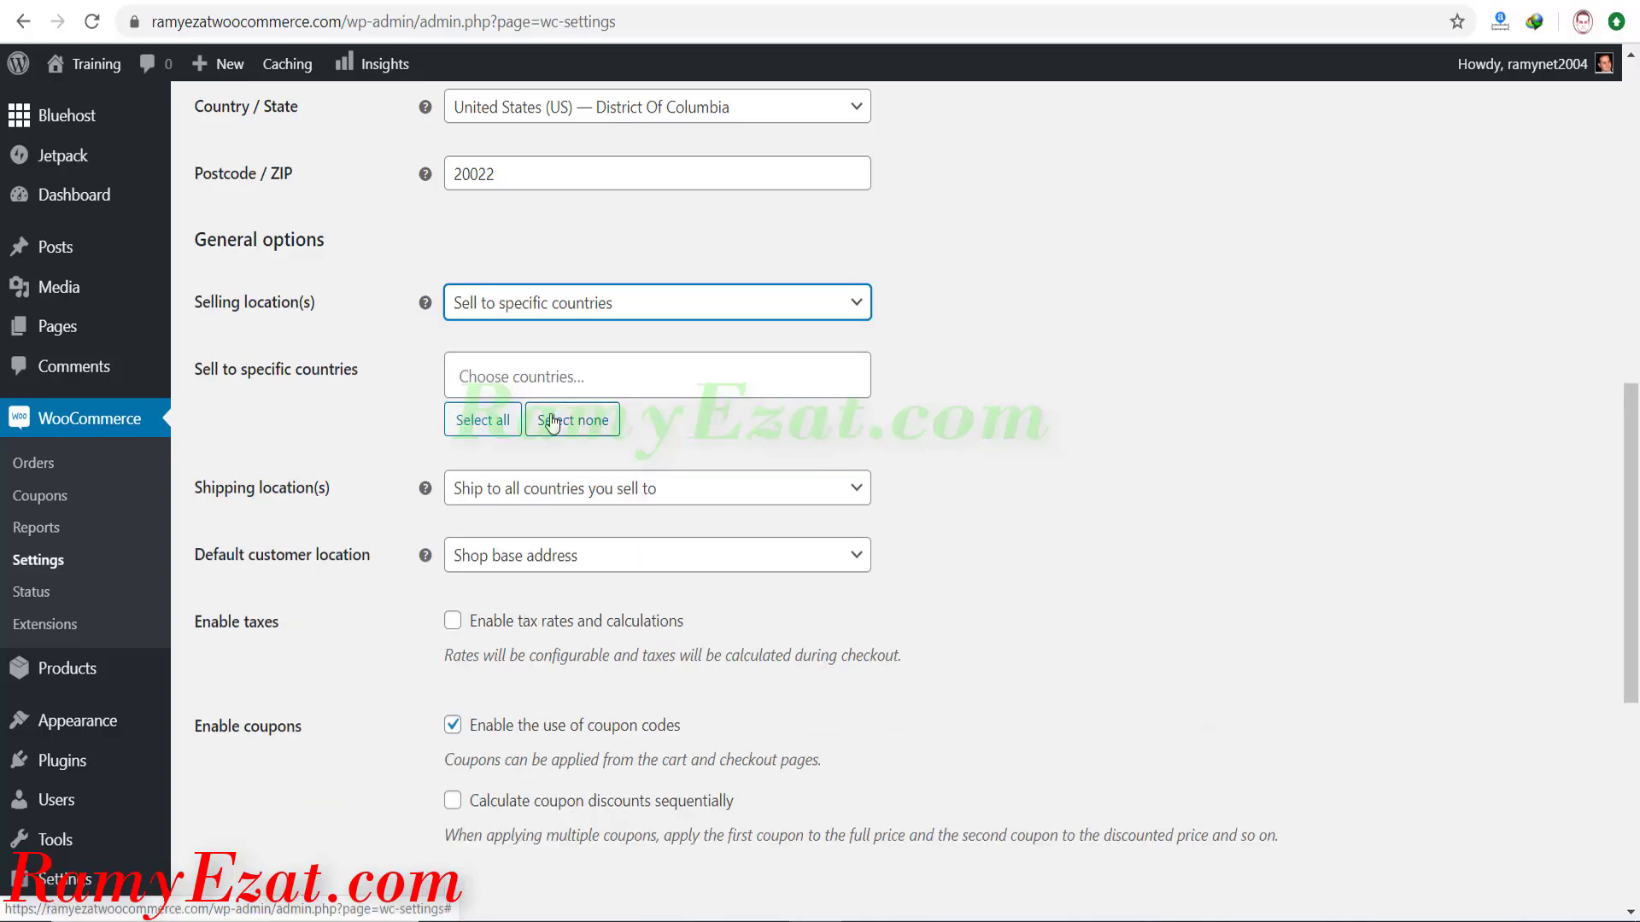
Add Canada, Australia and United States (US) to the specific countries the store sells to.
click(527, 373)
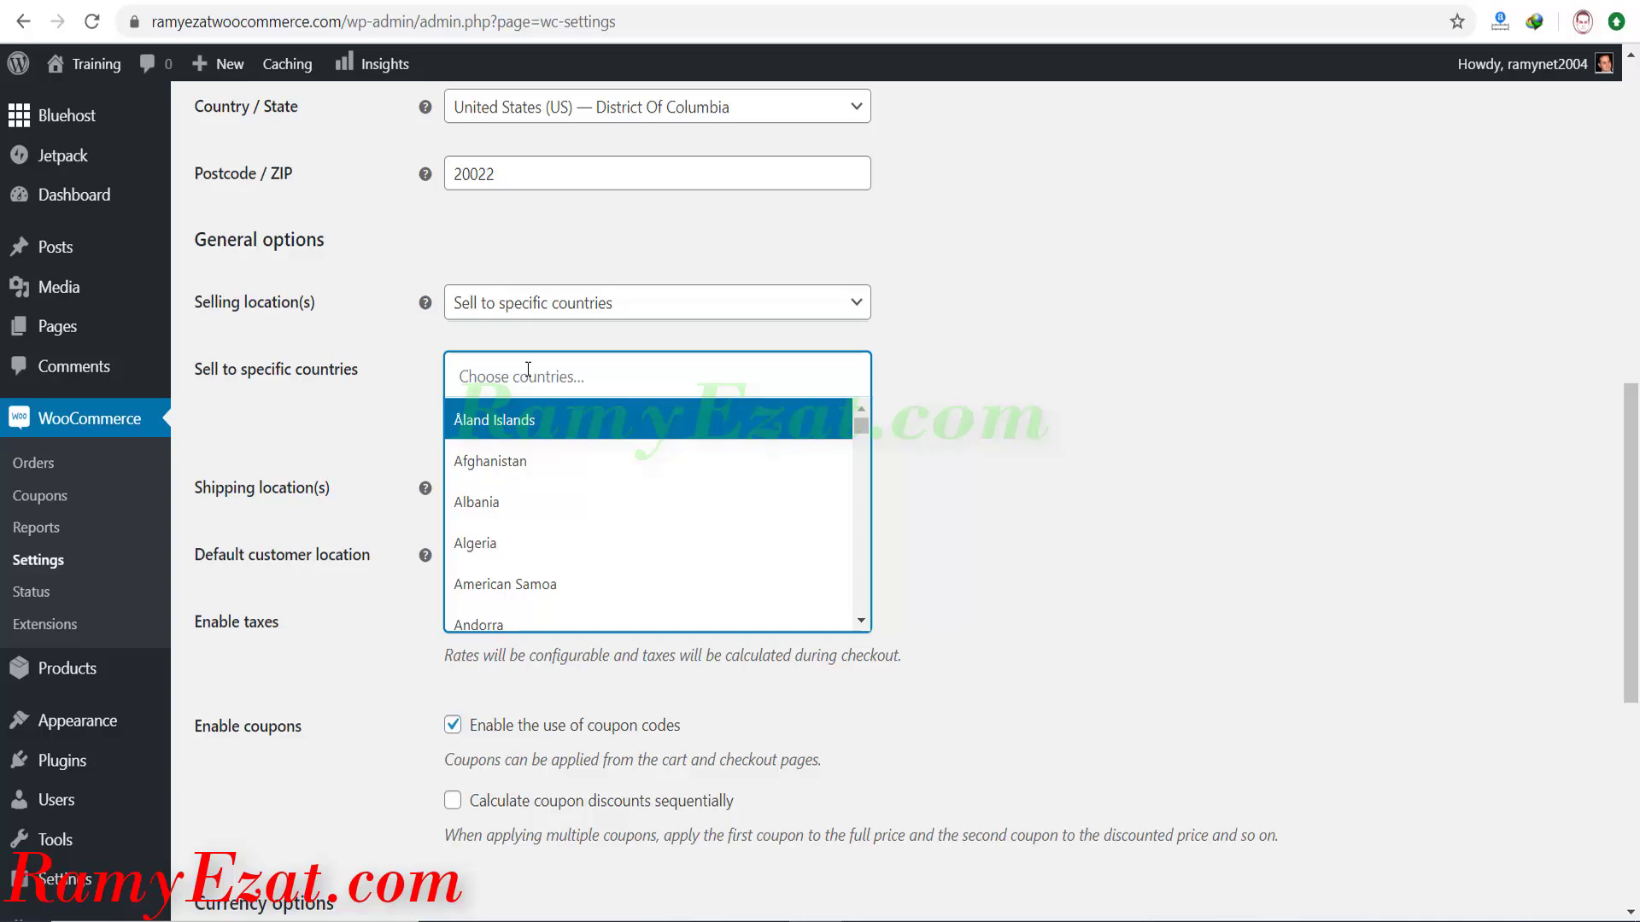
click(544, 386)
click(538, 376)
text(C)
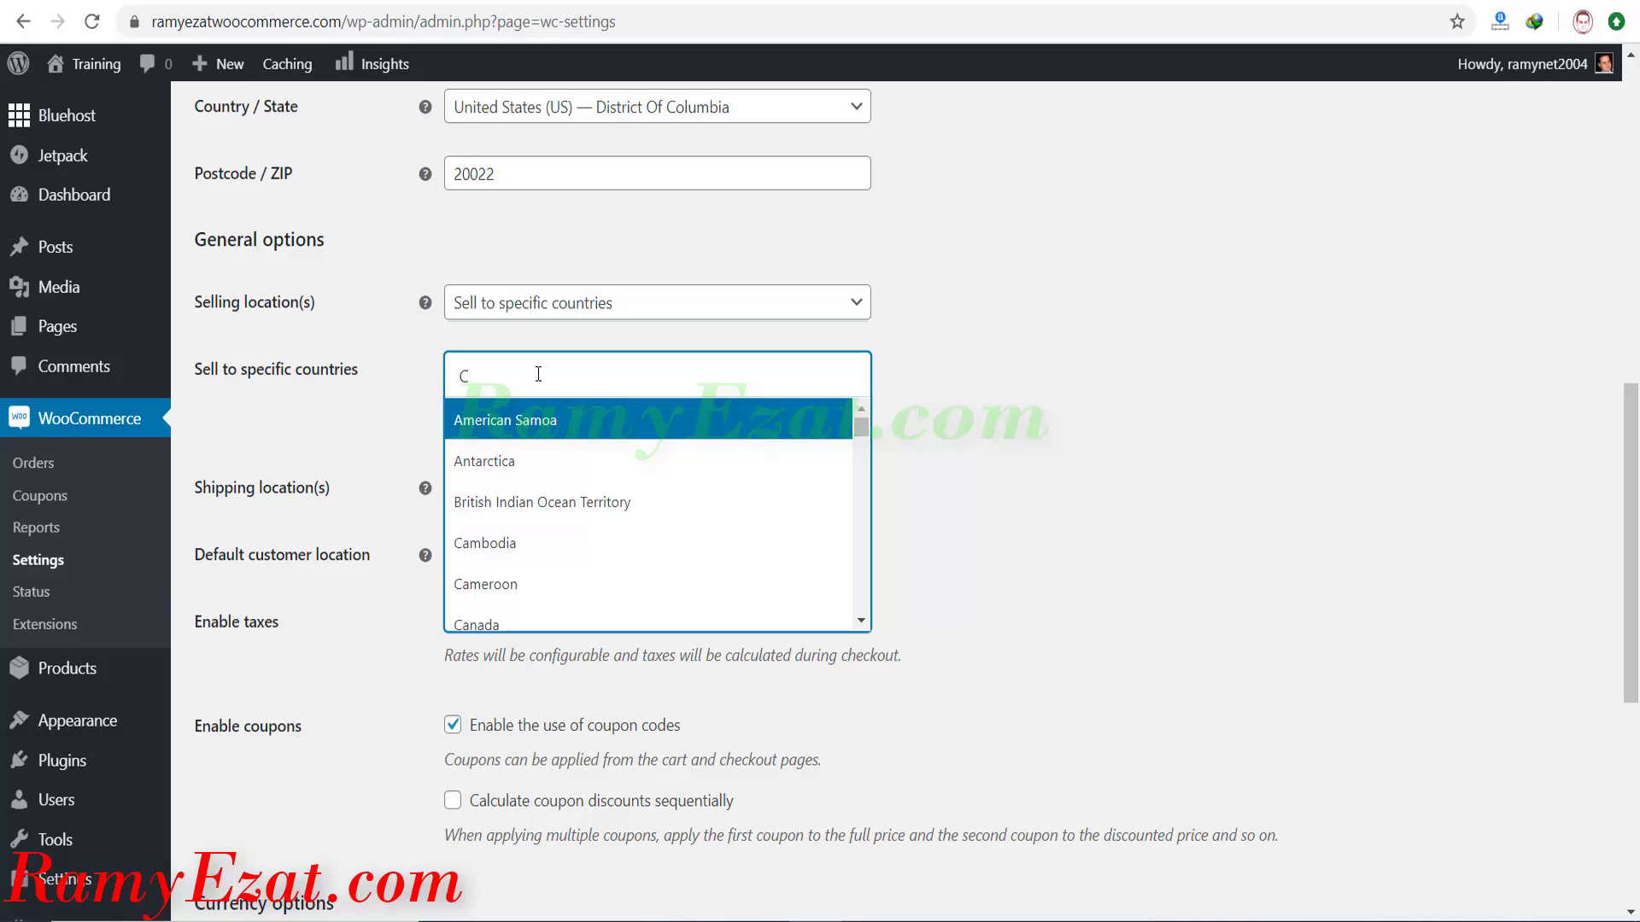
text(anada)
click(555, 418)
text(Aust)
click(526, 427)
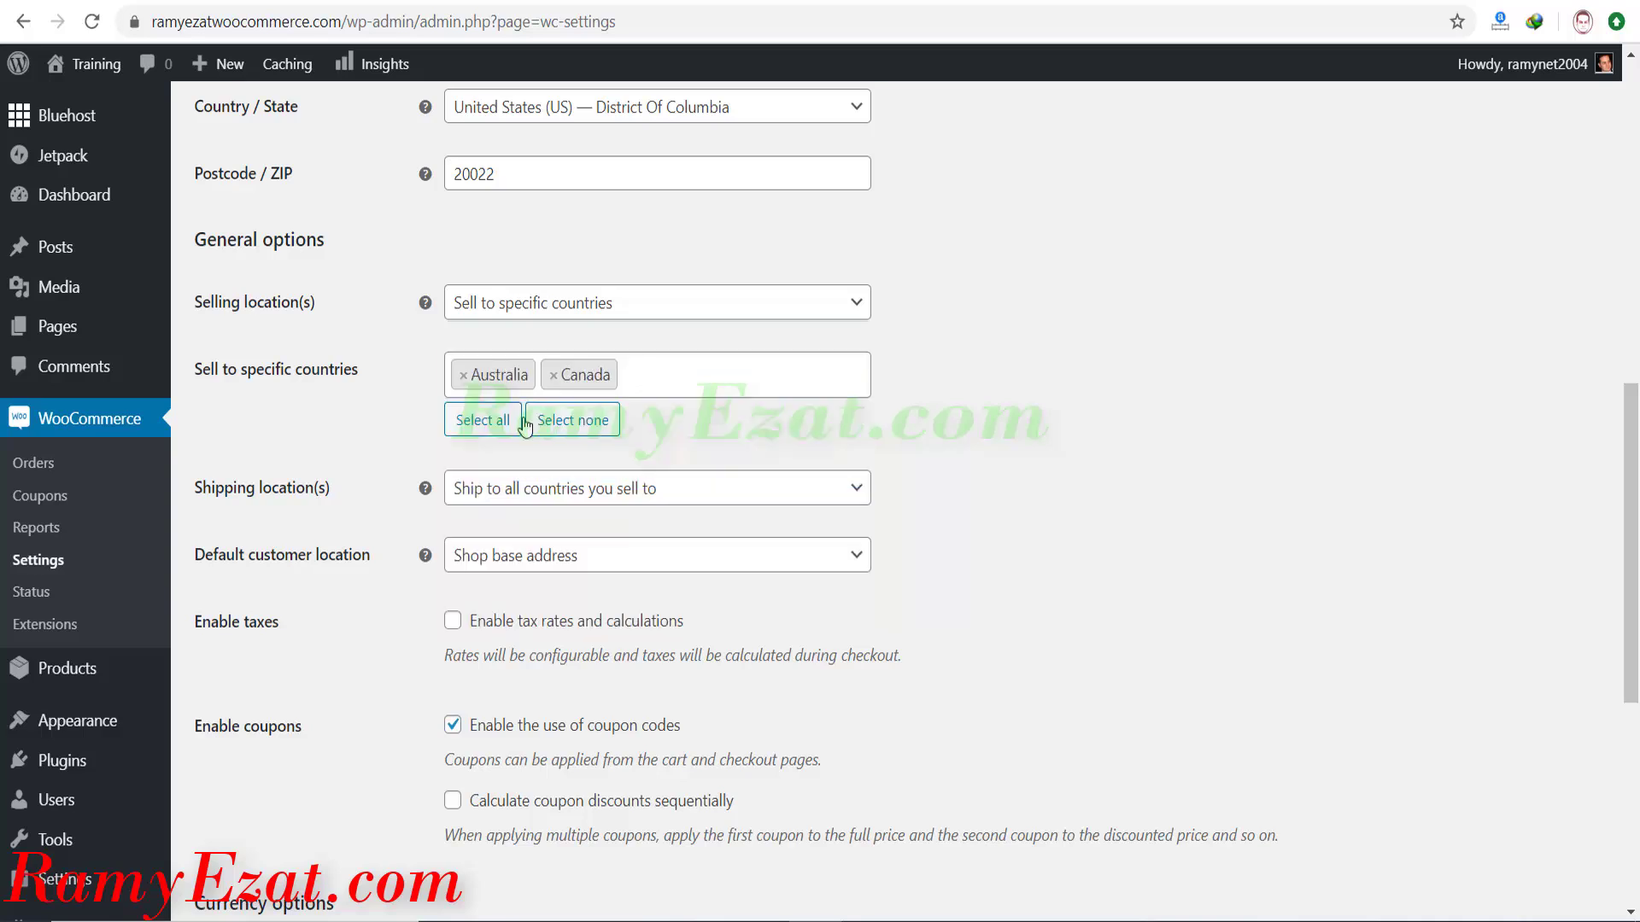
text(united)
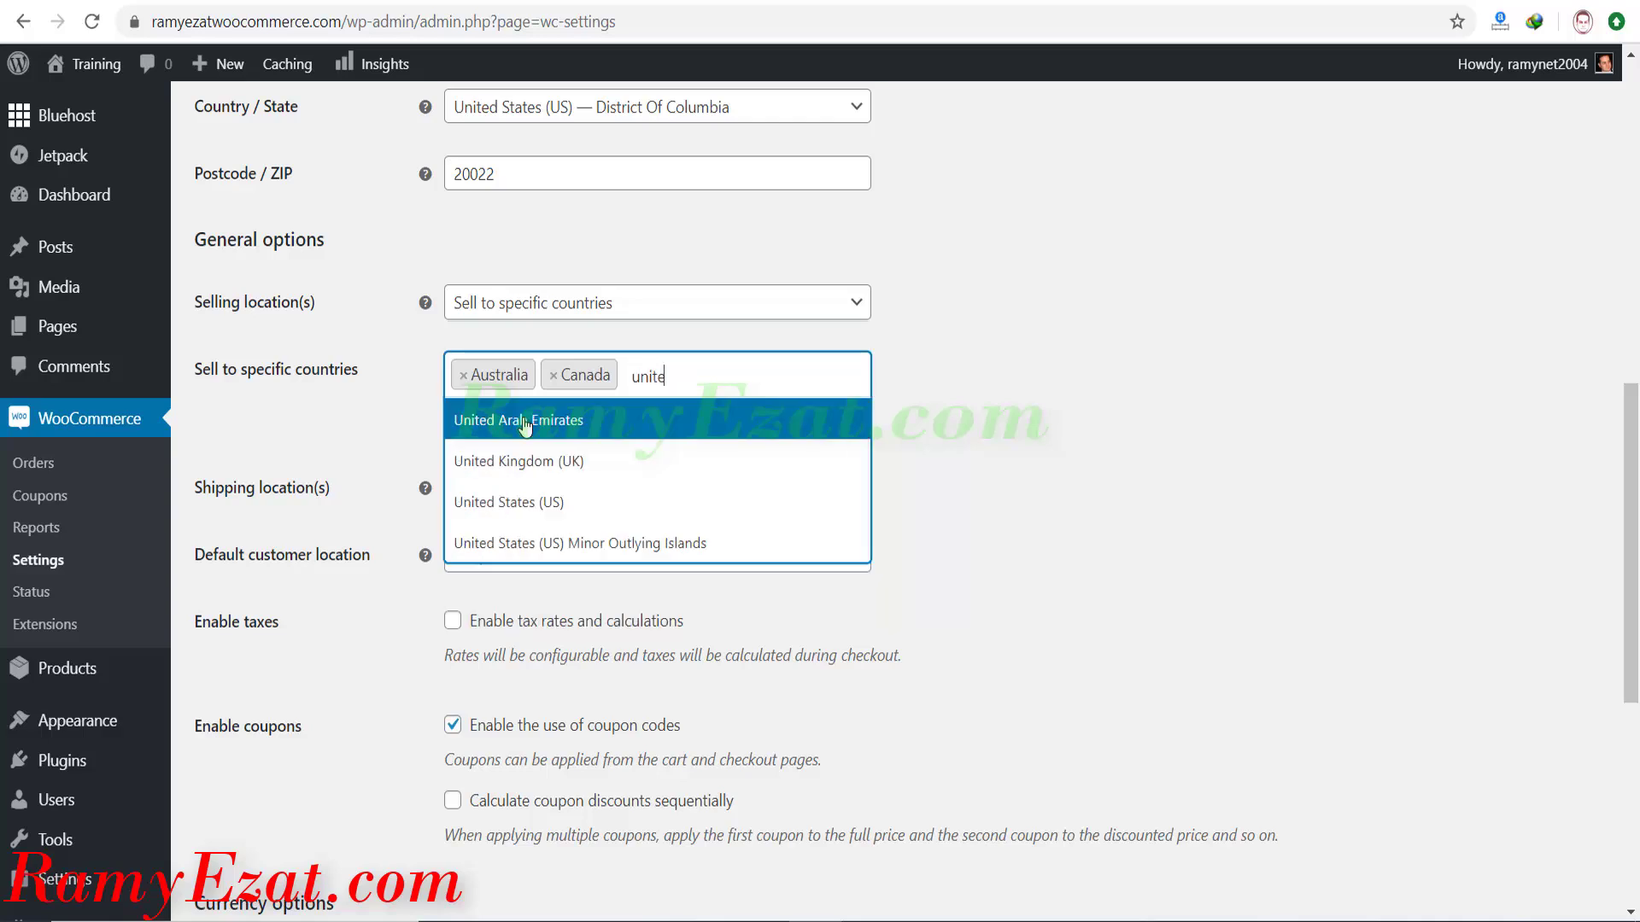
click(523, 508)
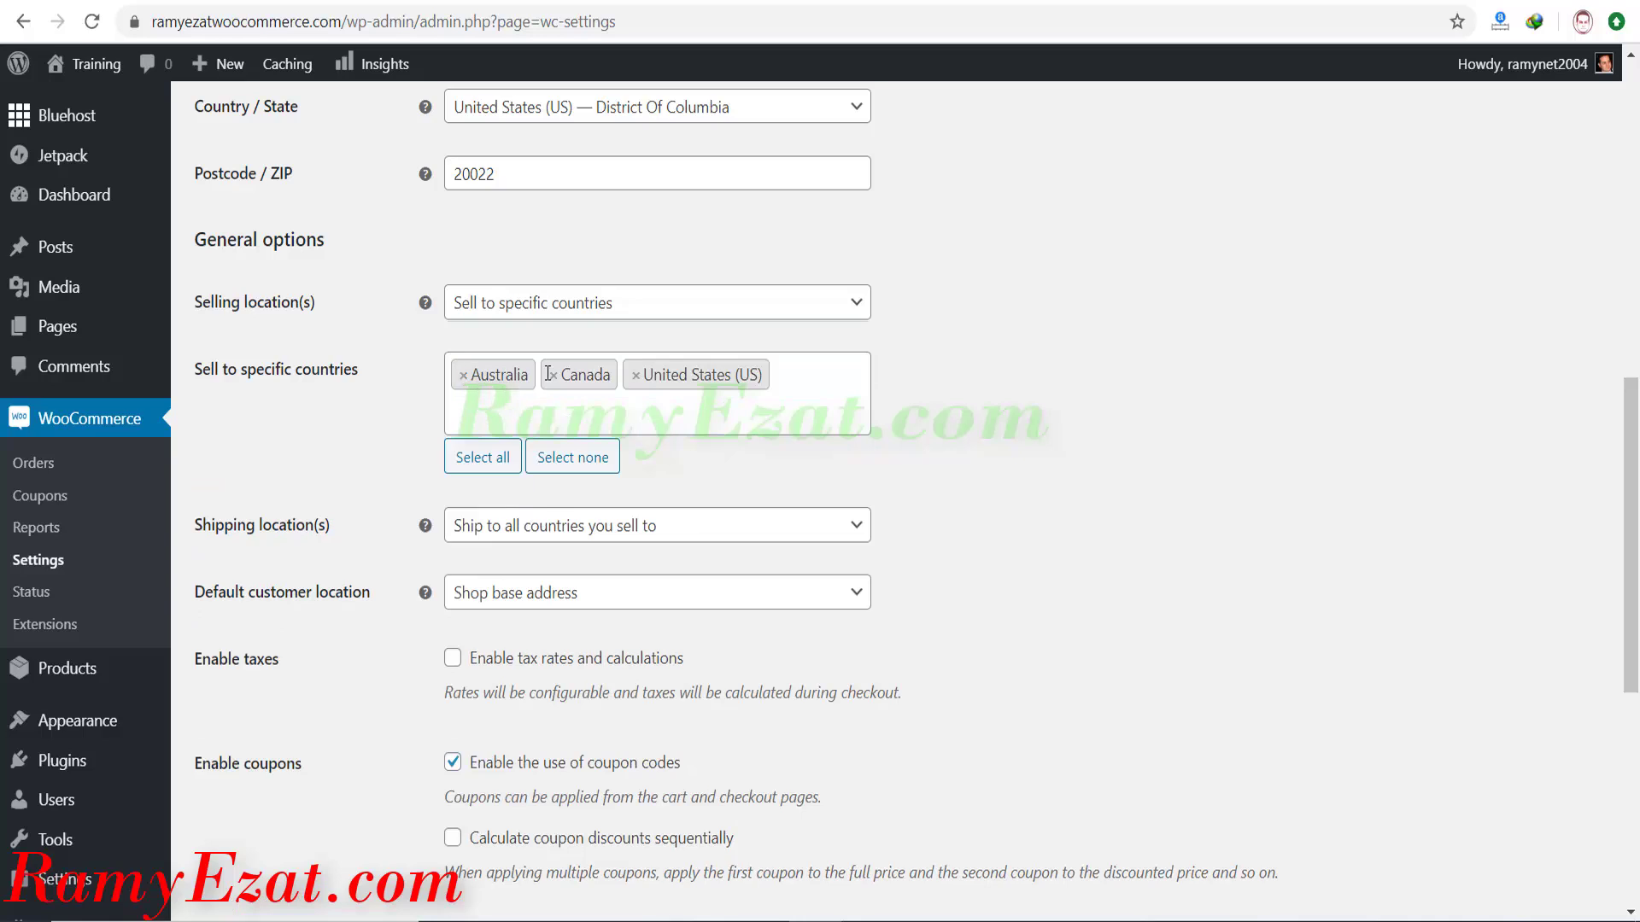
Check the shipping location choices, leaving "Ship to all countries you sell to" selected.
scroll(987, 399, down, 1)
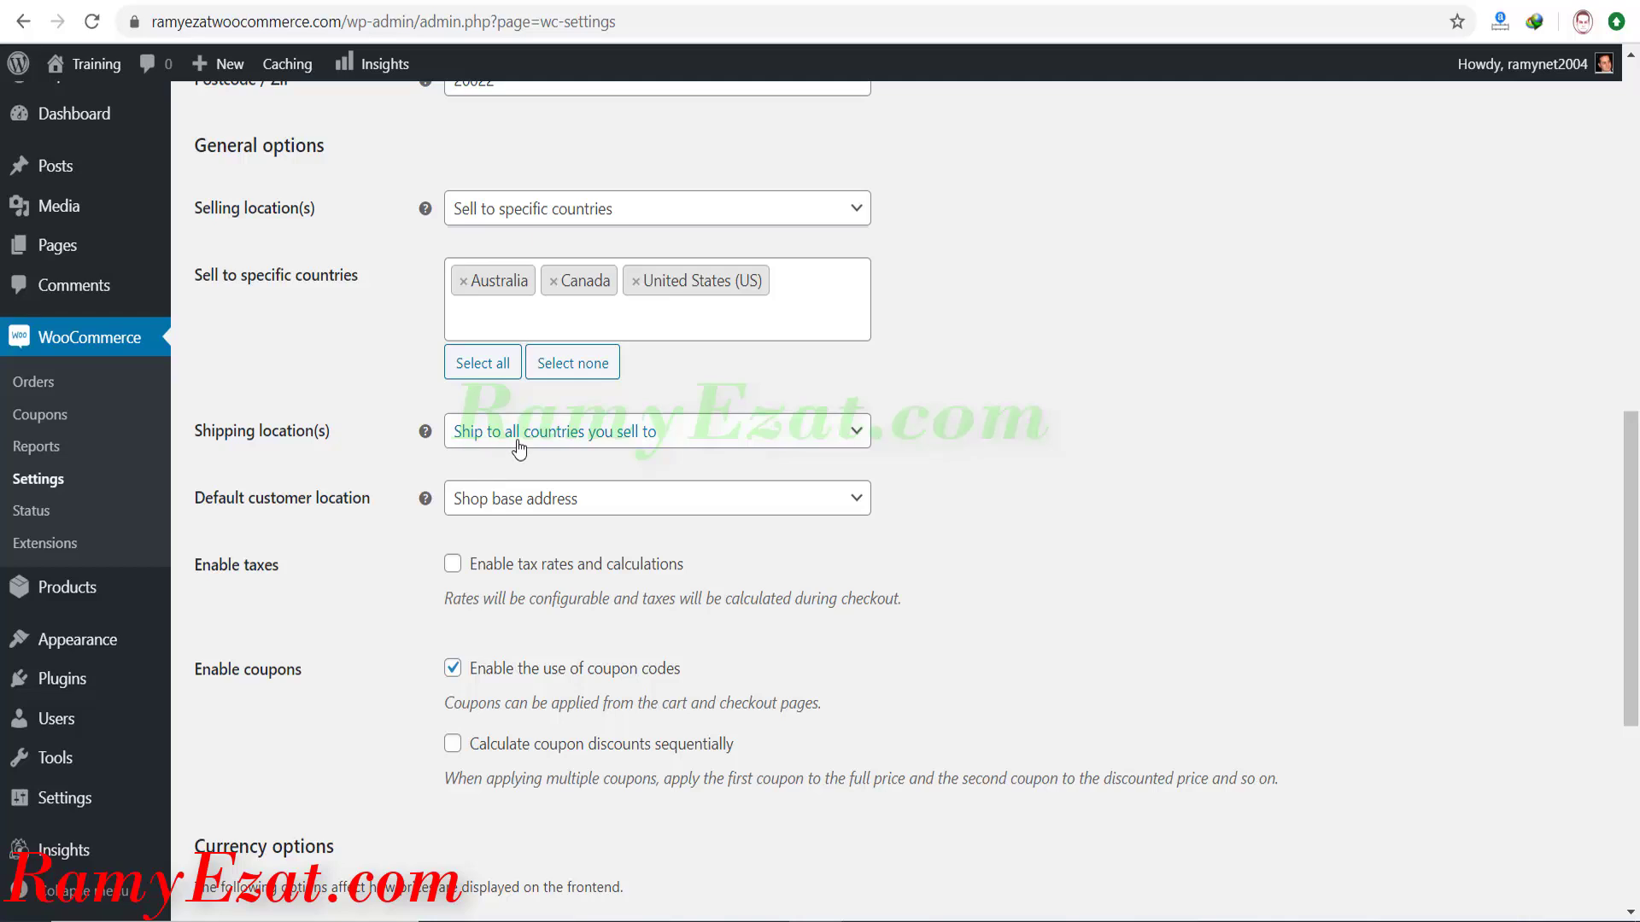
click(713, 438)
click(713, 438)
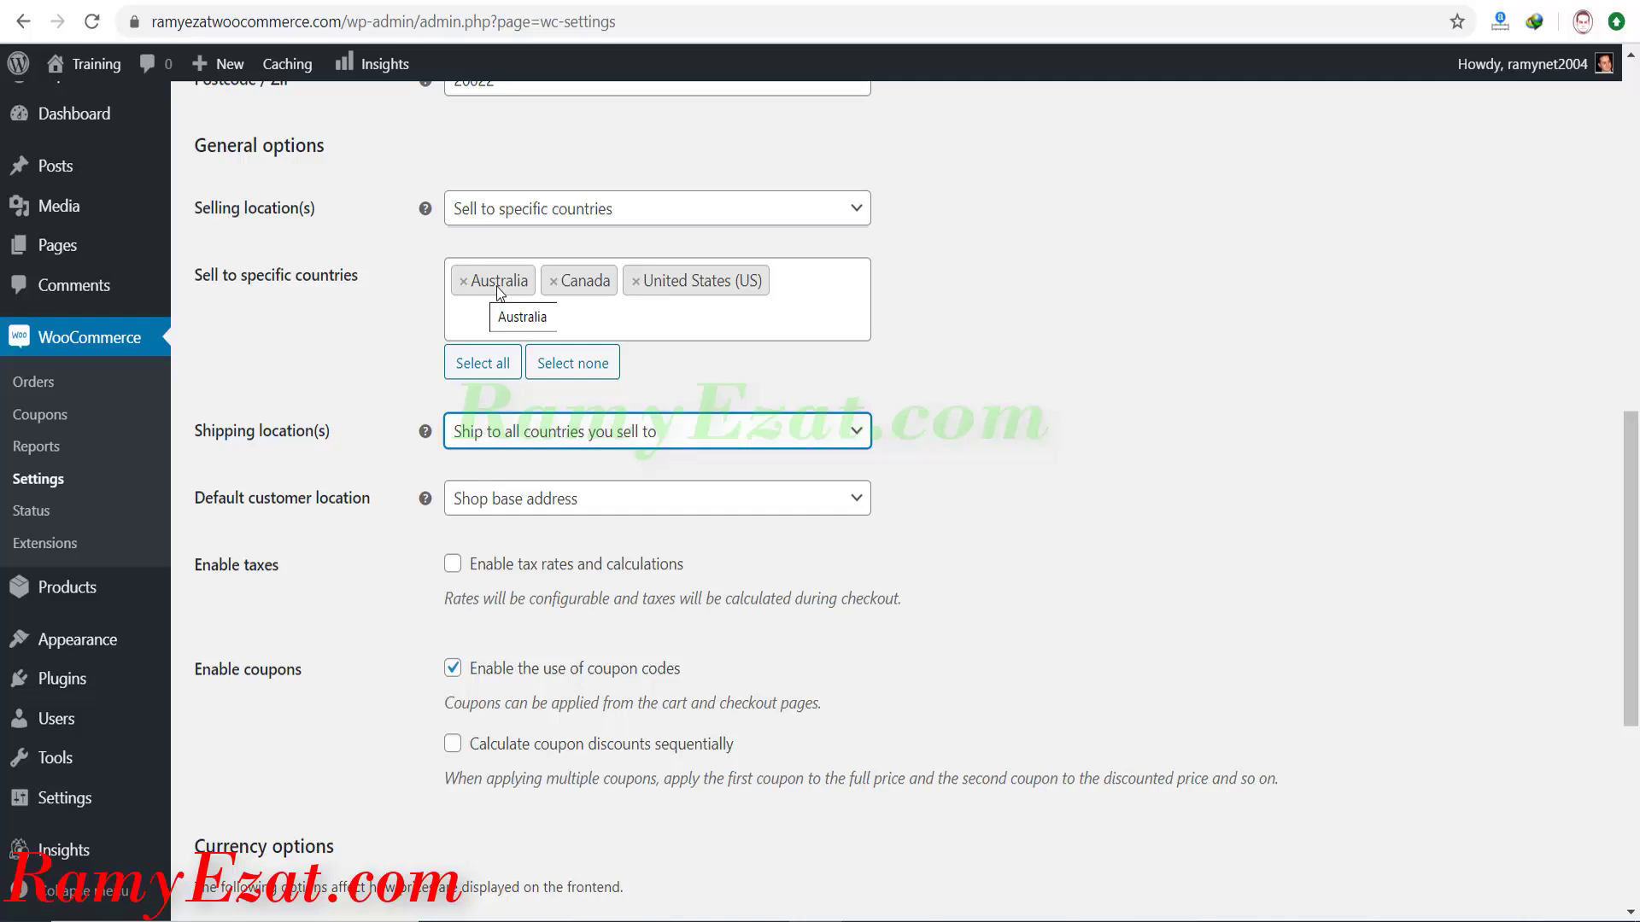
click(1118, 318)
Set the default customer location to Geolocate.
scroll(1119, 318, down, 1)
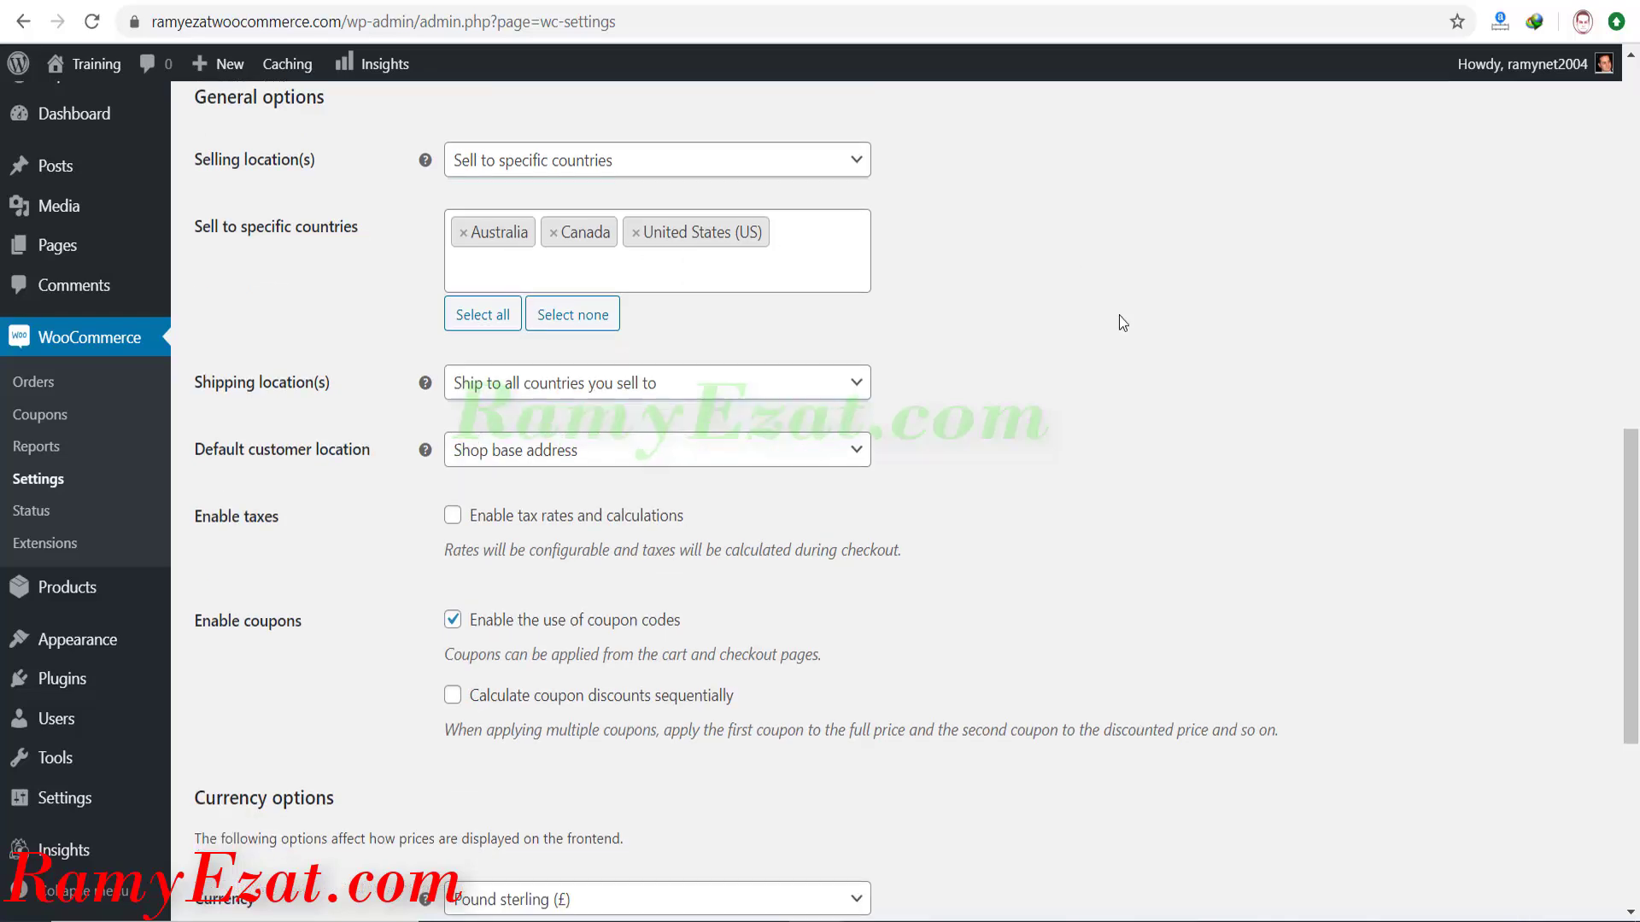
scroll(1120, 316, down, 1)
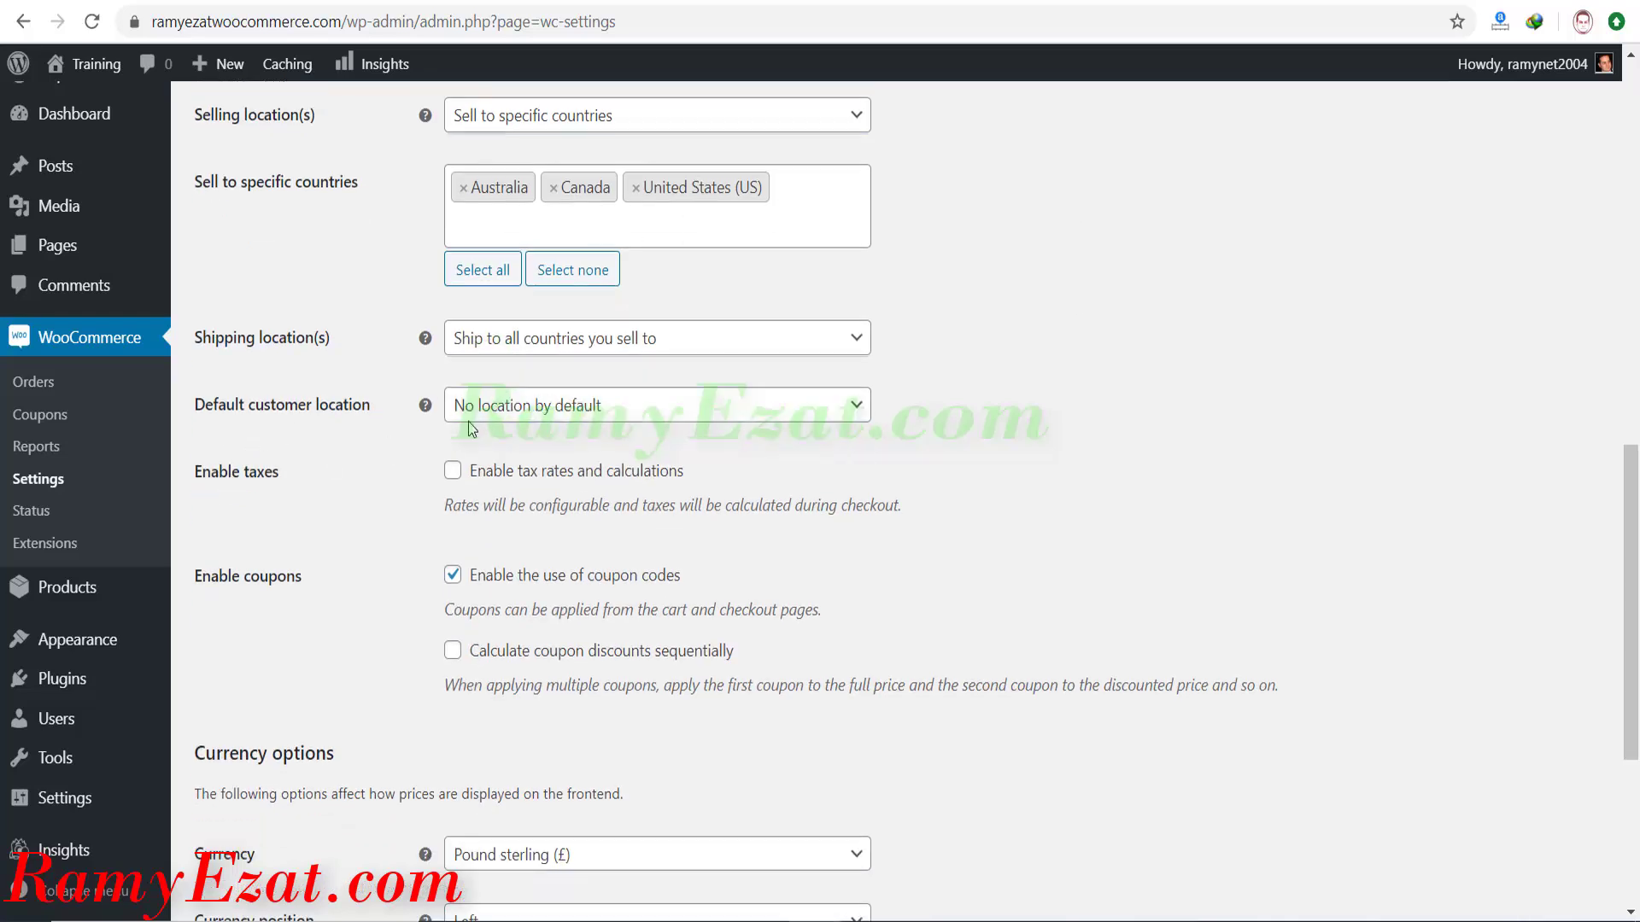
click(544, 414)
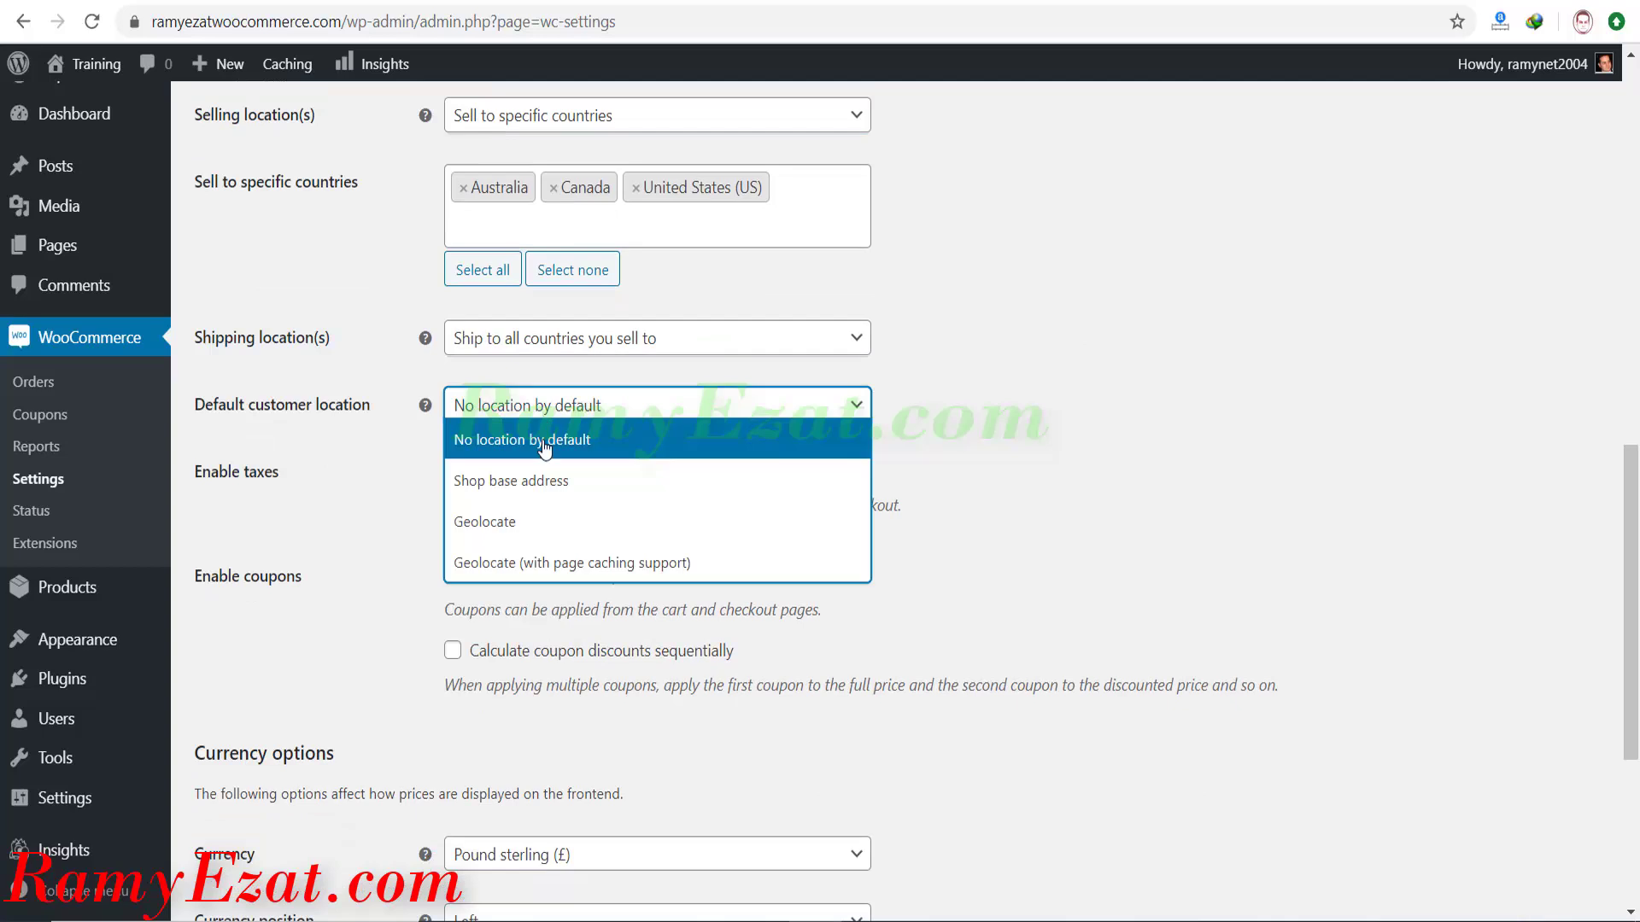
click(539, 531)
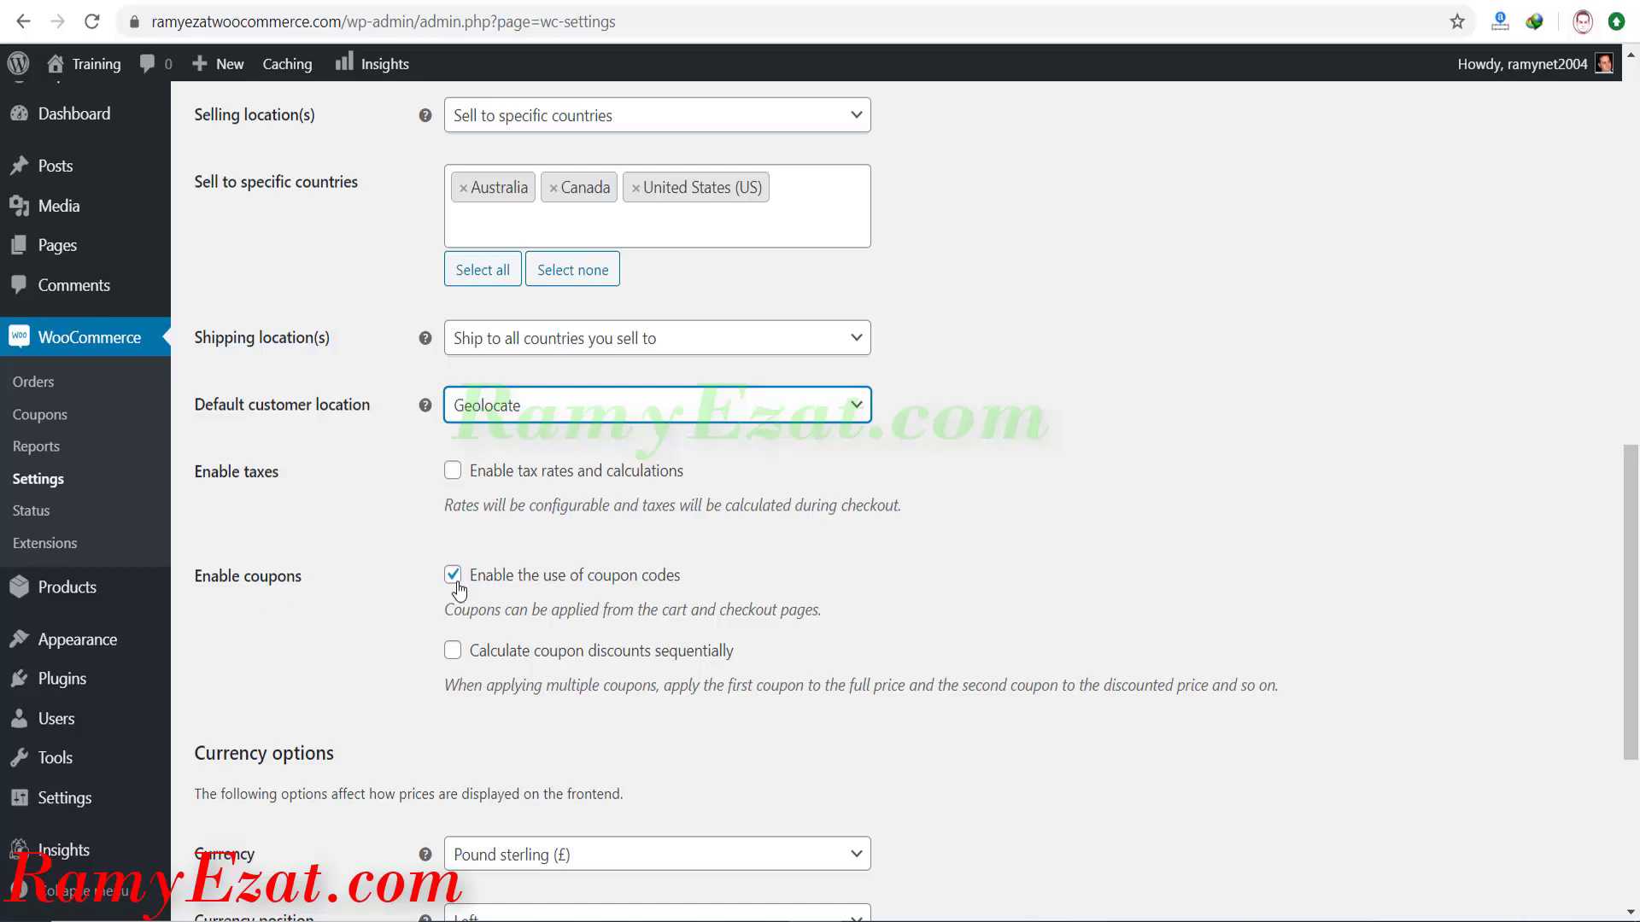
click(368, 623)
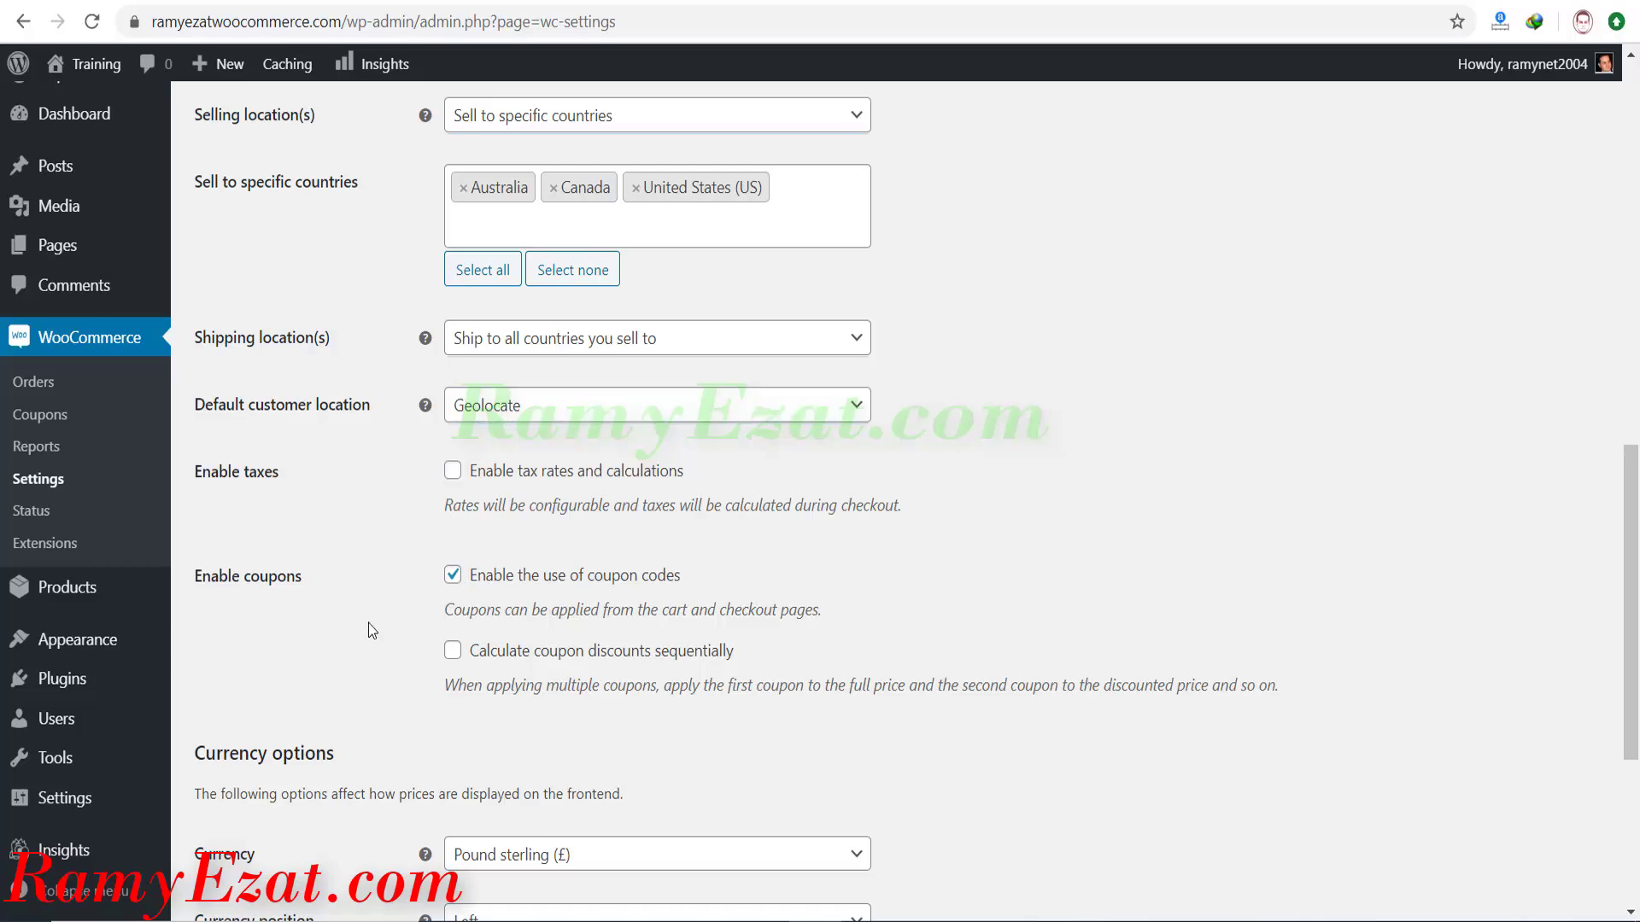
Look at the list of available store currencies and review the general options above it.
scroll(368, 624, down, 5)
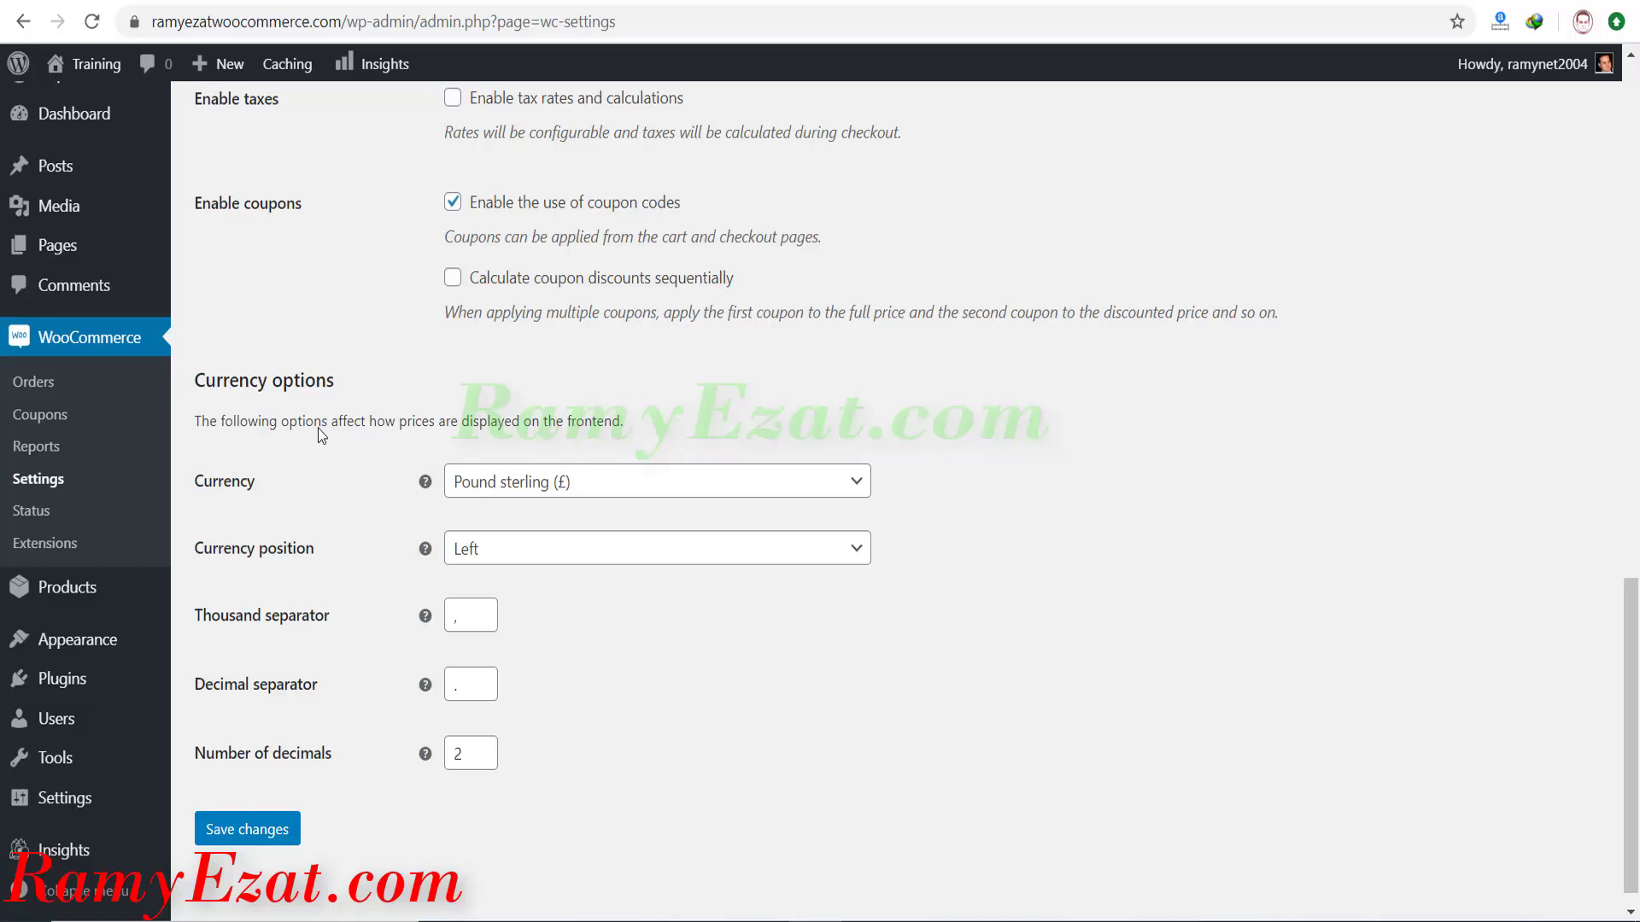
click(494, 489)
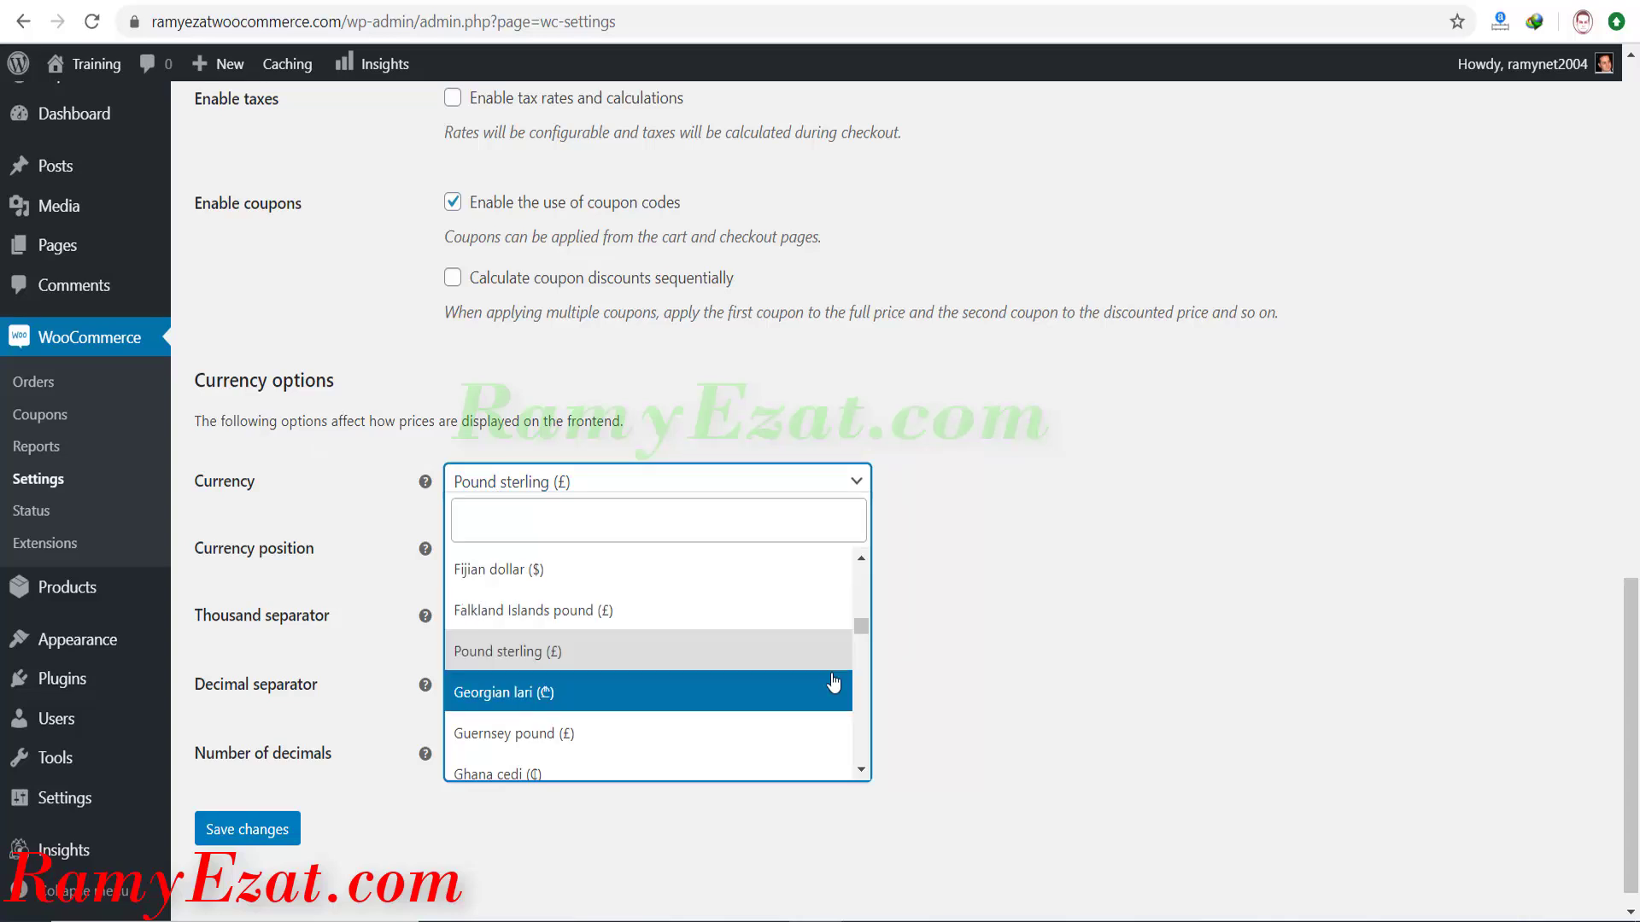
click(1015, 523)
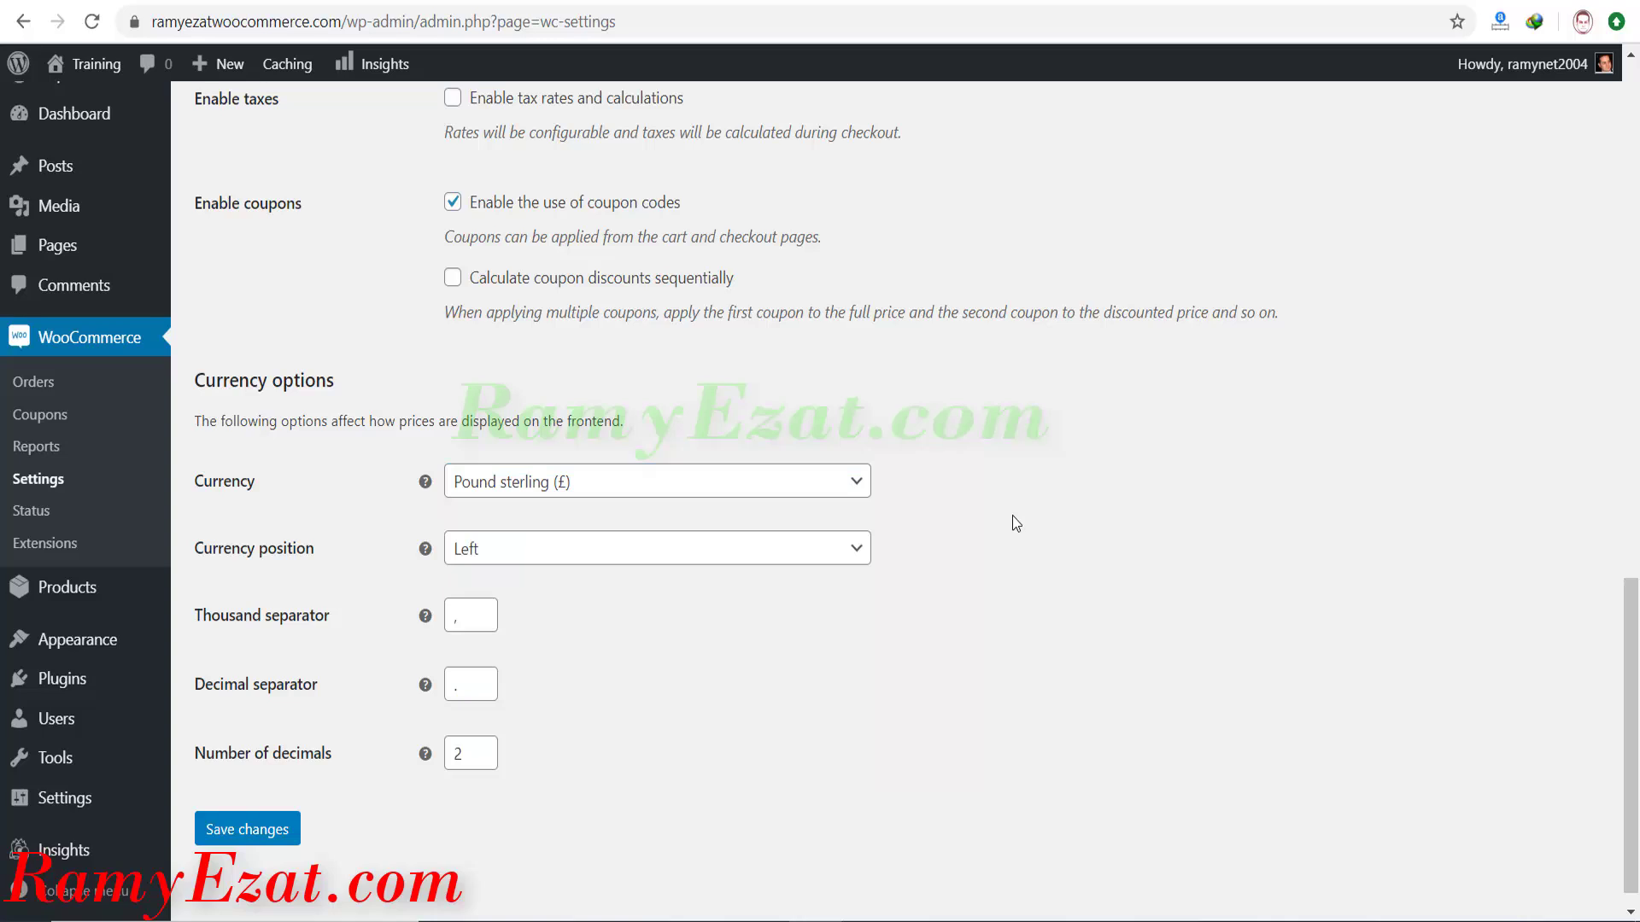
scroll(1015, 523, up, 5)
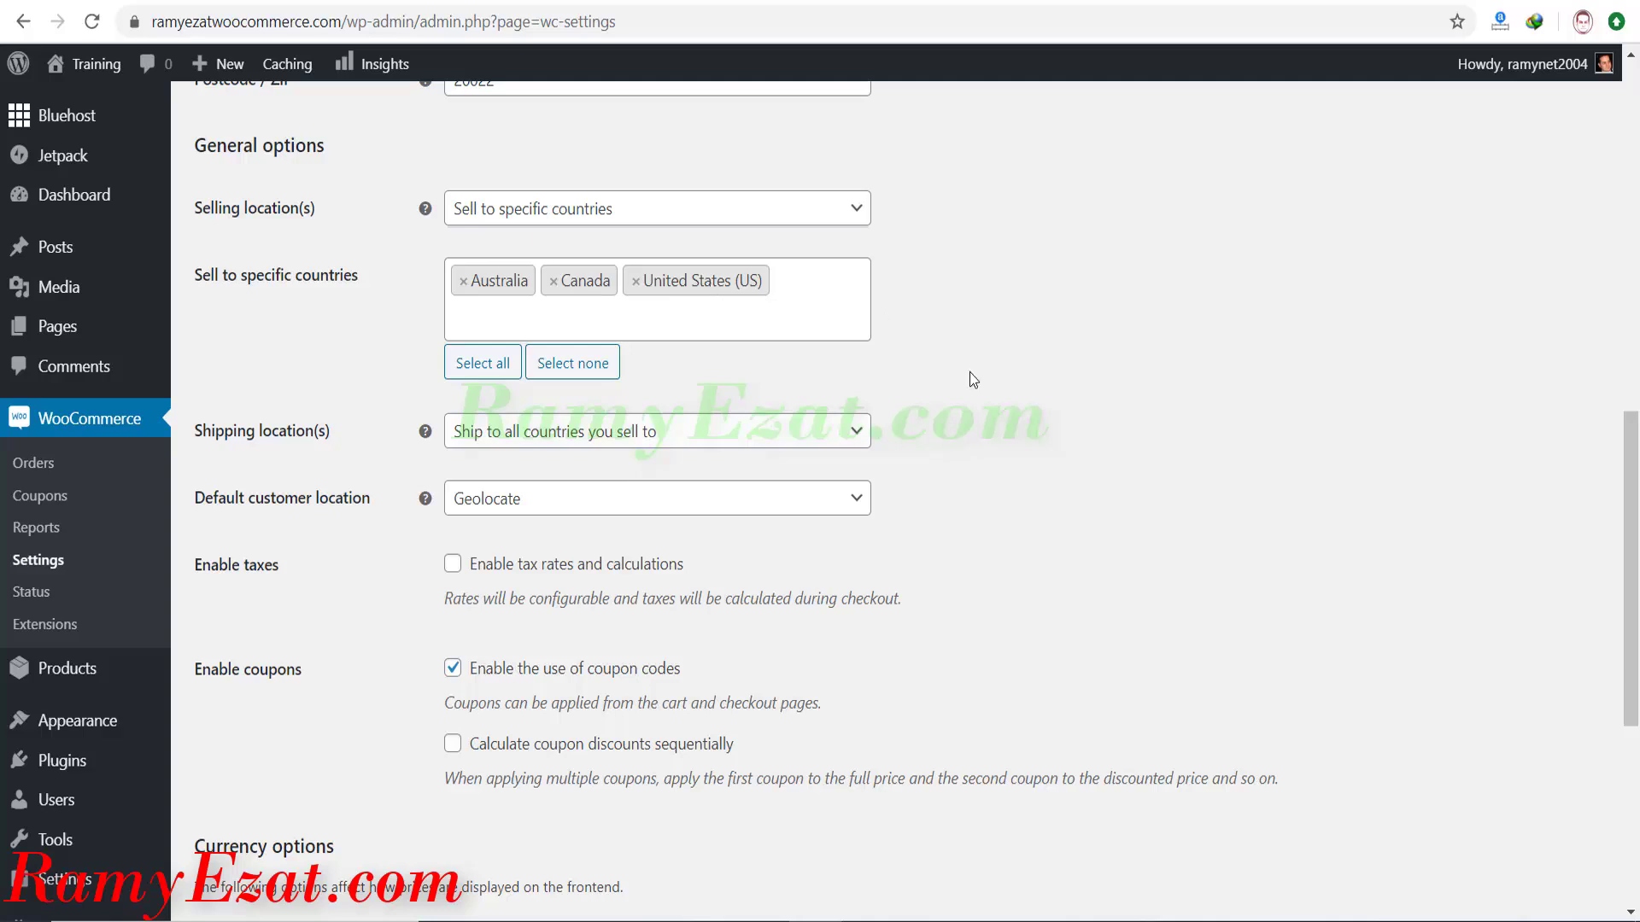
scroll(970, 373, down, 6)
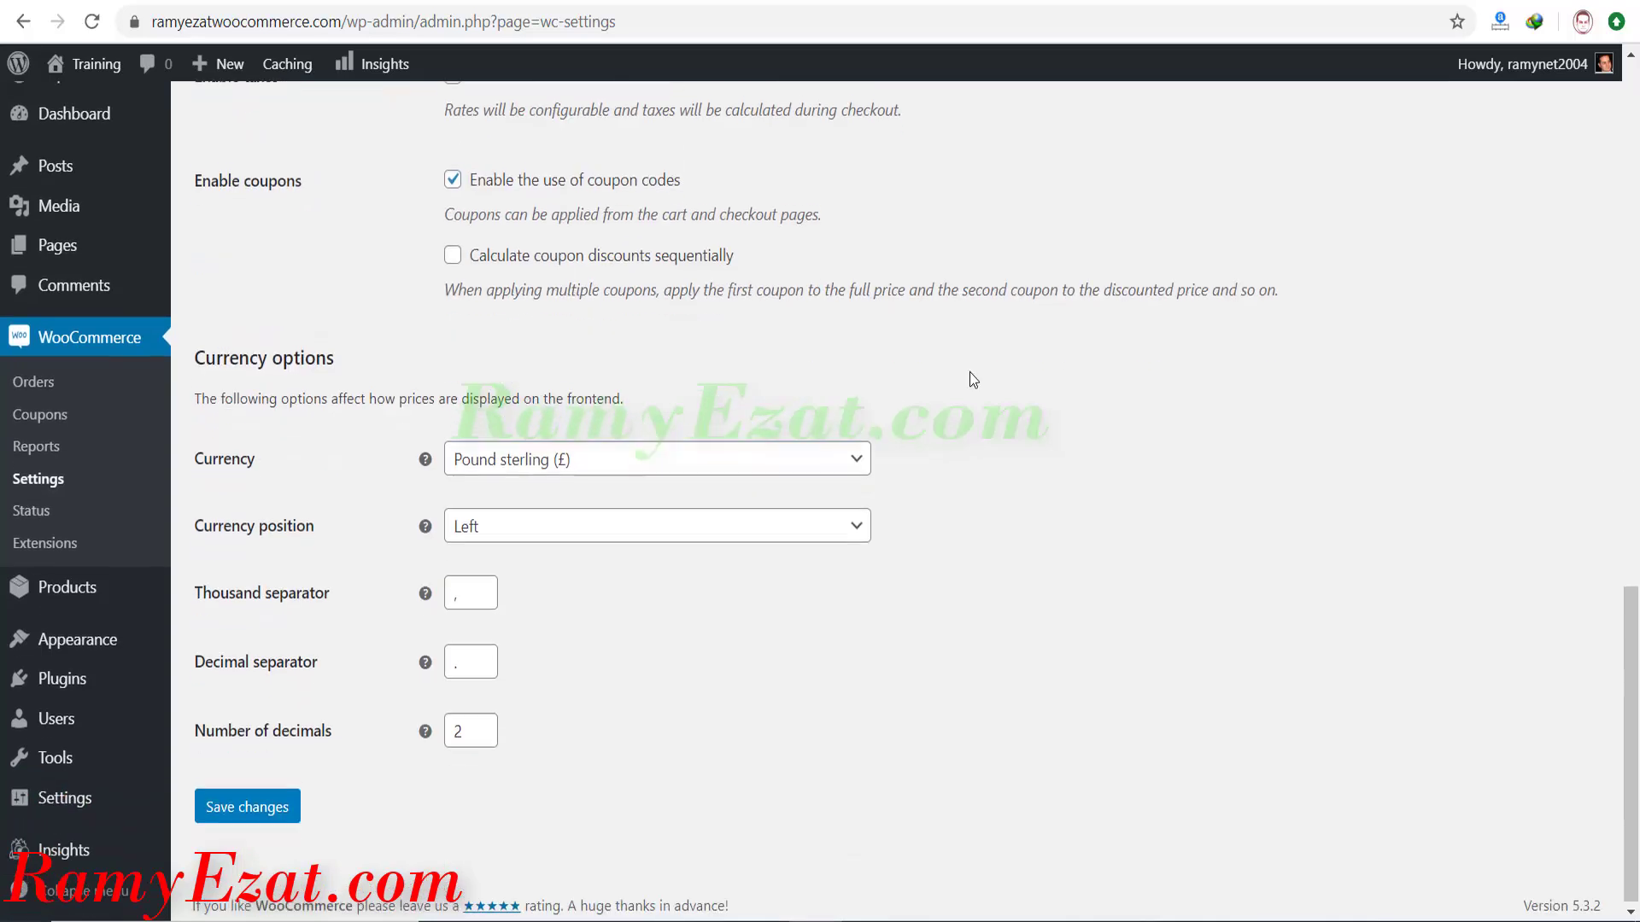
Set the store currency to United States (US) dollar ($) and save the general settings.
click(567, 453)
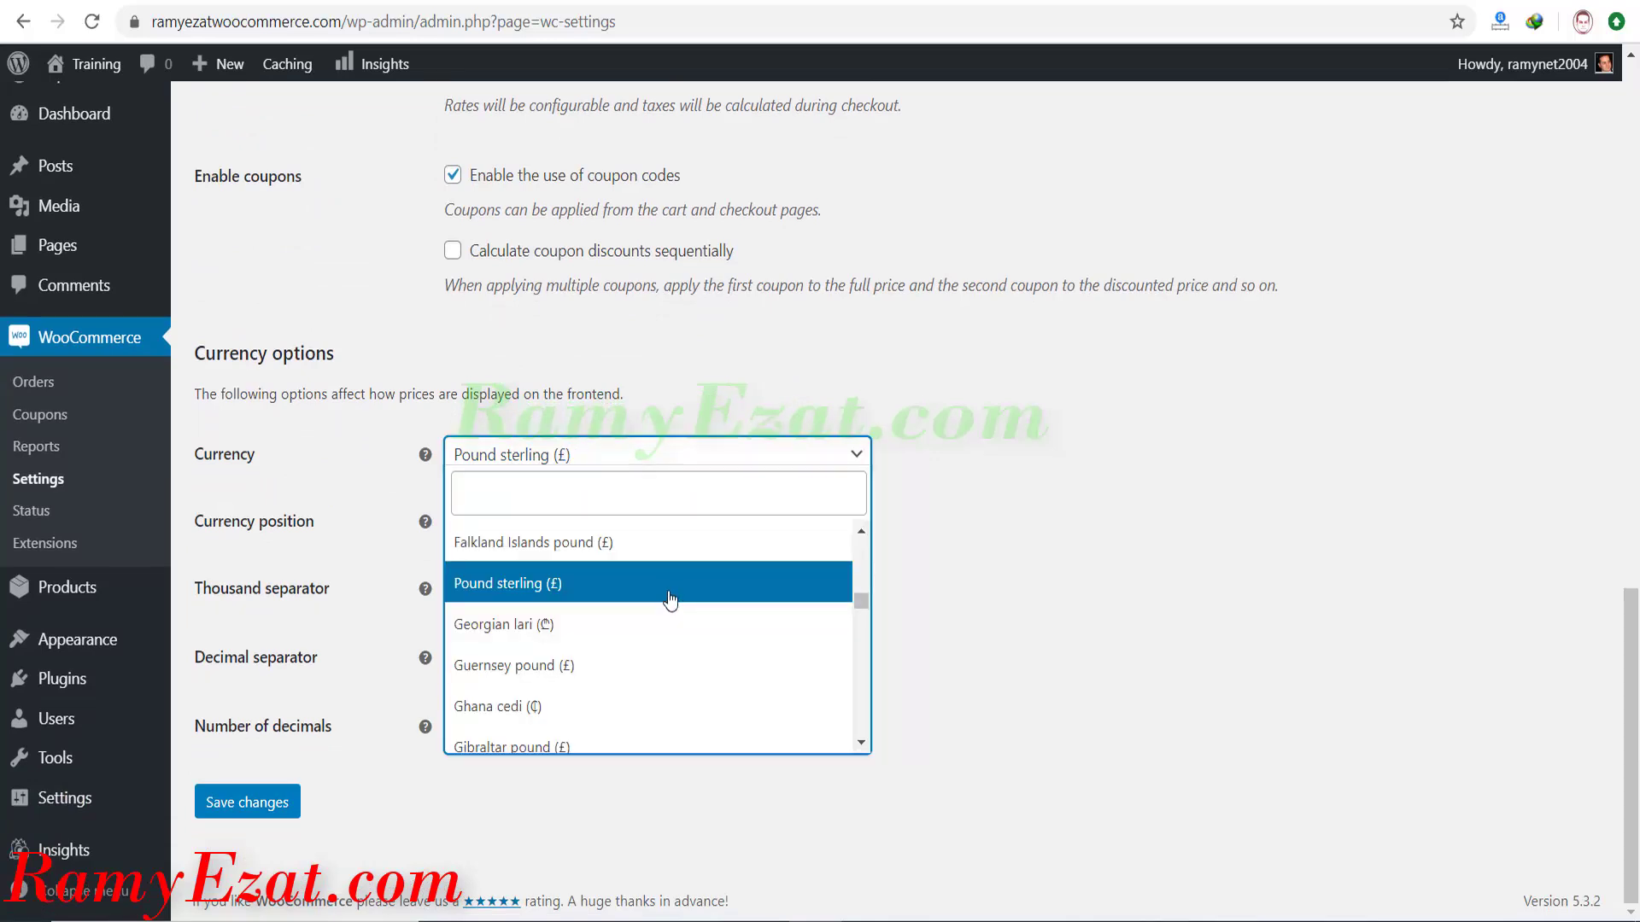
text(dol)
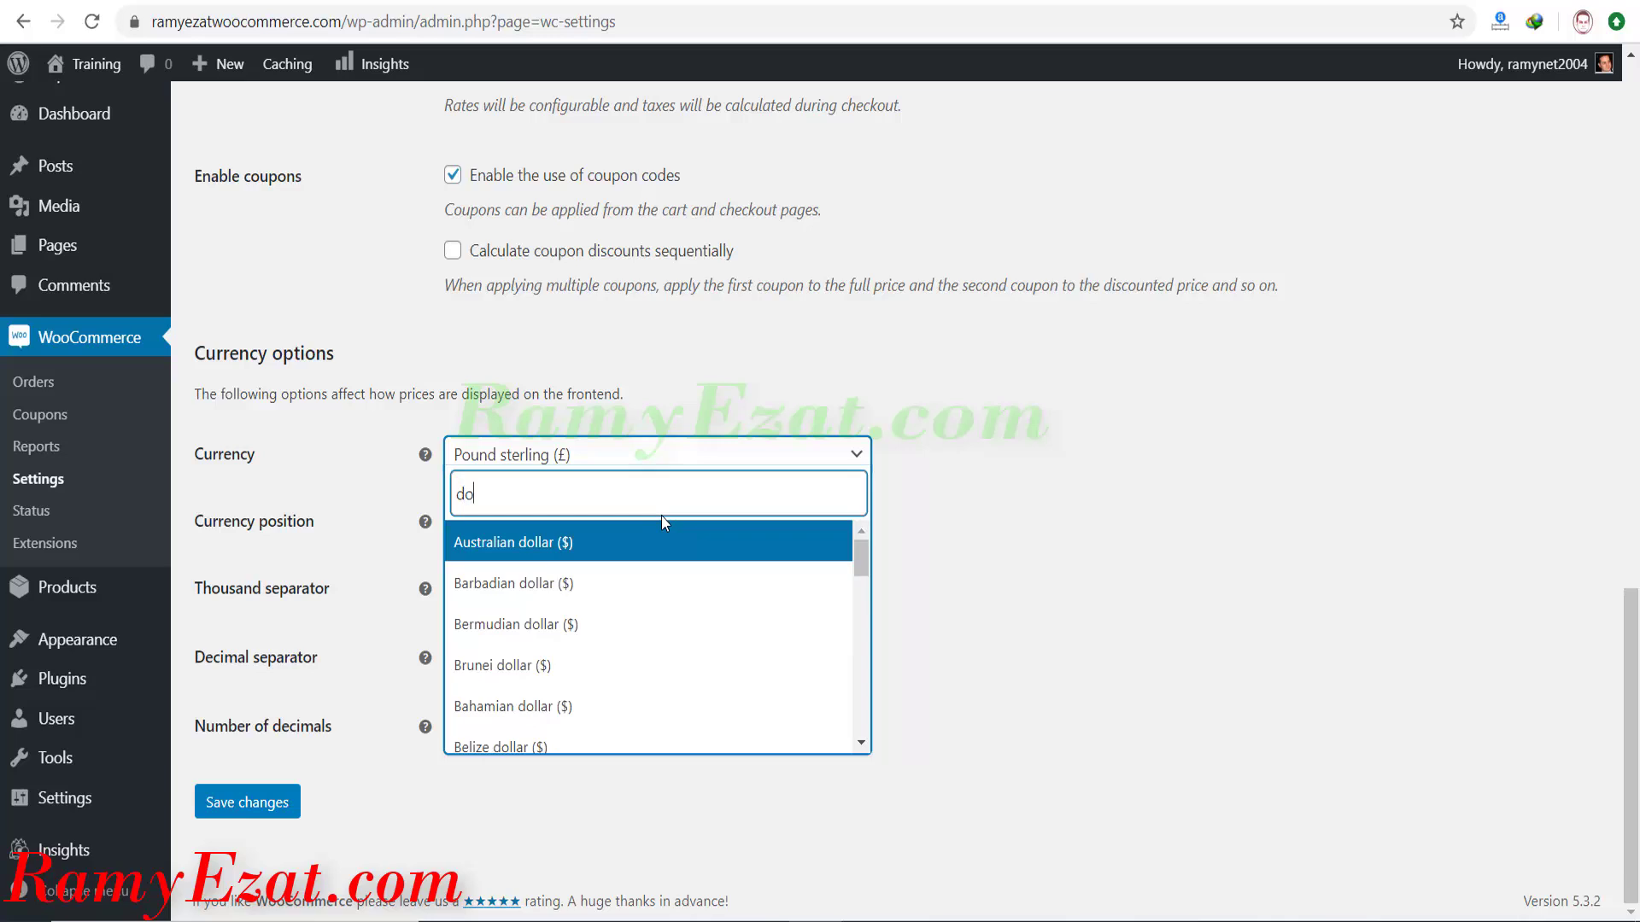
click(593, 701)
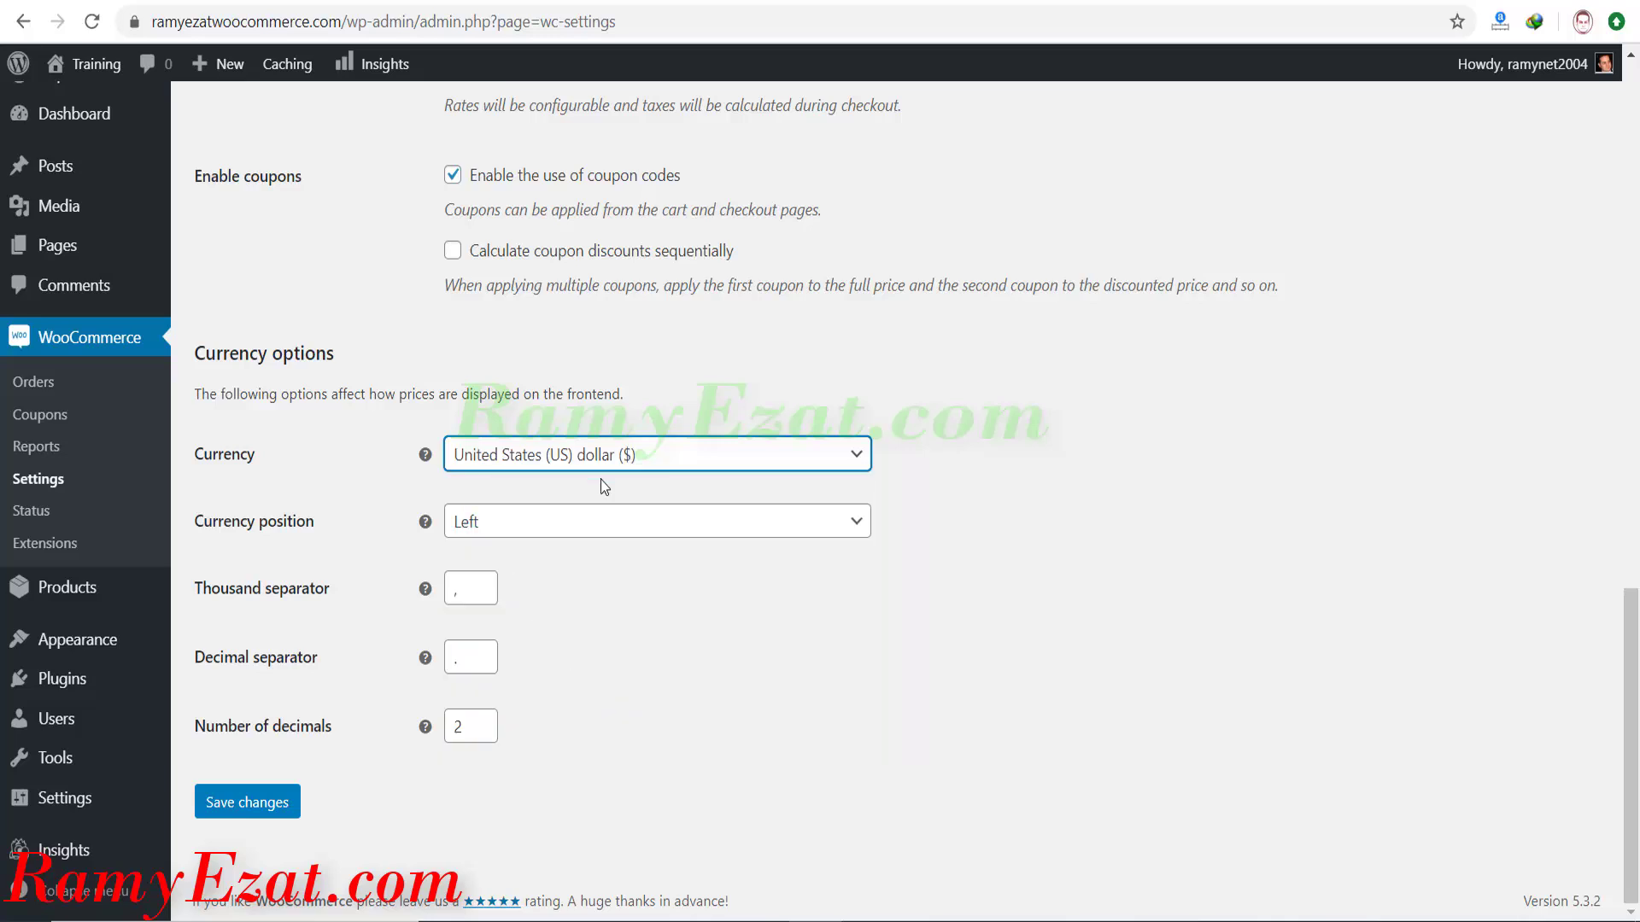
click(241, 810)
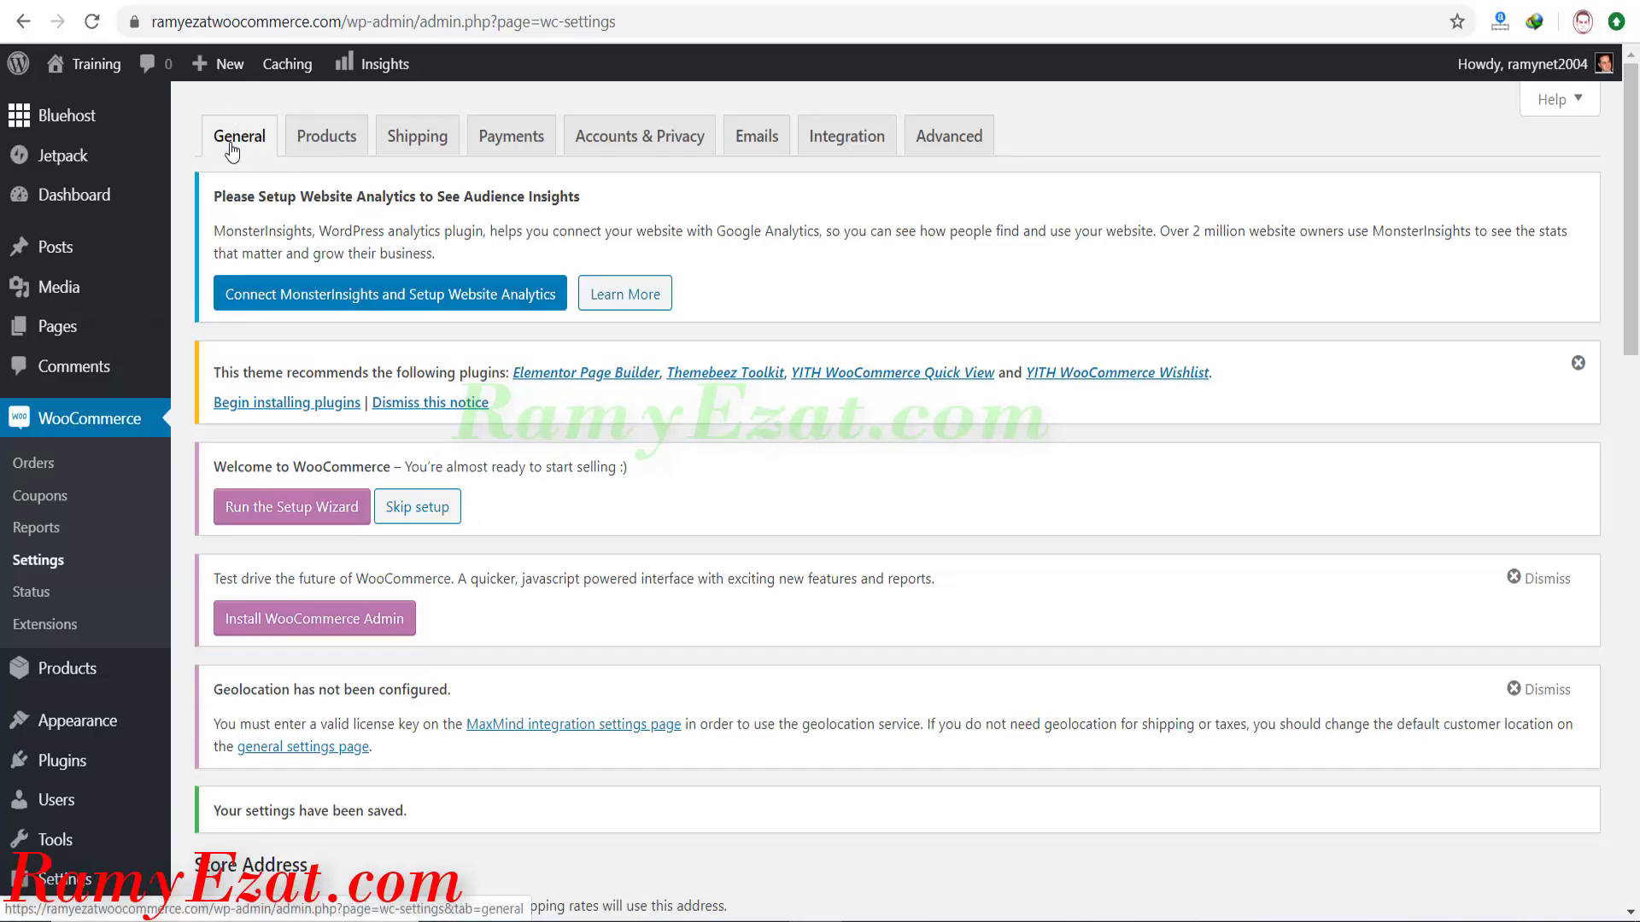
Open the WooCommerce product settings and check which pages can be chosen as the Shop page.
click(324, 147)
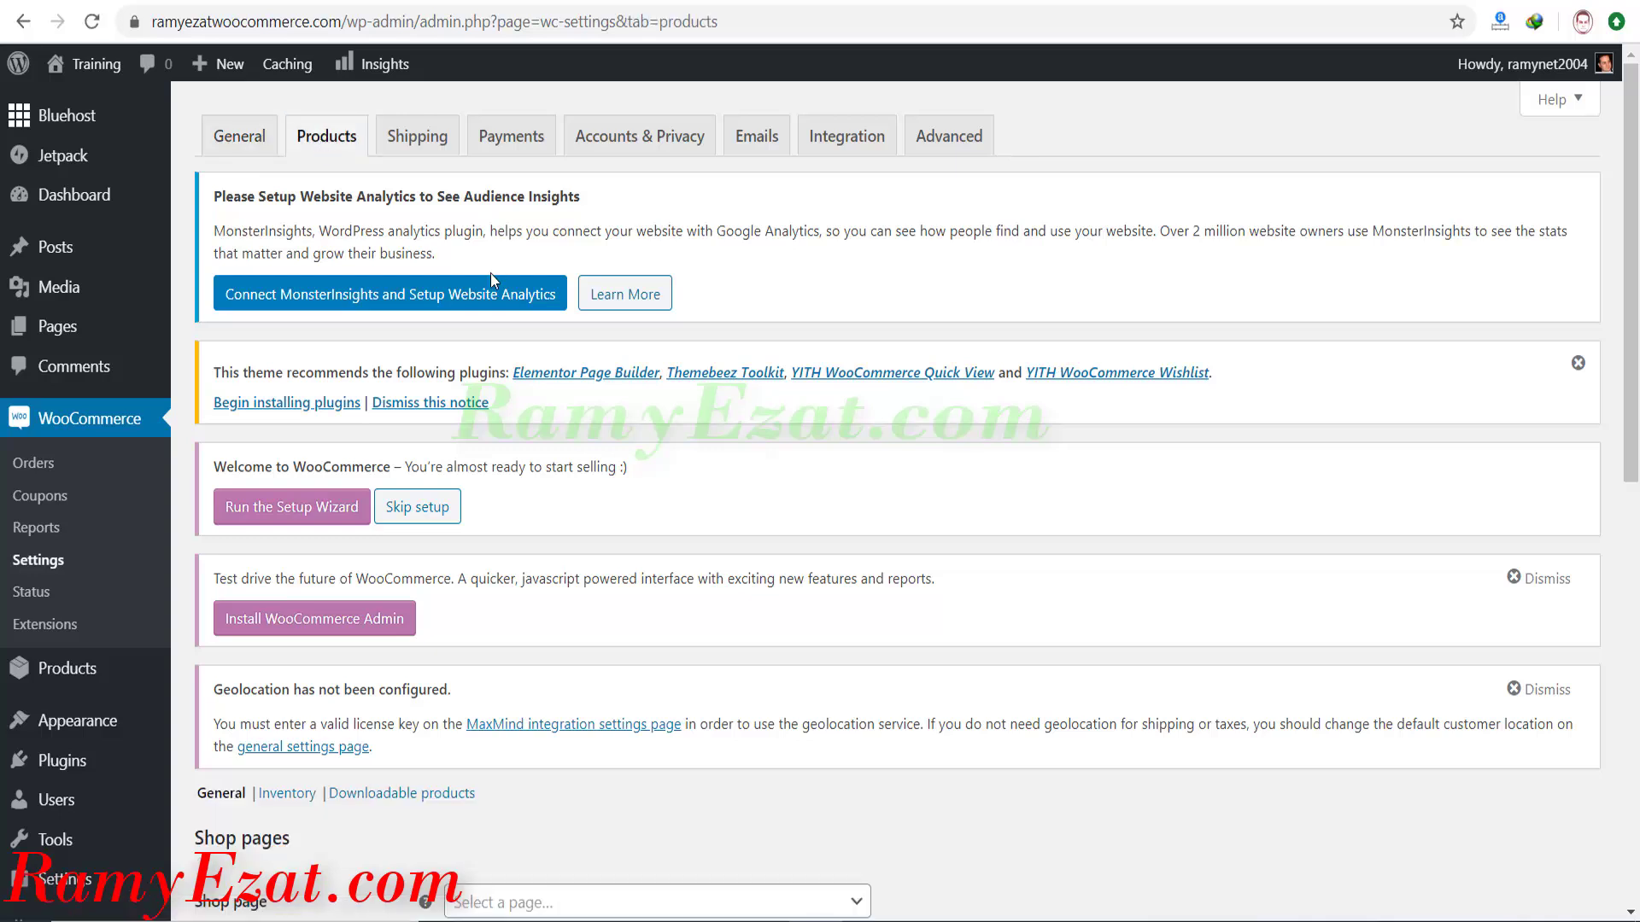
scroll(491, 274, down, 6)
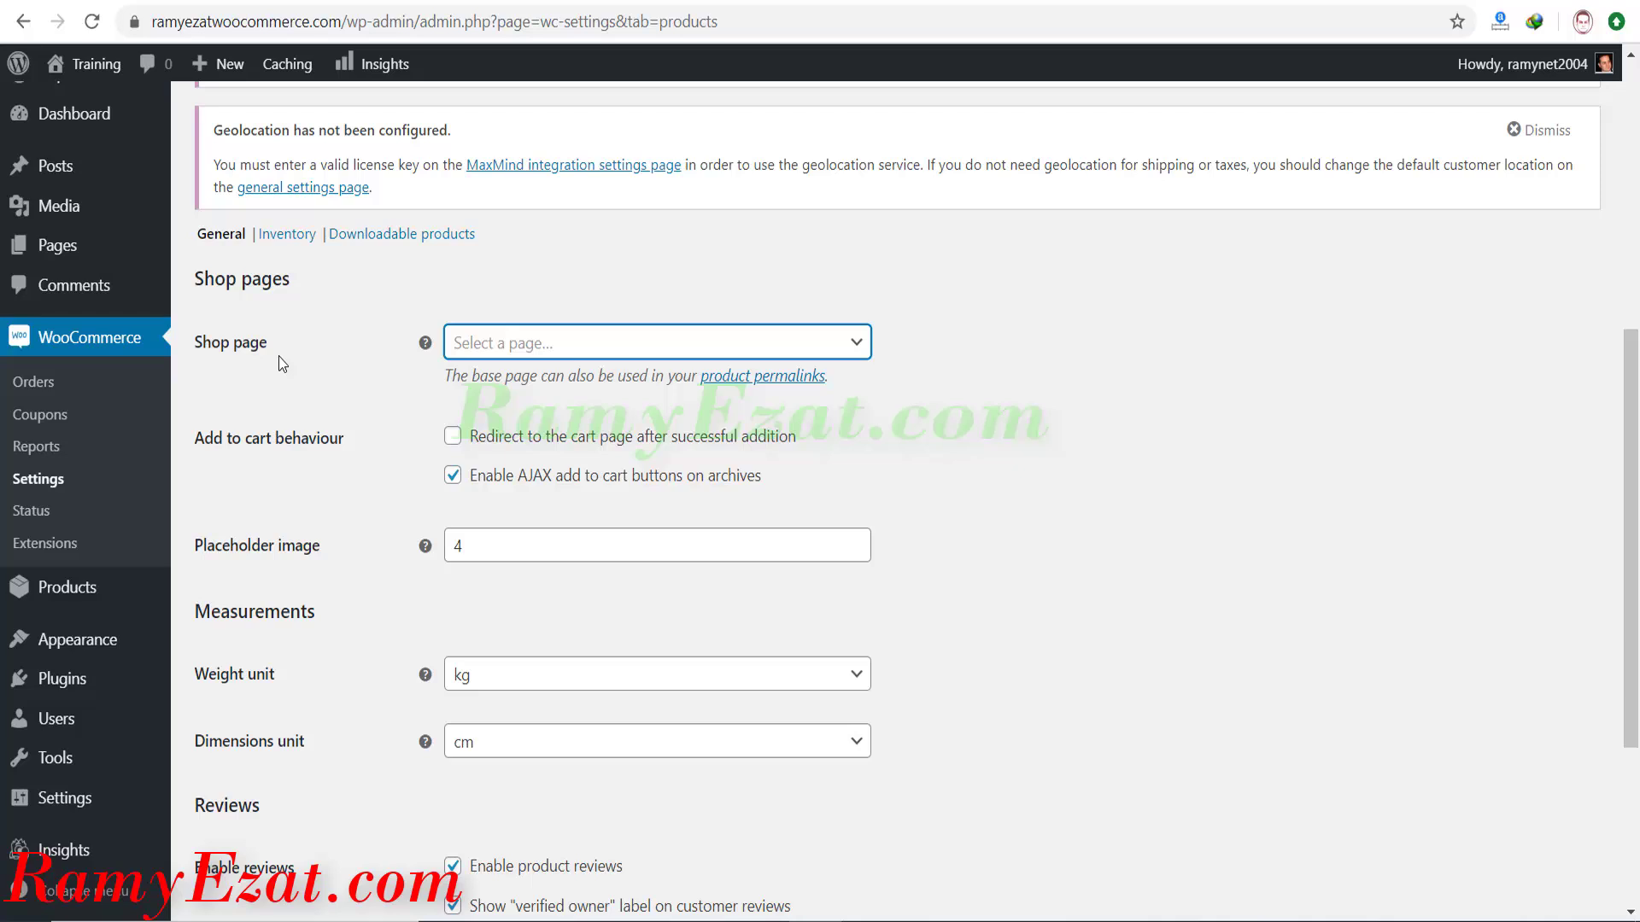
click(517, 346)
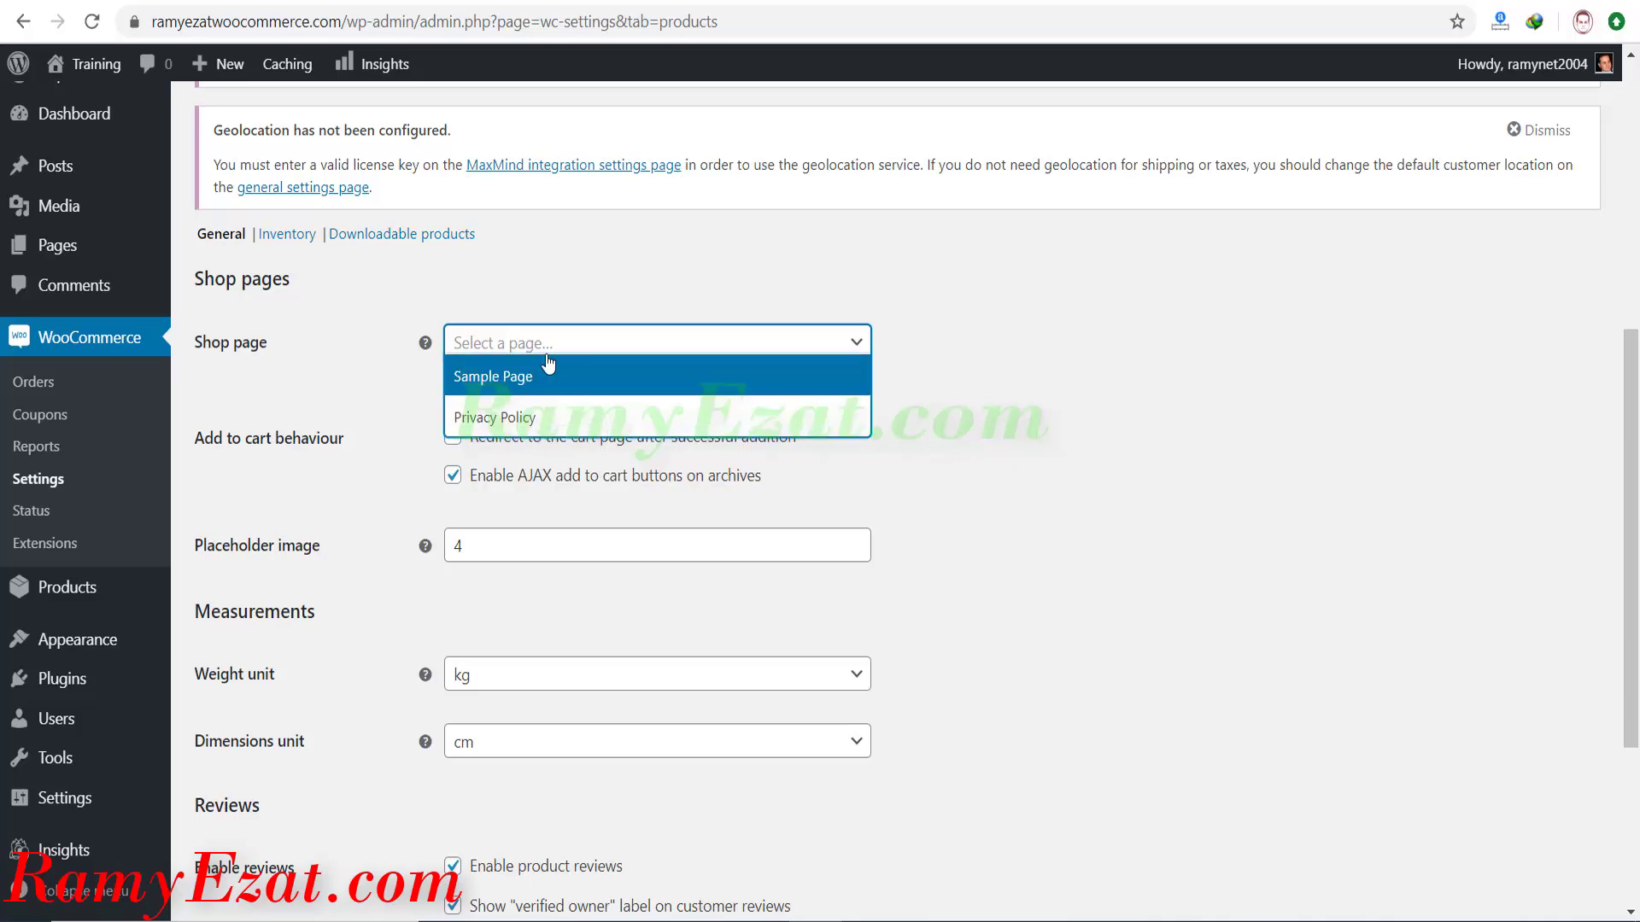
click(541, 269)
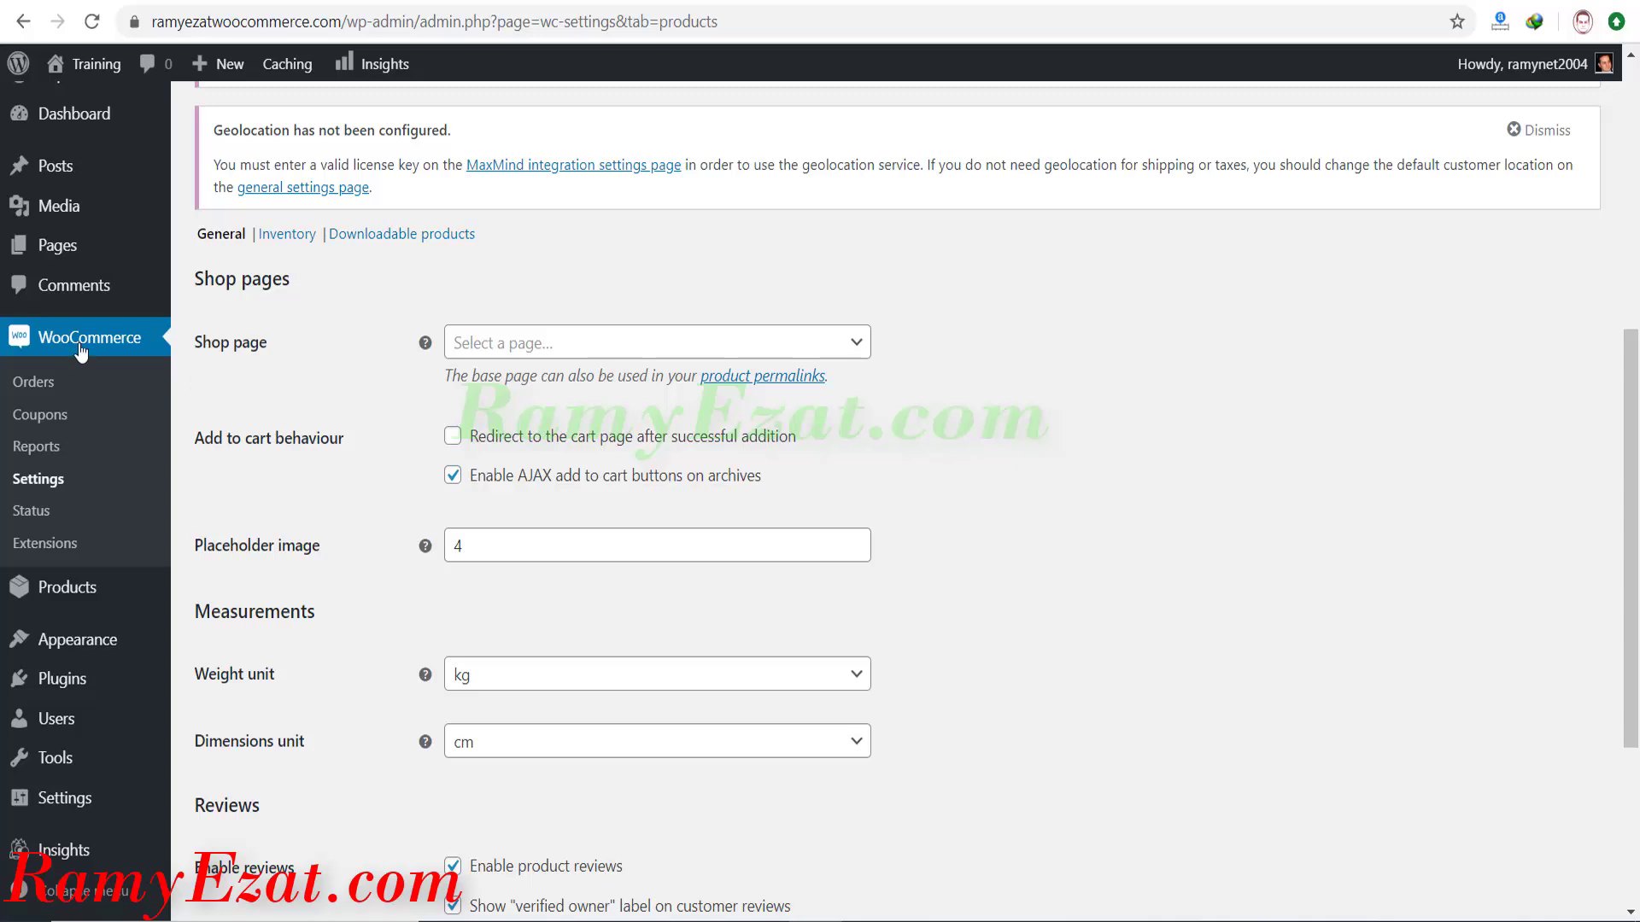
Create the missing default WooCommerce pages with the WooCommerce status tools.
click(34, 511)
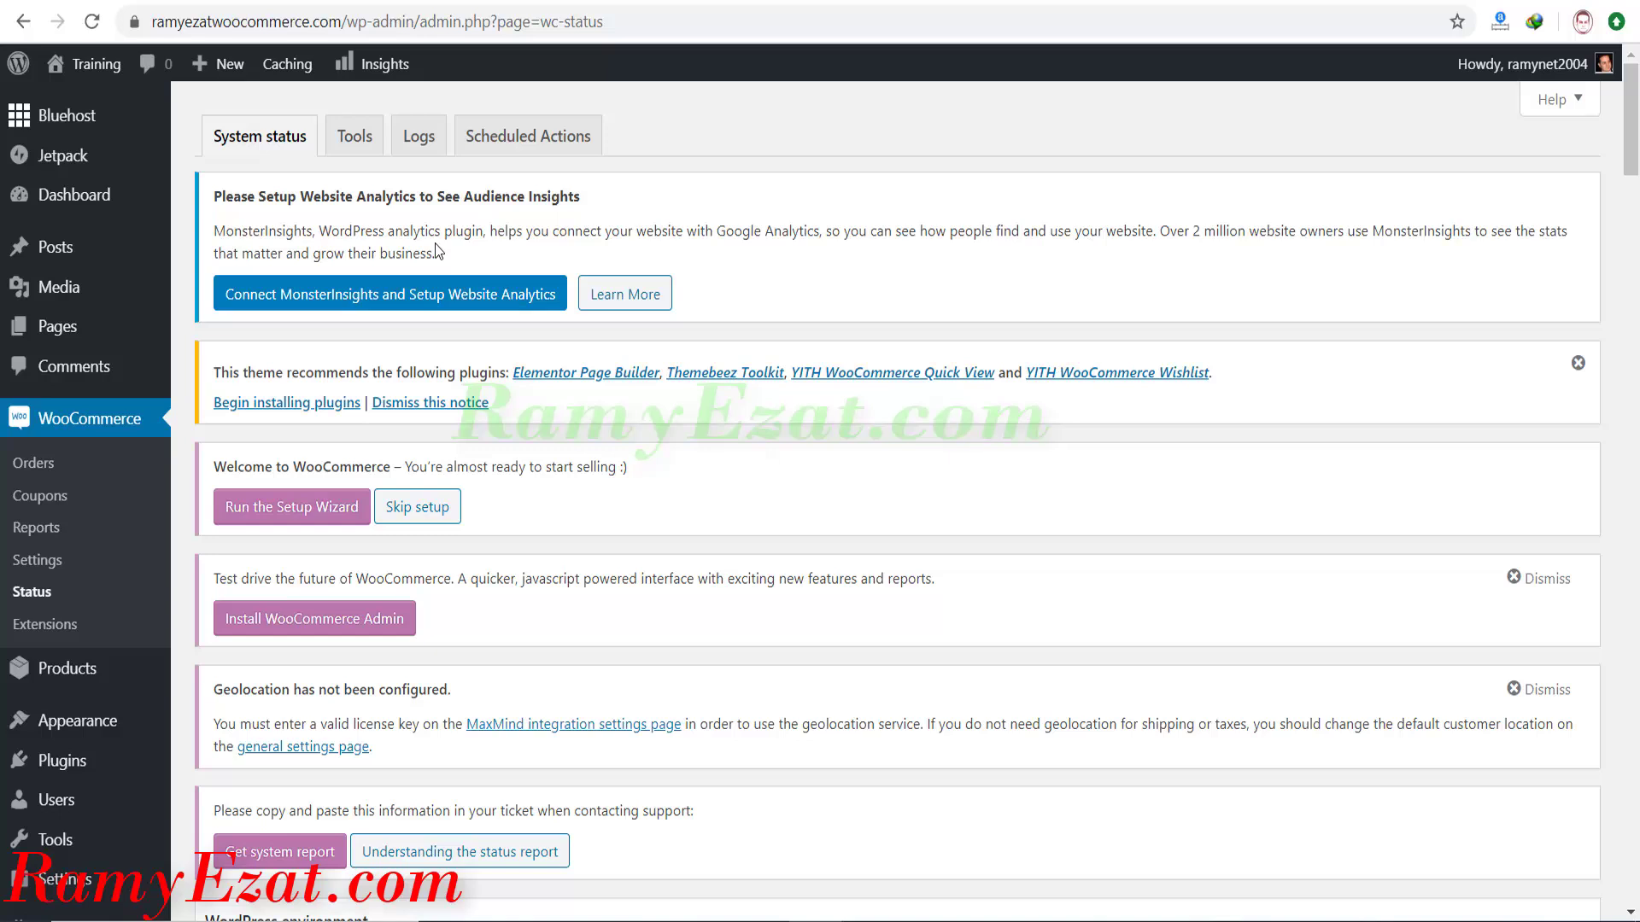
click(359, 147)
drag(1638, 513, 1639, 669)
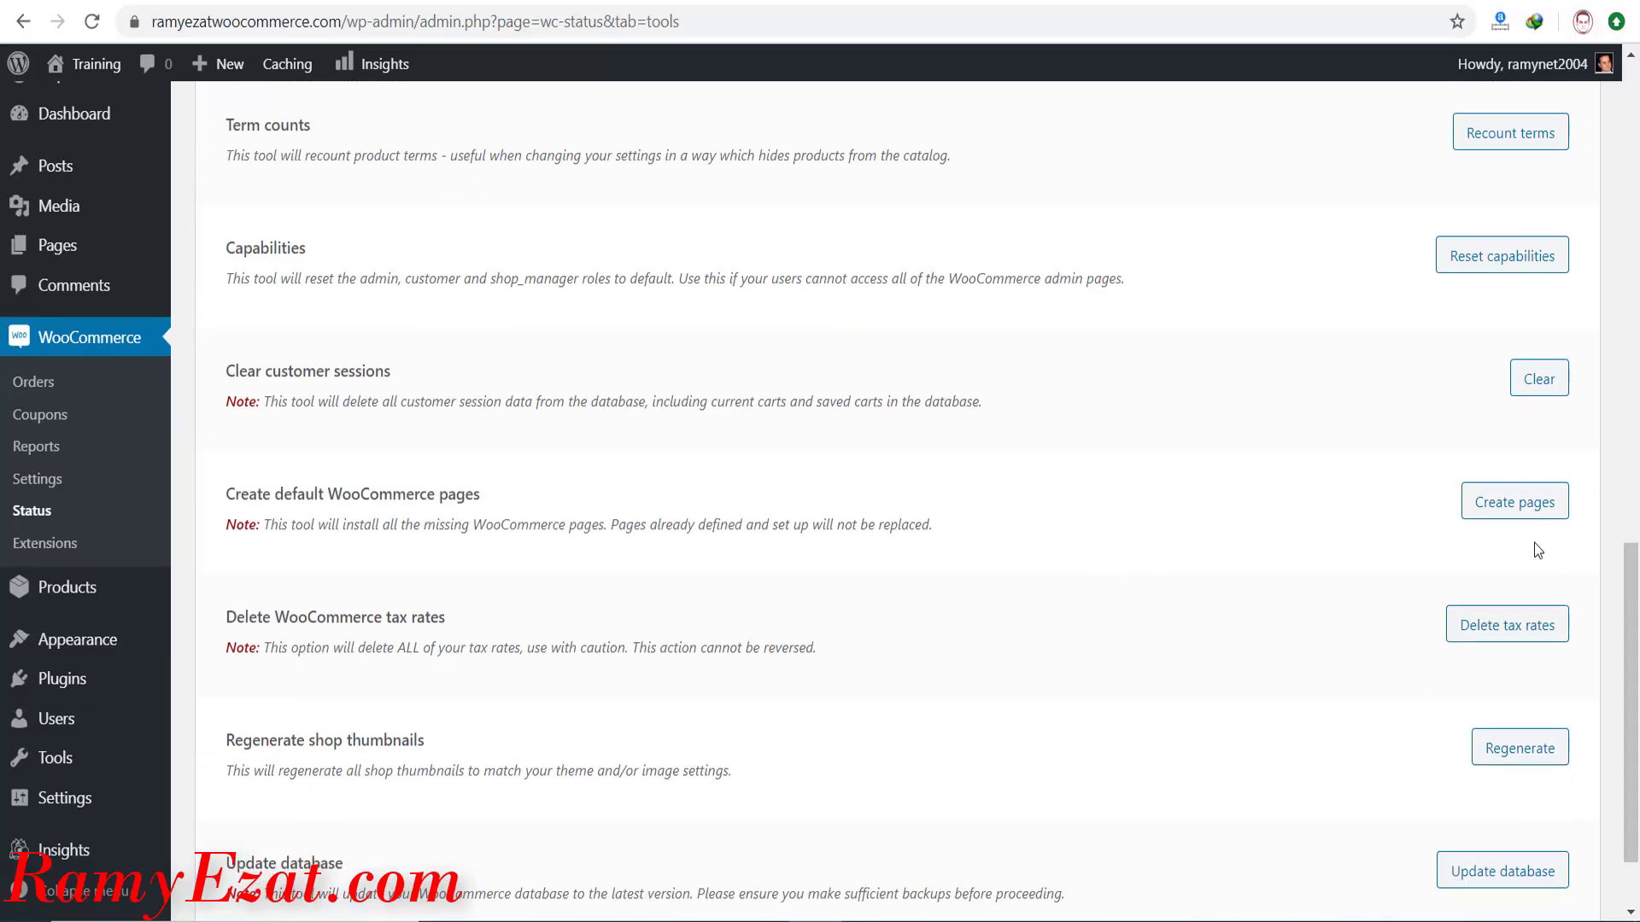
click(1526, 513)
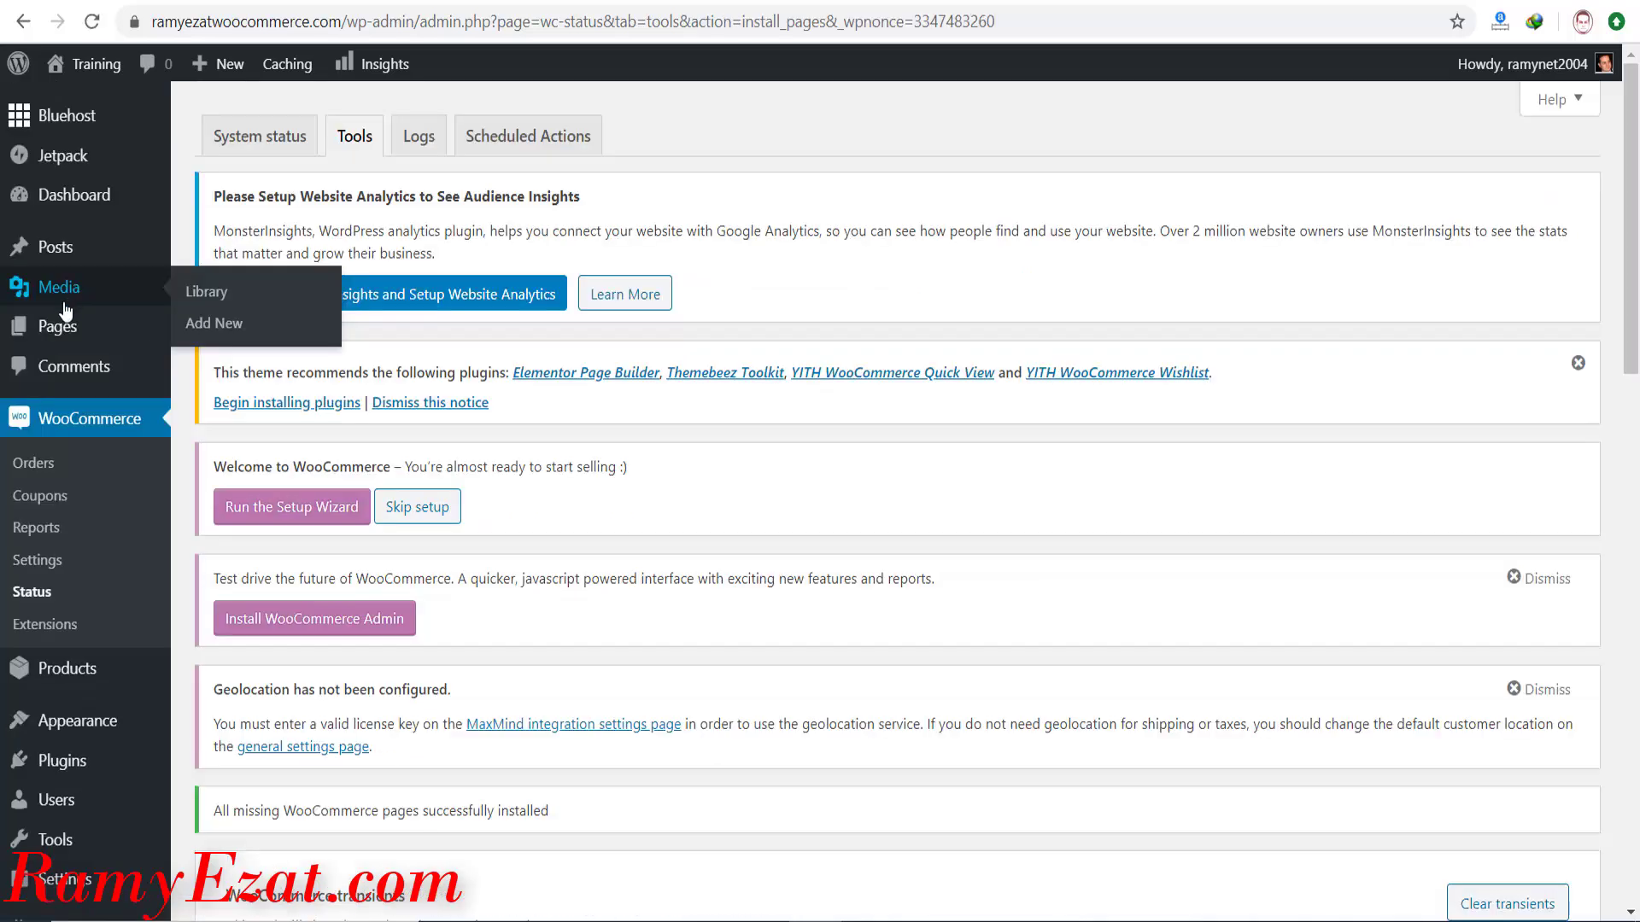
Open the list of all site pages in a new tab and look through the created shop pages.
mouse_move(55, 322)
right_click(193, 338)
click(192, 339)
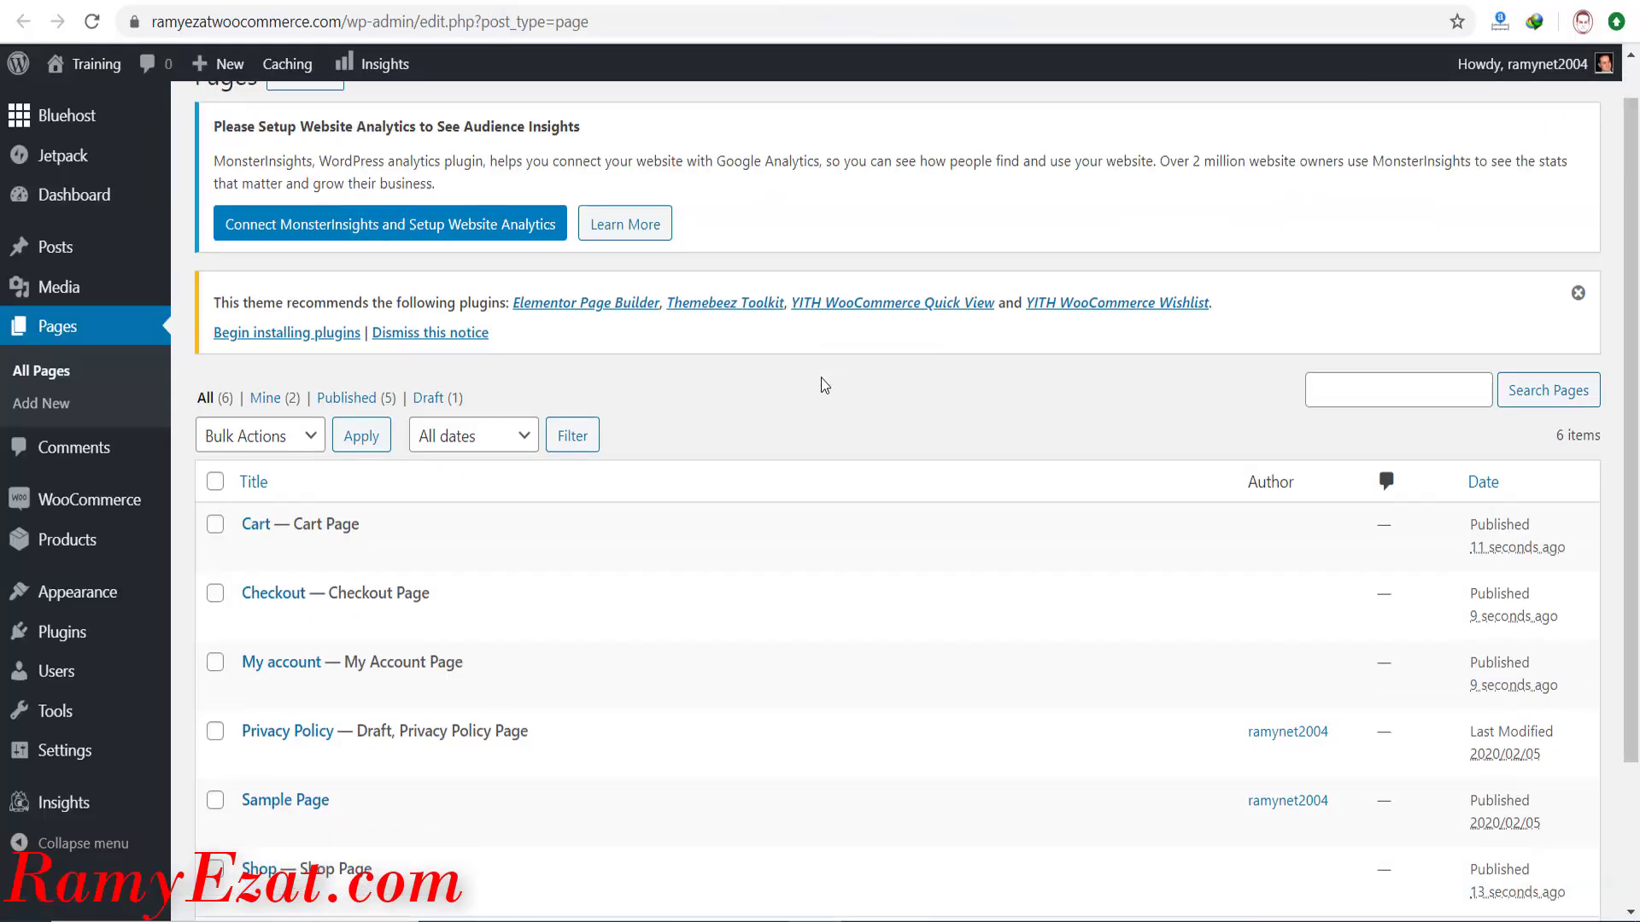
scroll(822, 377, down, 3)
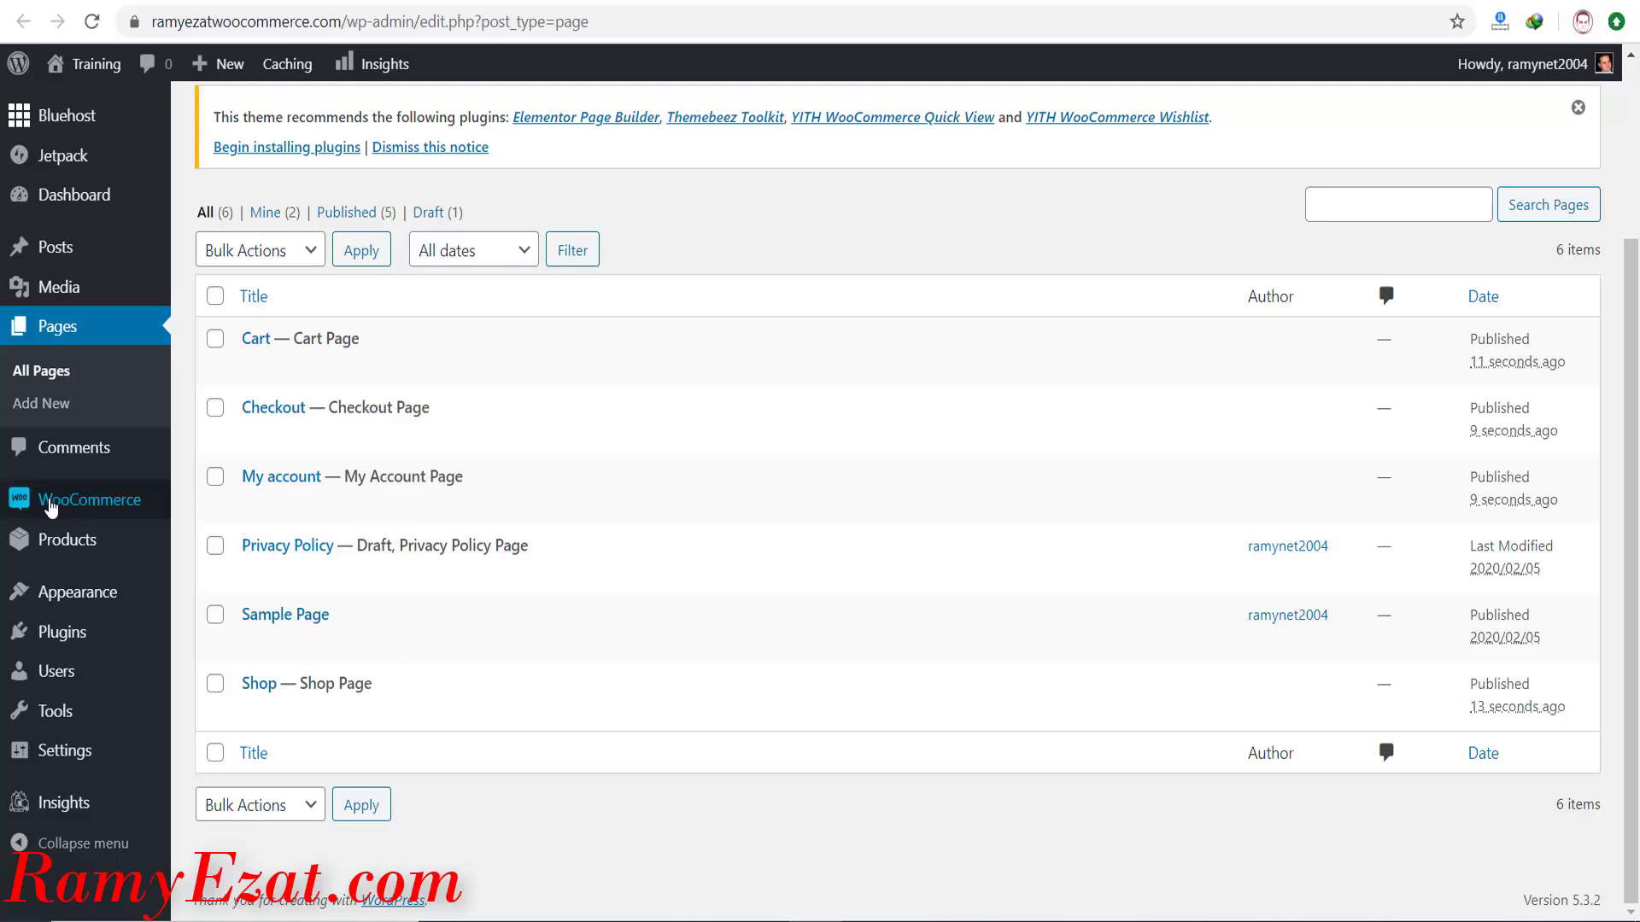
Open the WooCommerce product settings and choose Shop as the Shop page.
mouse_move(128, 511)
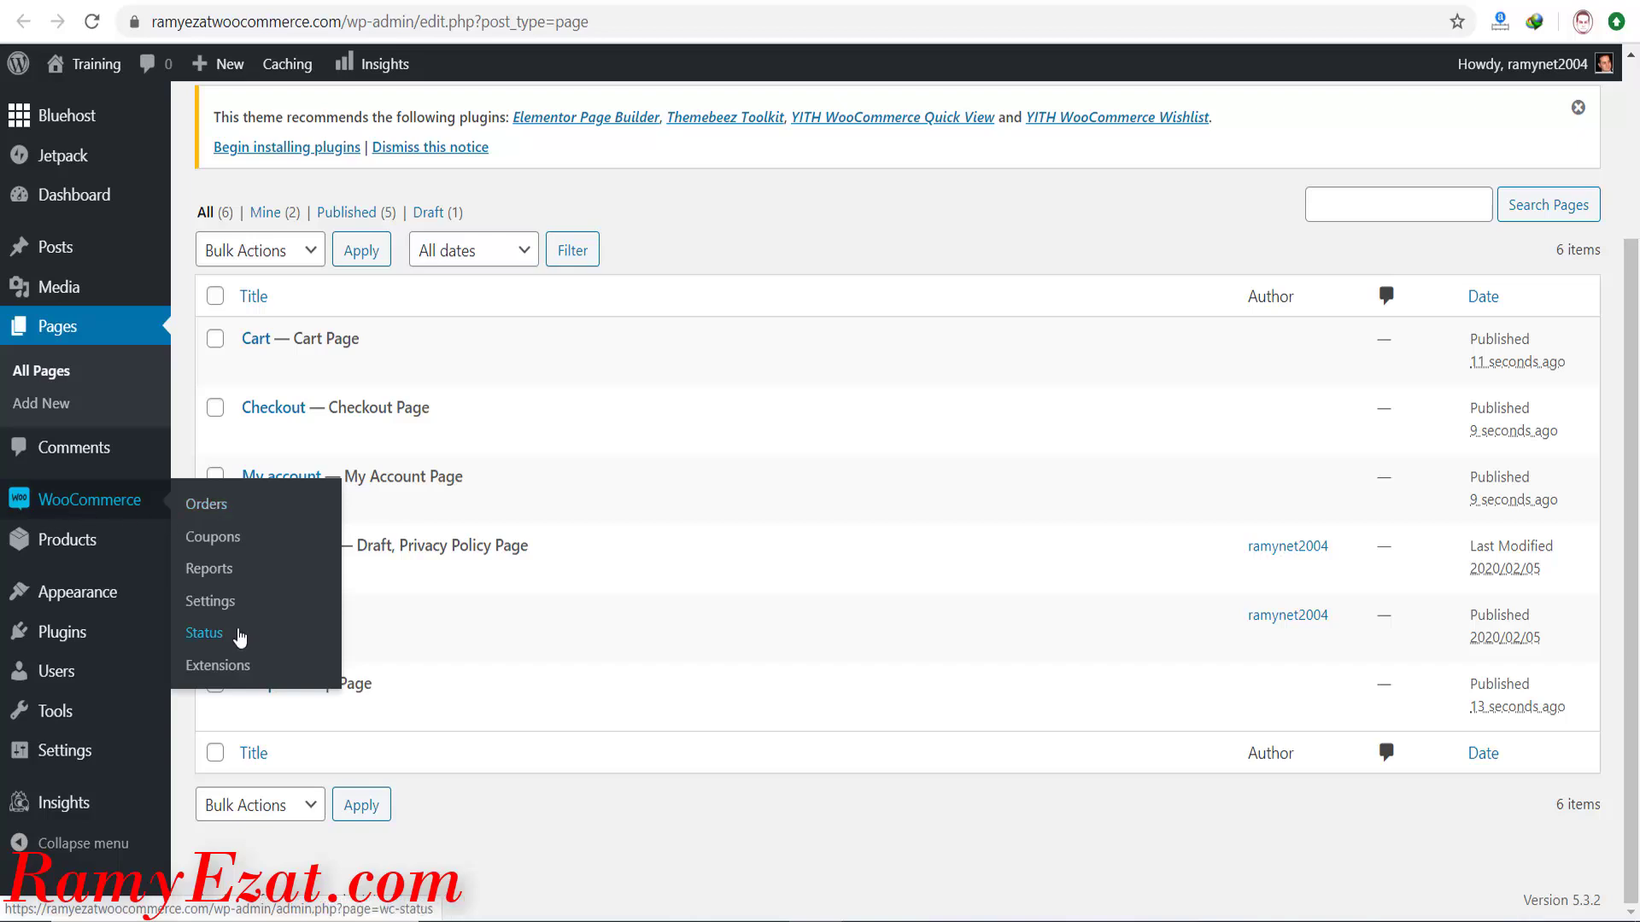
click(222, 603)
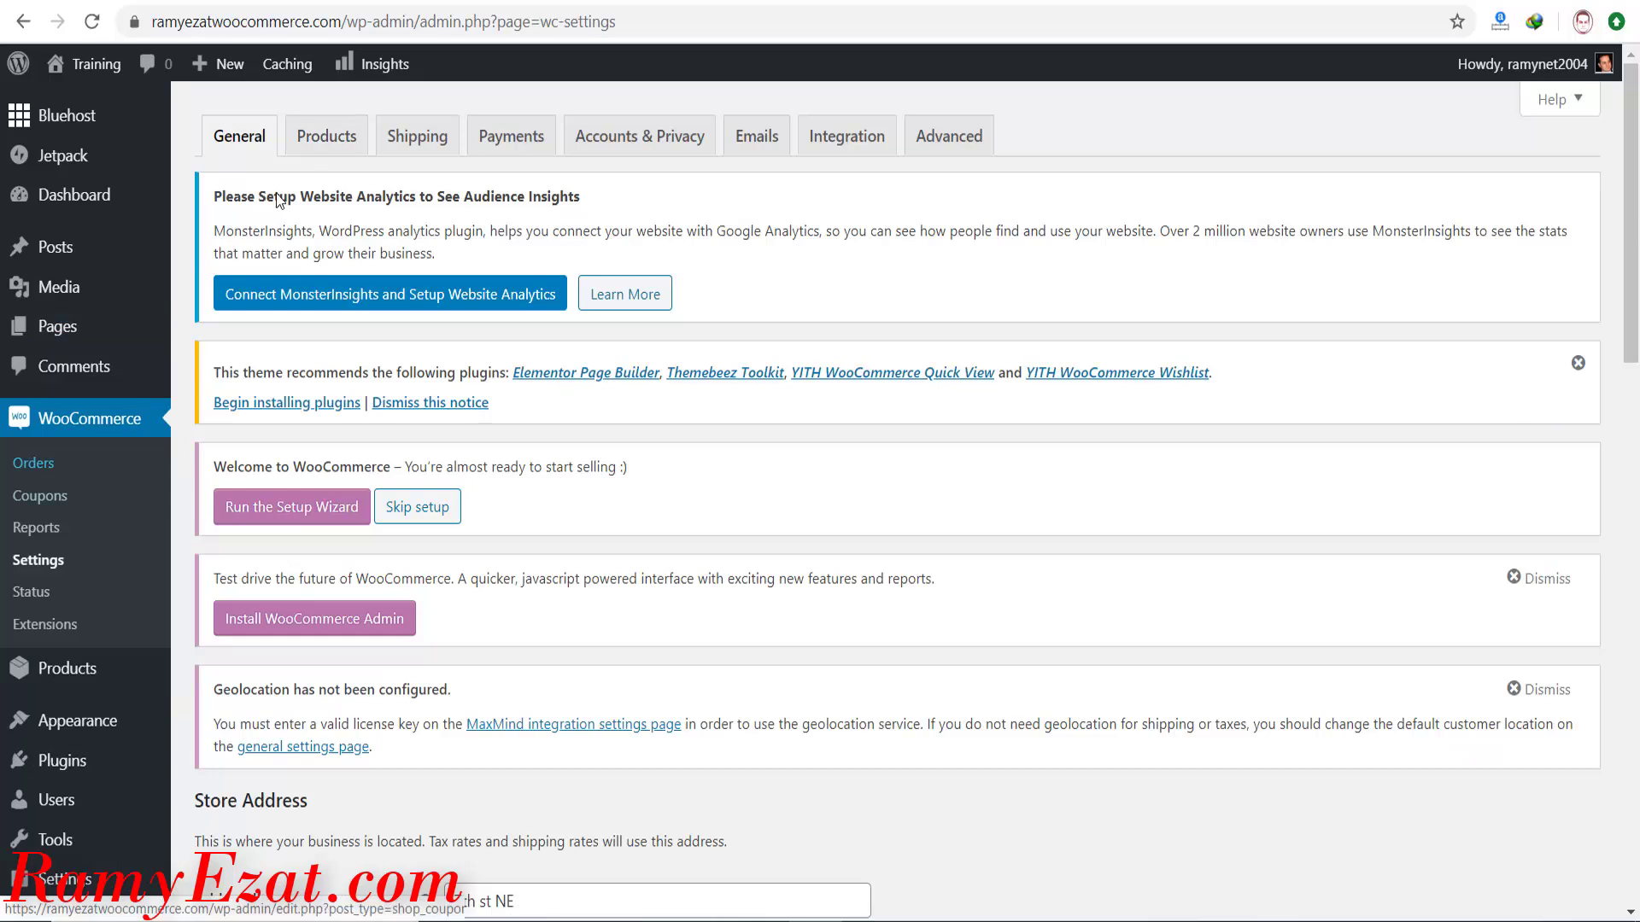
click(325, 139)
scroll(671, 320, down, 1)
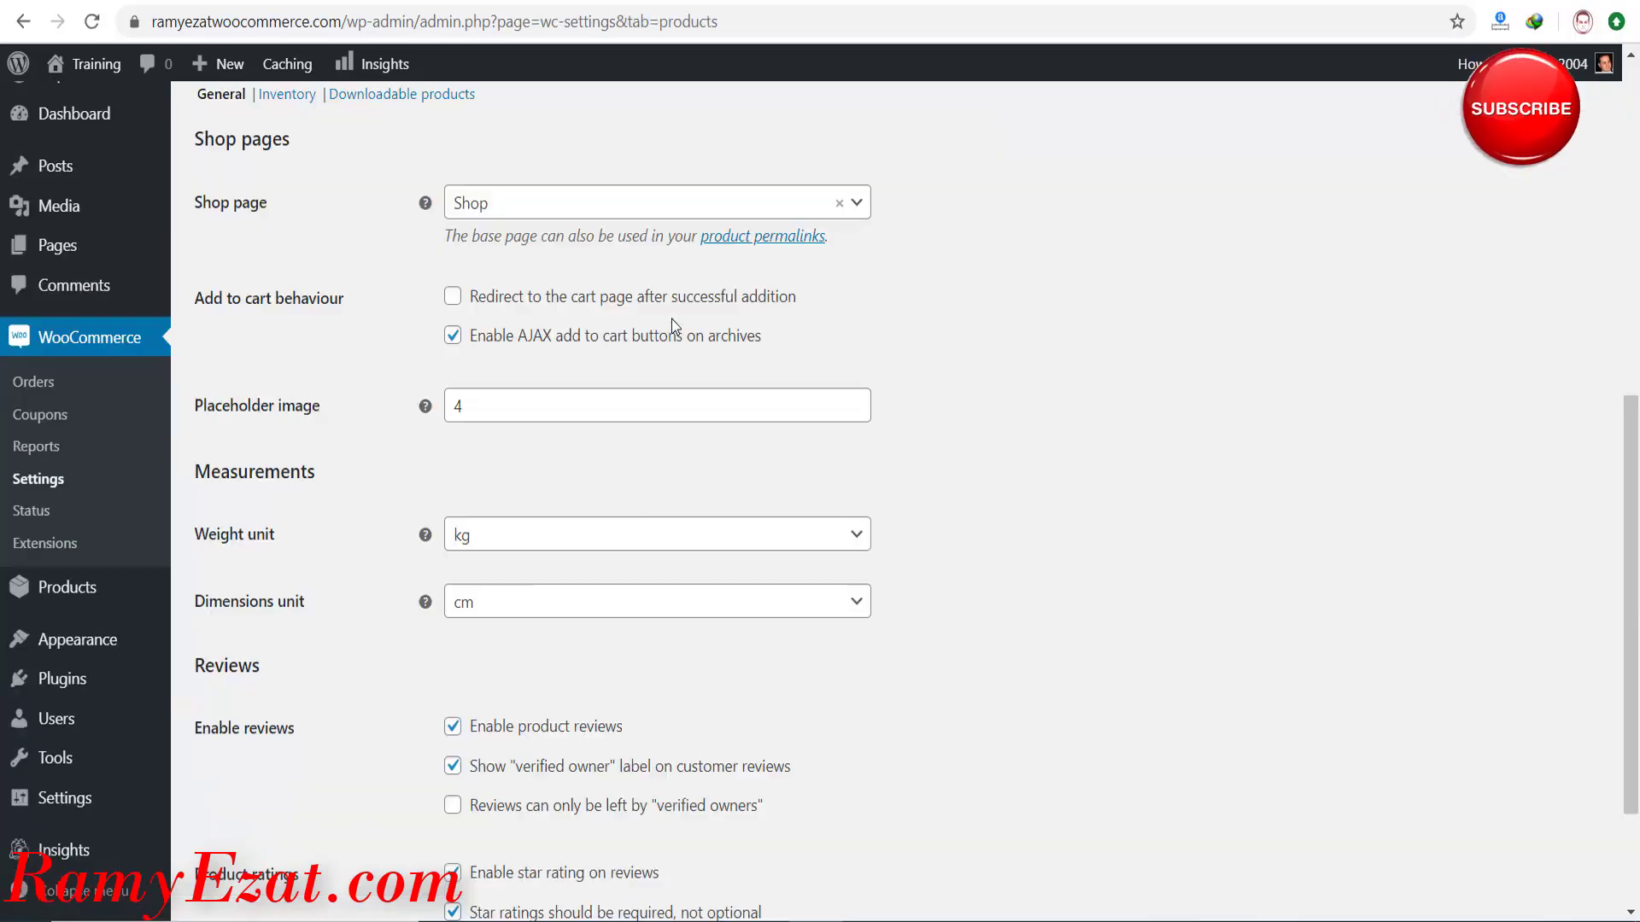
scroll(672, 319, up, 1)
click(651, 301)
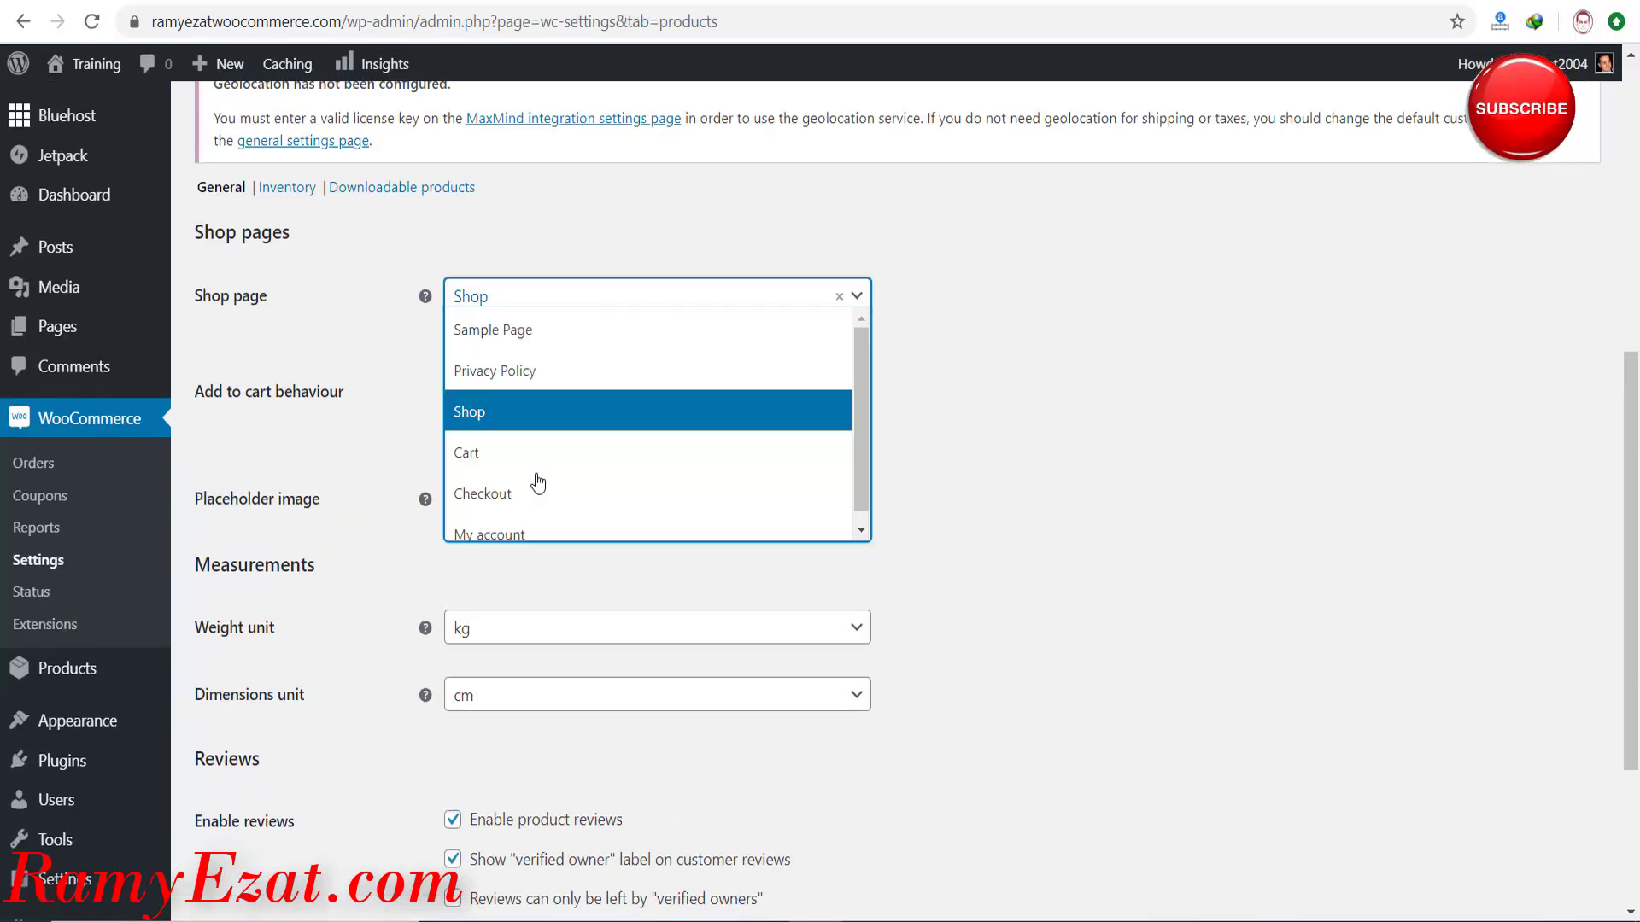
scroll(861, 410, down, 1)
scroll(861, 410, up, 1)
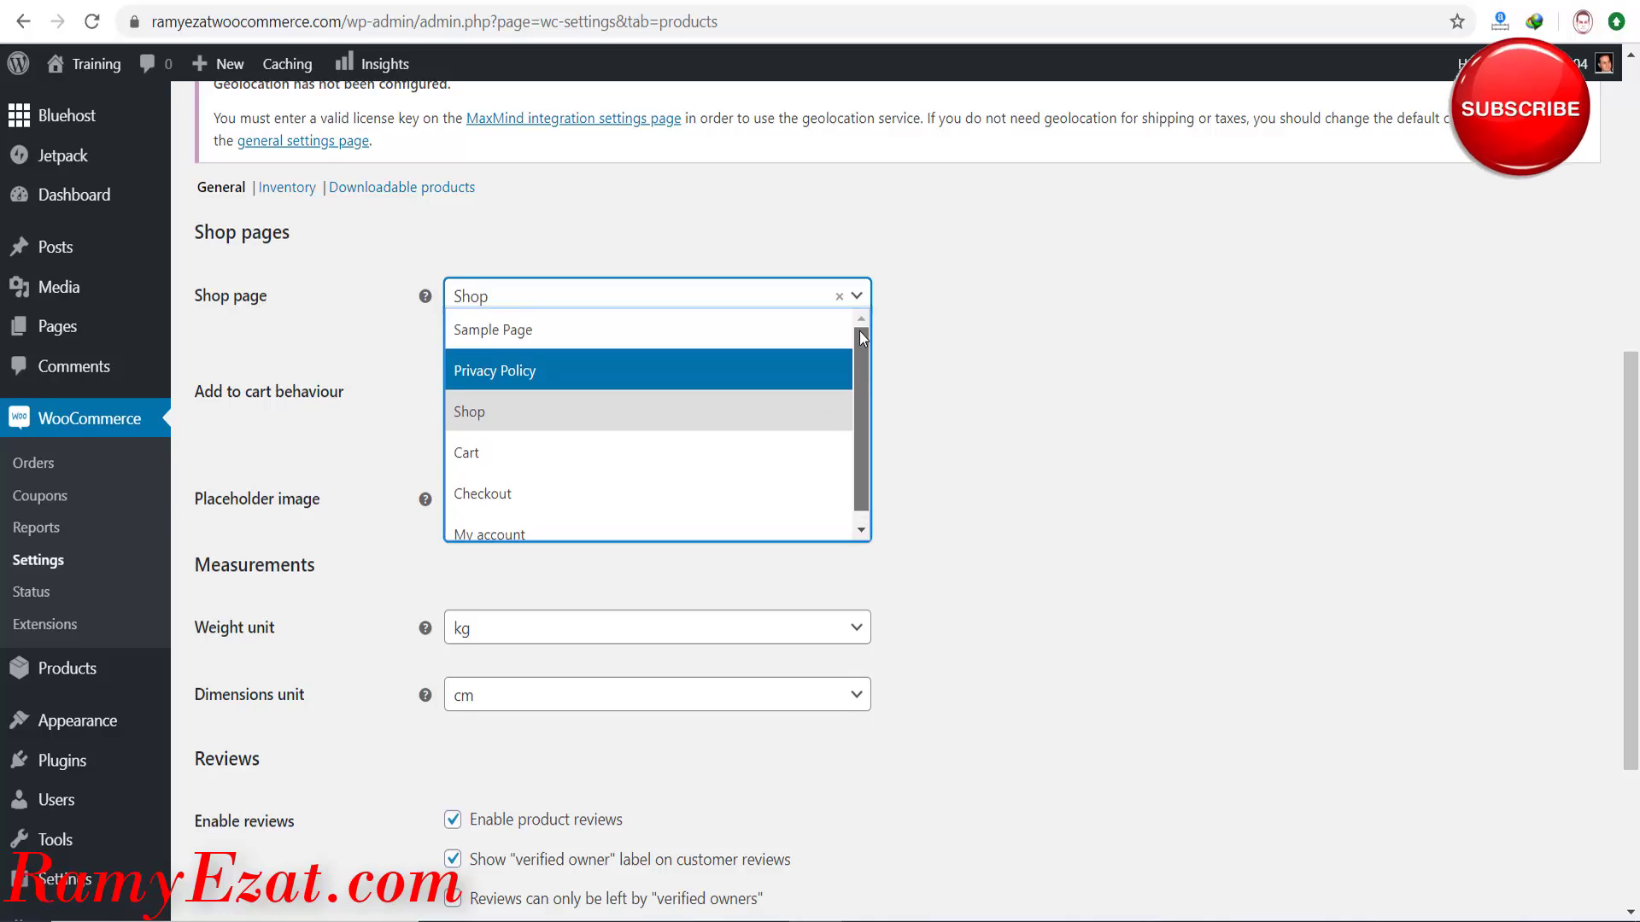
click(481, 434)
click(1039, 335)
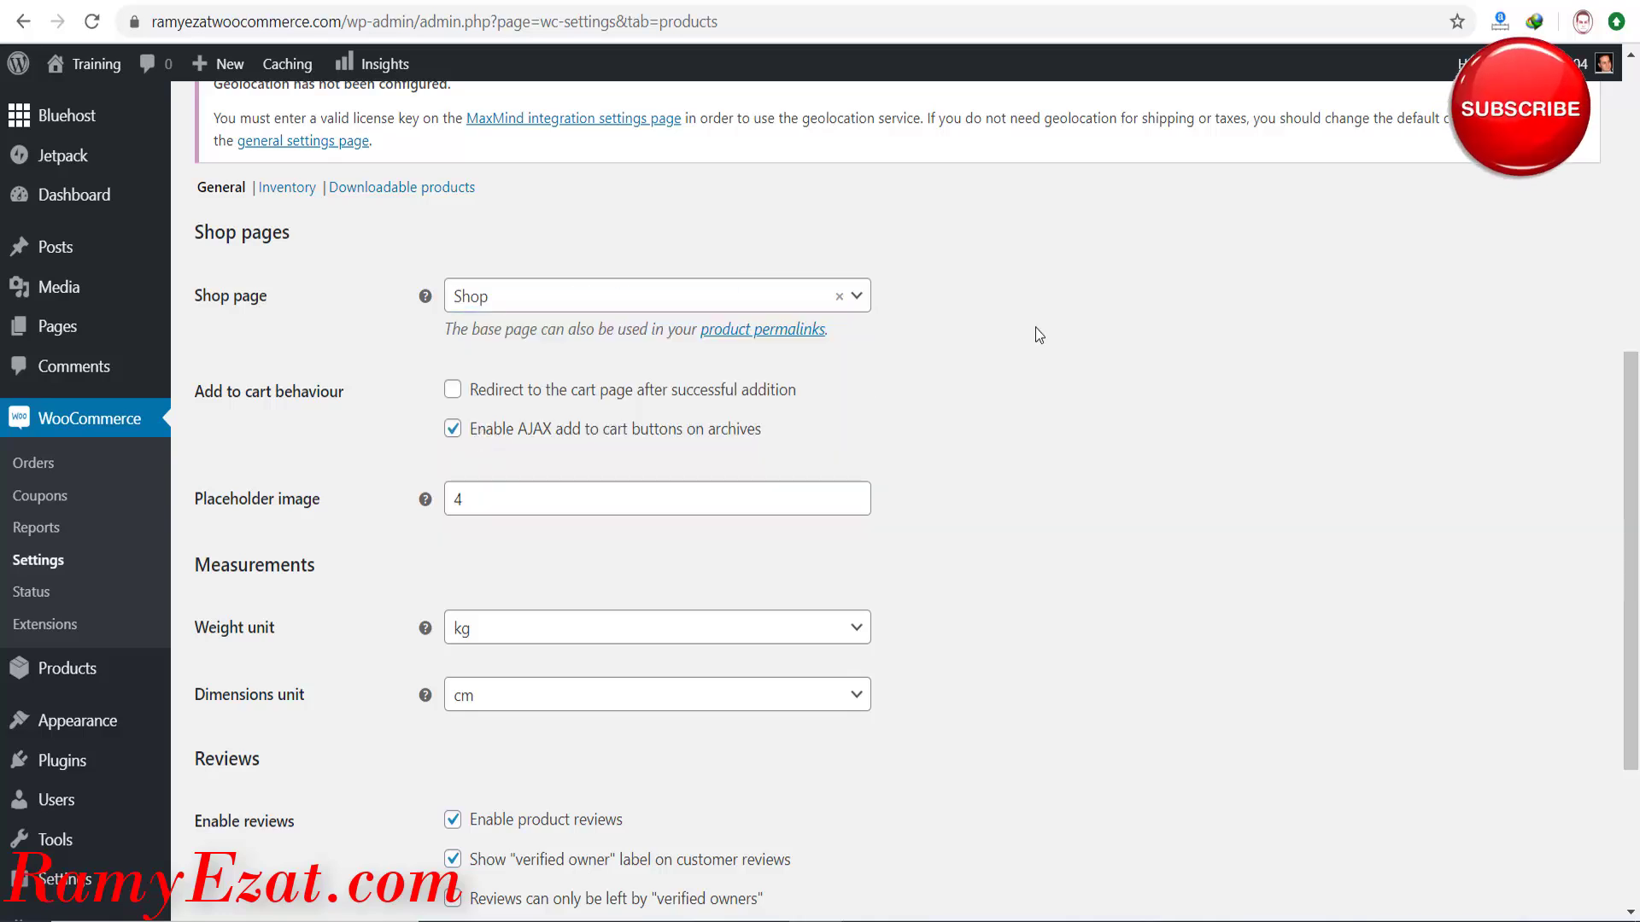
Save the general product settings and dismiss the geolocation and WooCommerce Admin notices.
scroll(1051, 504, down, 1)
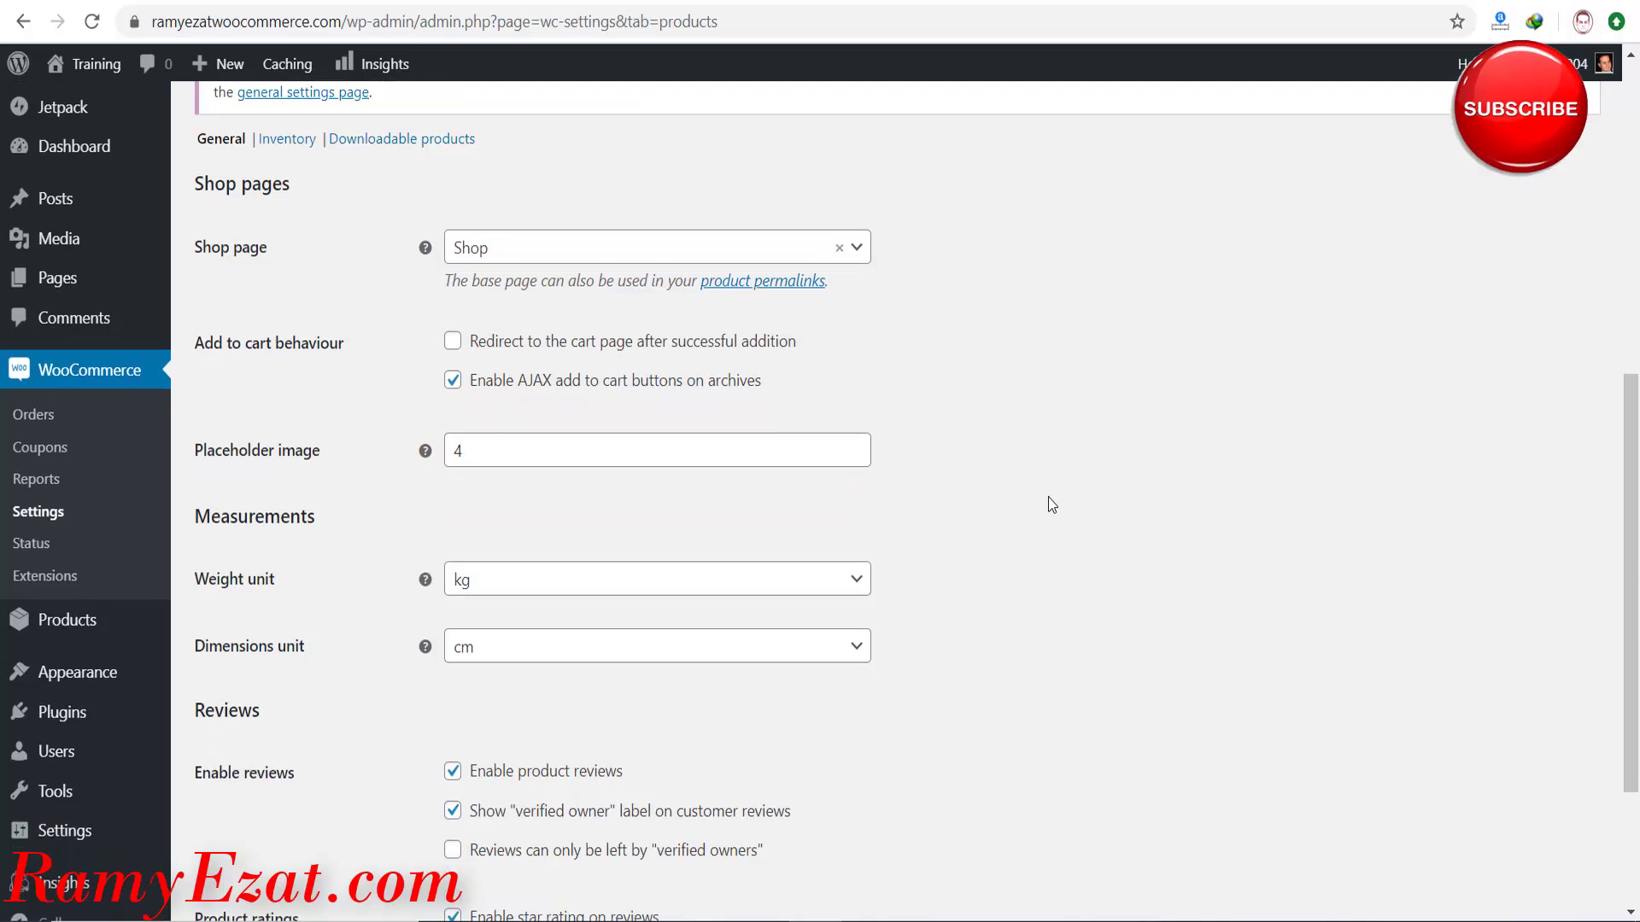
scroll(1052, 504, down, 2)
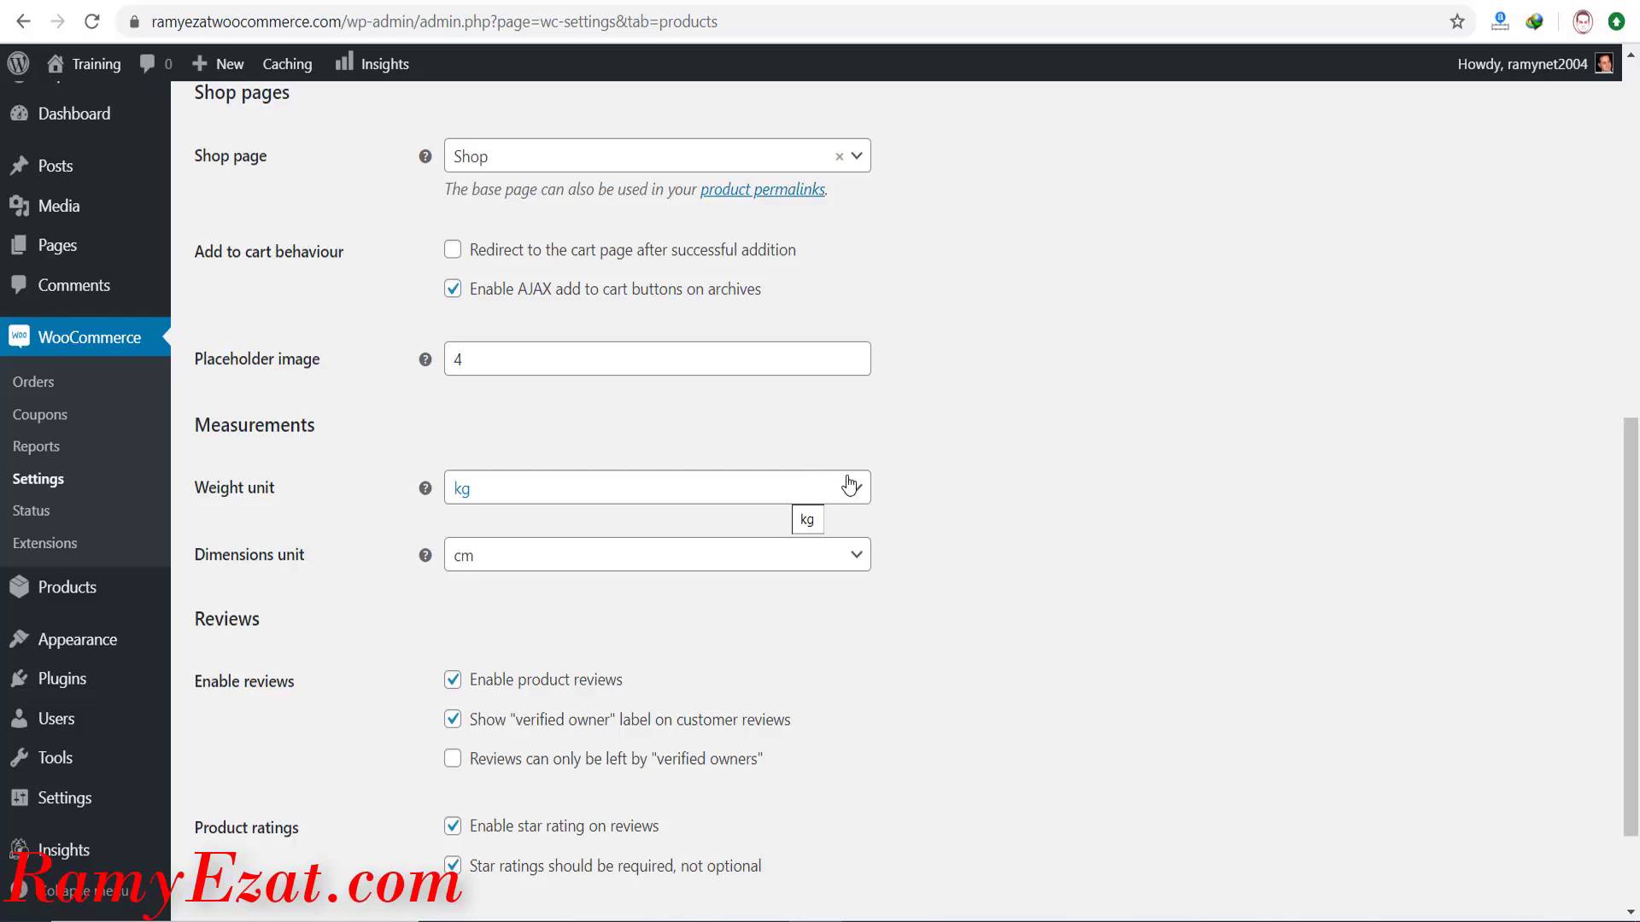
scroll(946, 693, down, 2)
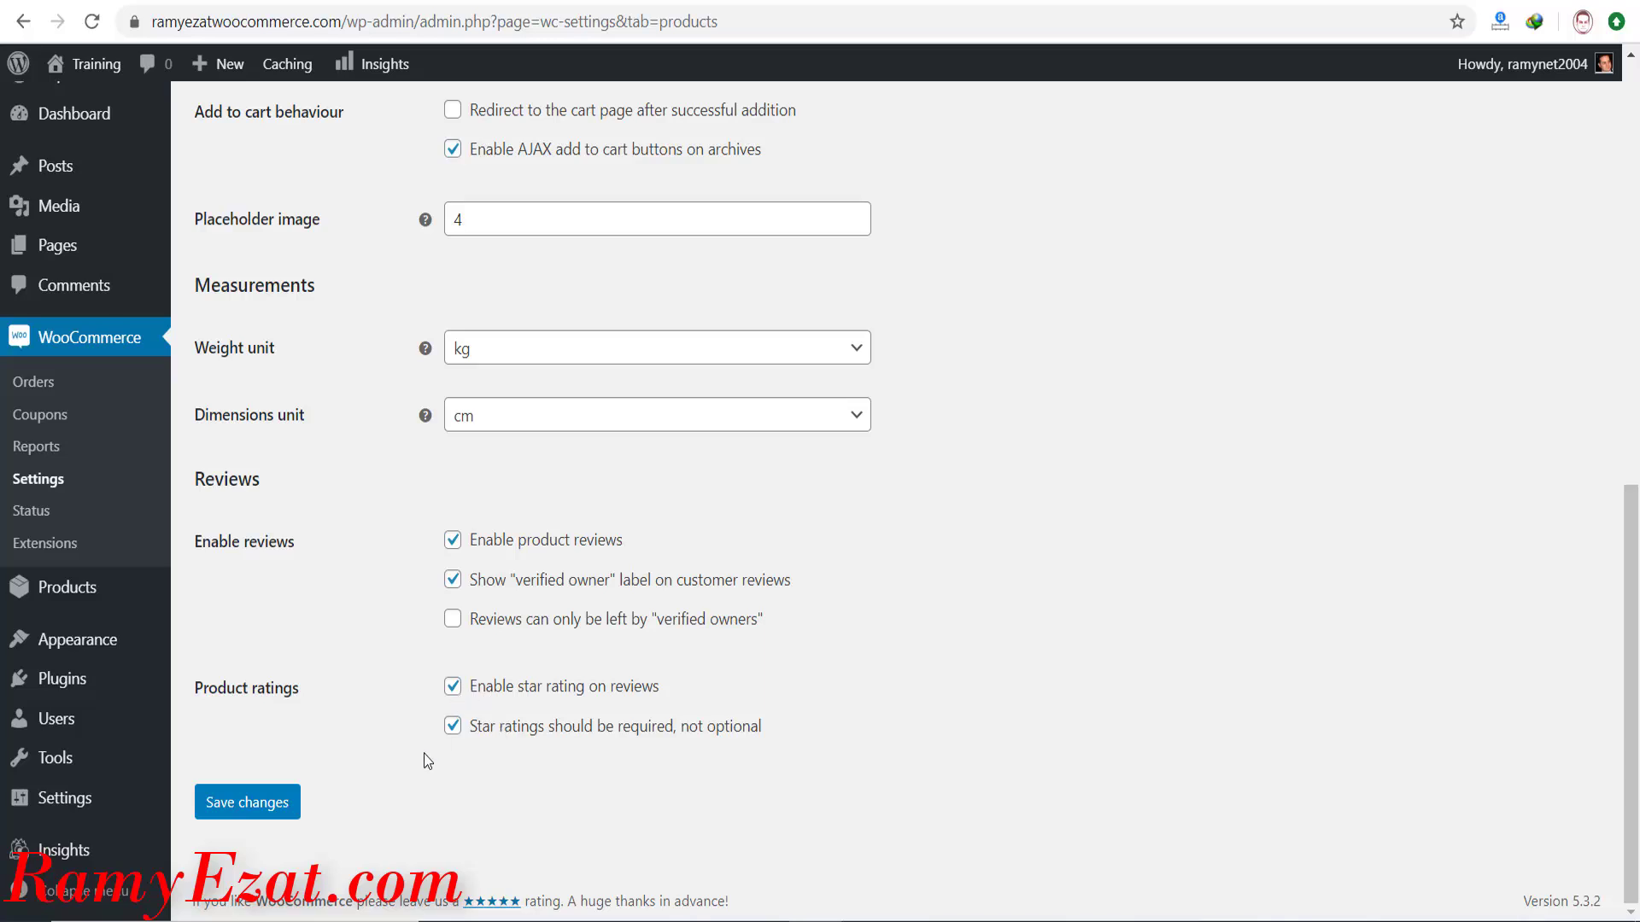
click(252, 807)
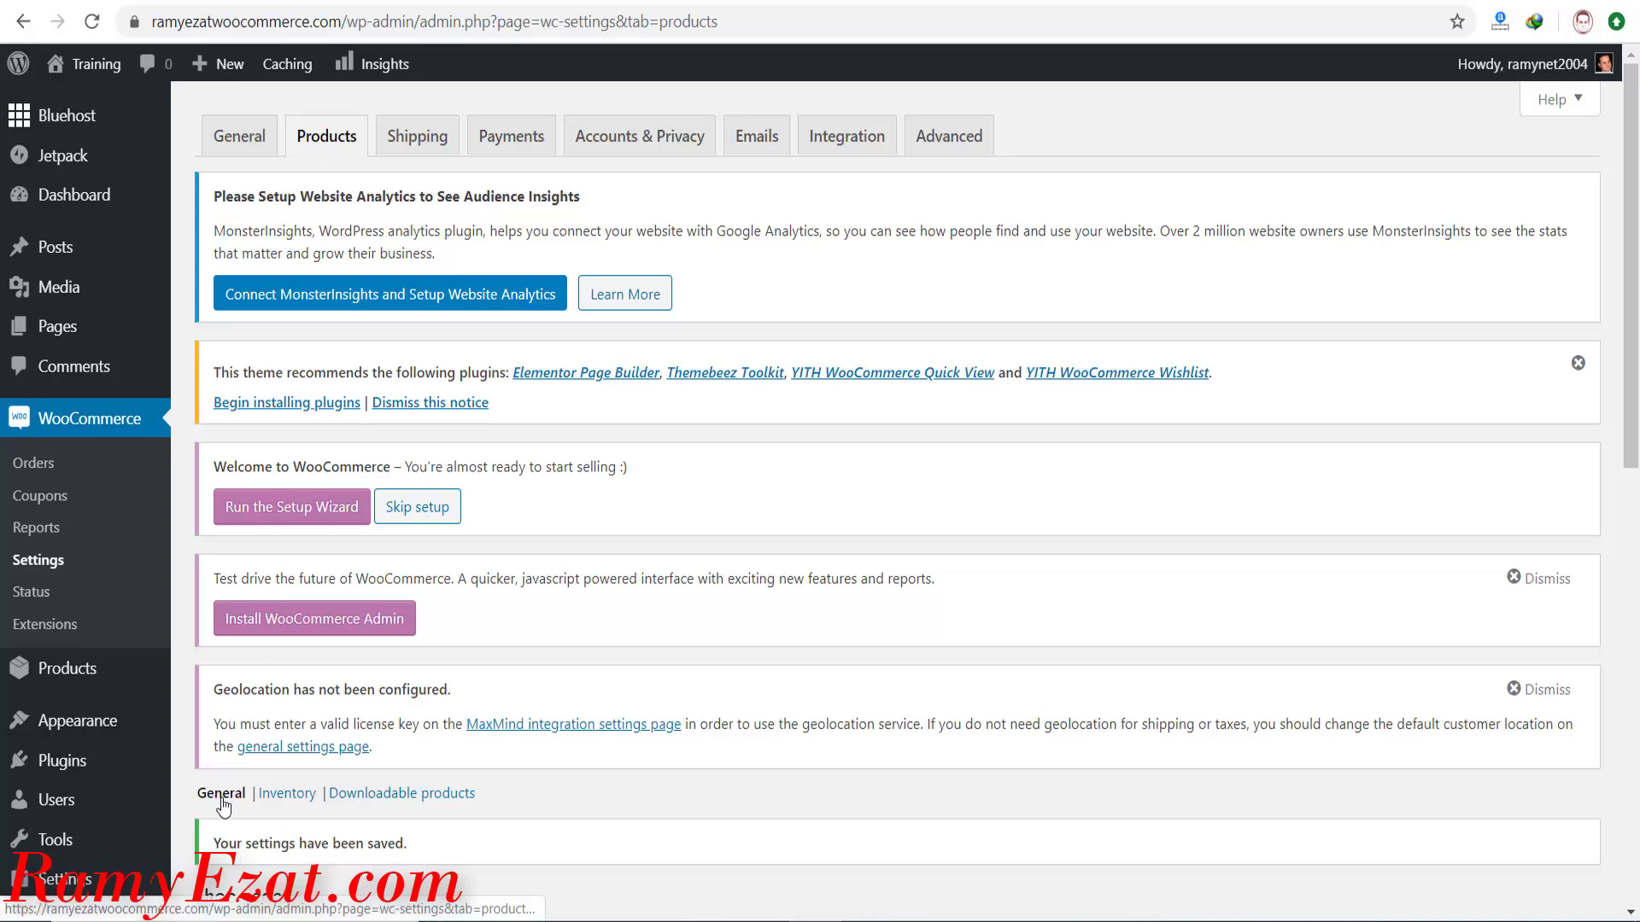
click(1517, 690)
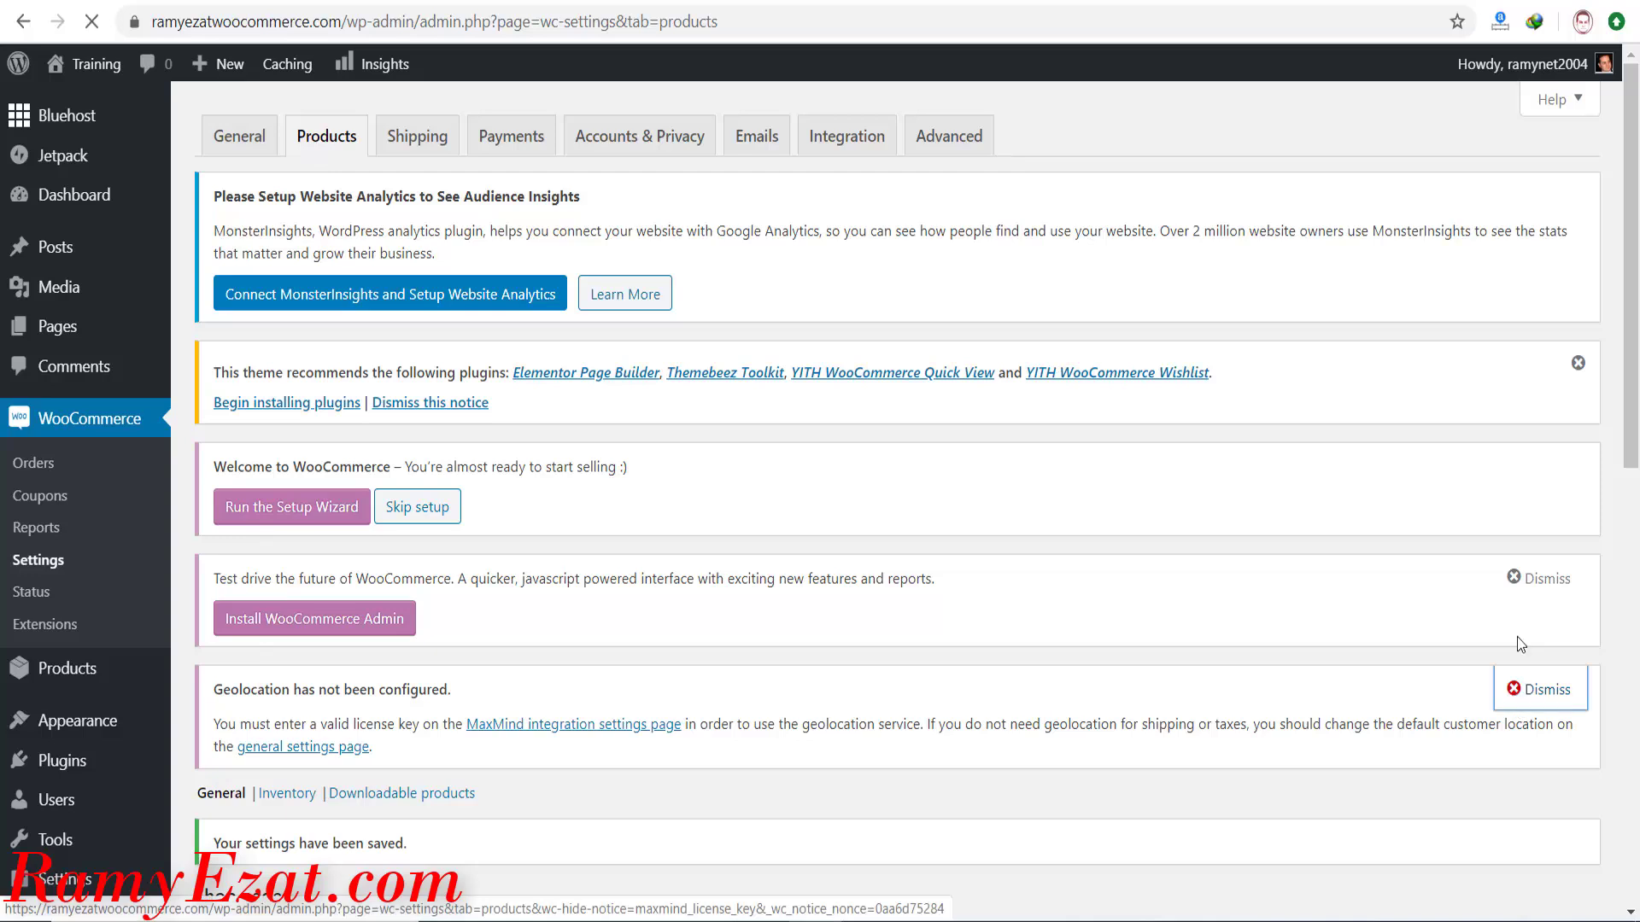
click(1514, 580)
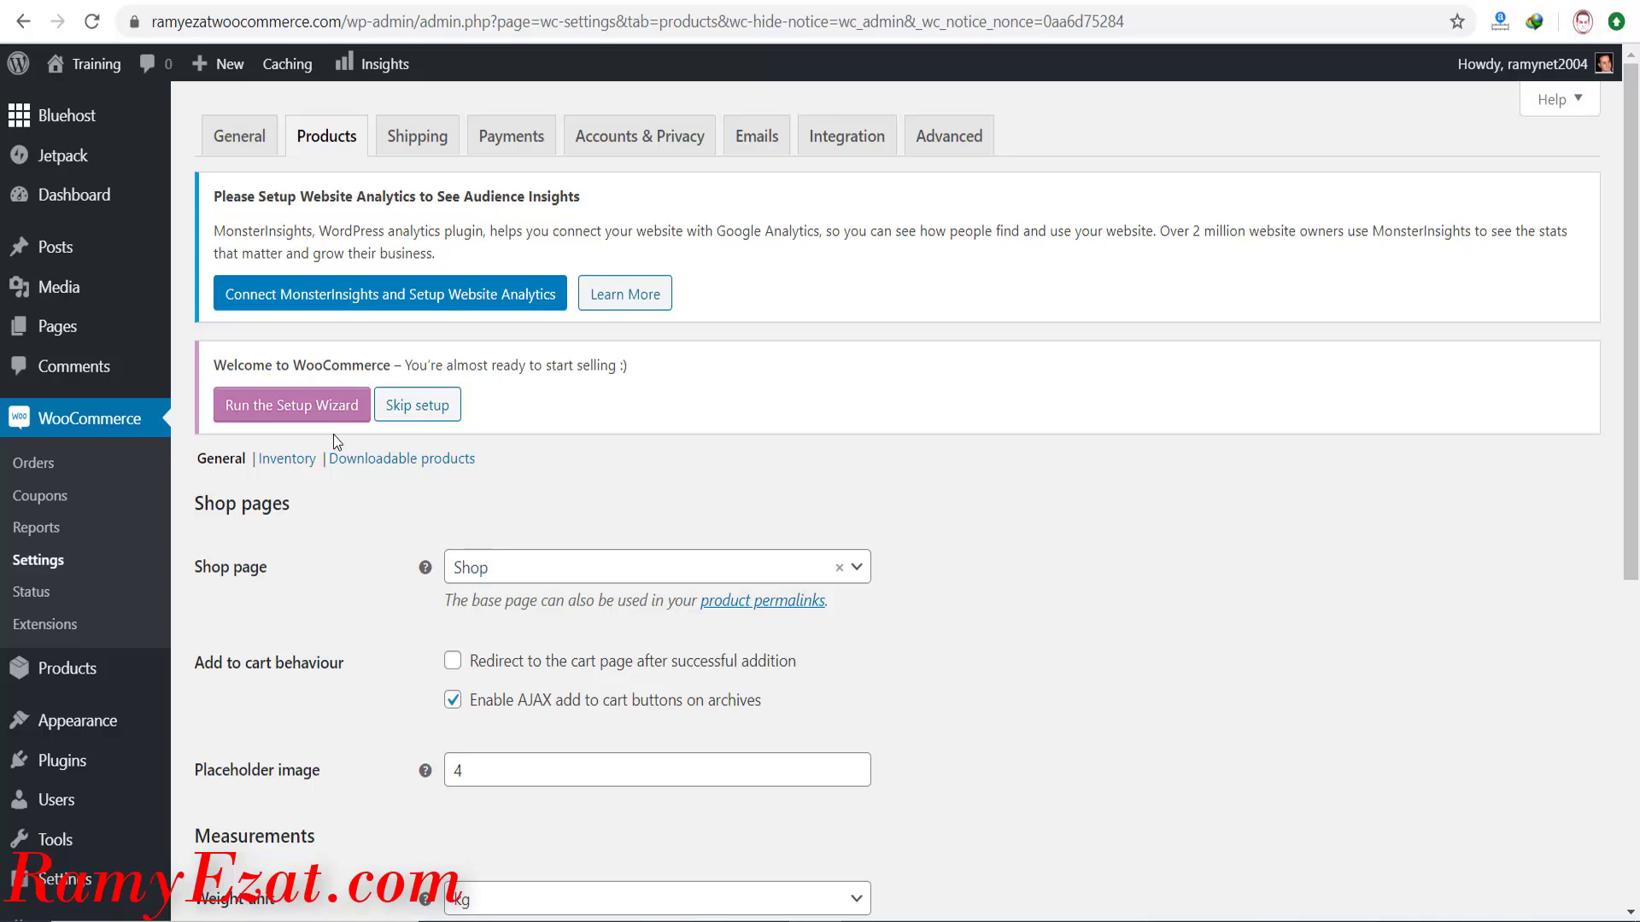
In the product inventory settings, clear the Hold stock (minutes) limit and keep out of stock notifications enabled.
click(298, 465)
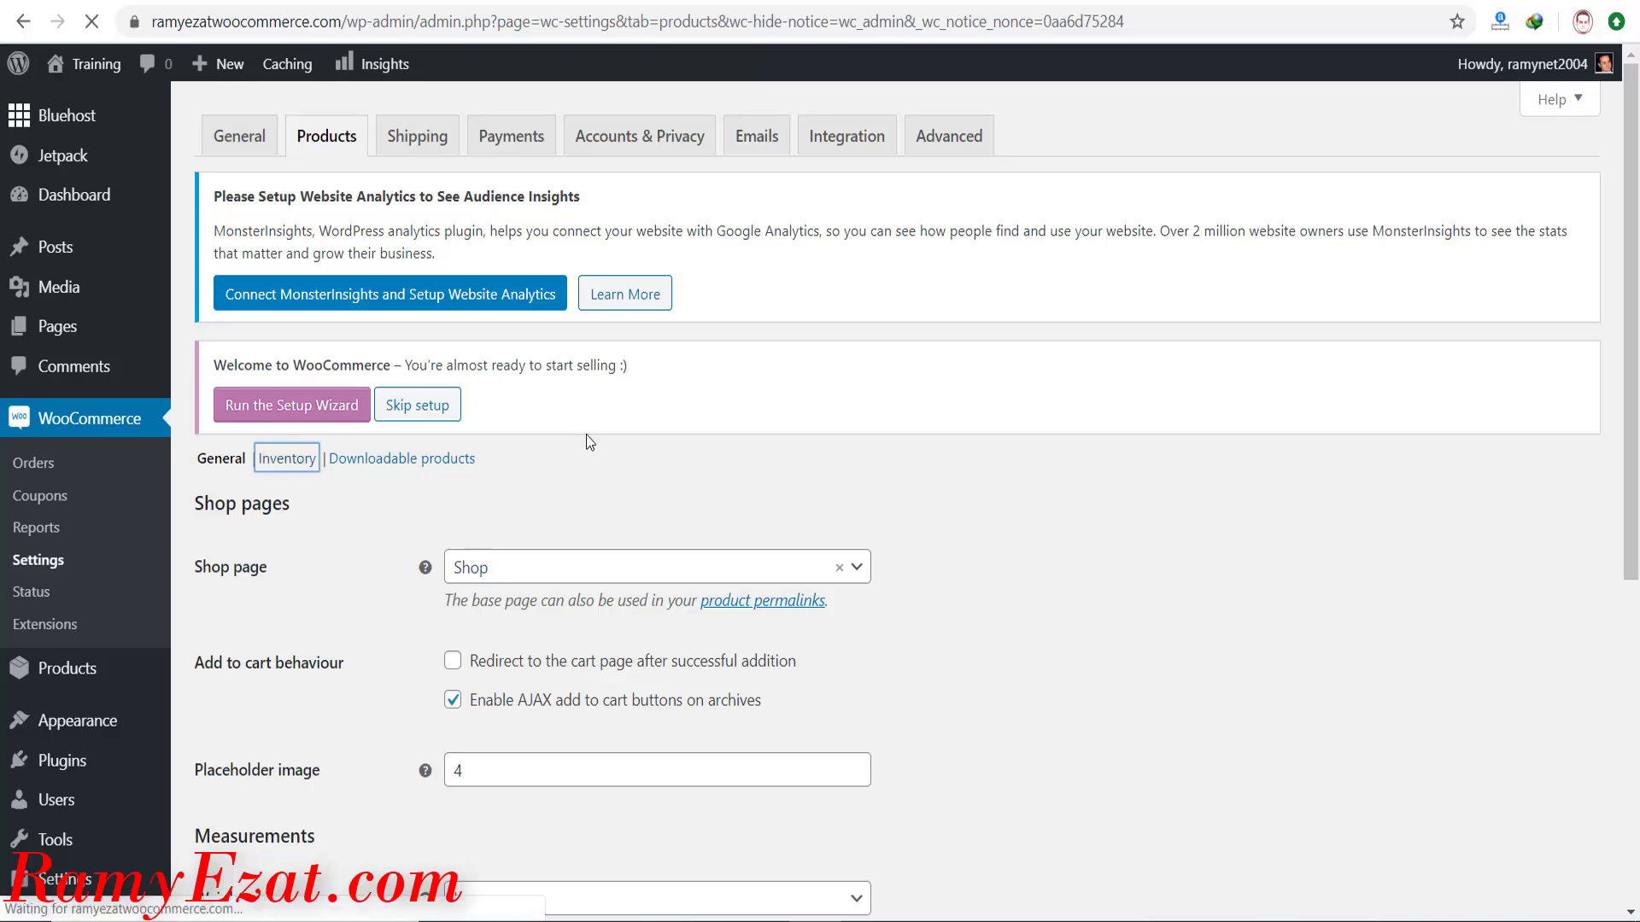
scroll(589, 441, down, 3)
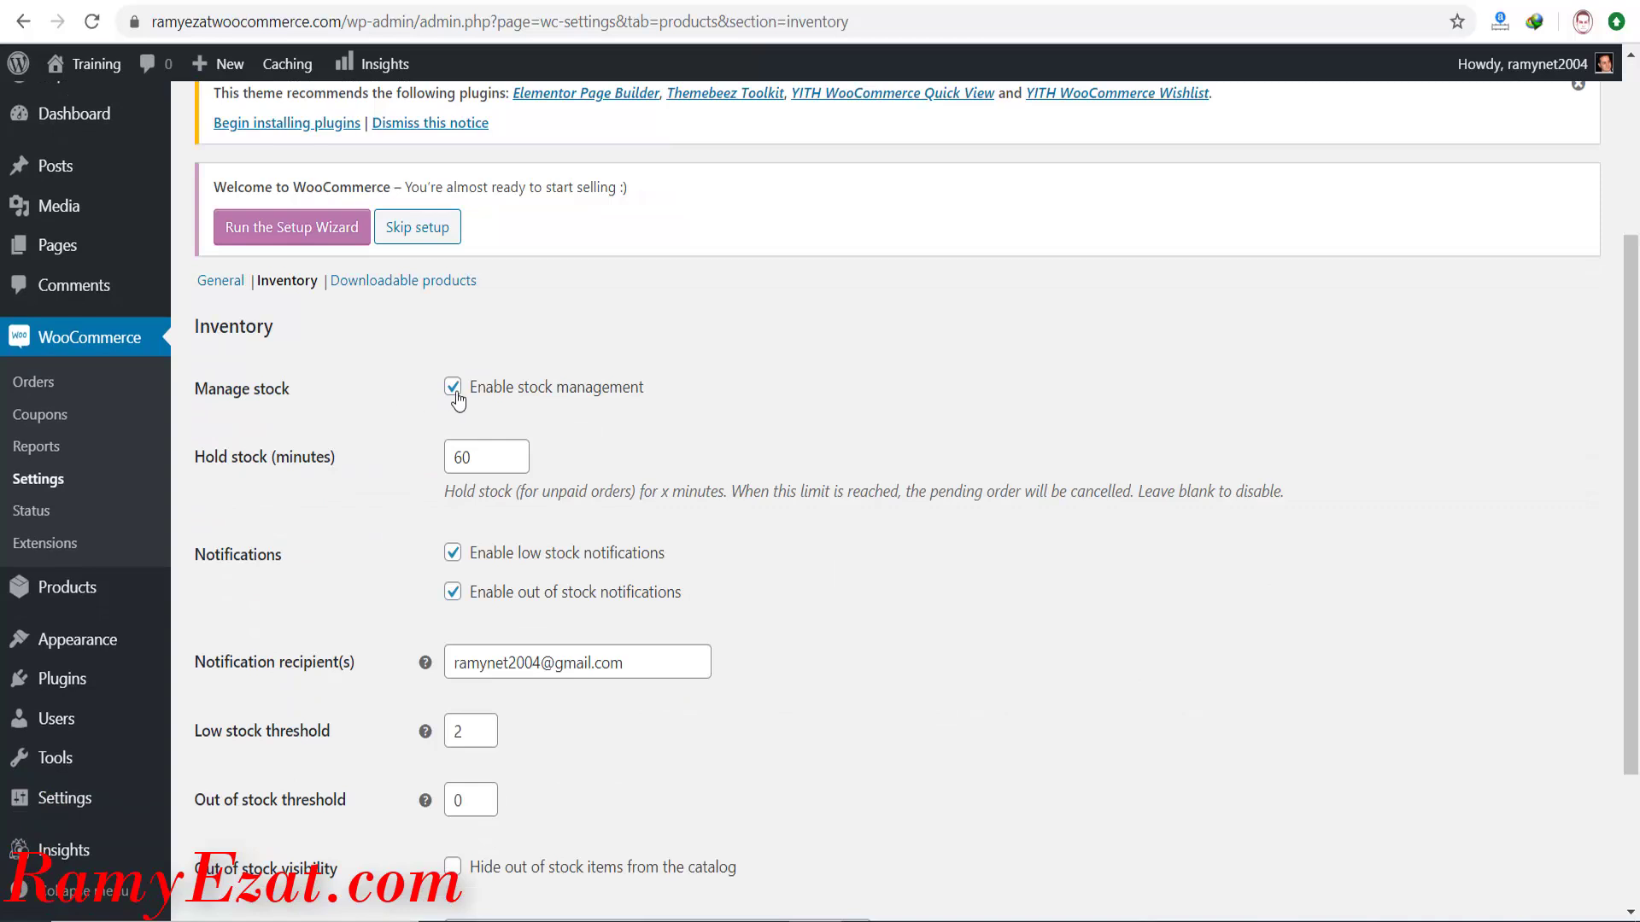
scroll(303, 544, down, 1)
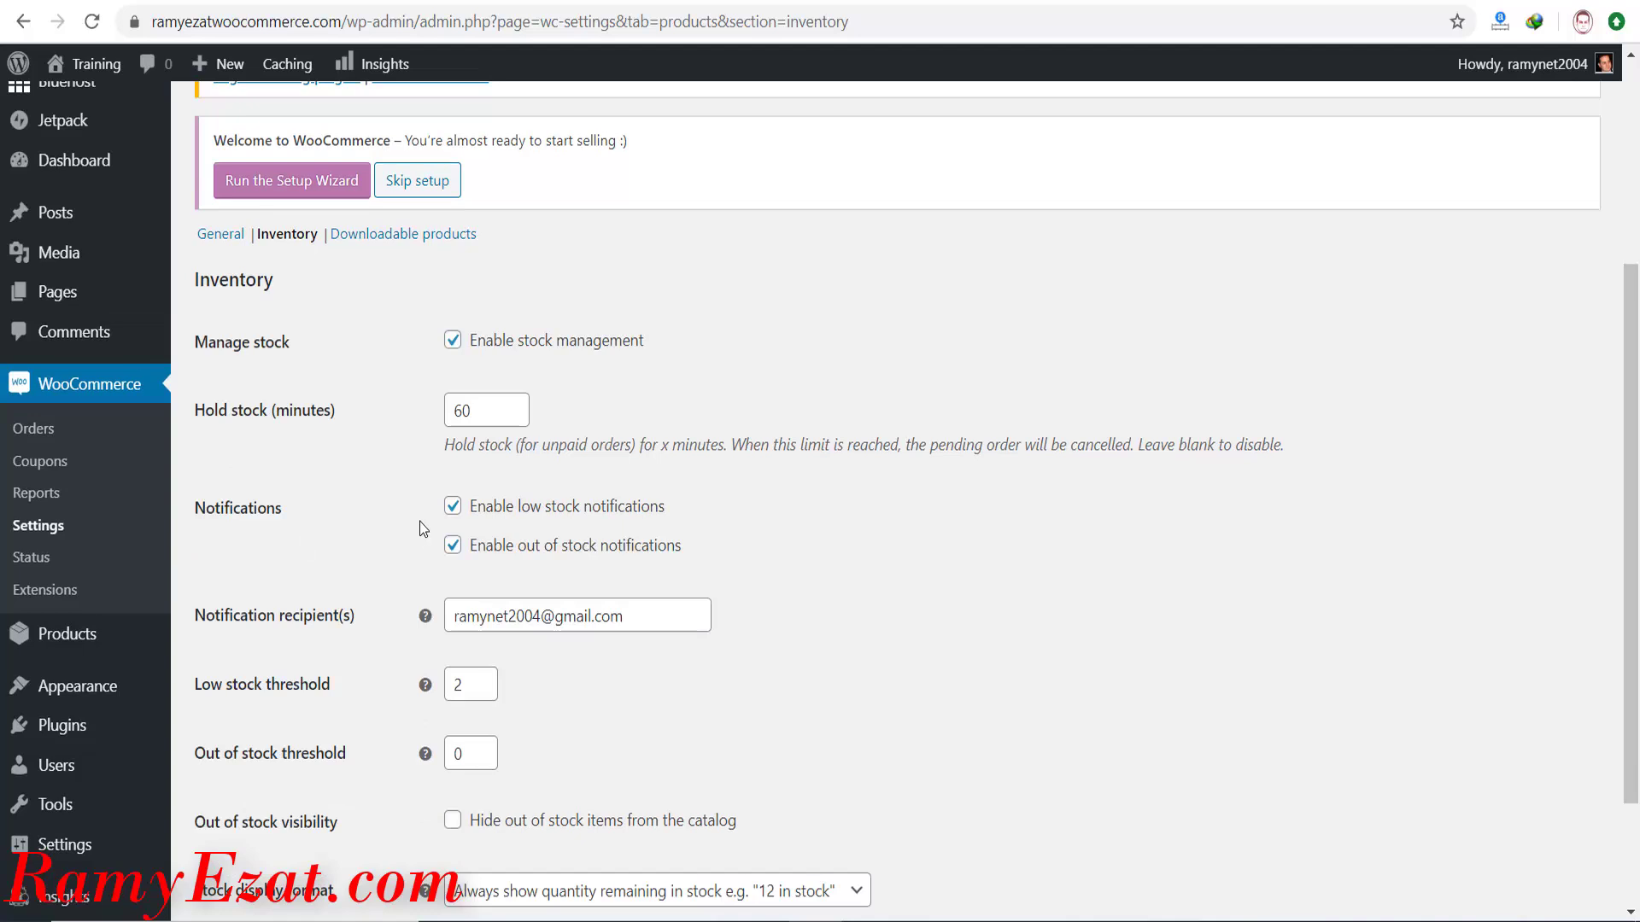
click(454, 546)
click(453, 546)
drag(474, 402, 453, 403)
key(BackSpace)
click(660, 408)
scroll(705, 348, down, 2)
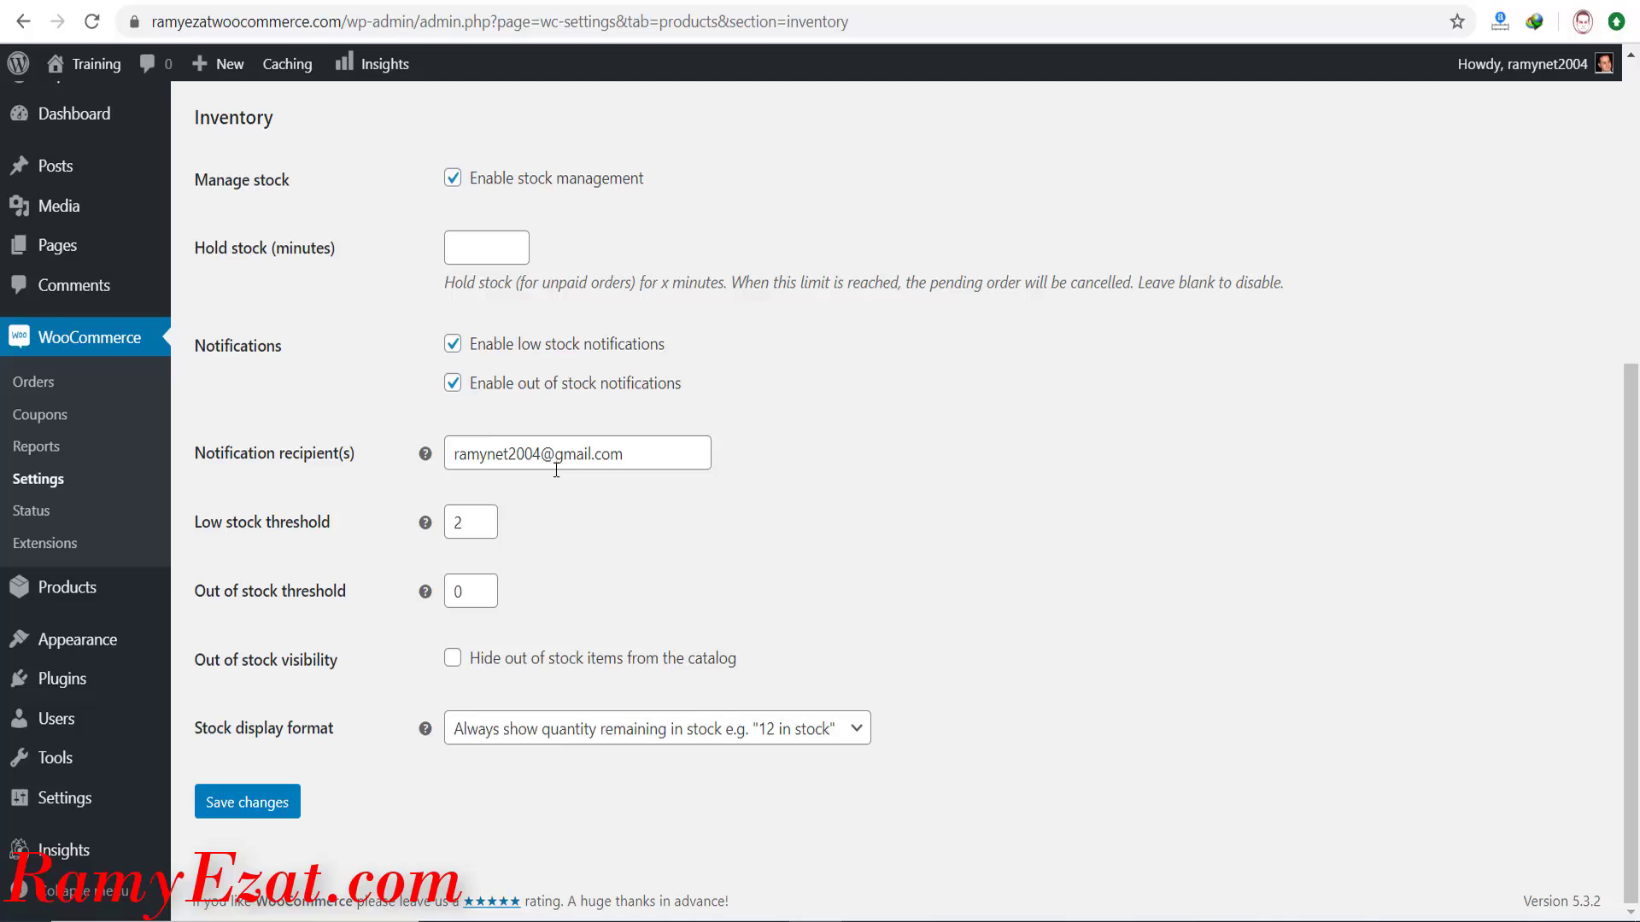
Set the low stock threshold to 10 and save the inventory settings.
click(468, 527)
drag(469, 527, 455, 523)
text(10)
click(666, 558)
click(252, 807)
click(252, 804)
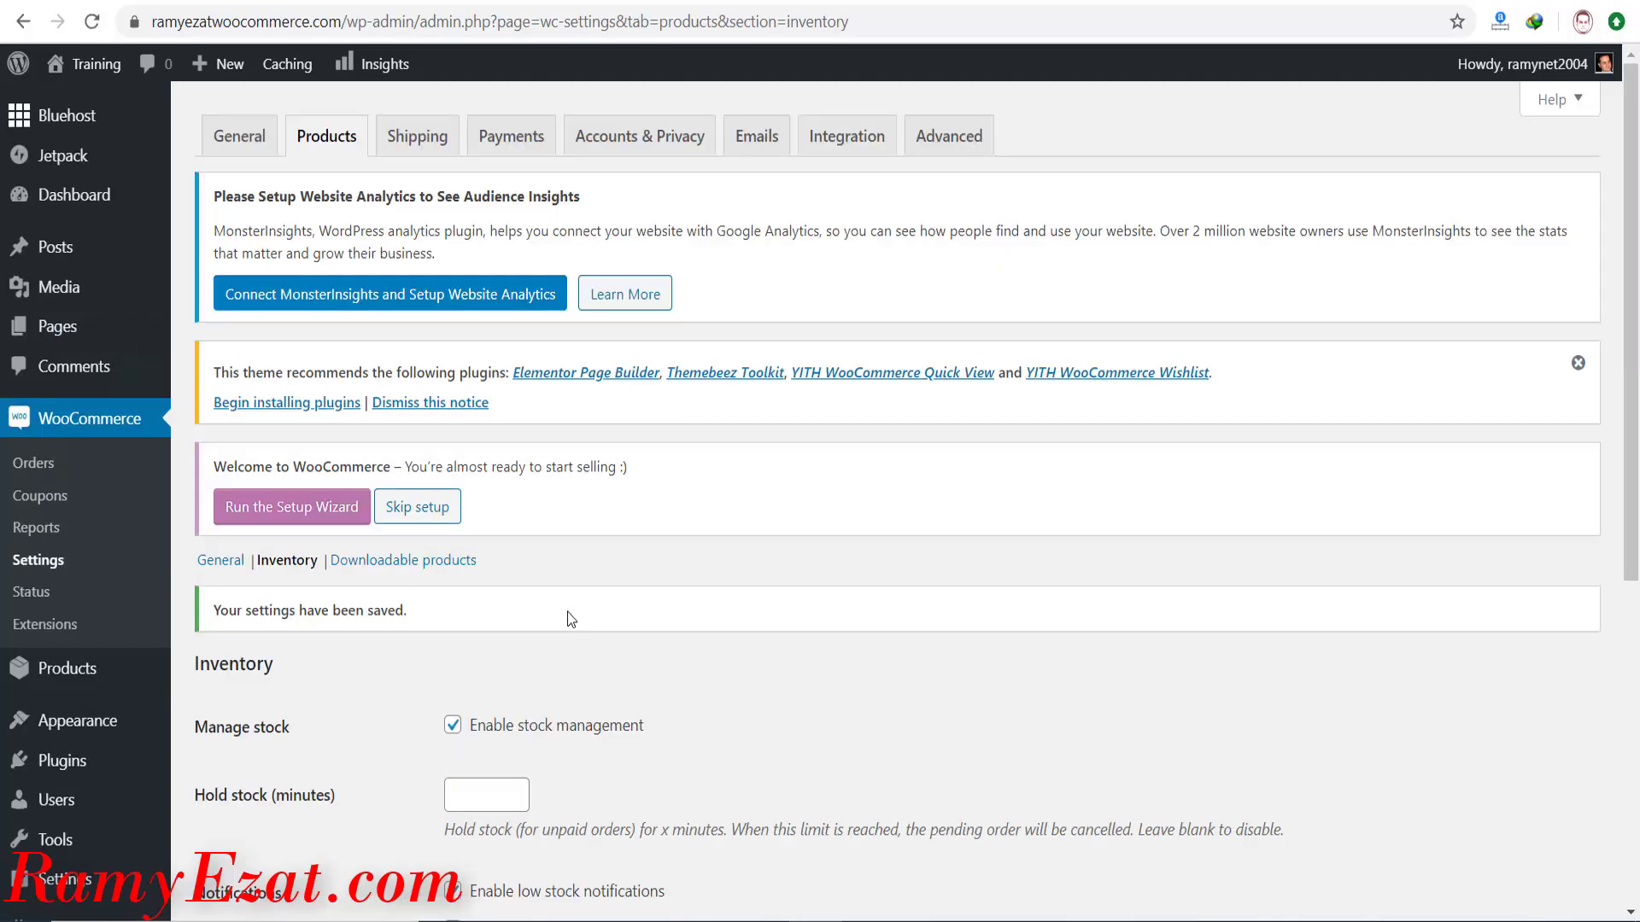
Choose Force downloads as the file download method for downloadable products and save the settings.
click(443, 562)
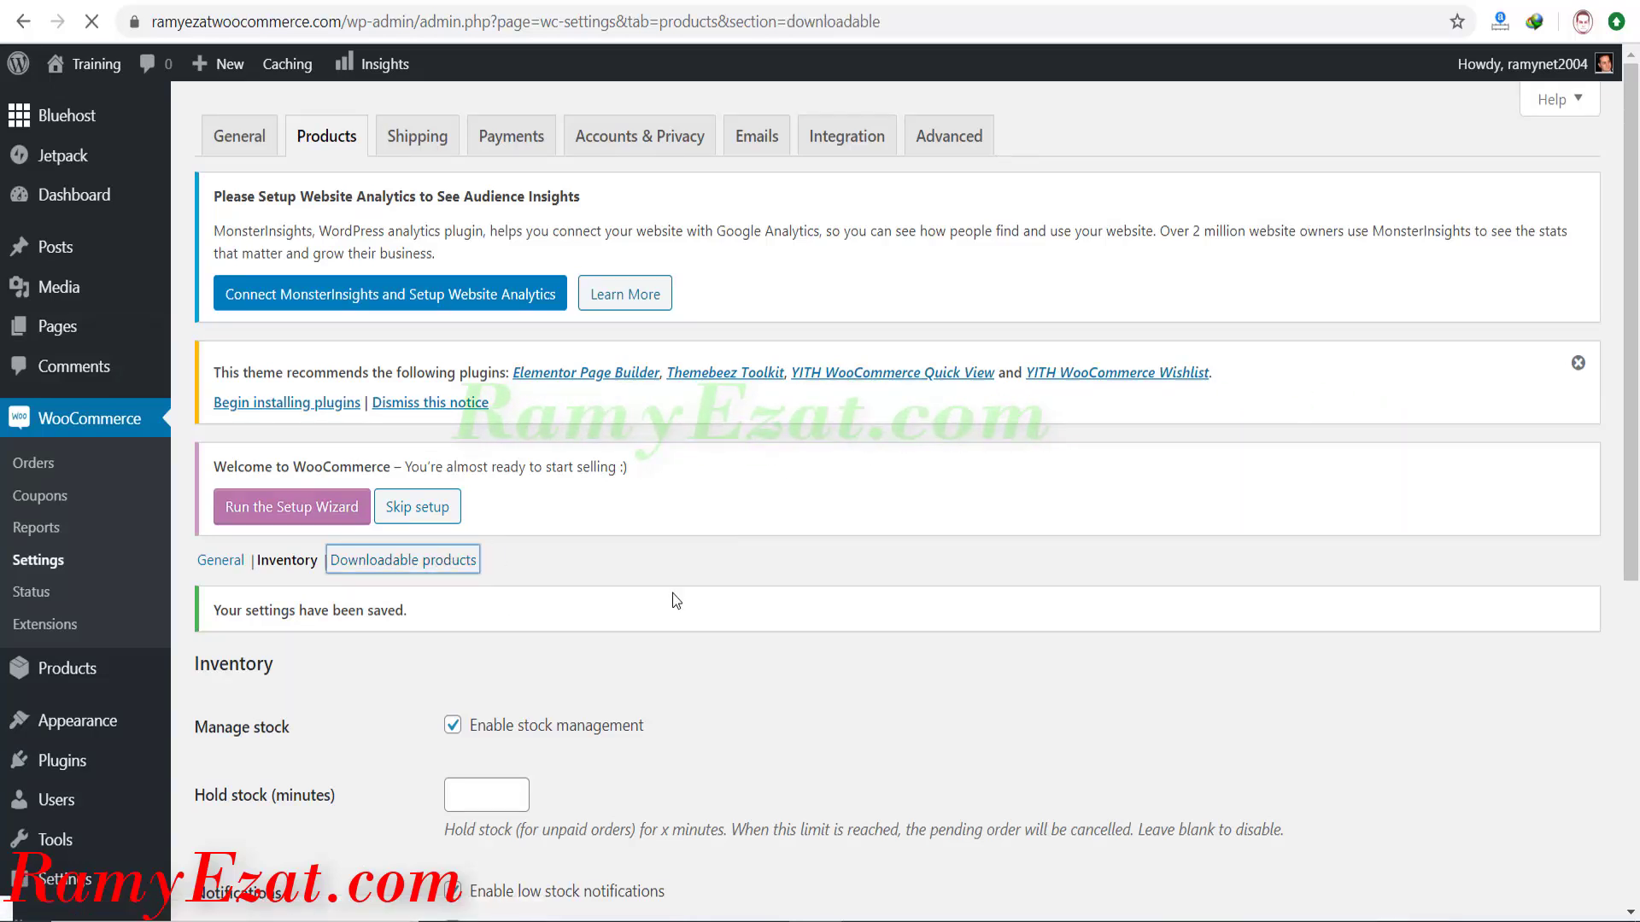
scroll(673, 602, down, 2)
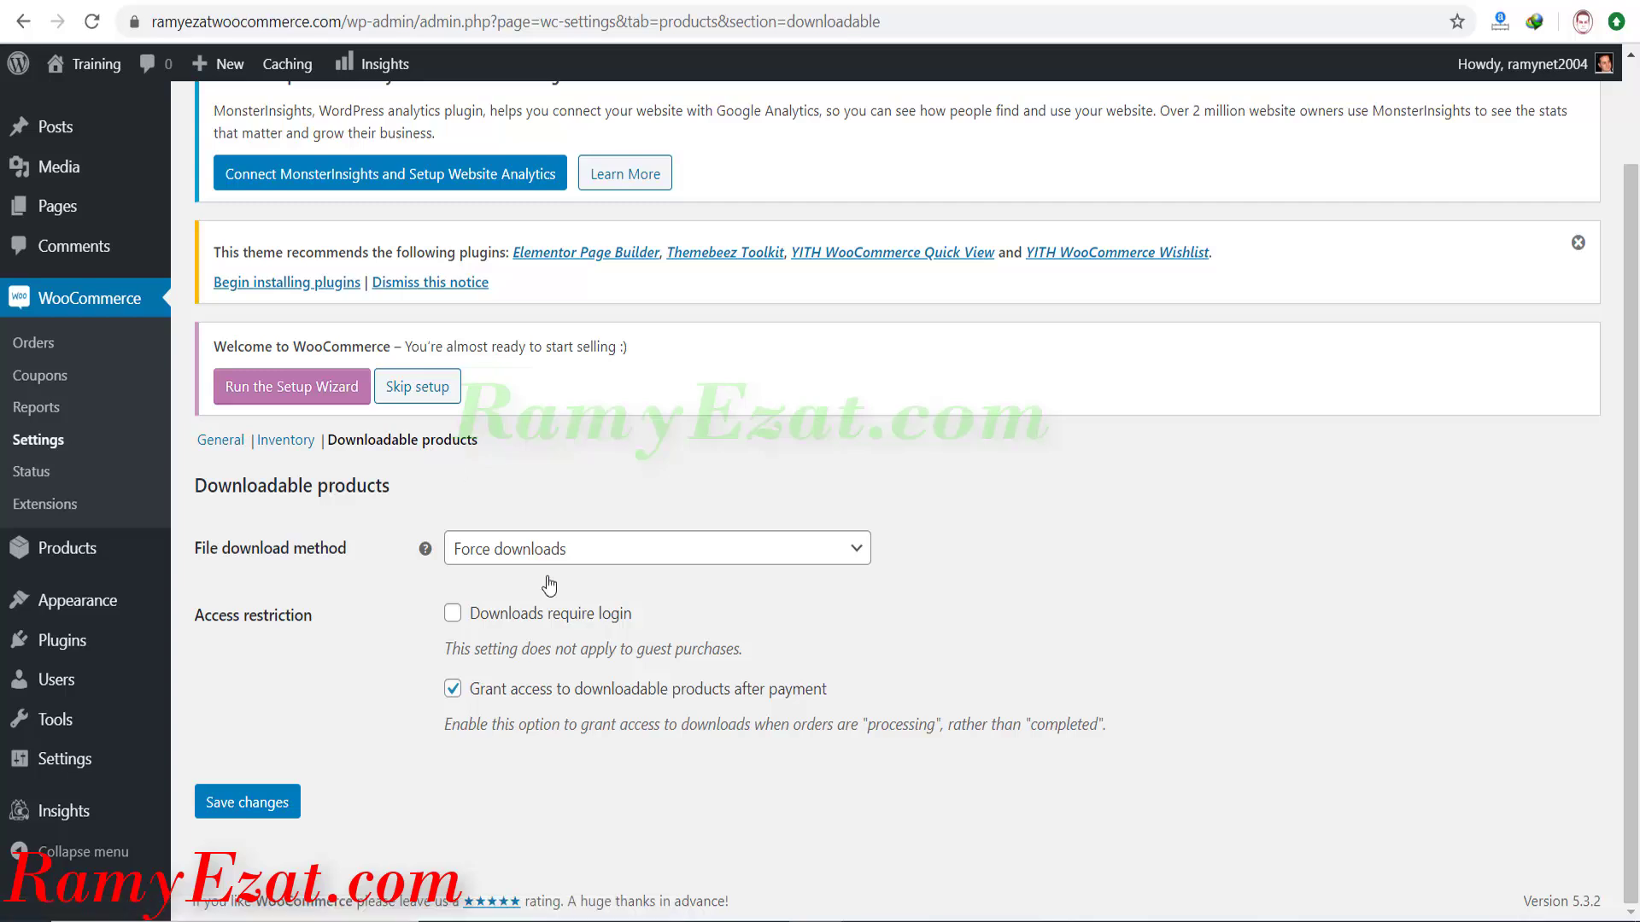
click(614, 550)
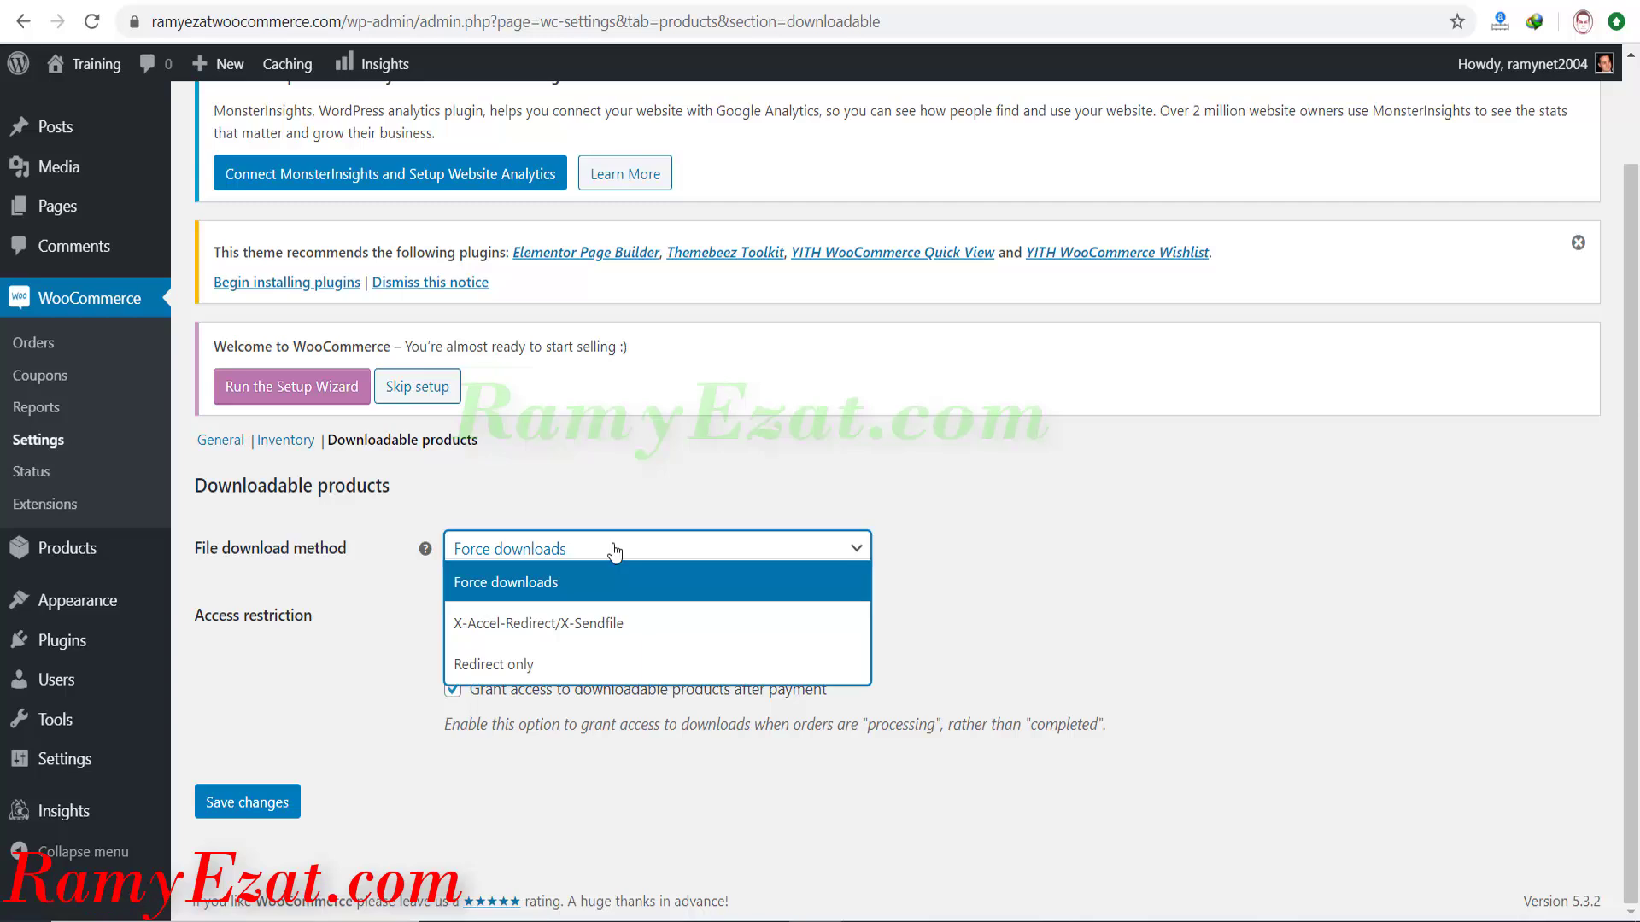
click(549, 589)
click(628, 459)
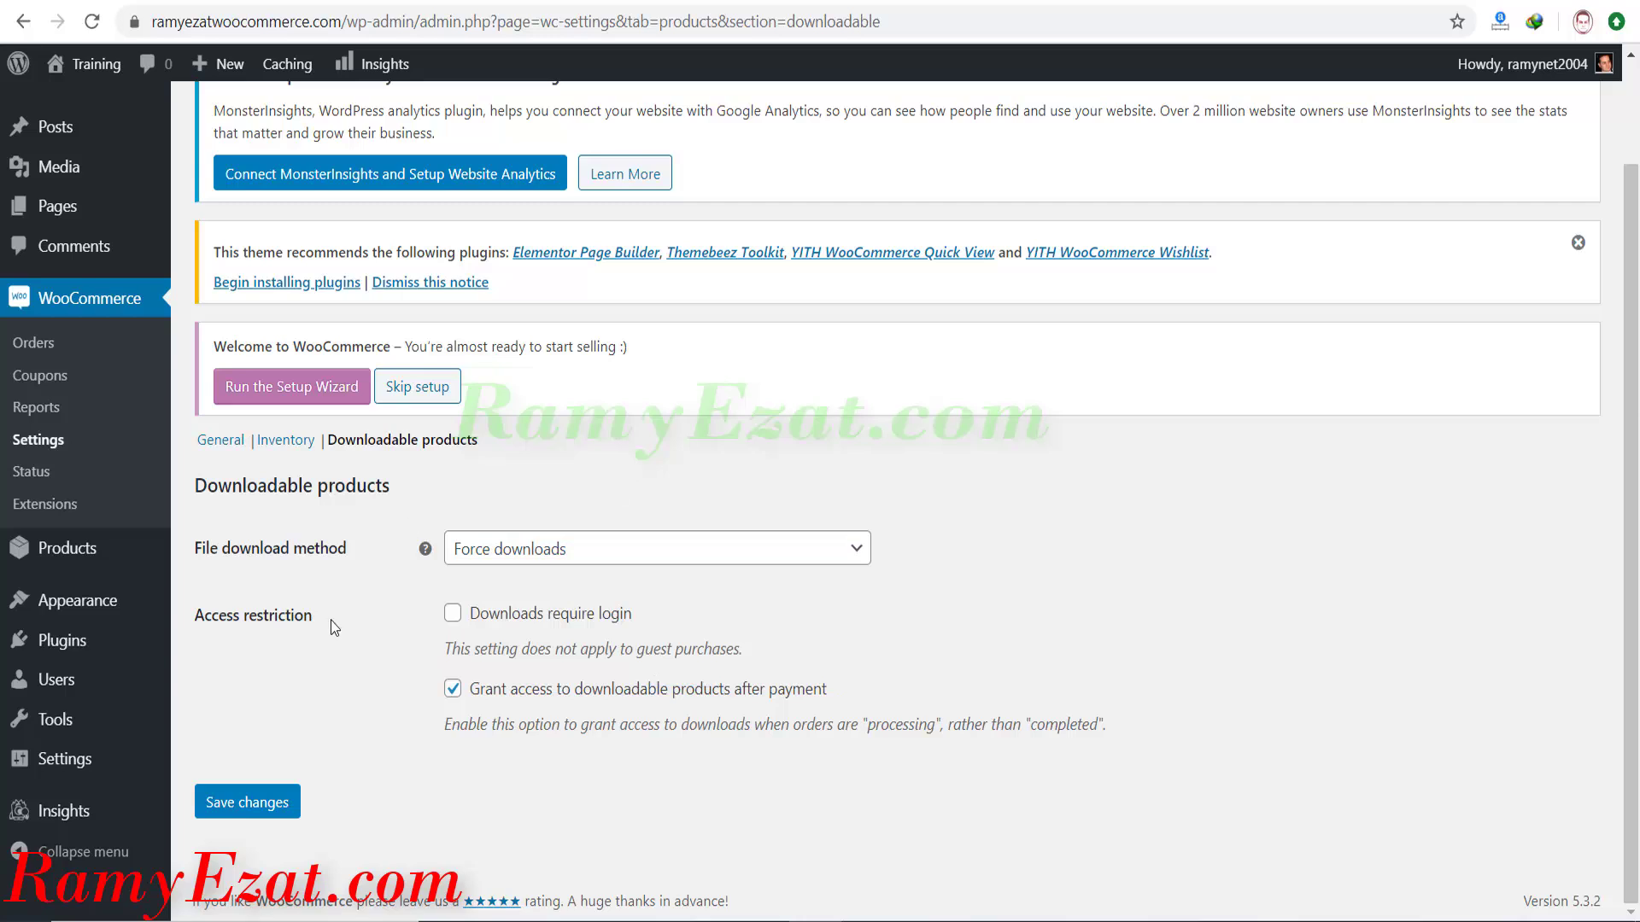
click(243, 802)
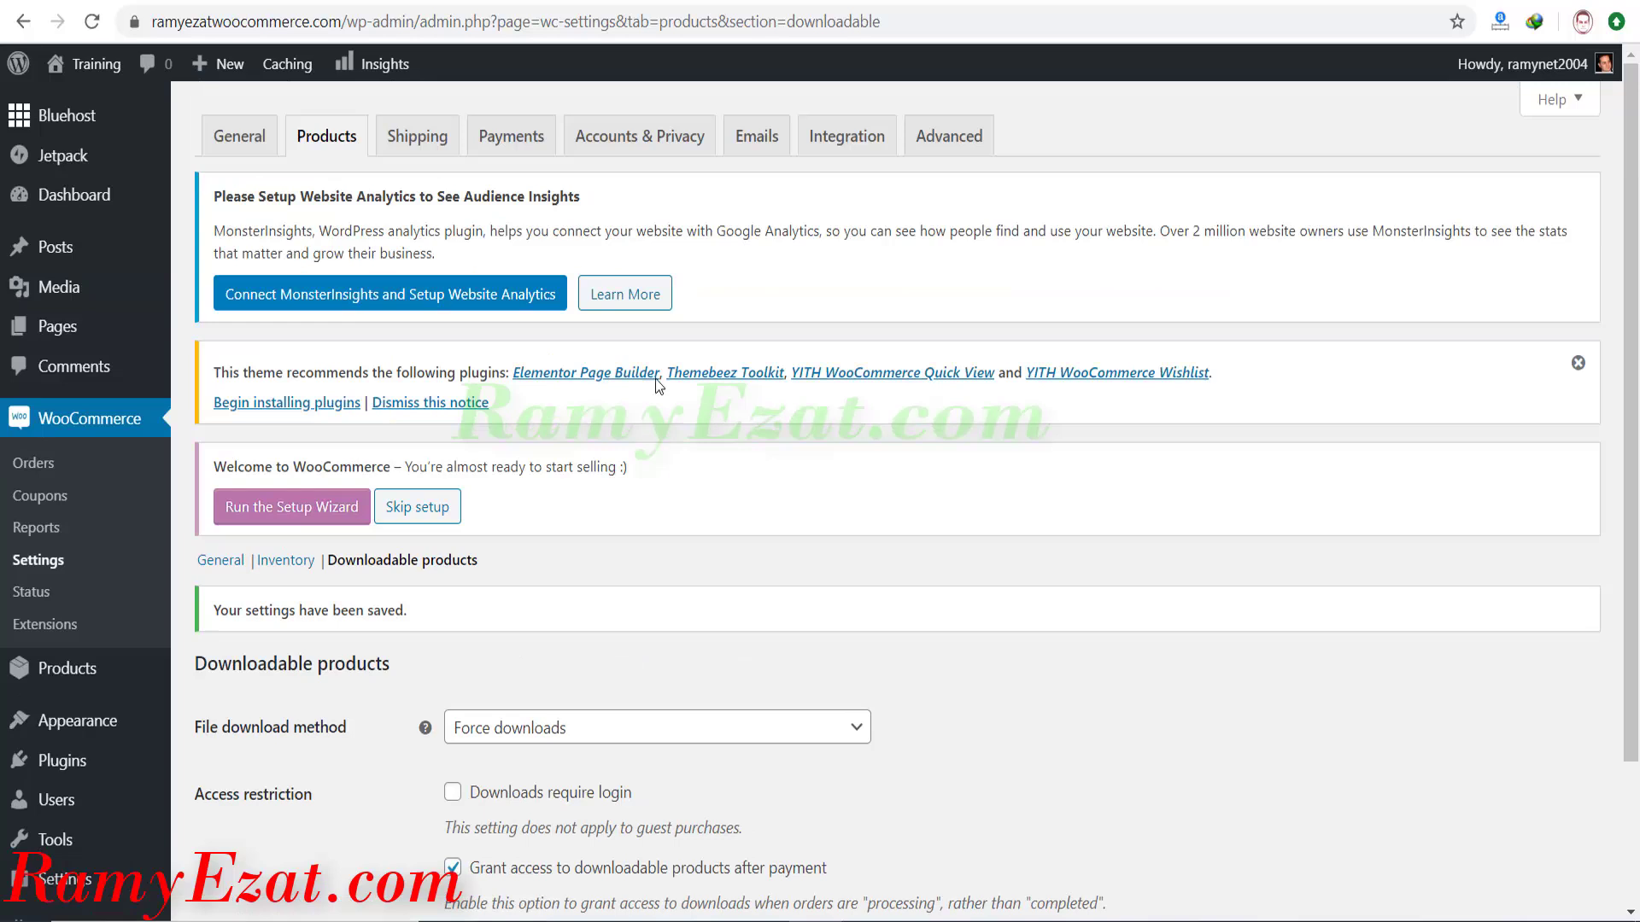
Open the WooCommerce shipping settings and read the shipping zones explanation and its examples.
click(417, 132)
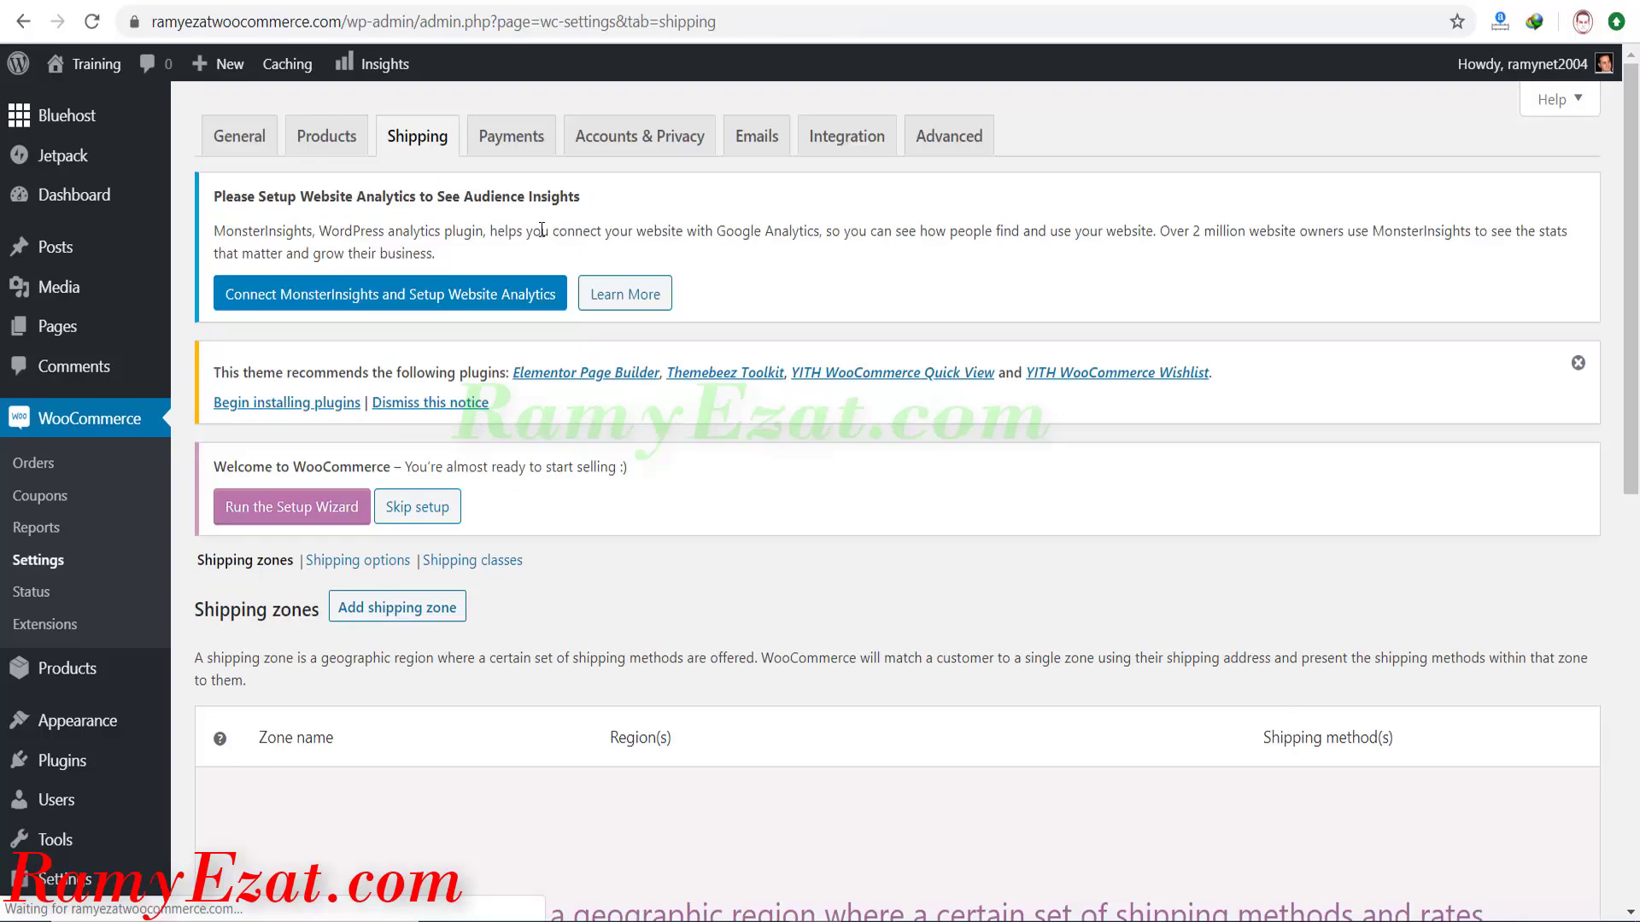
scroll(542, 229, down, 6)
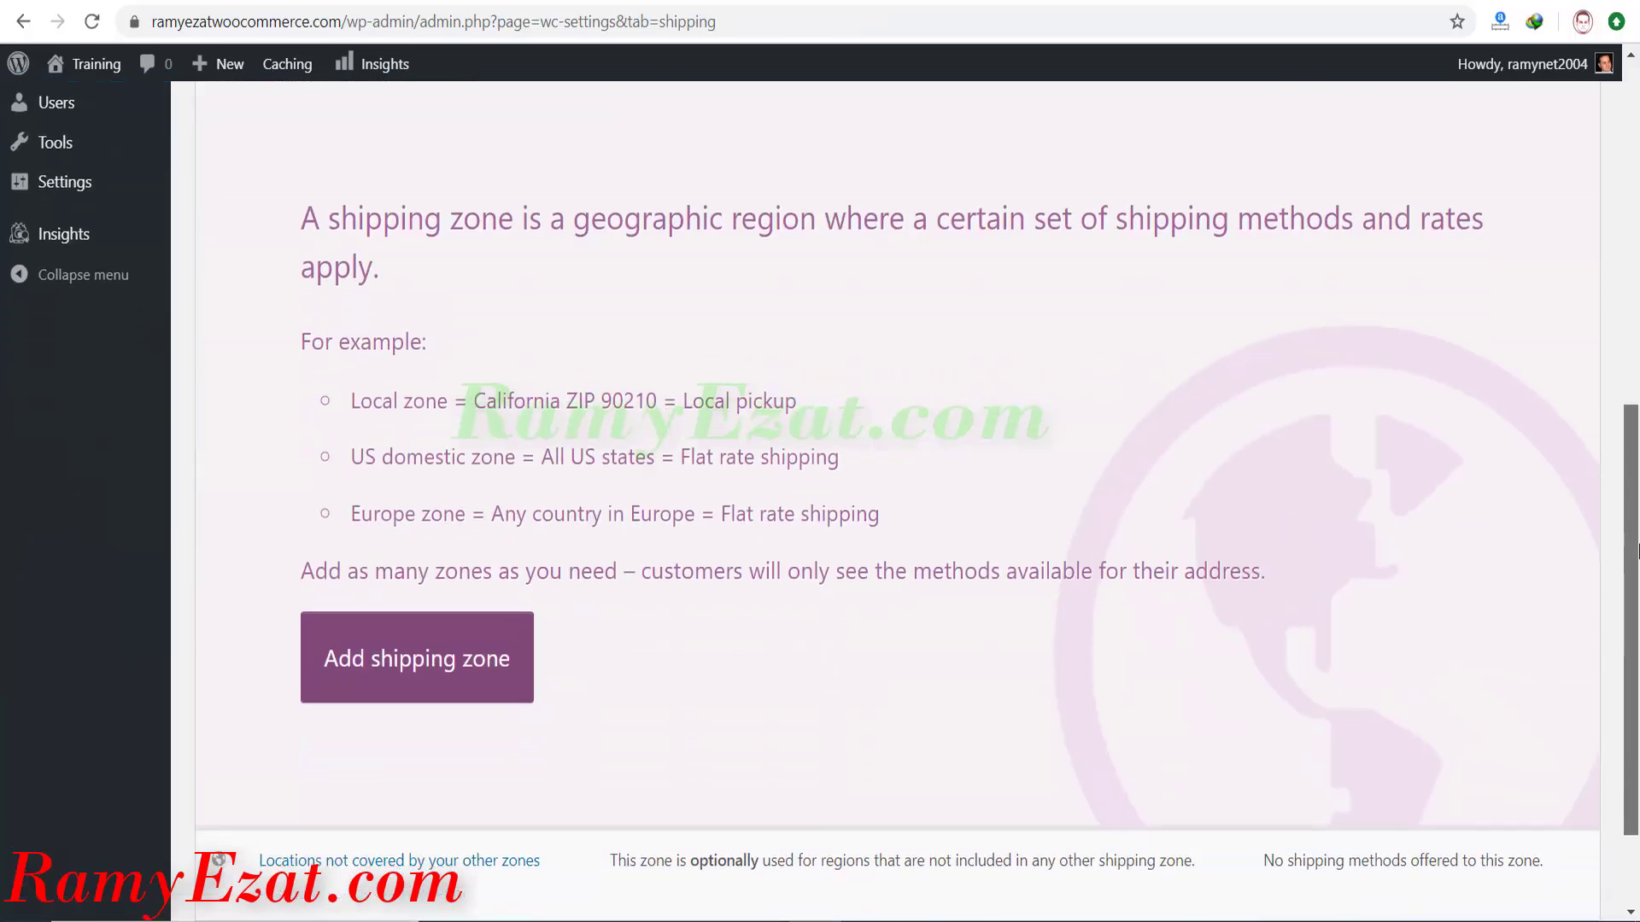
scroll(777, 615, up, 1)
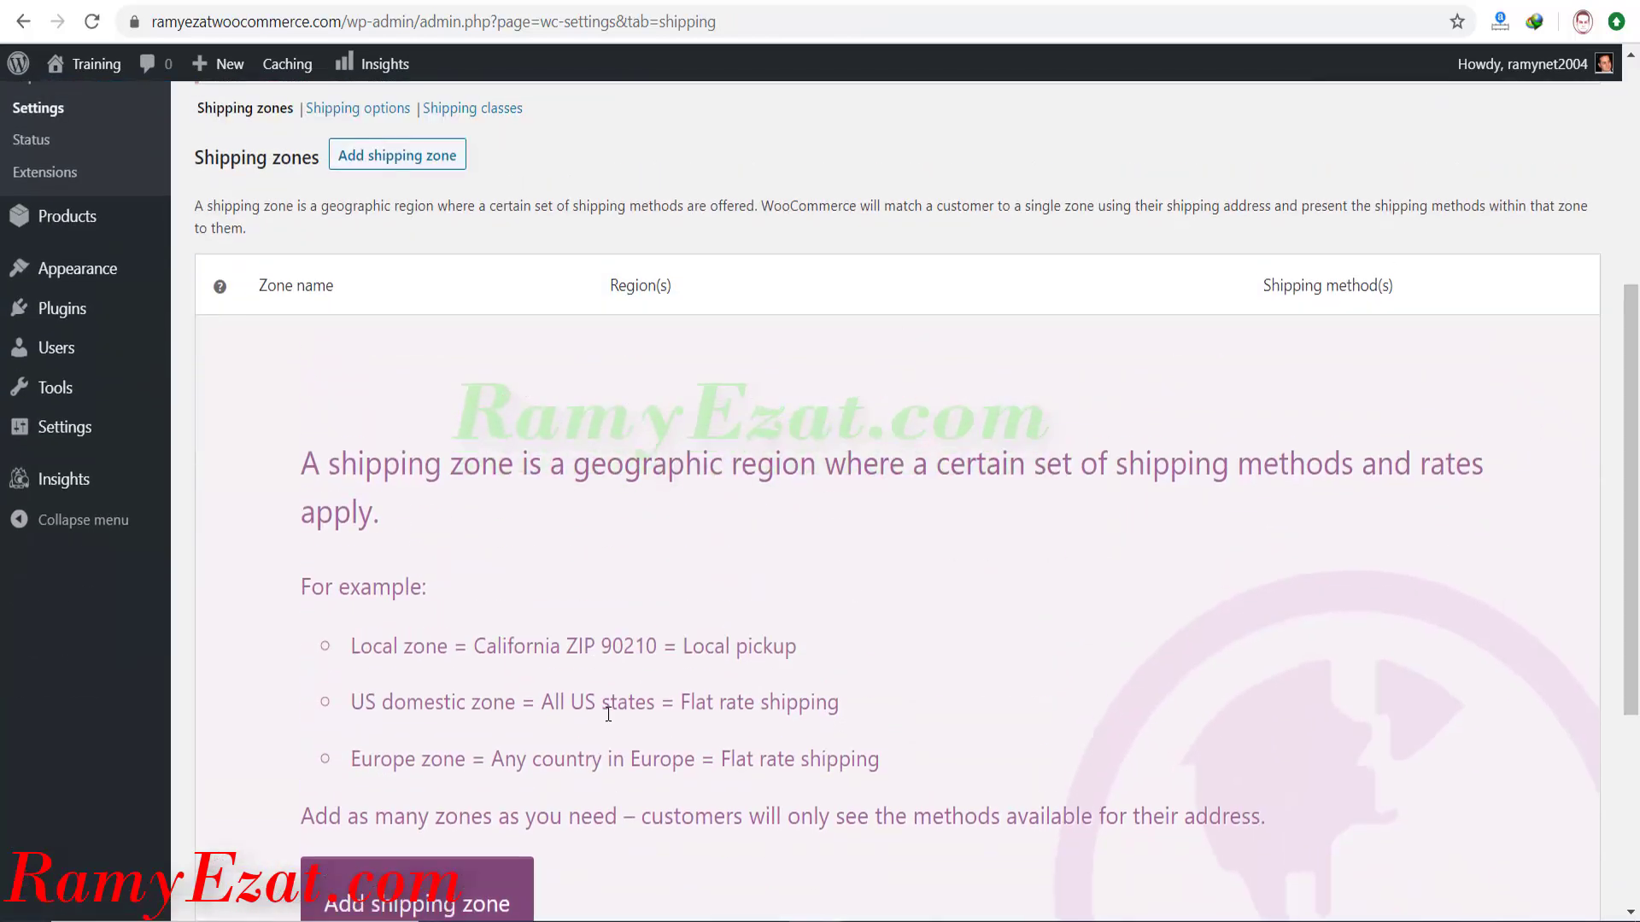
scroll(609, 714, down, 1)
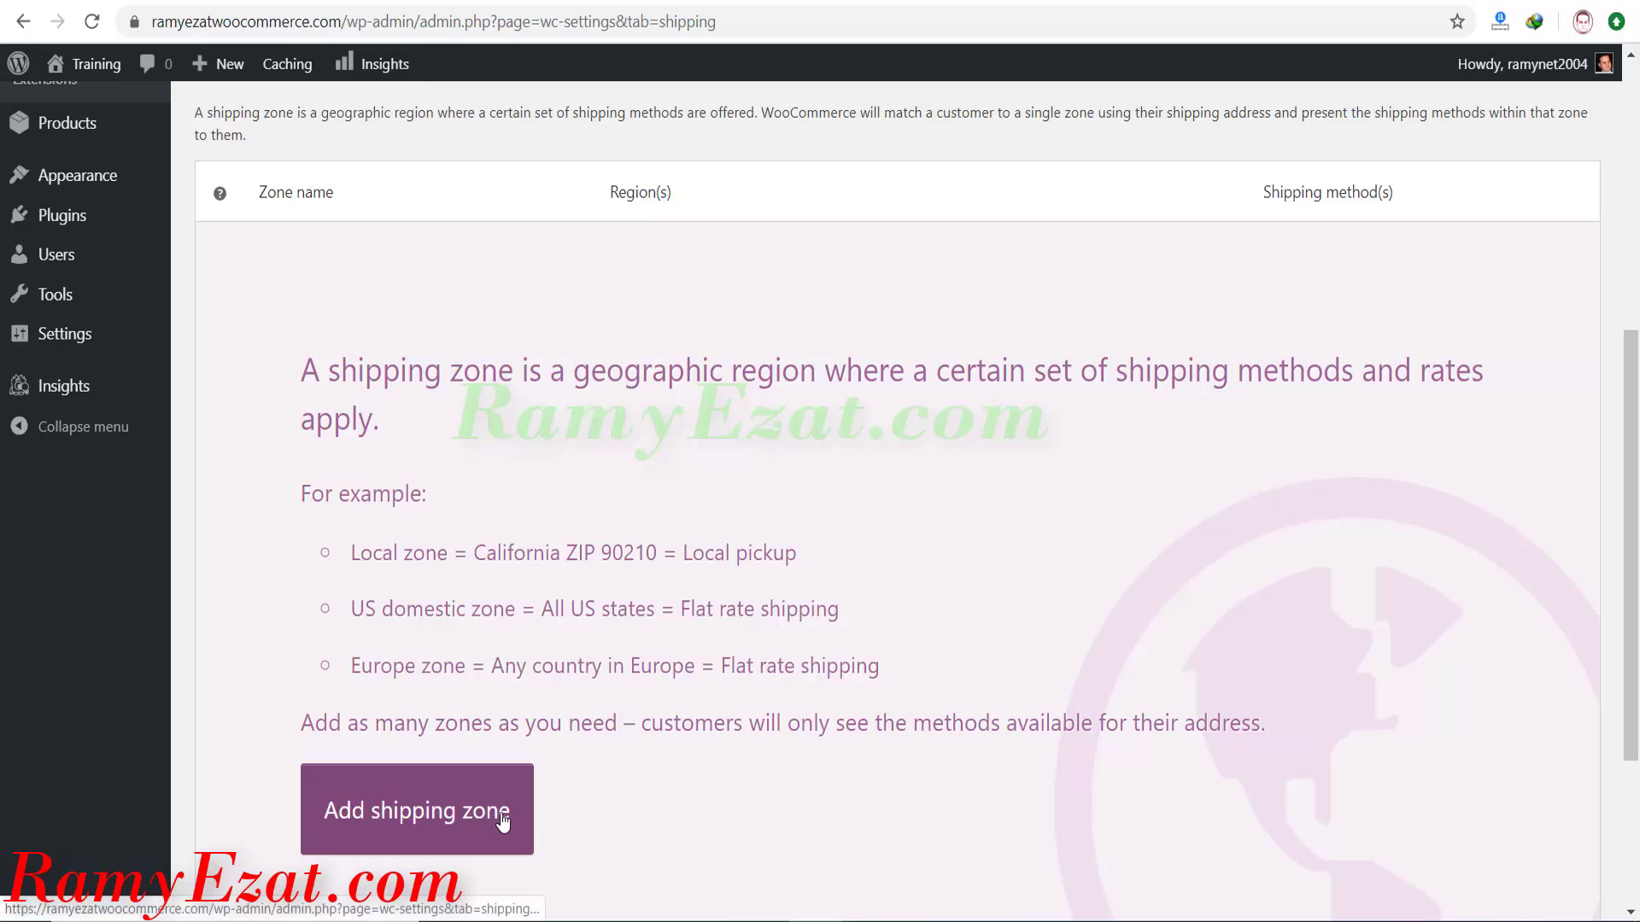
scroll(502, 822, down, 1)
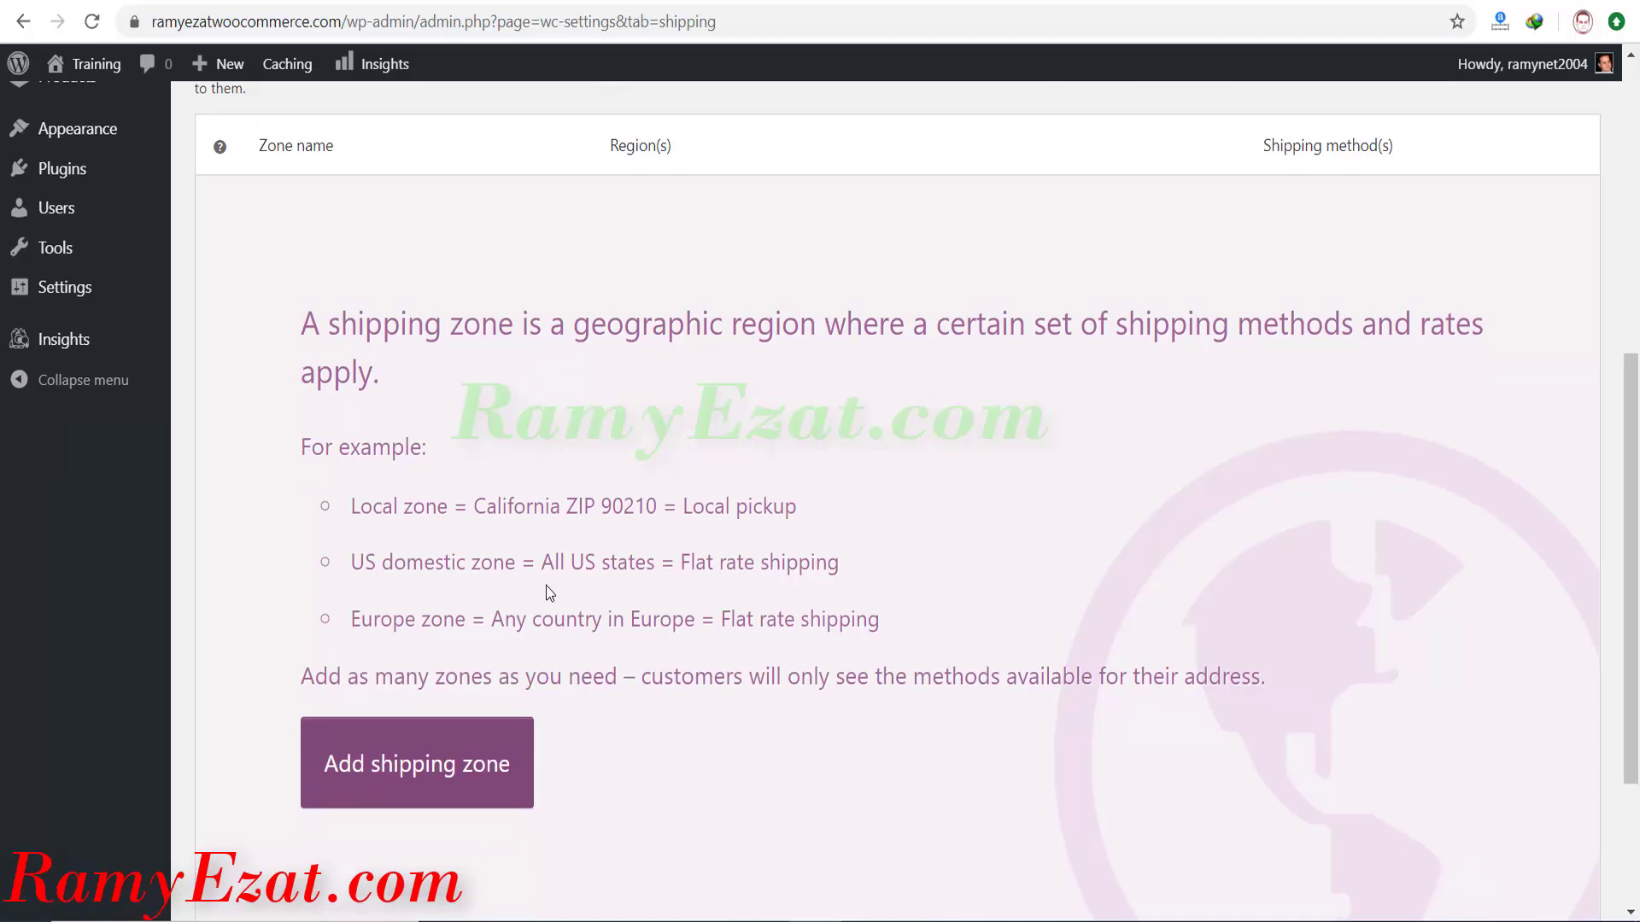
scroll(549, 593, up, 4)
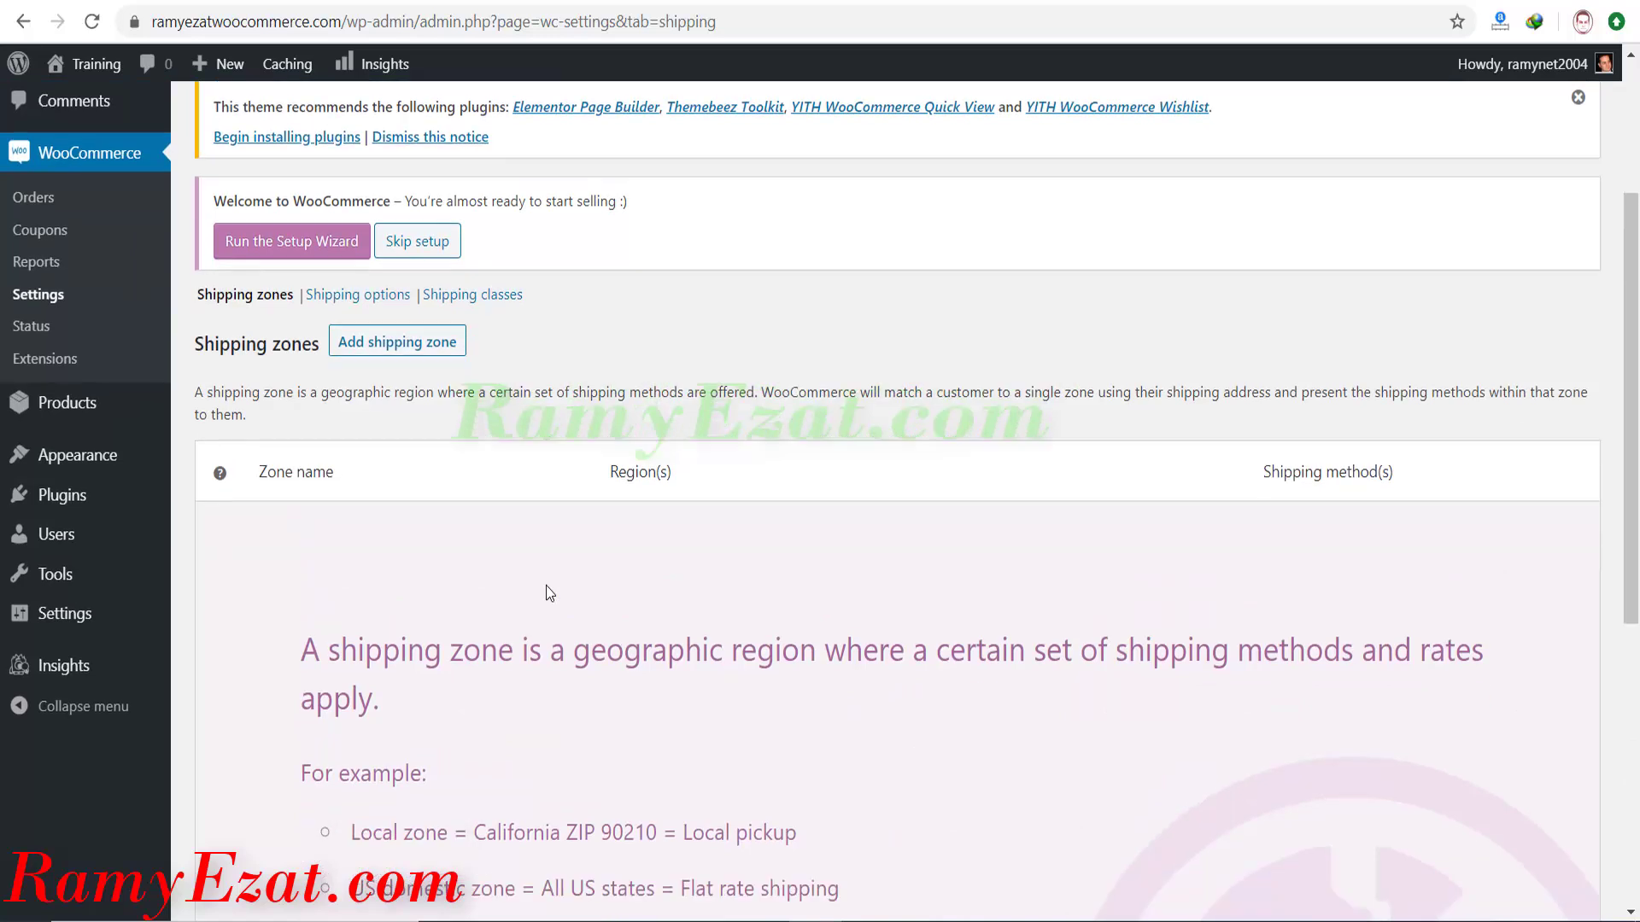
scroll(547, 592, down, 3)
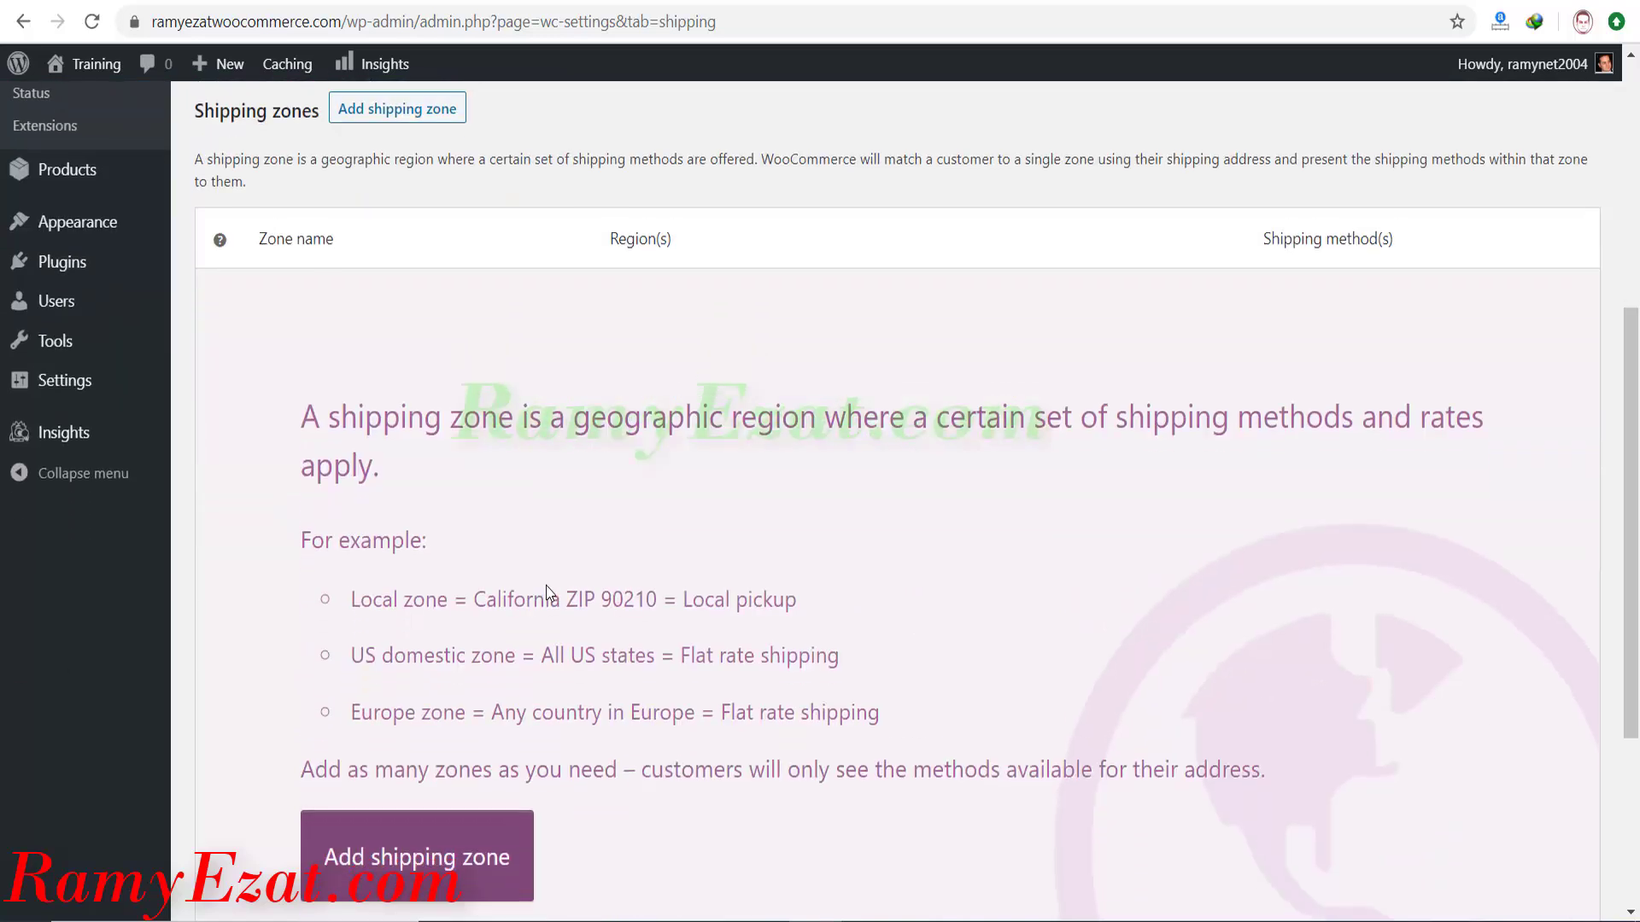
scroll(547, 592, up, 1)
scroll(548, 592, down, 1)
scroll(548, 592, down, 4)
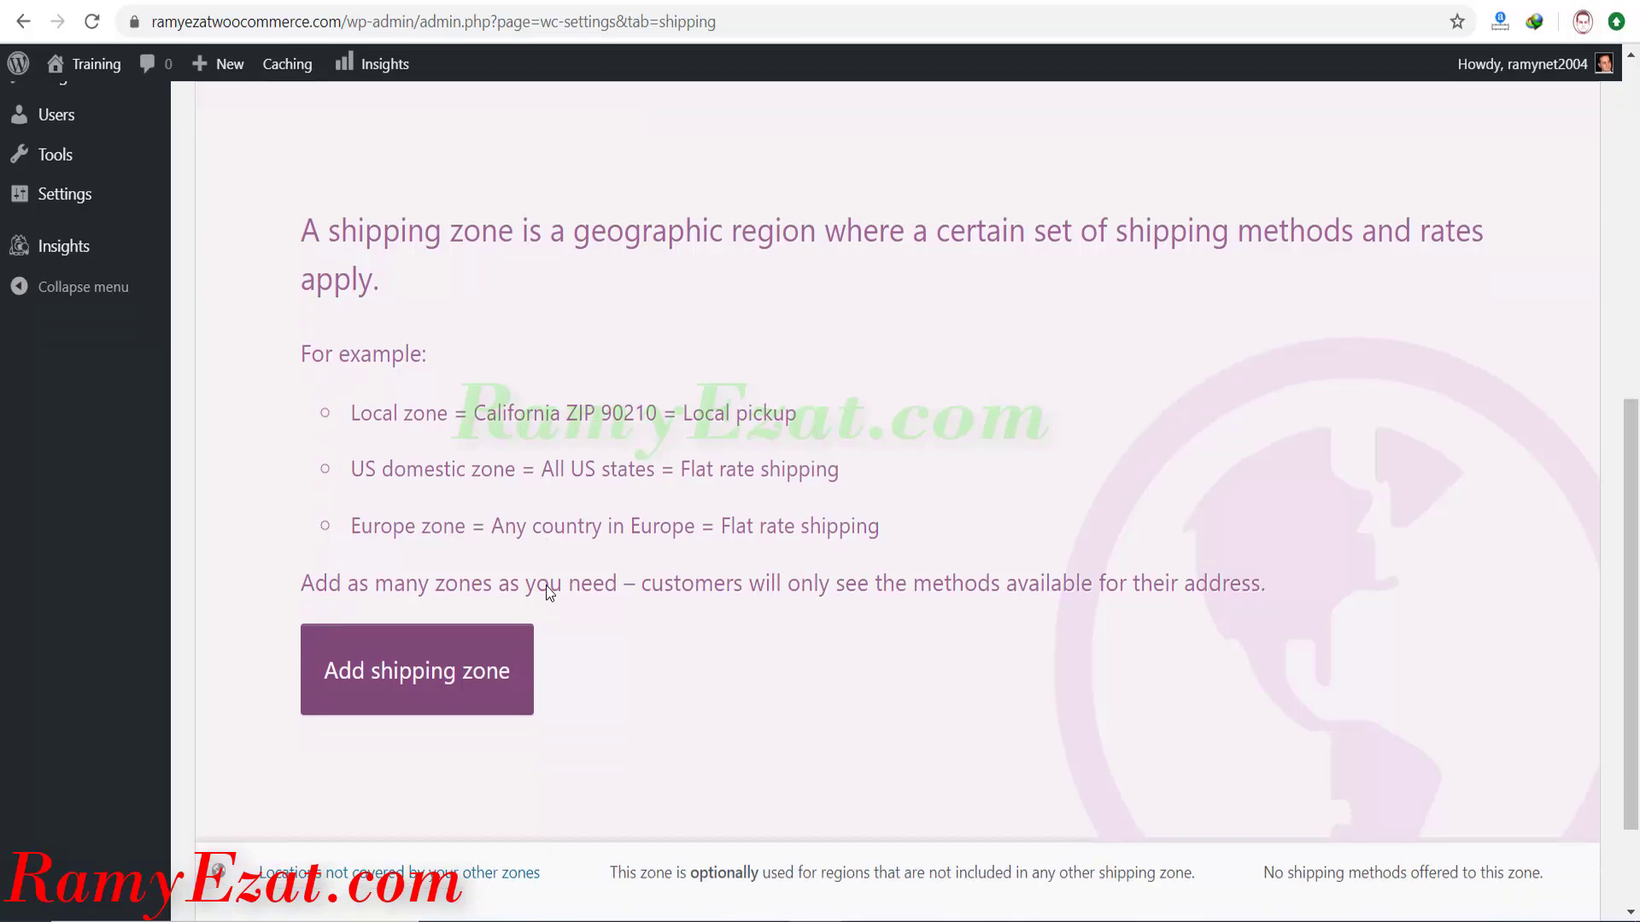
Start adding a new shipping zone to the store.
scroll(546, 586, up, 1)
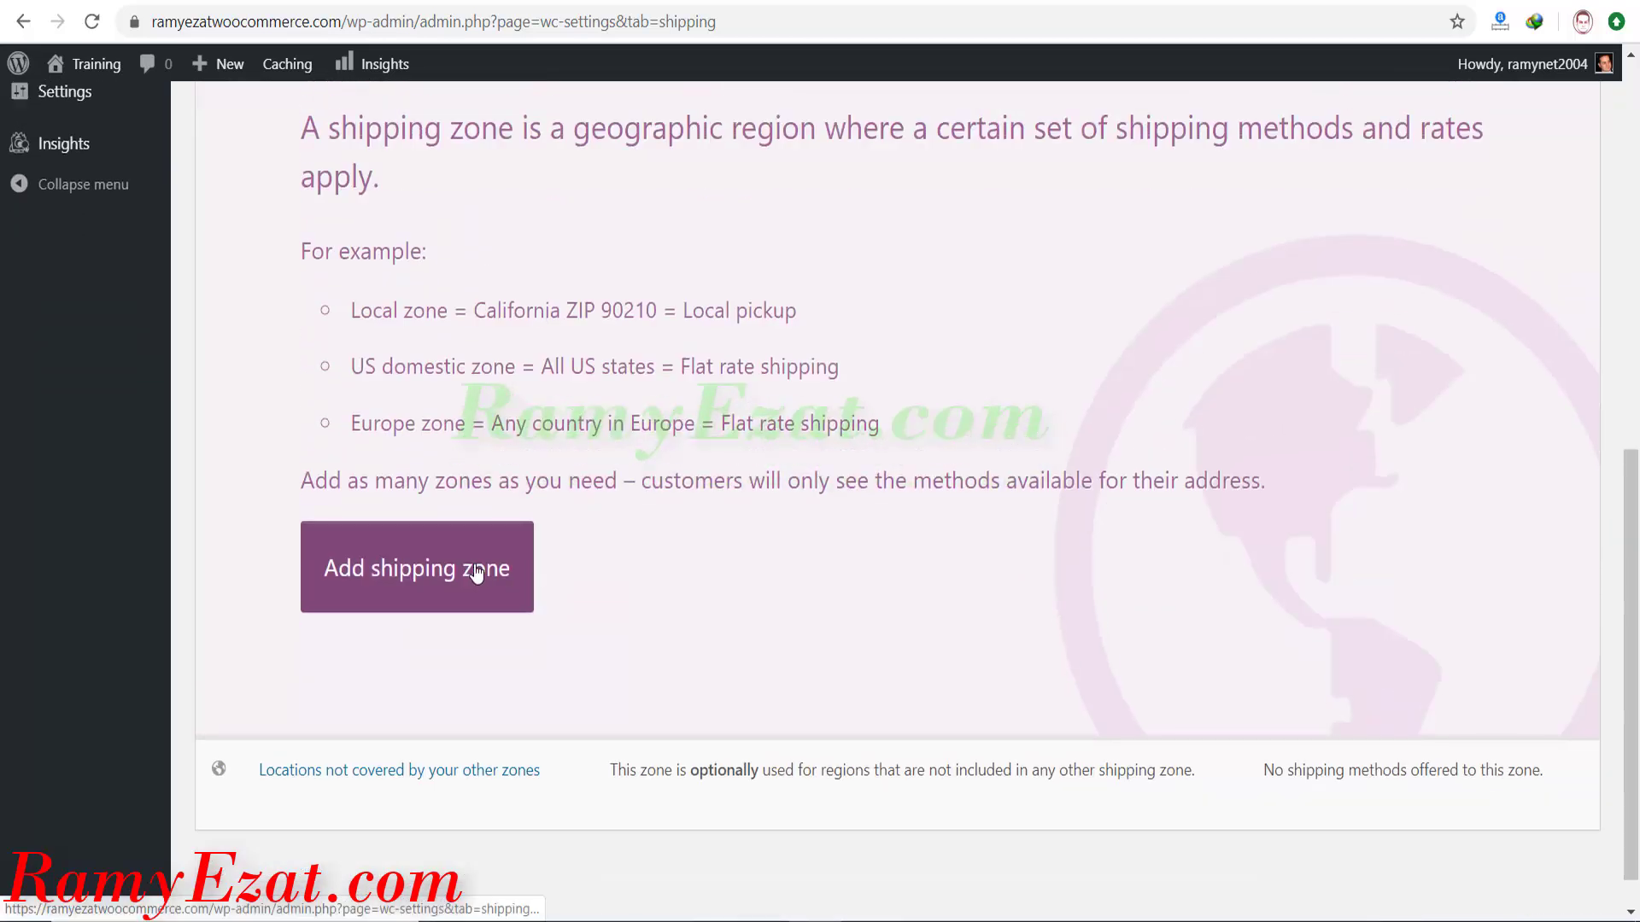
scroll(629, 577, up, 3)
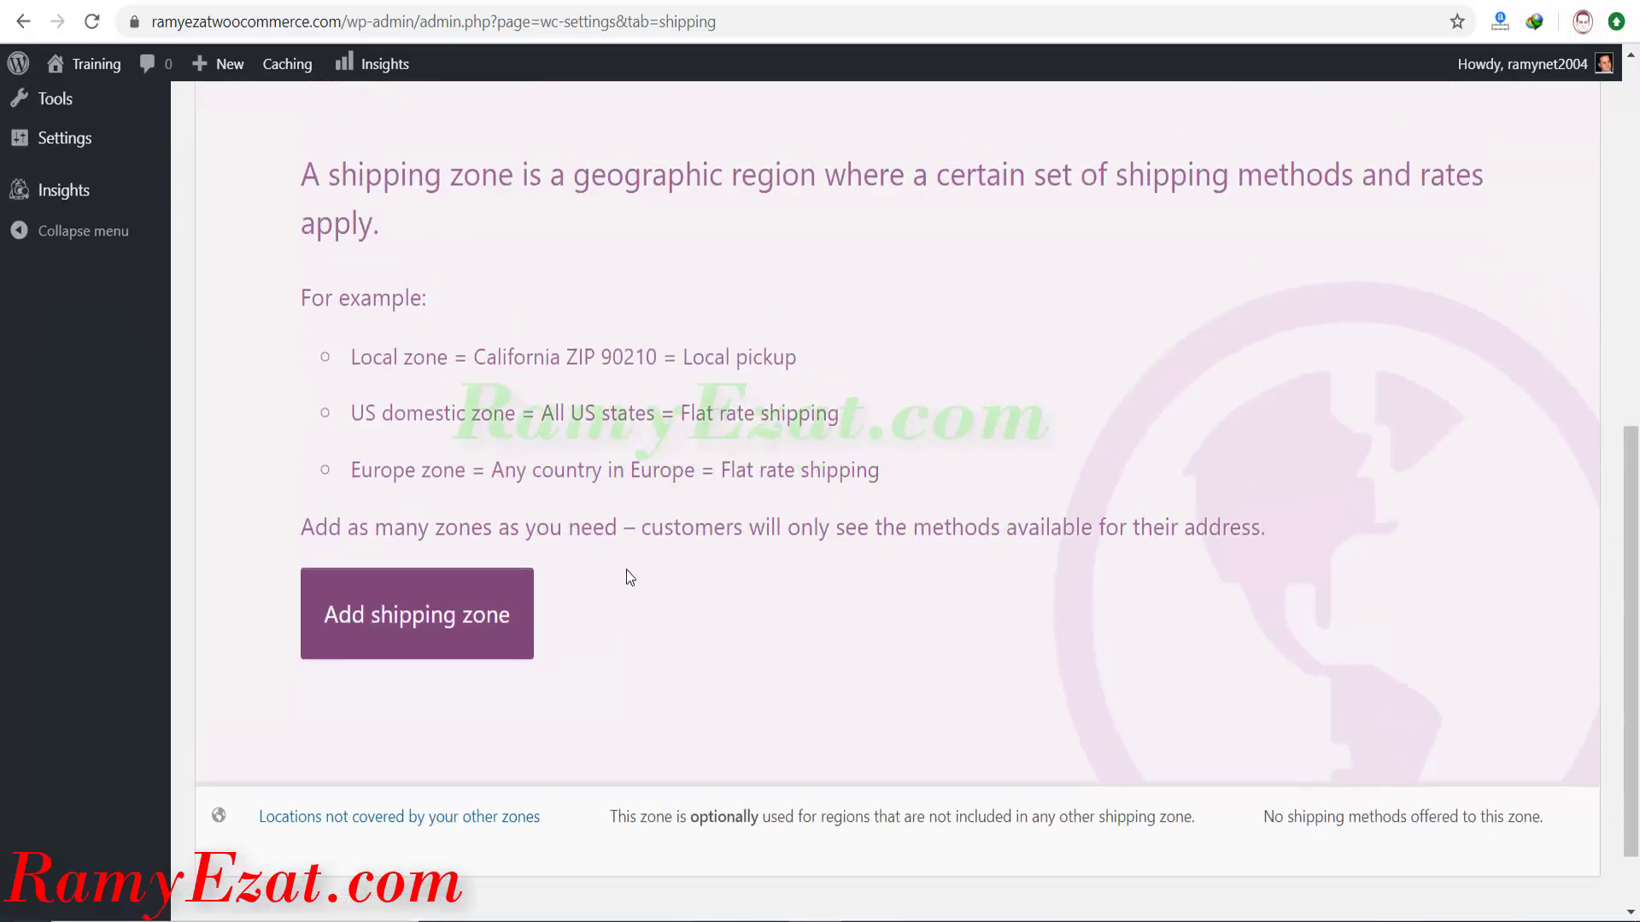
scroll(627, 571, up, 3)
scroll(629, 569, down, 6)
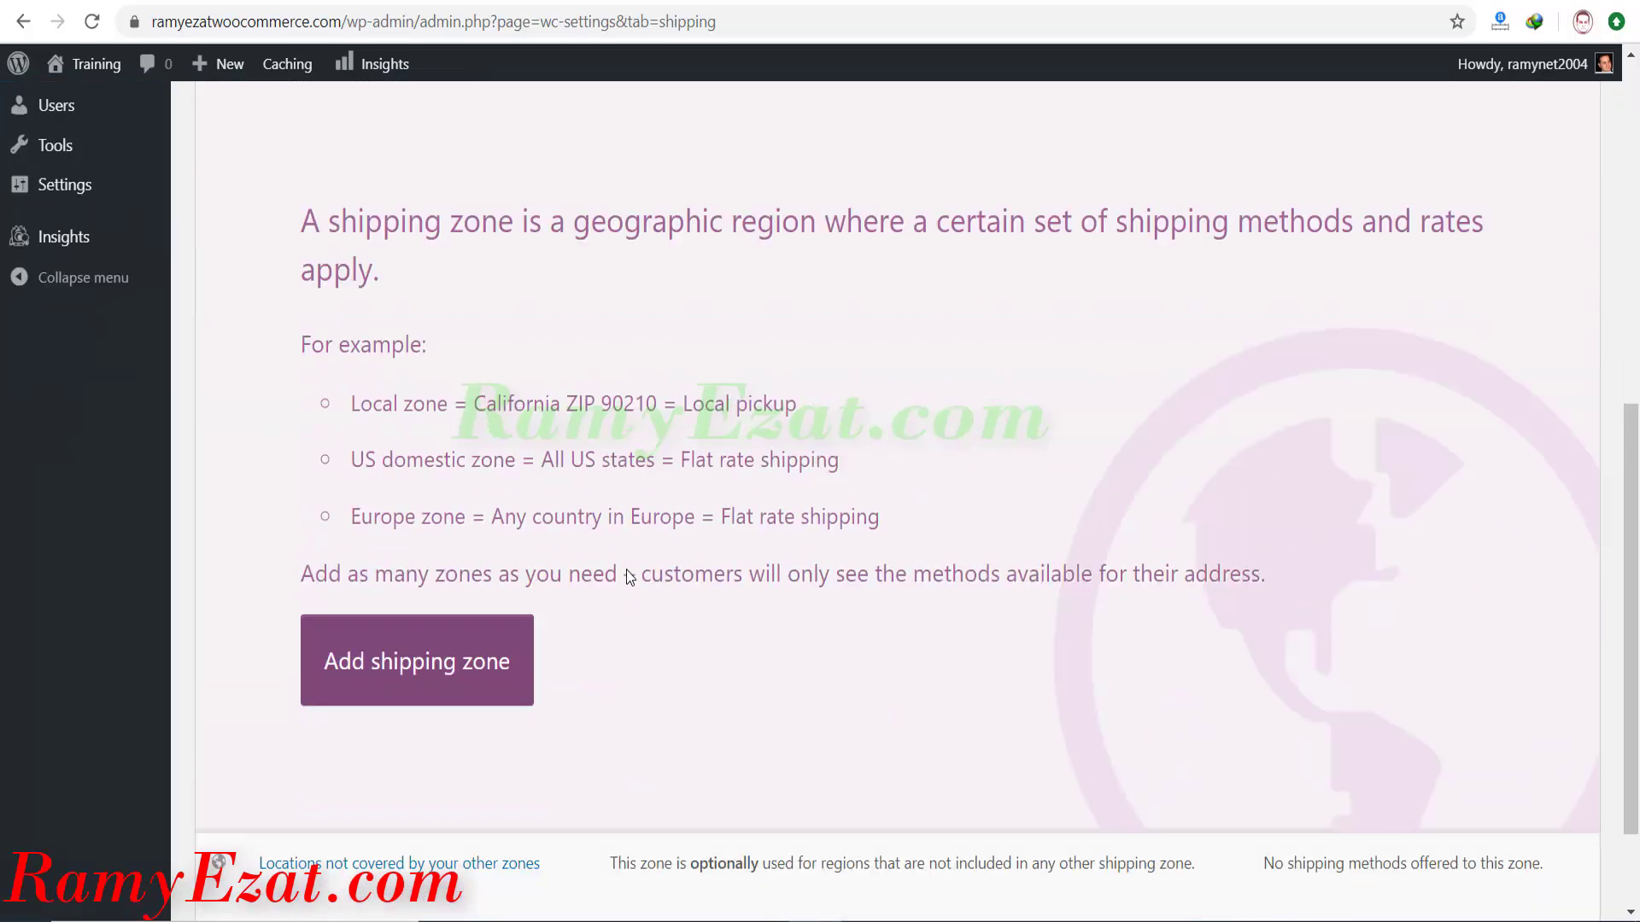
click(384, 608)
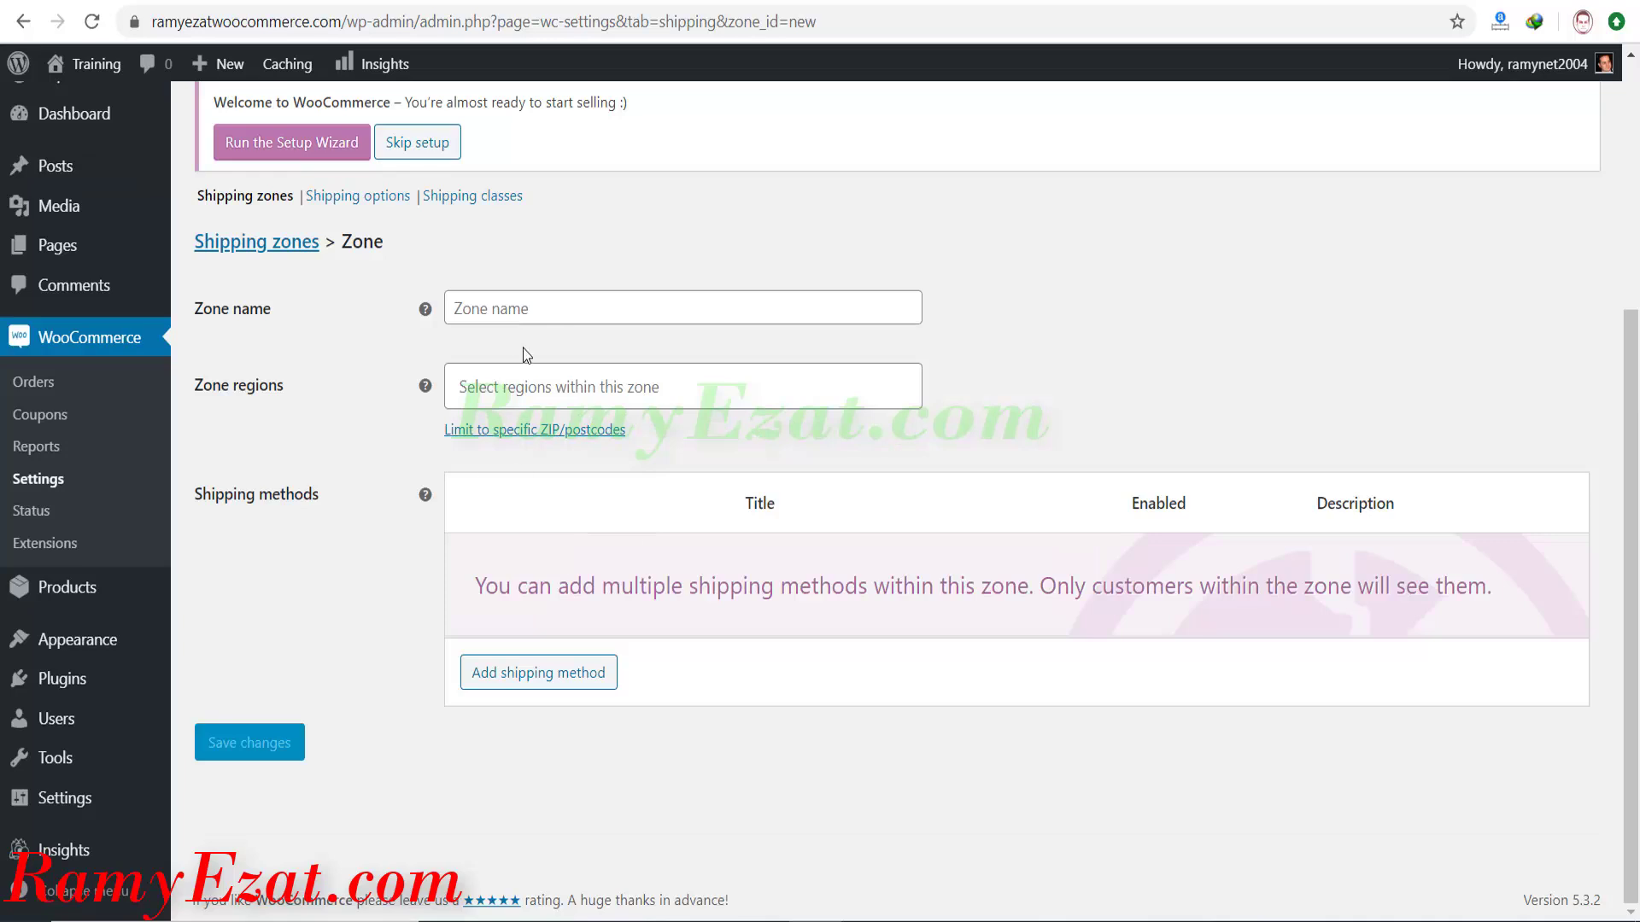
Review the shipping methods available for the new zone without adding one.
click(554, 314)
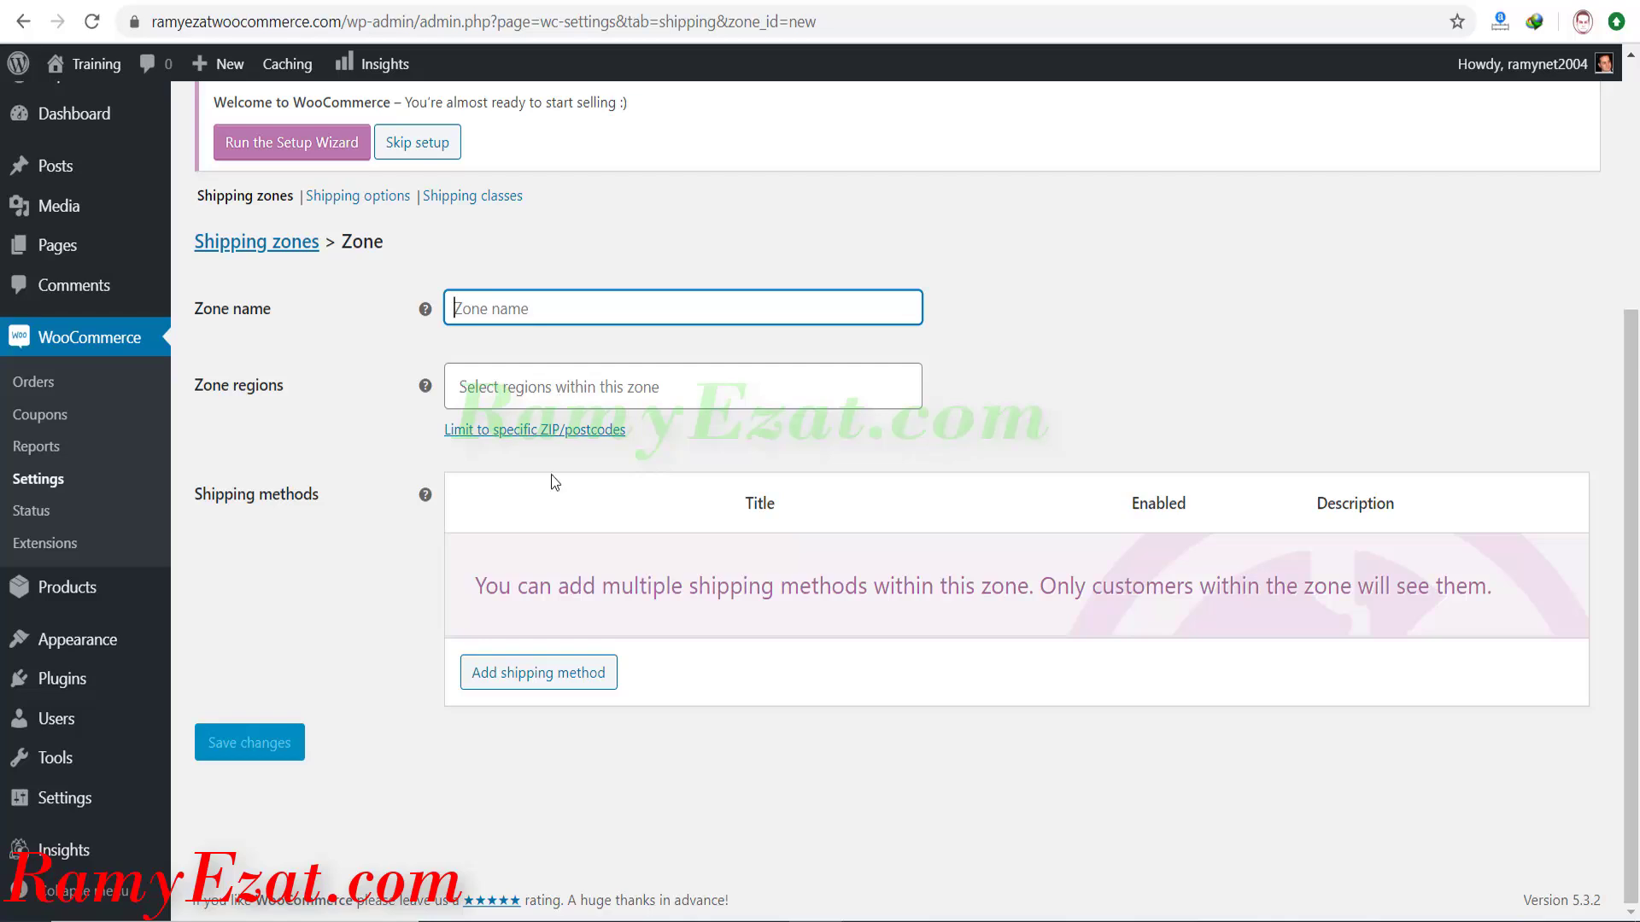
click(536, 679)
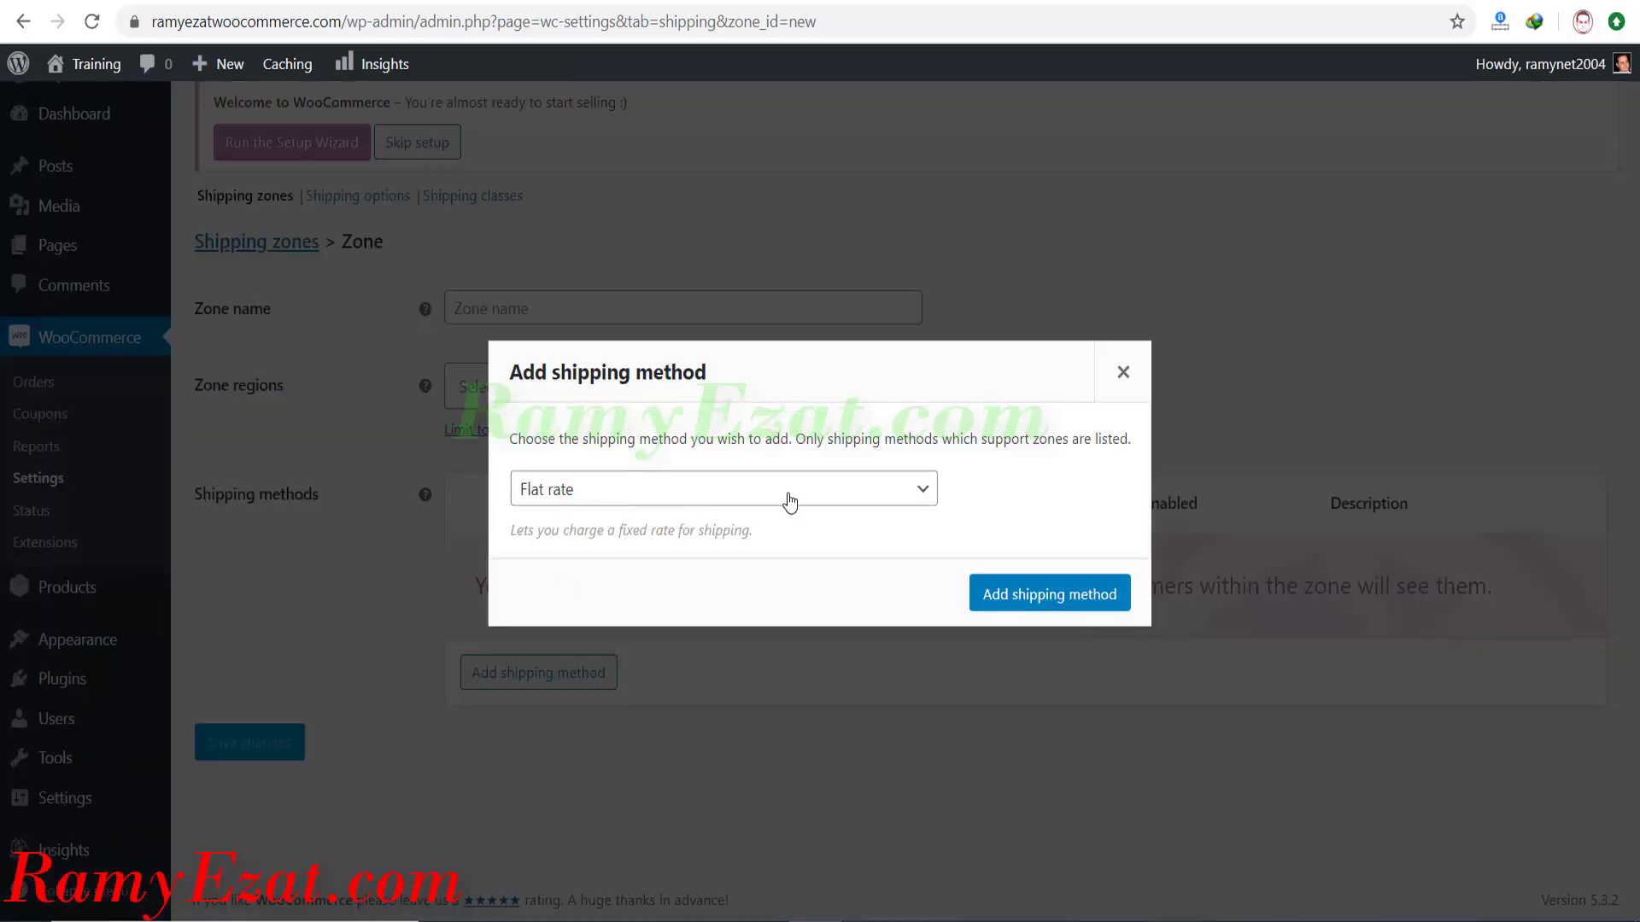
click(924, 502)
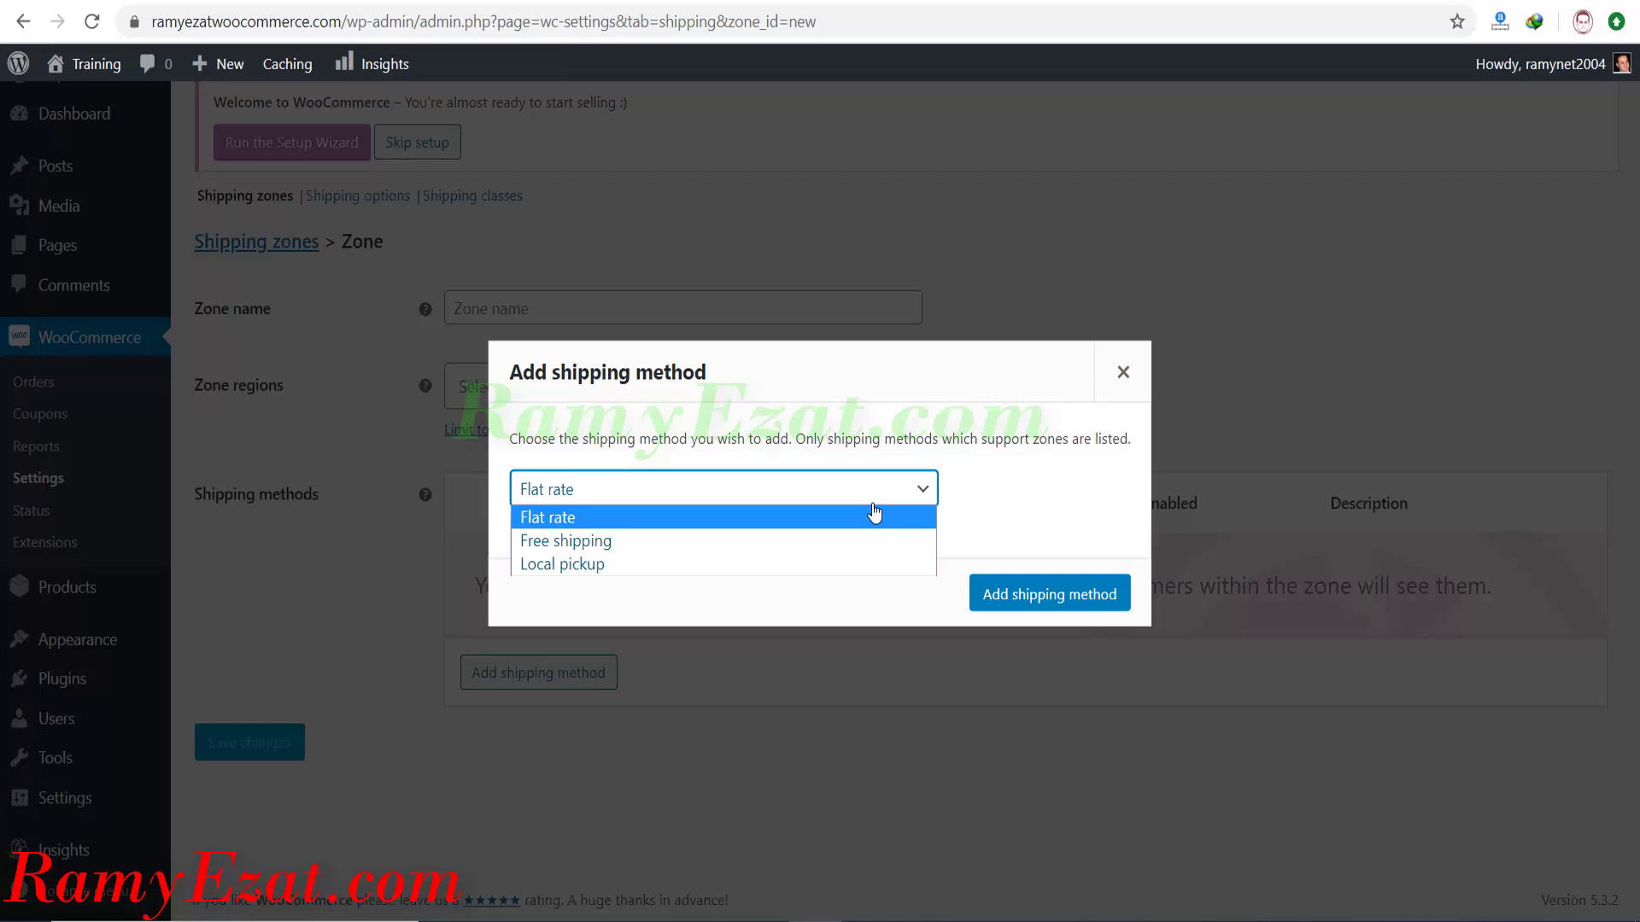
click(1056, 513)
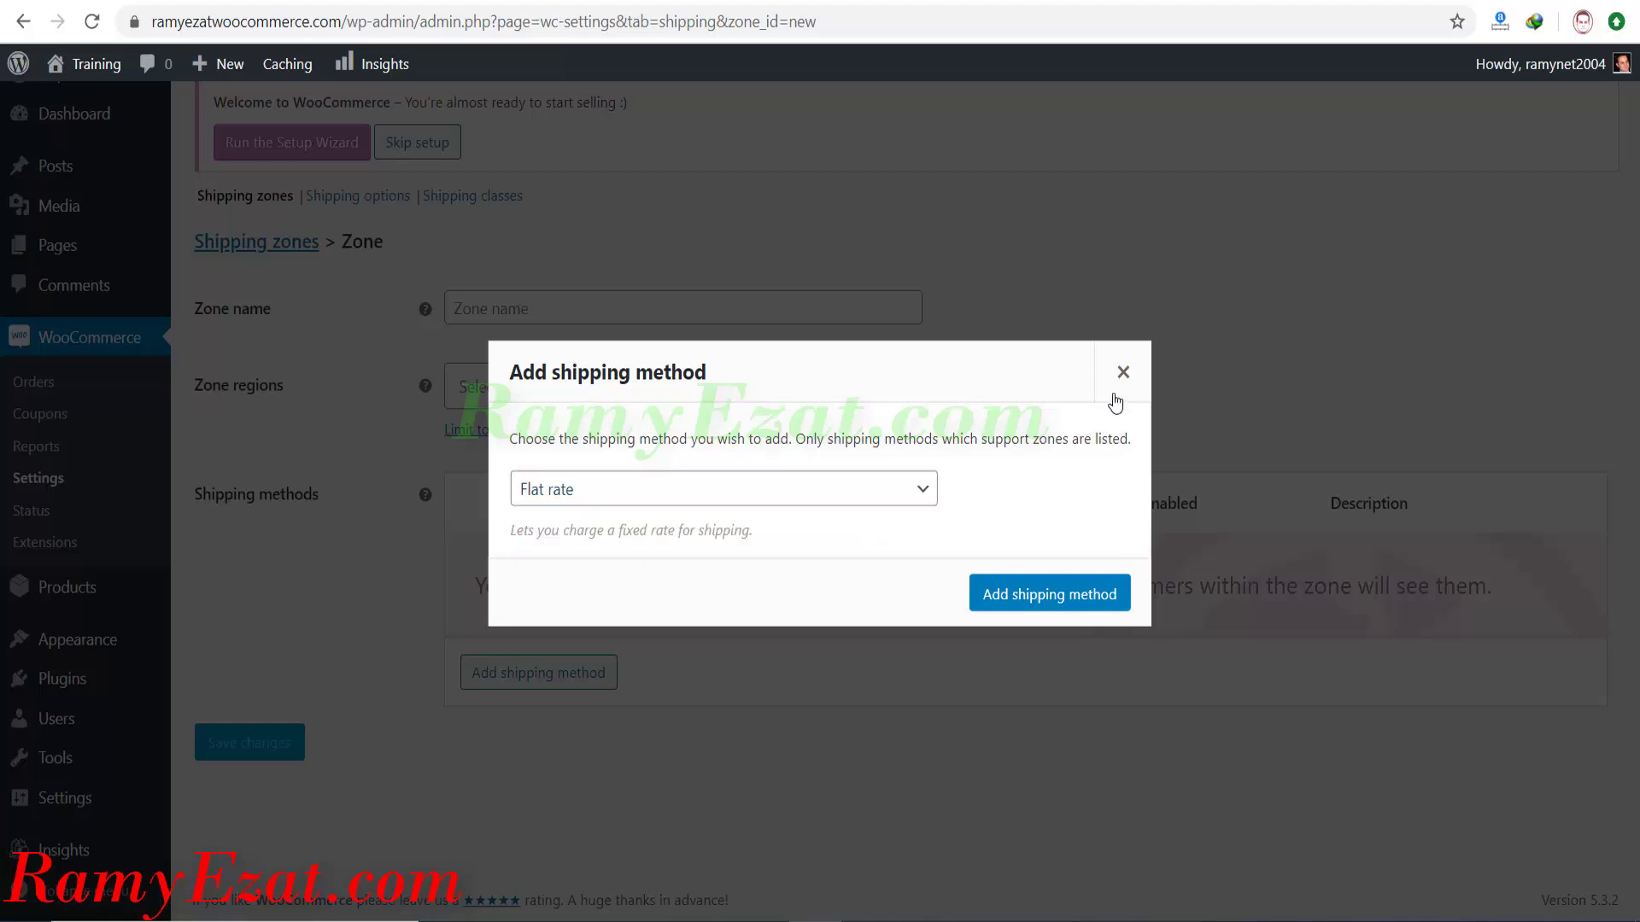
click(1123, 371)
Name the zone Free Shipping and set its regions to Canada, Australia and United States (US).
click(565, 306)
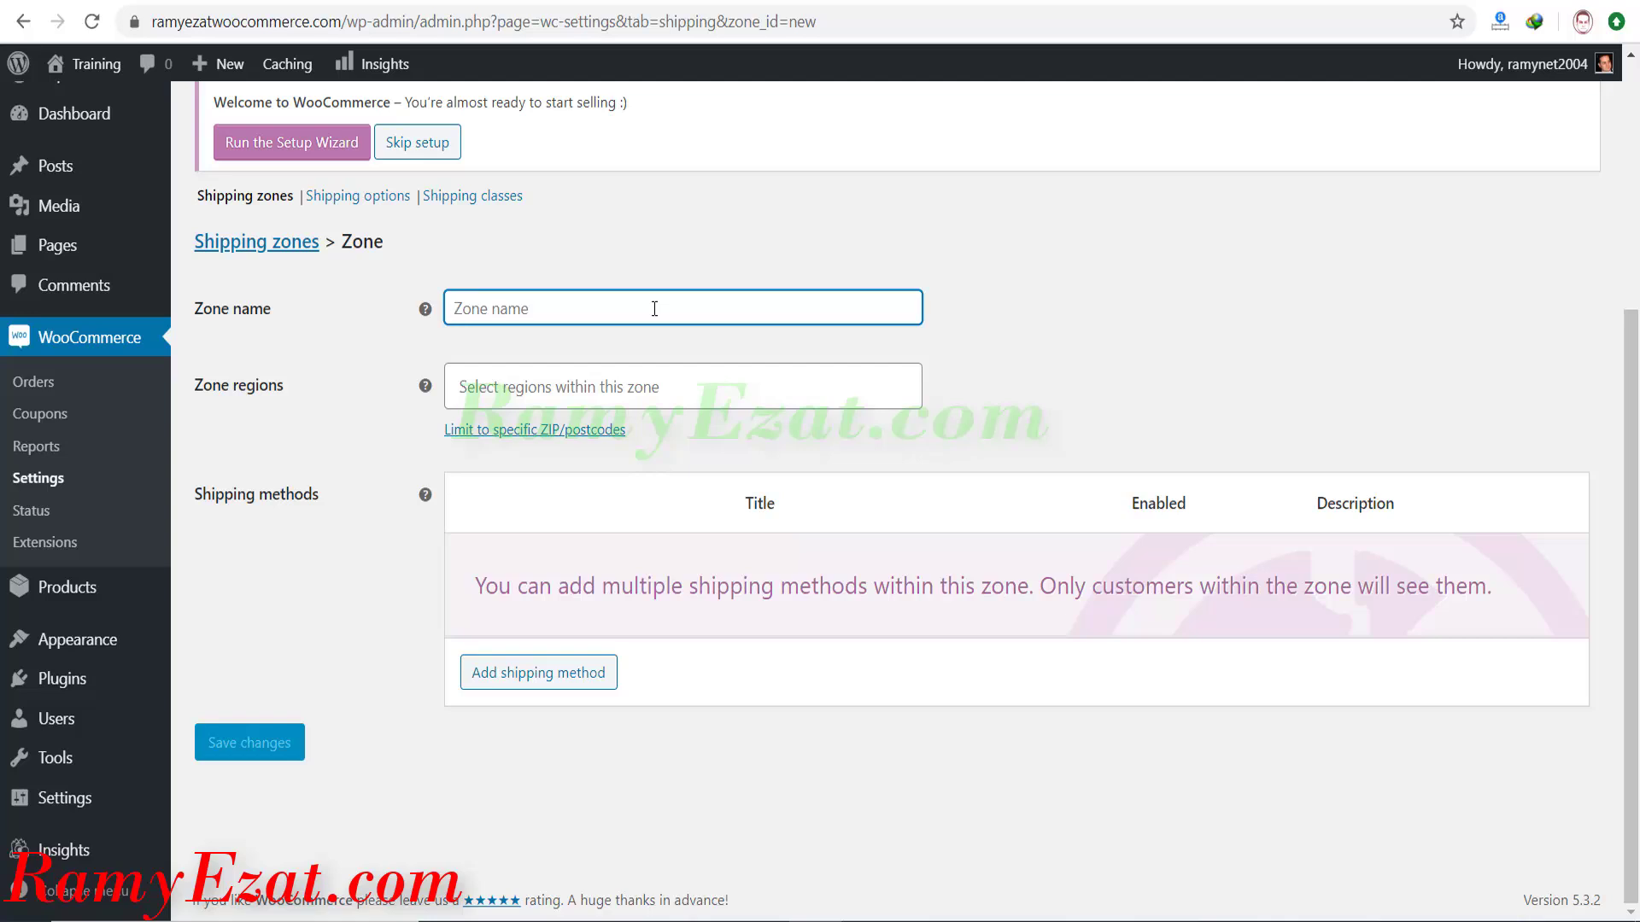
text(Free Shipping)
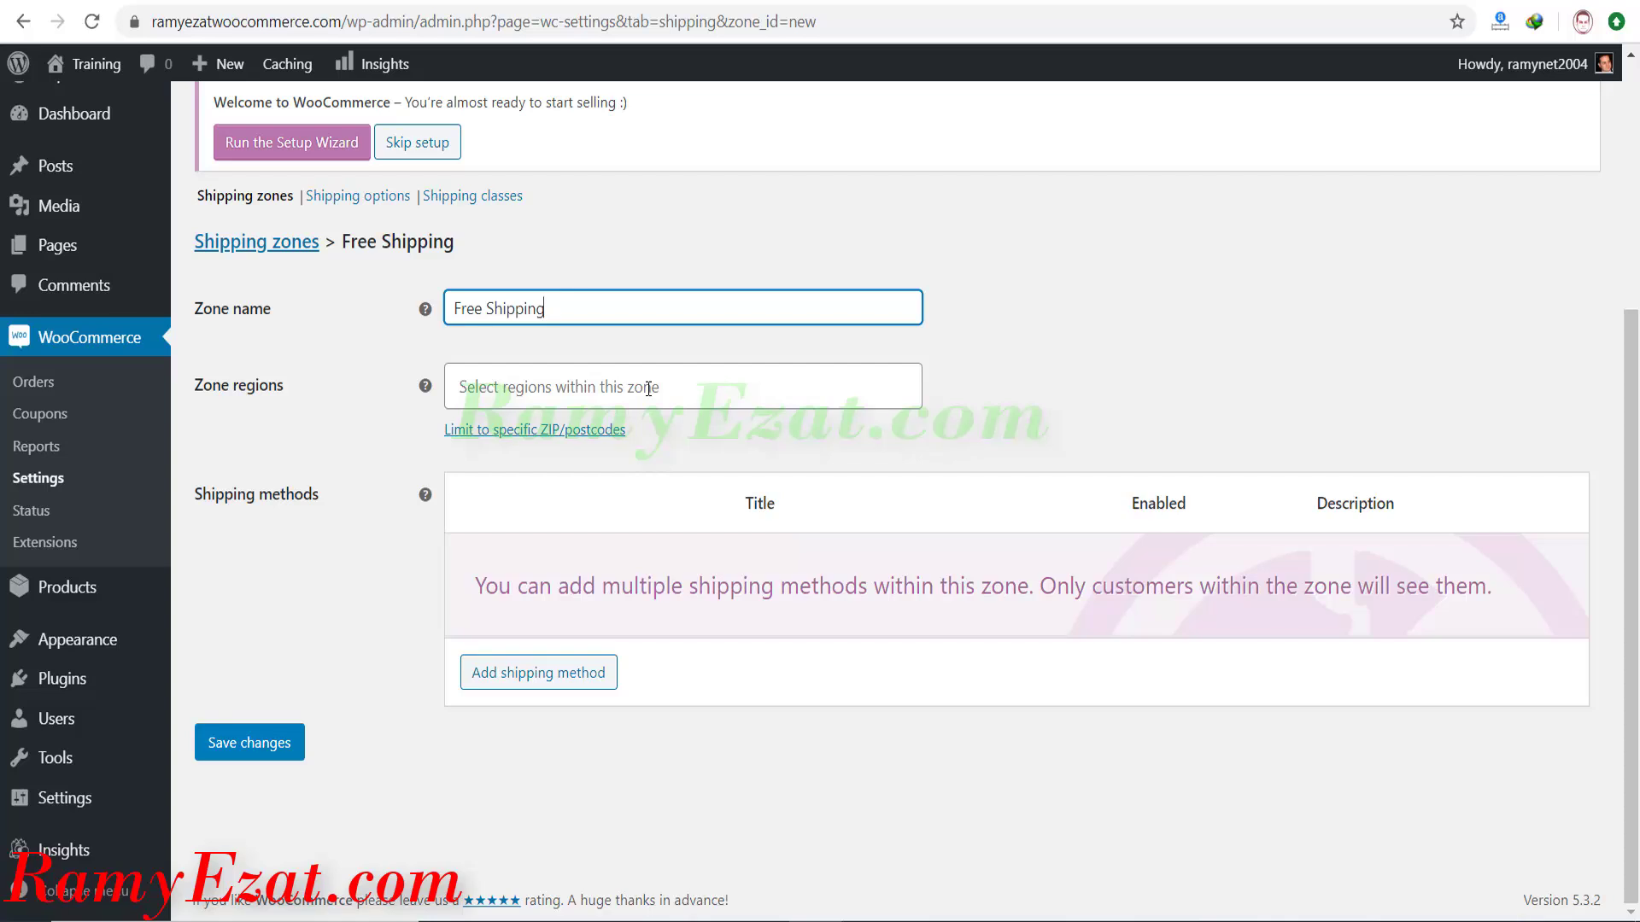
click(658, 388)
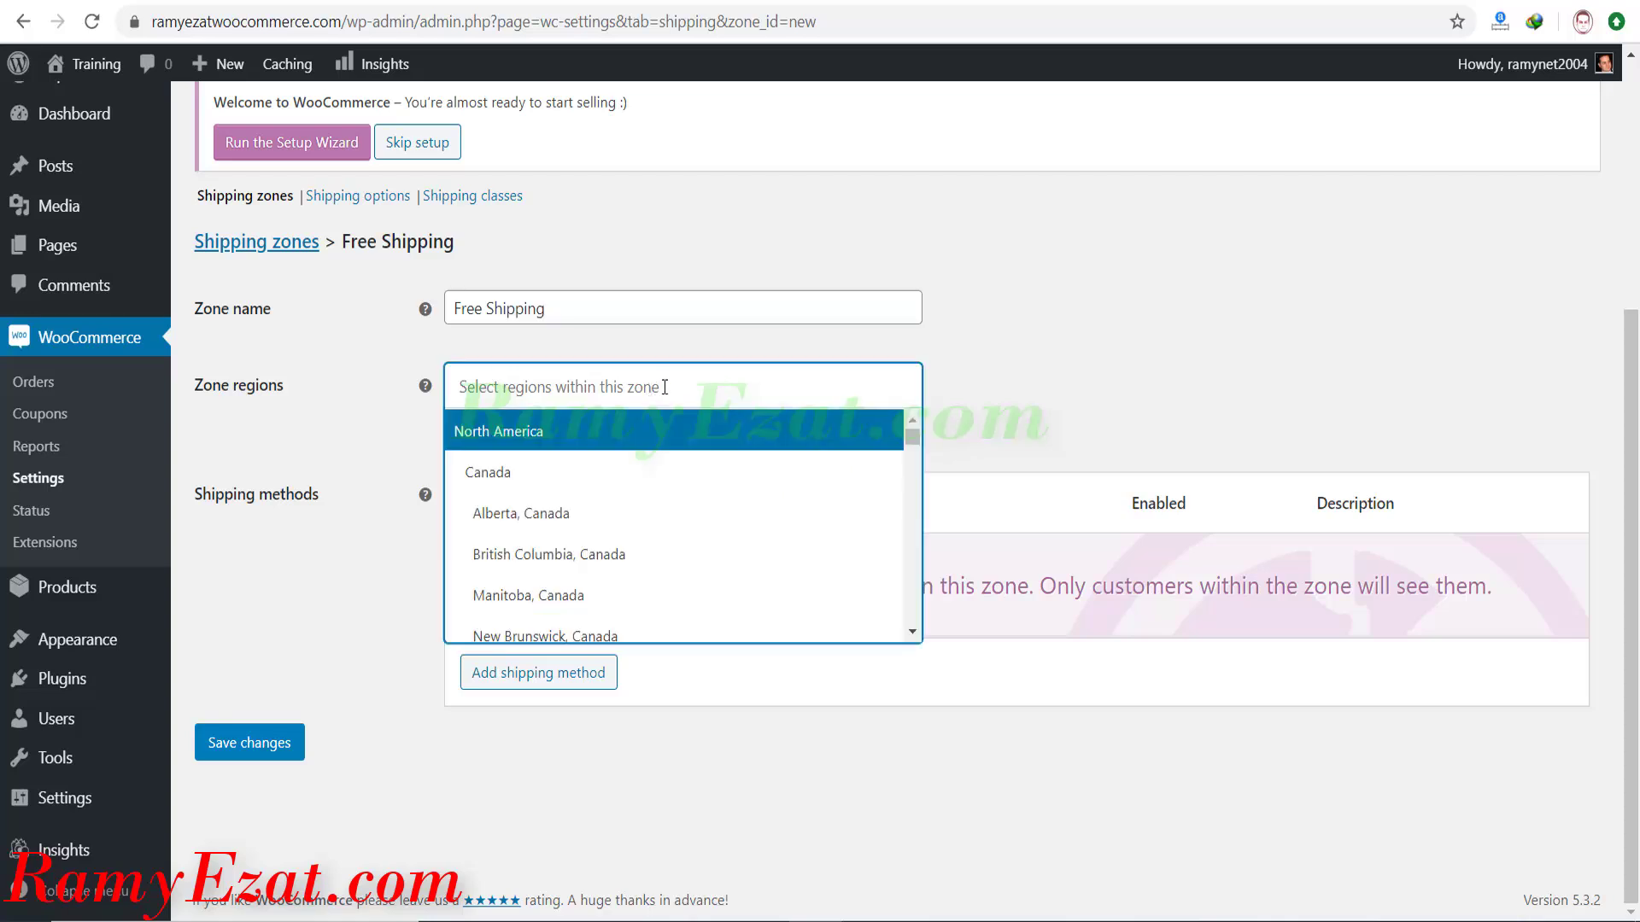
click(1042, 379)
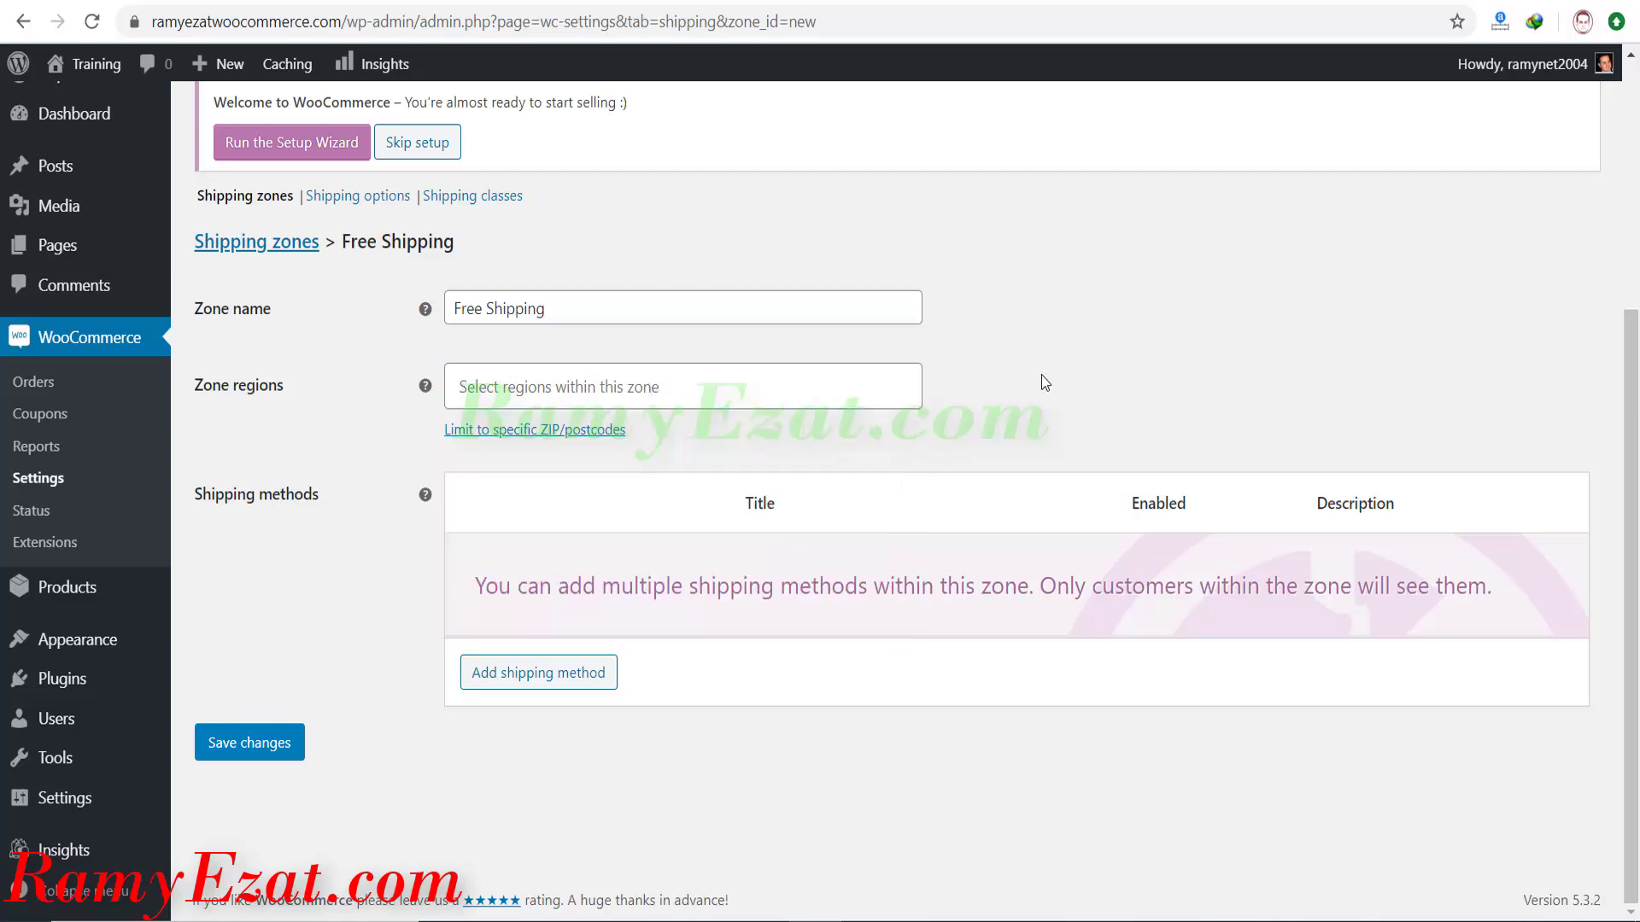
click(650, 387)
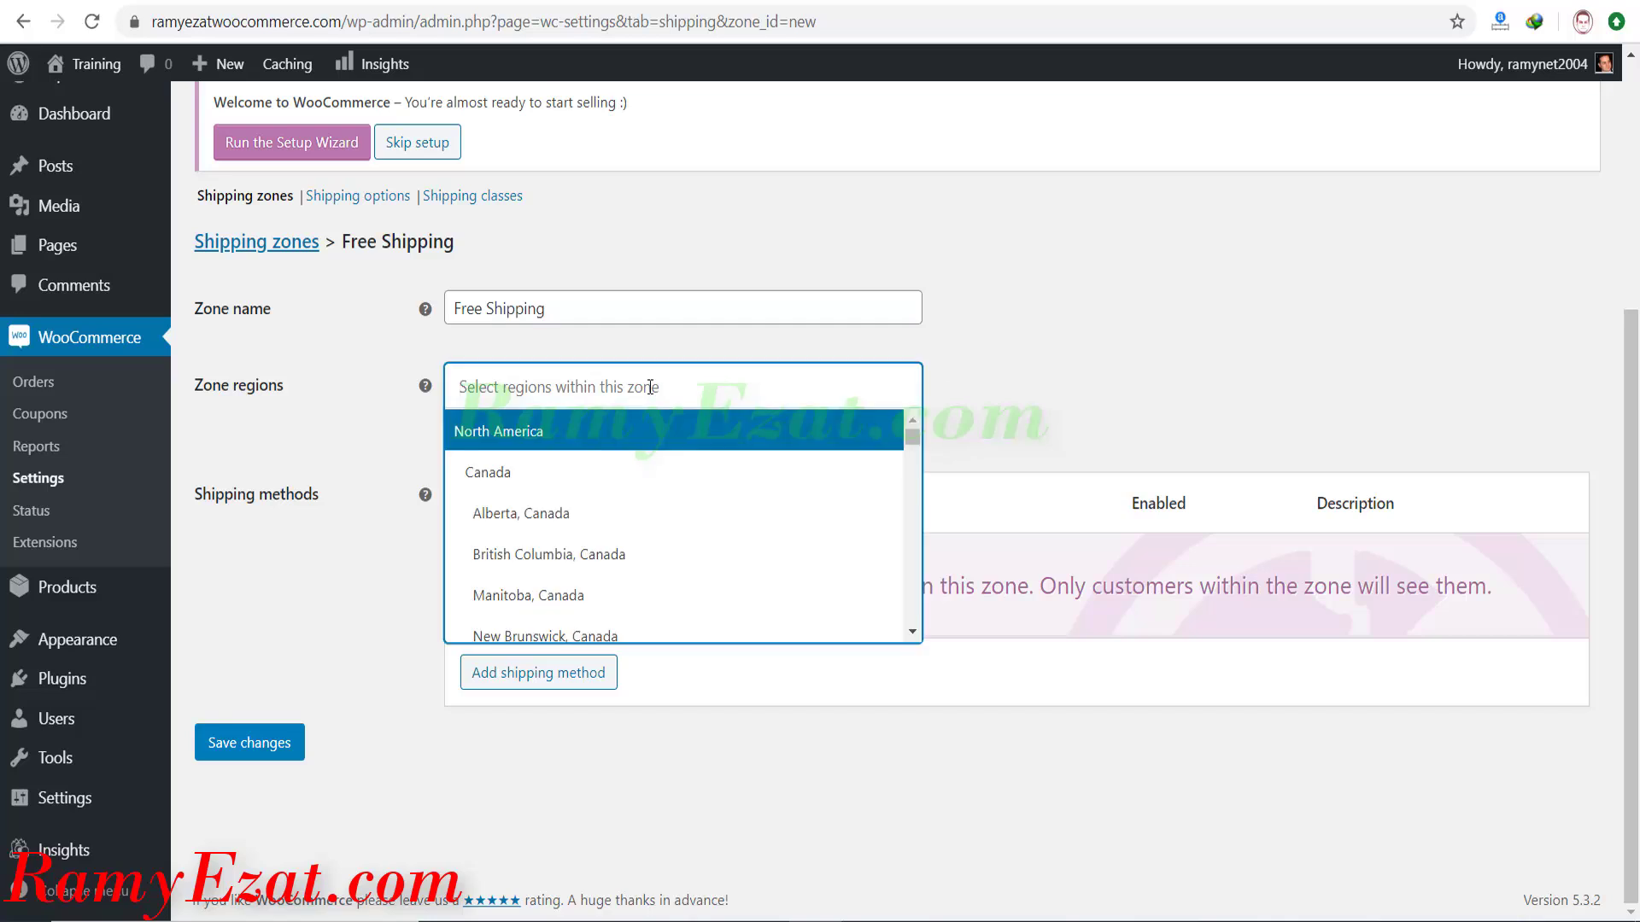
click(604, 485)
text(aust)
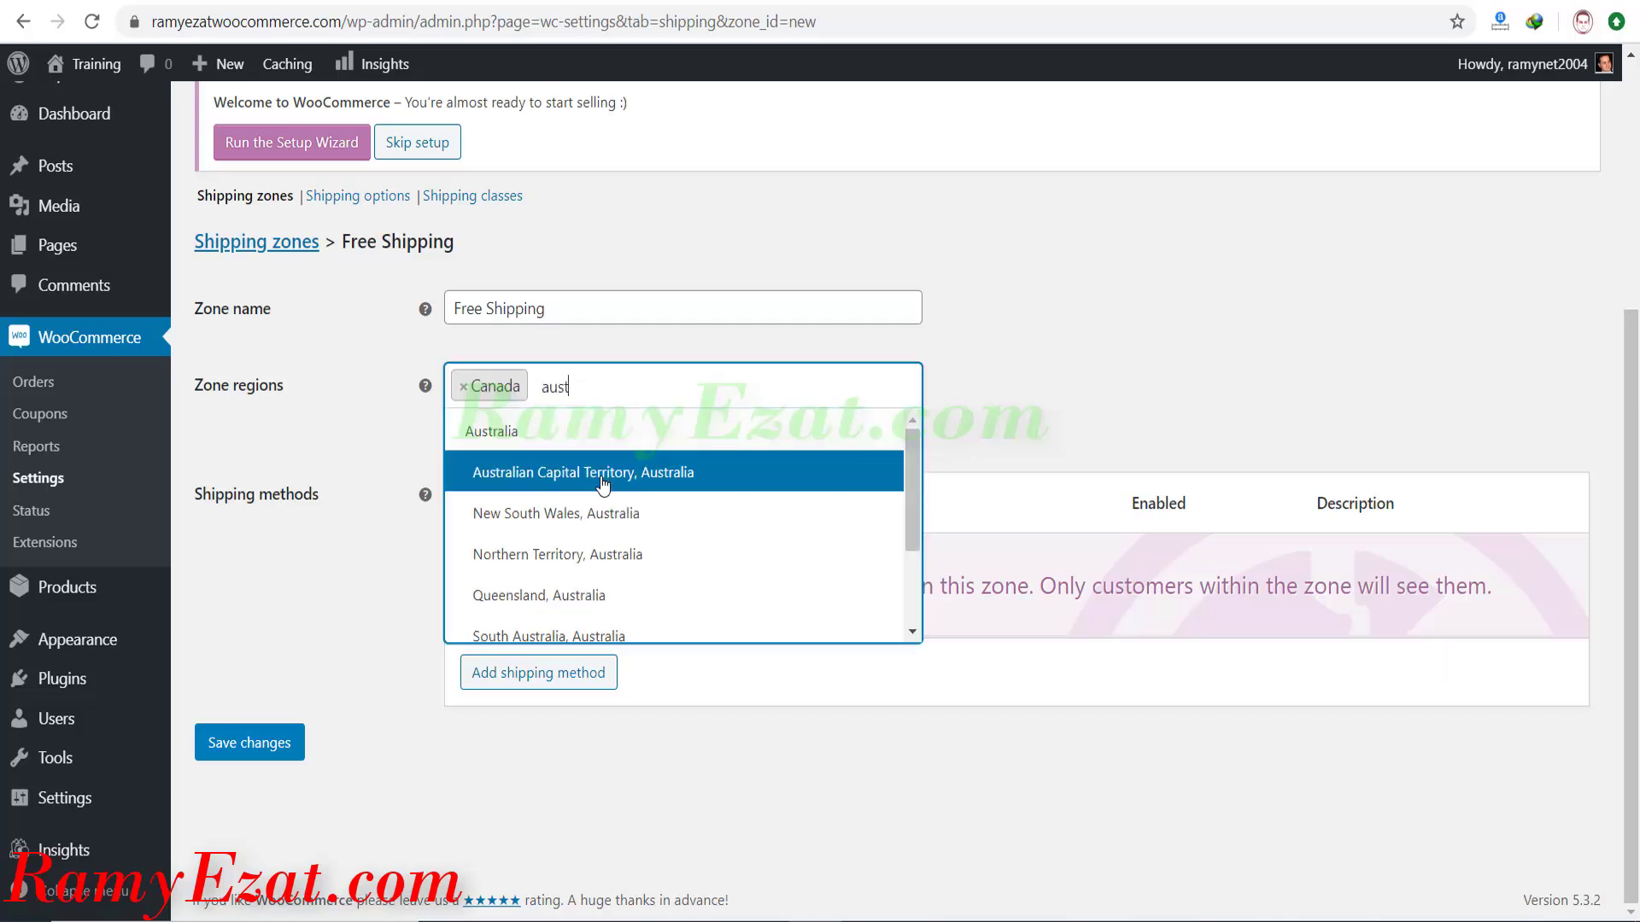
click(581, 440)
text(united)
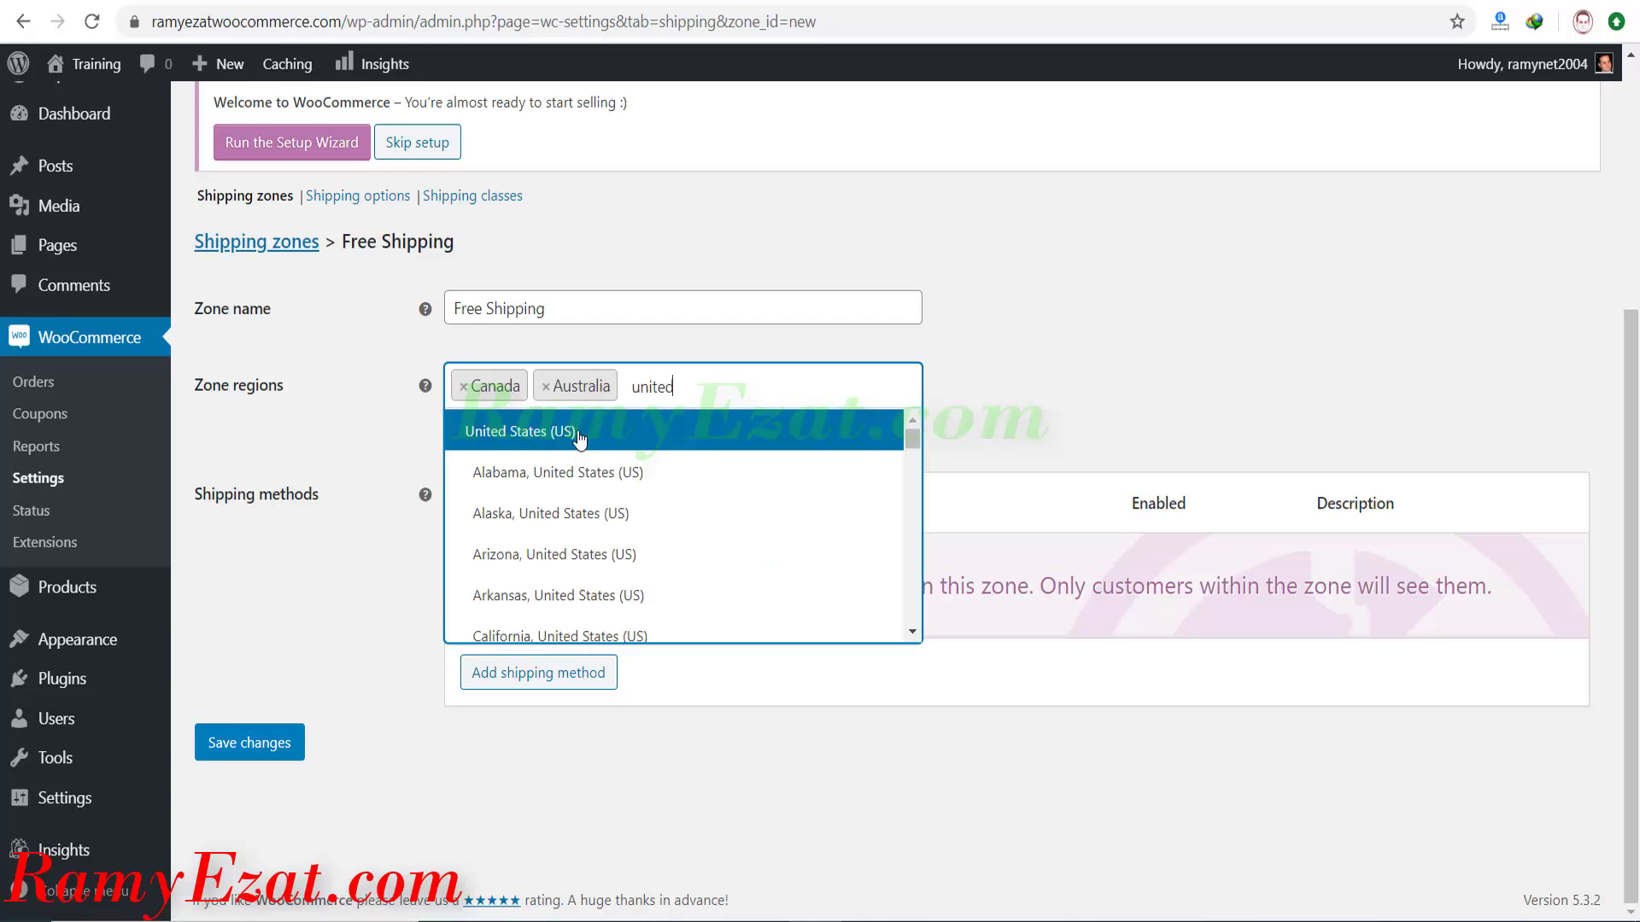
click(580, 439)
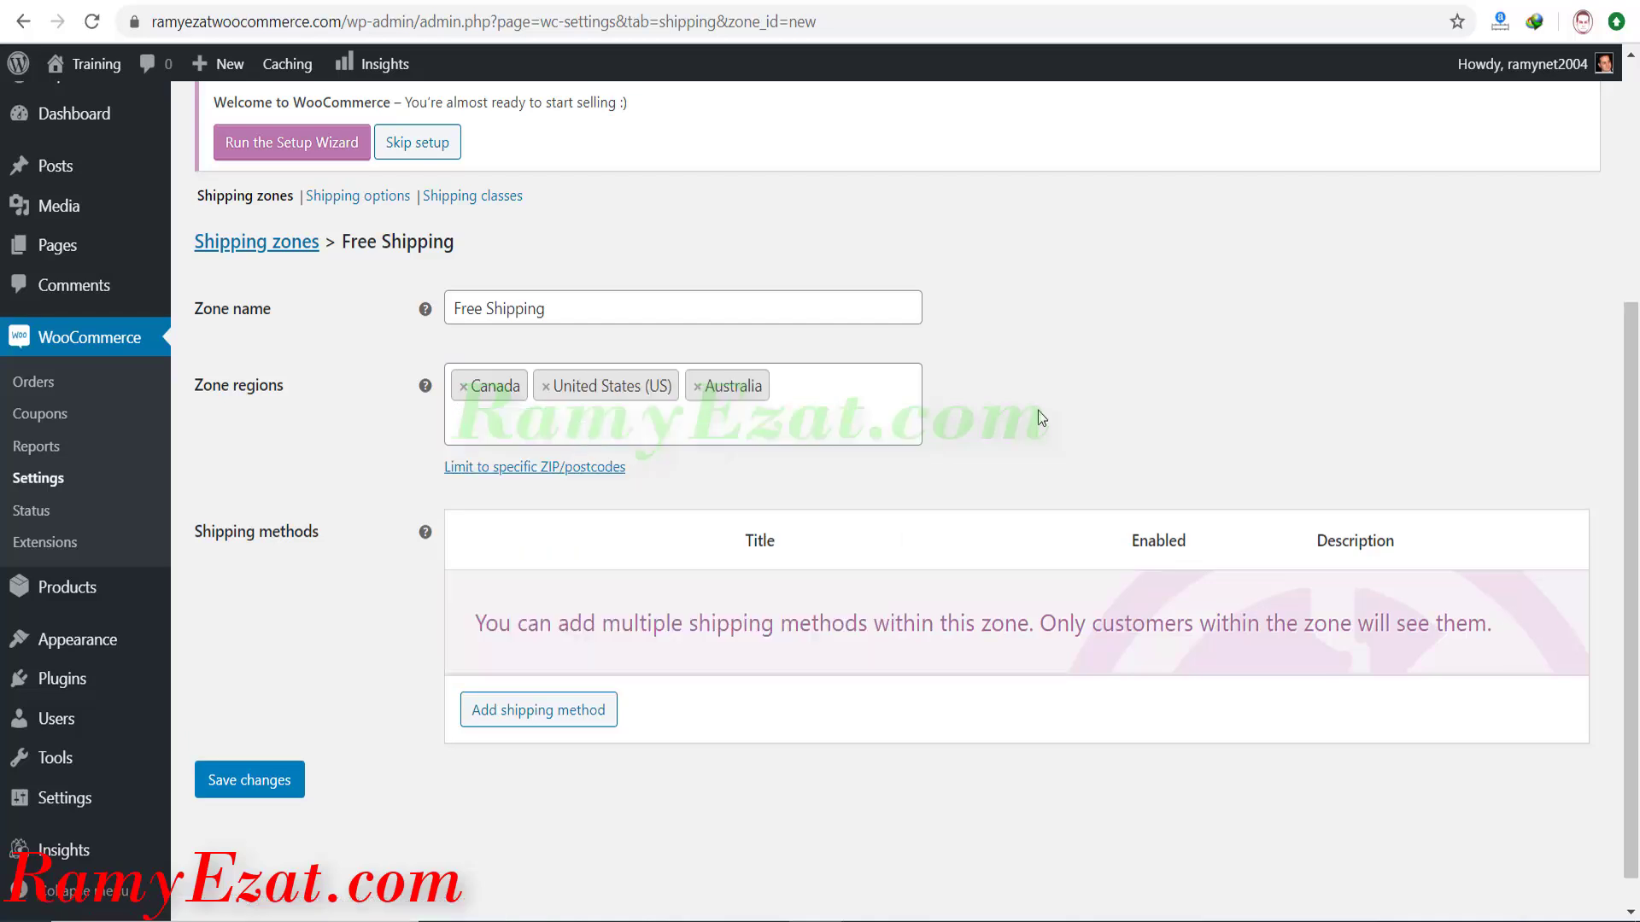
Add the Free shipping method to the Free Shipping zone.
click(579, 716)
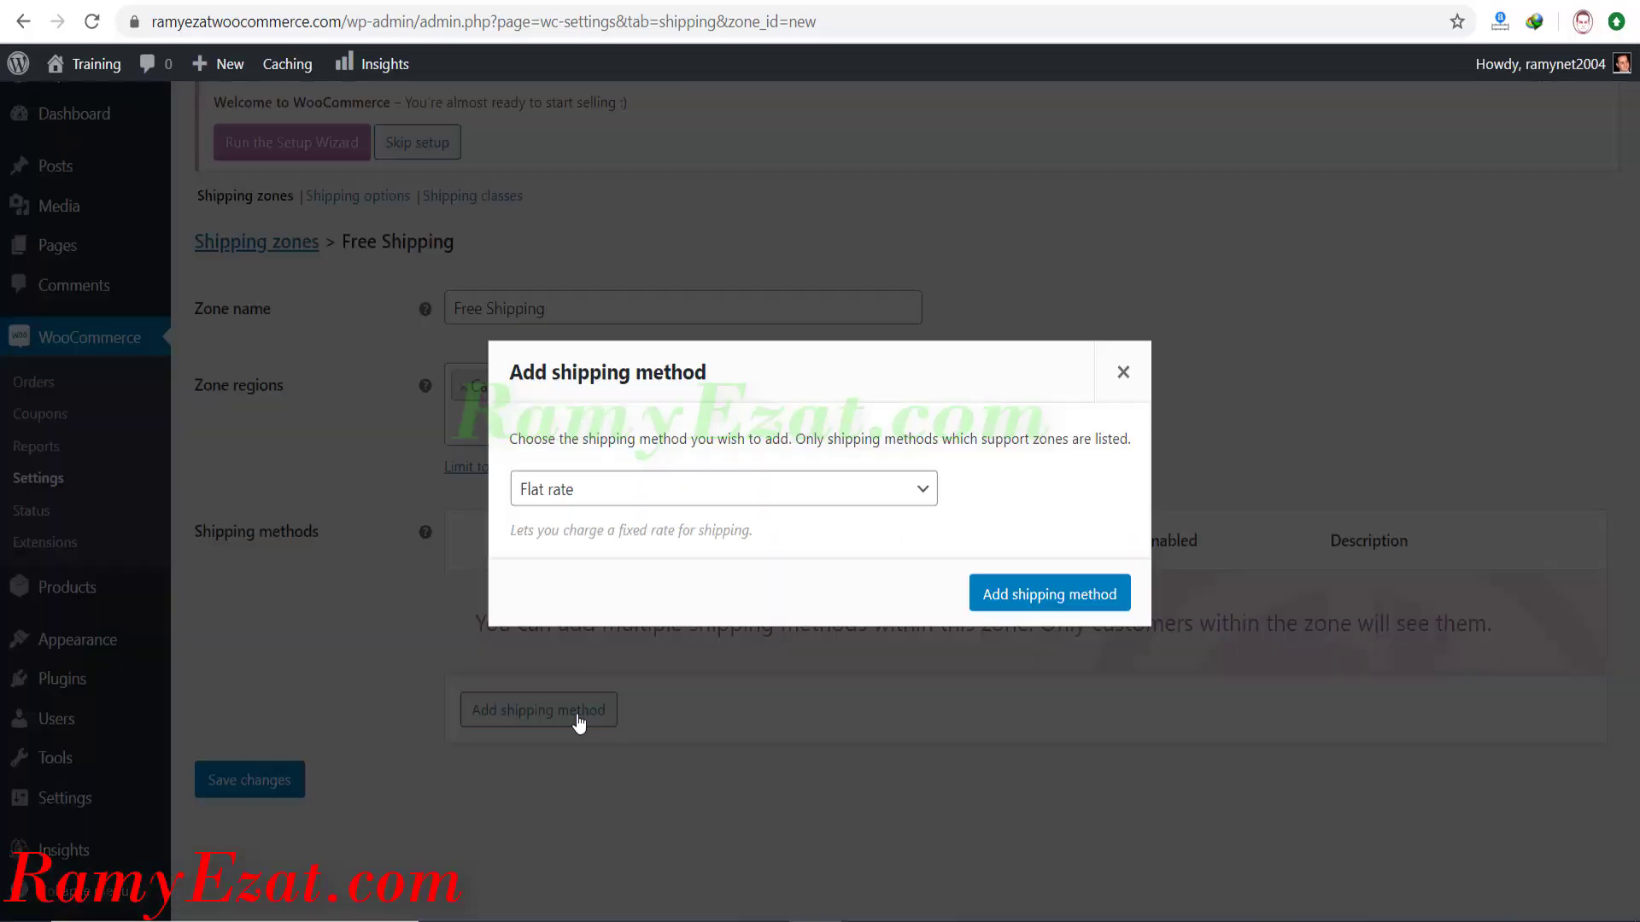
click(645, 500)
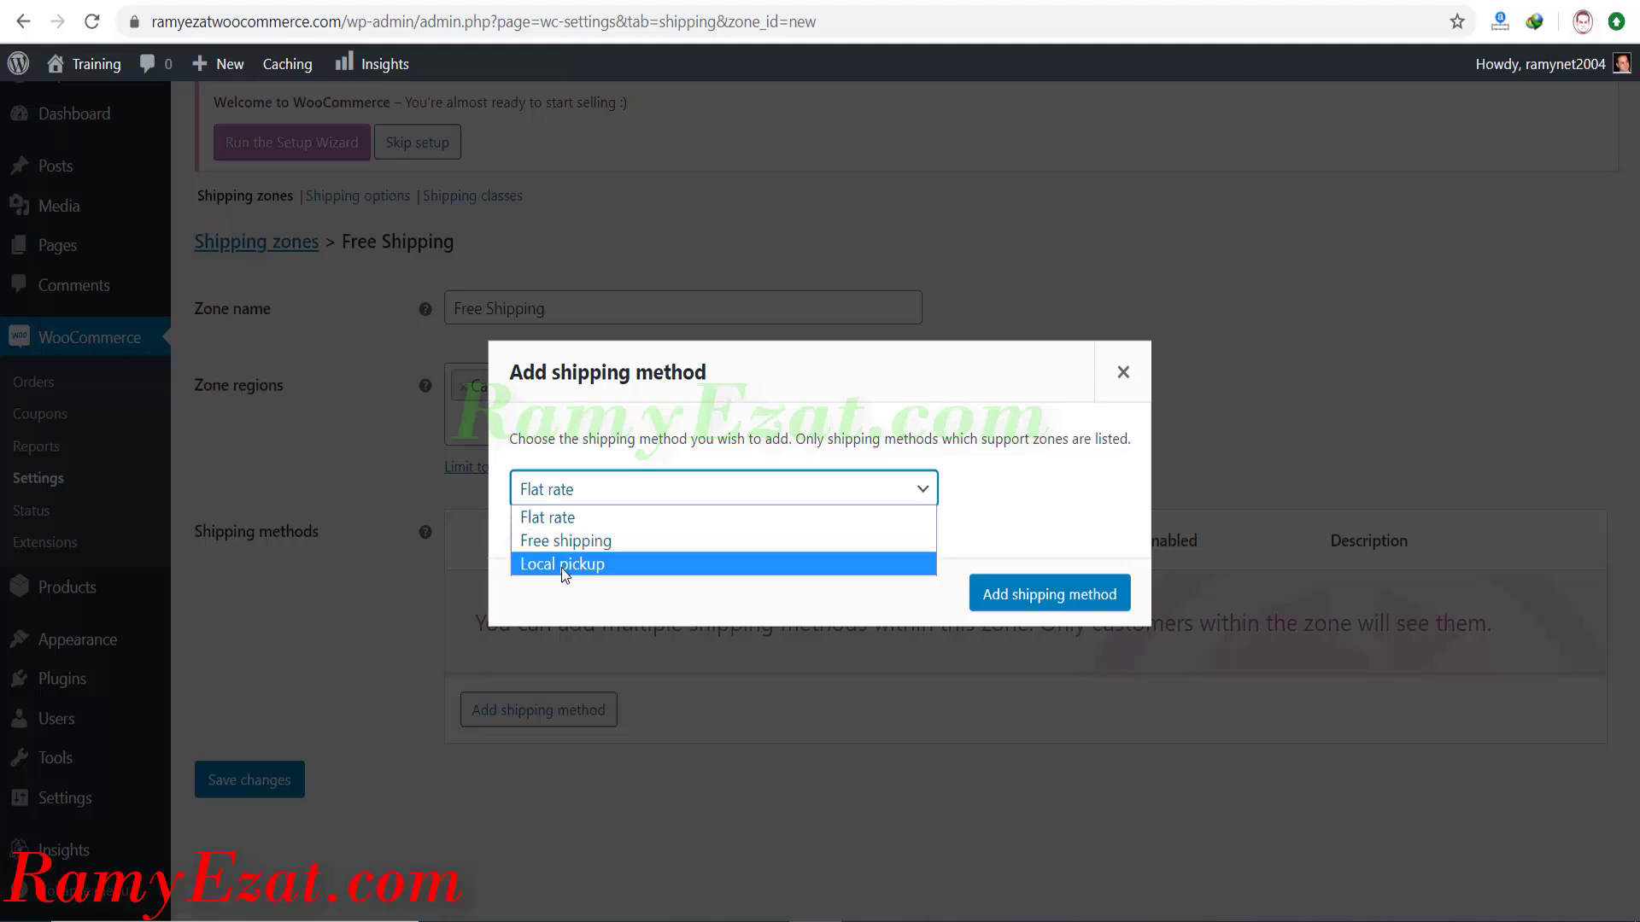
click(627, 538)
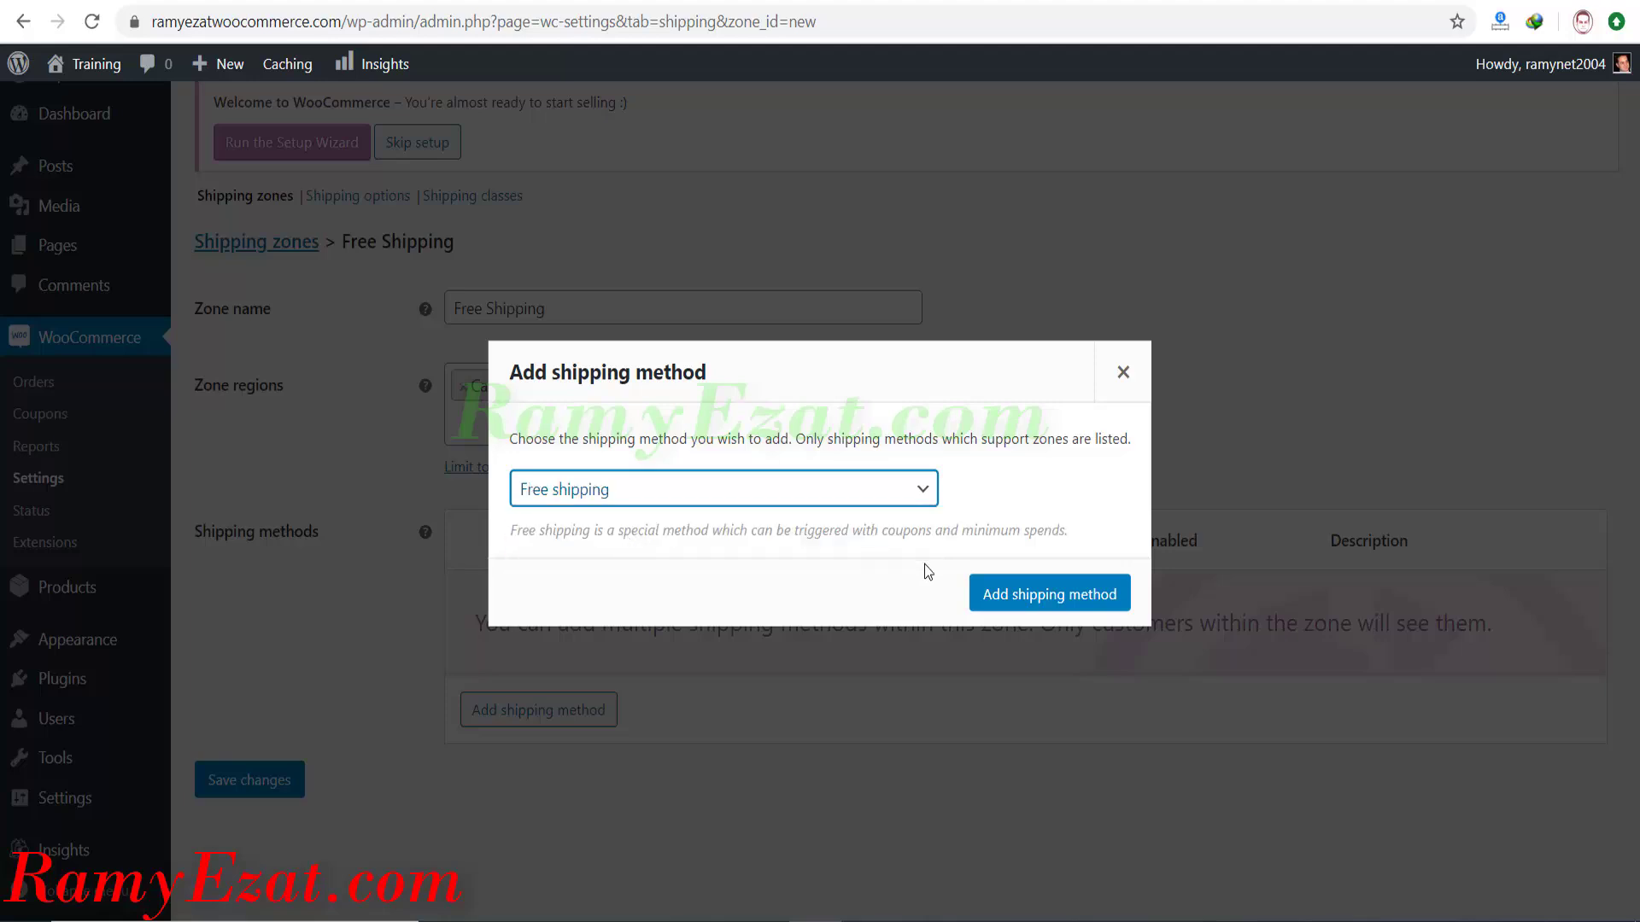
click(1002, 598)
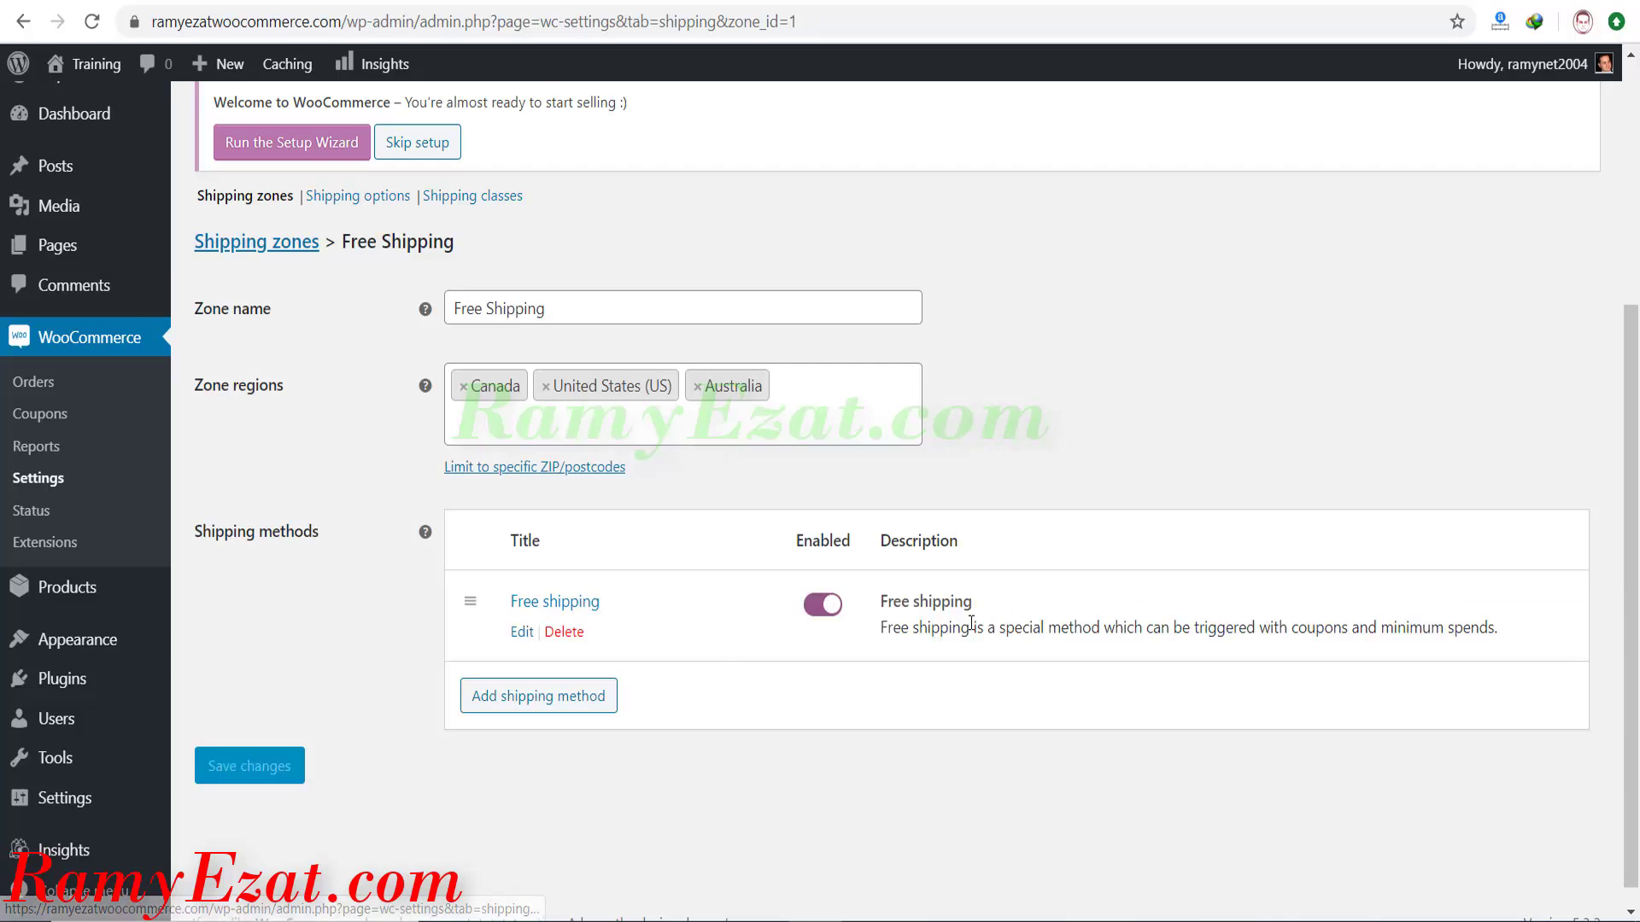
Reopen the store's shipping settings and check the Free Shipping zone's regions and method in the zone list.
scroll(1637, 670, down, 1)
click(48, 482)
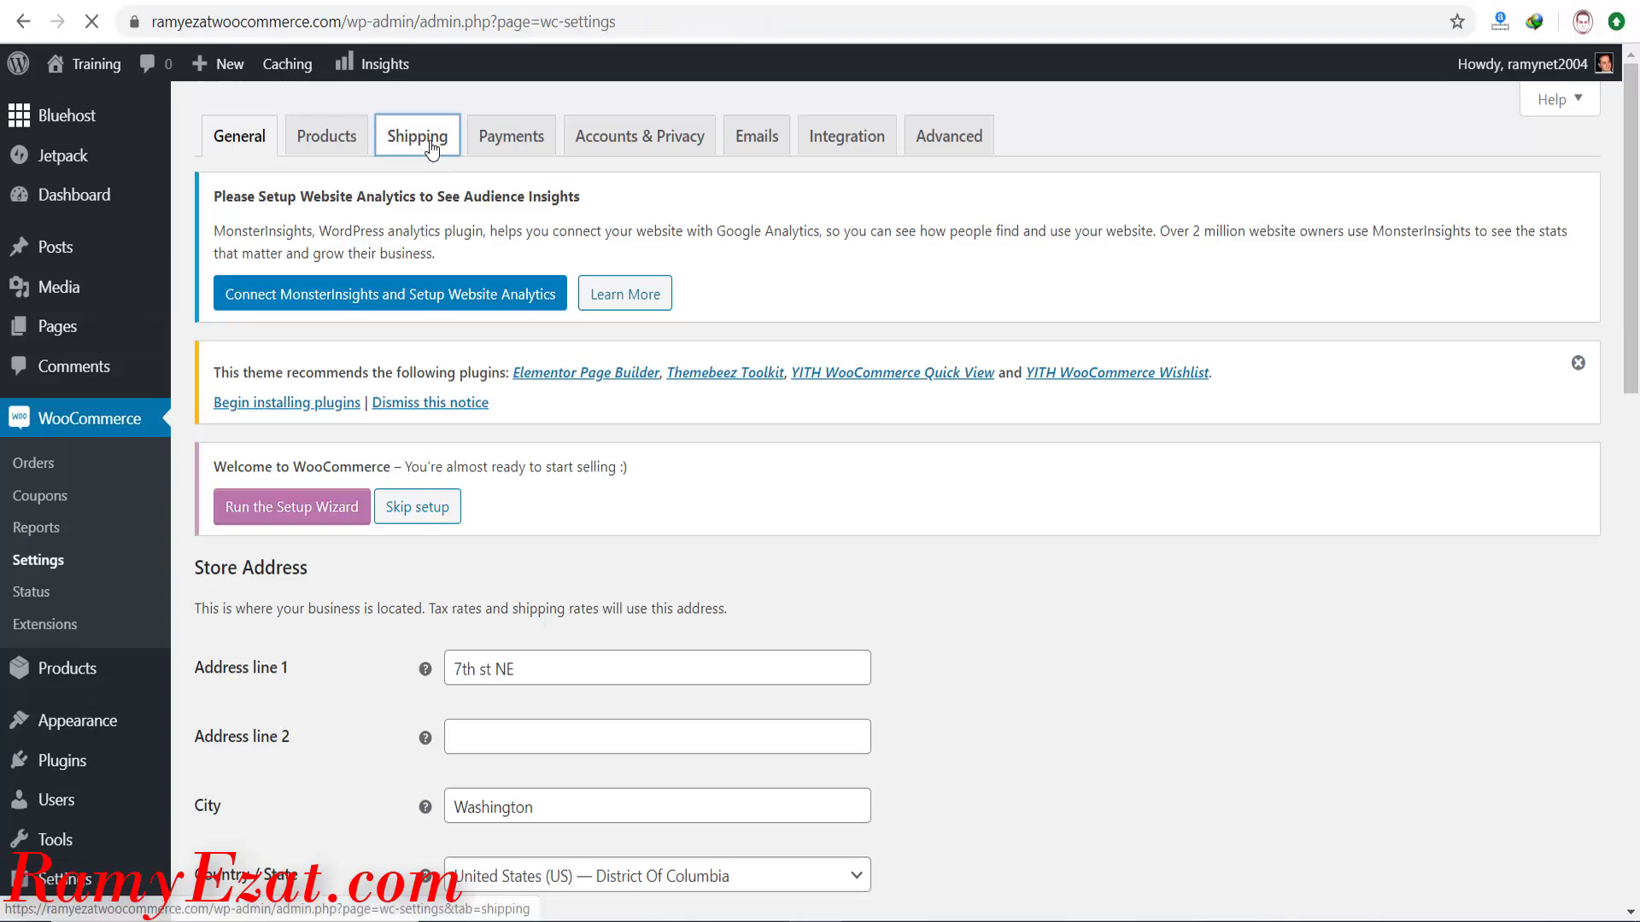
click(418, 139)
scroll(762, 197, down, 2)
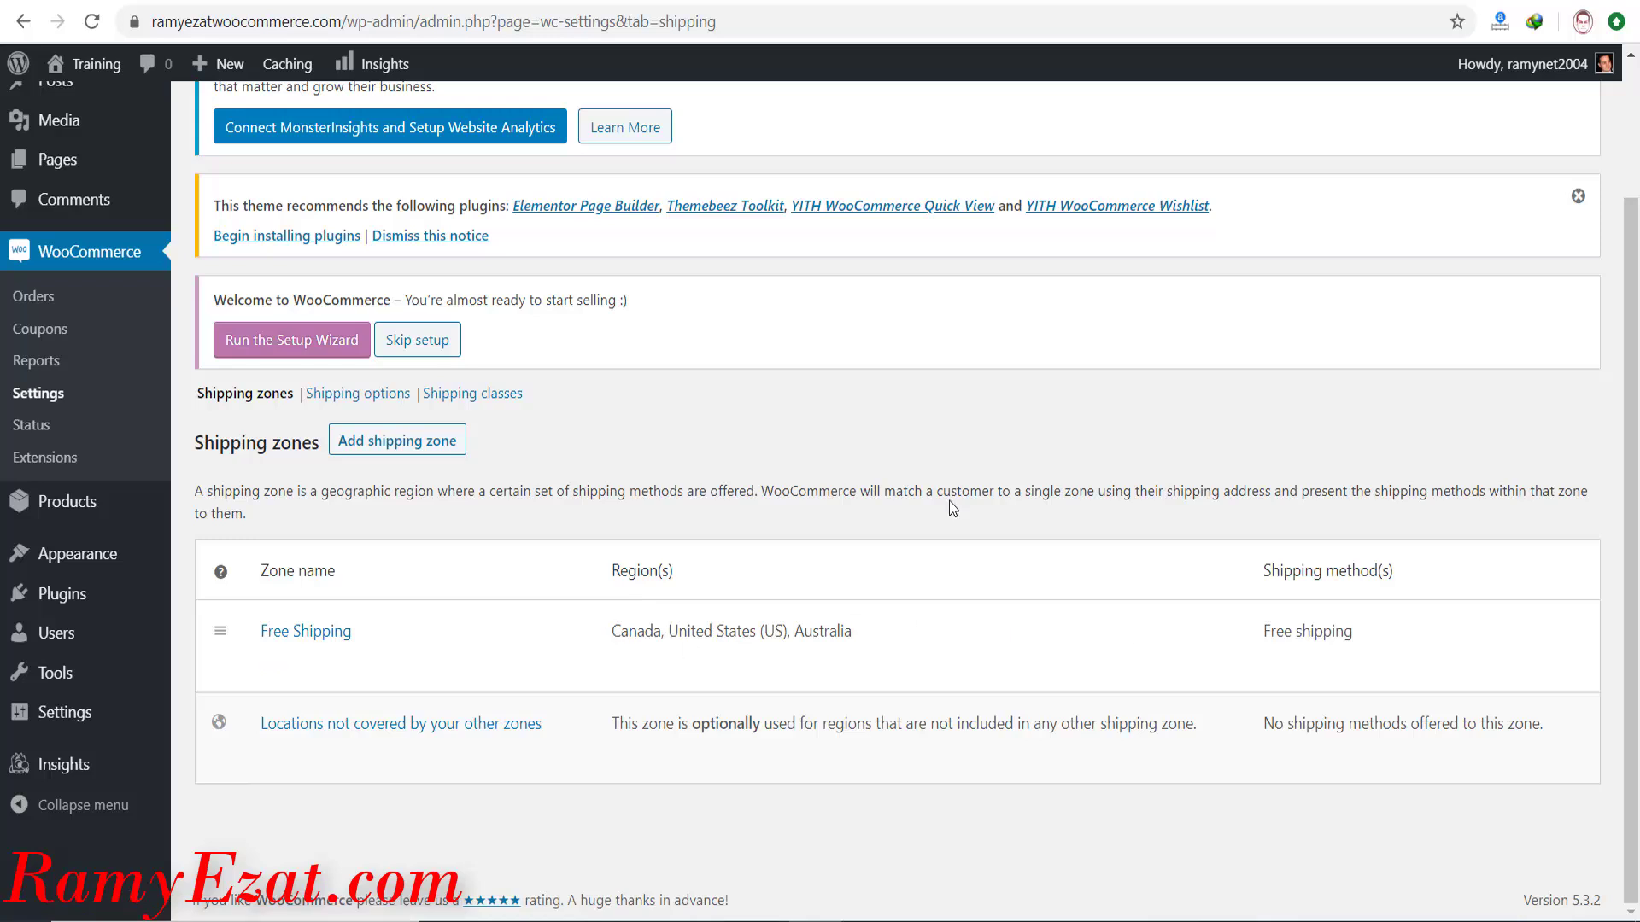
scroll(950, 501, up, 2)
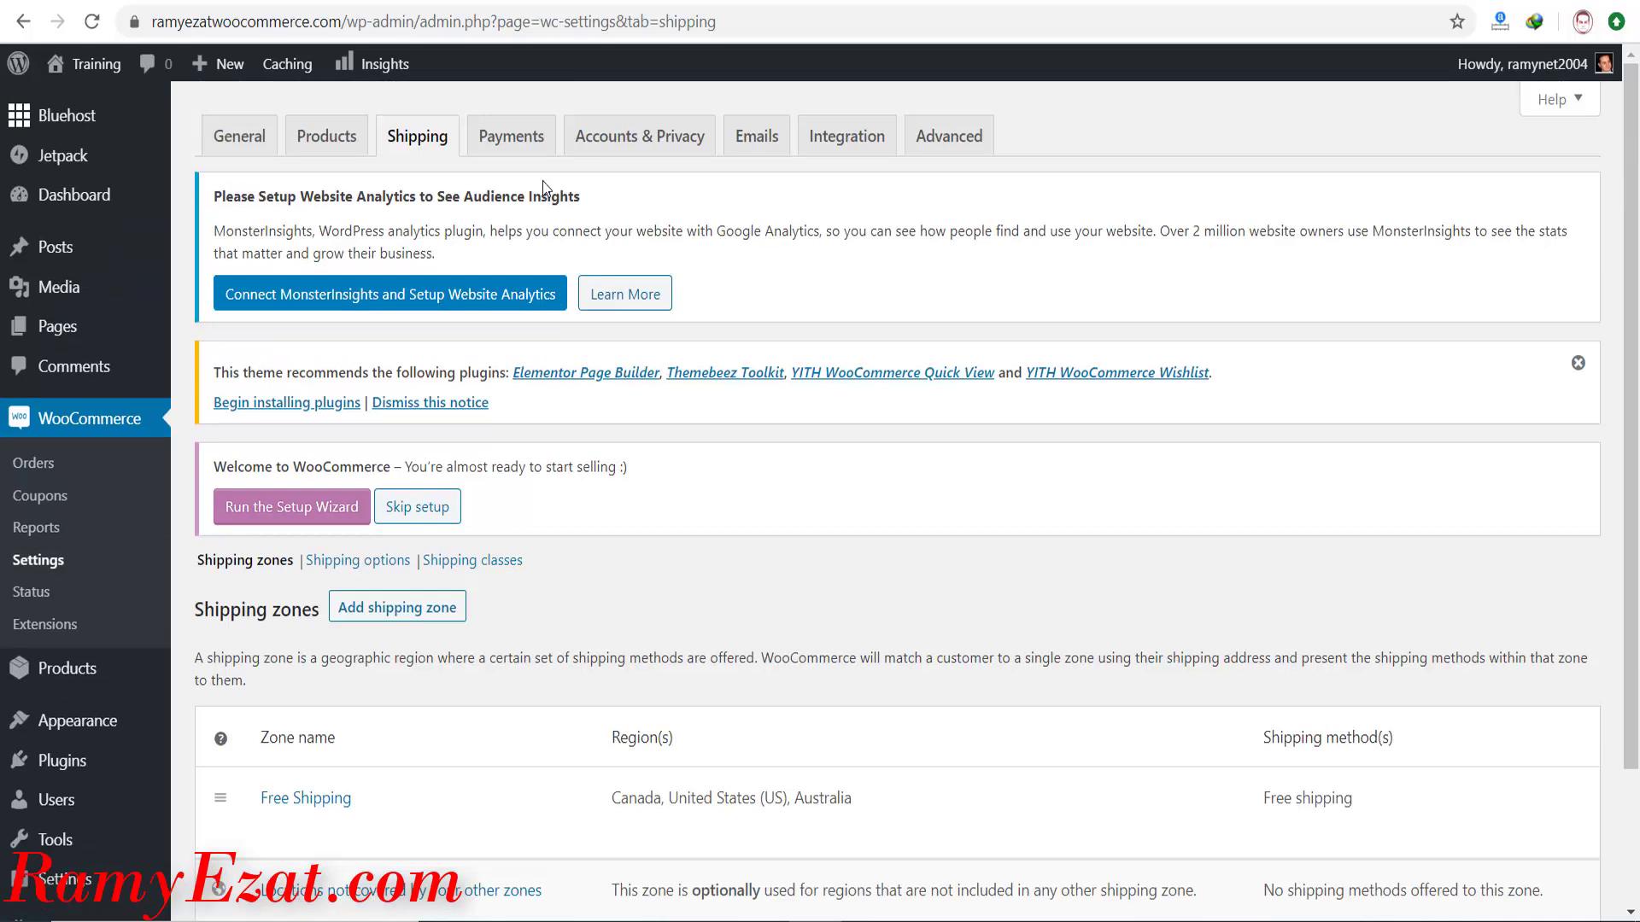
Open the payment settings and enable PayPal as a payment method.
click(520, 136)
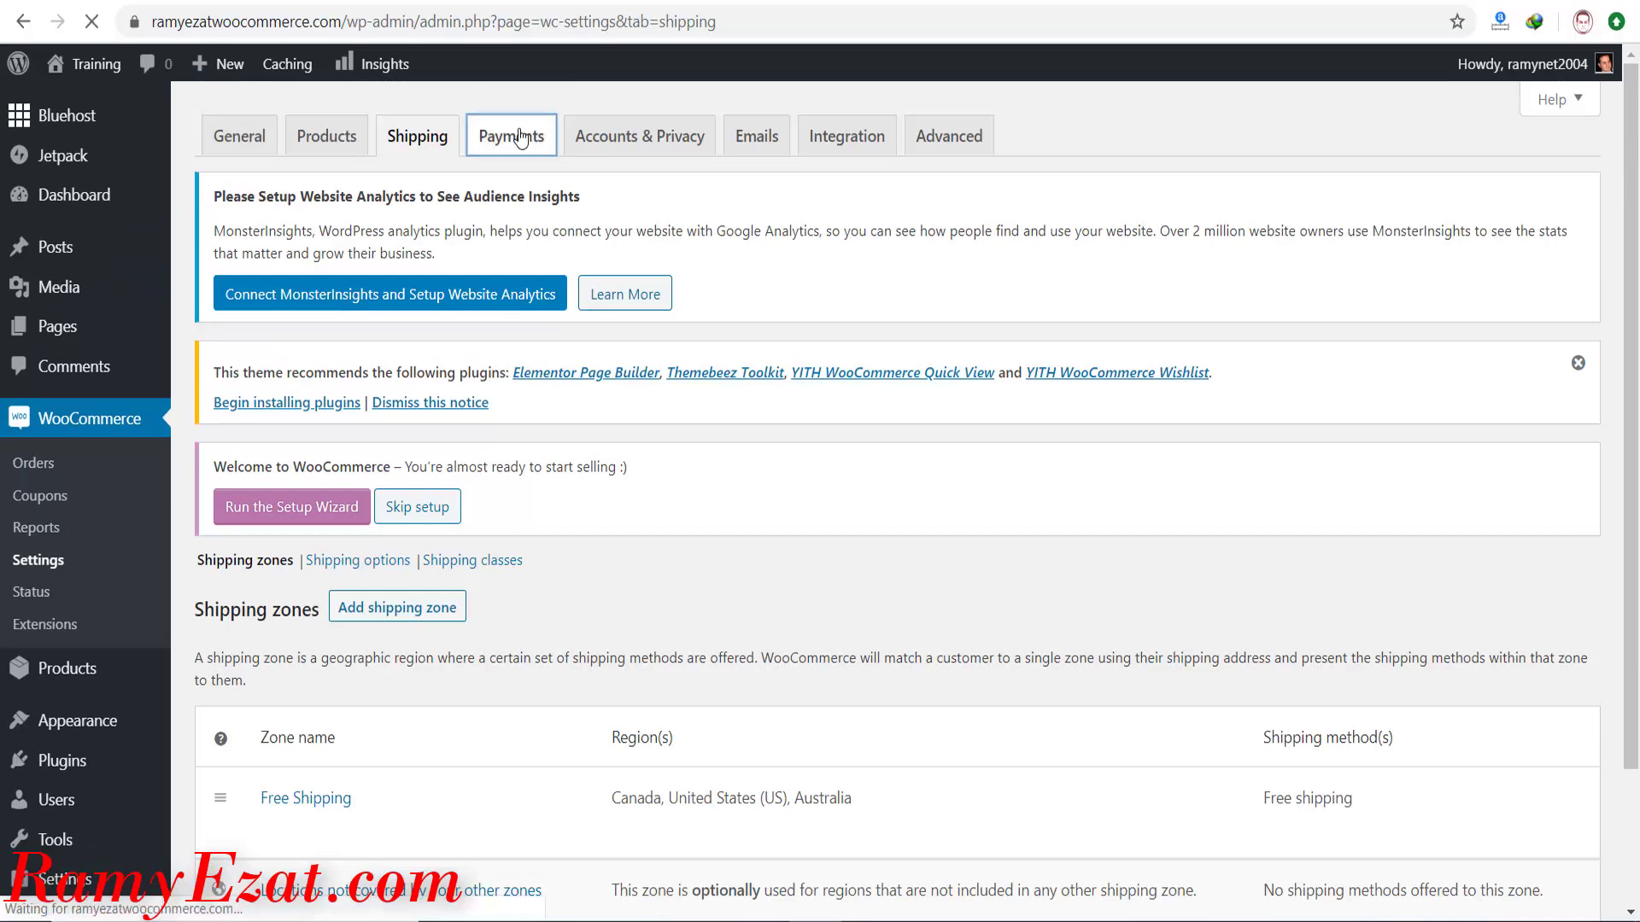
scroll(570, 559, down, 2)
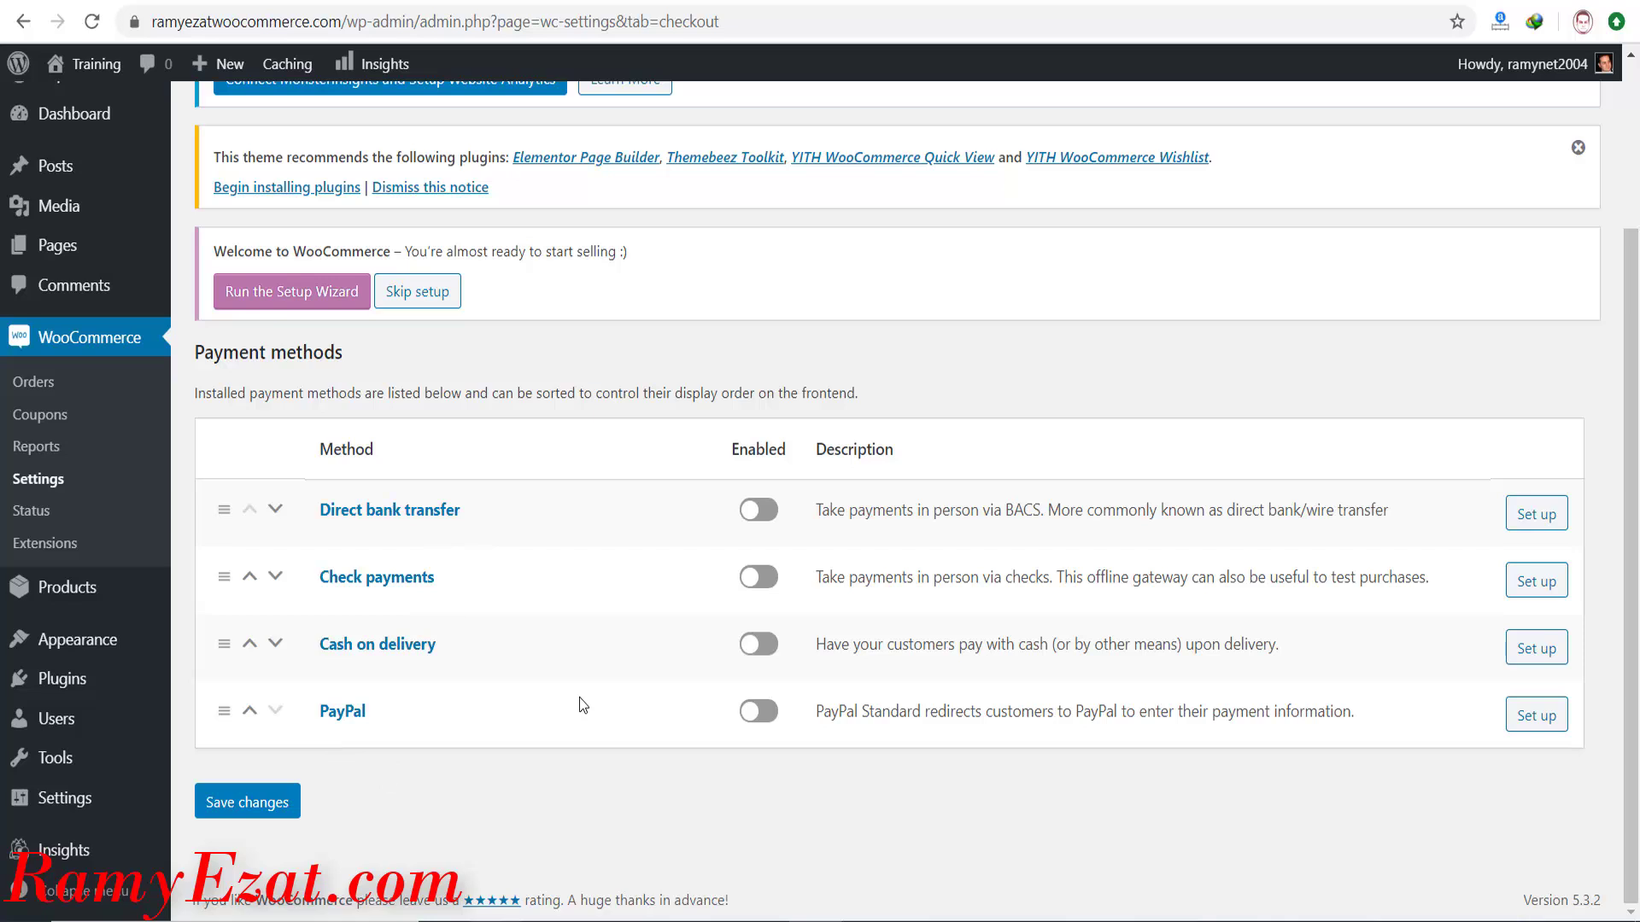
click(756, 713)
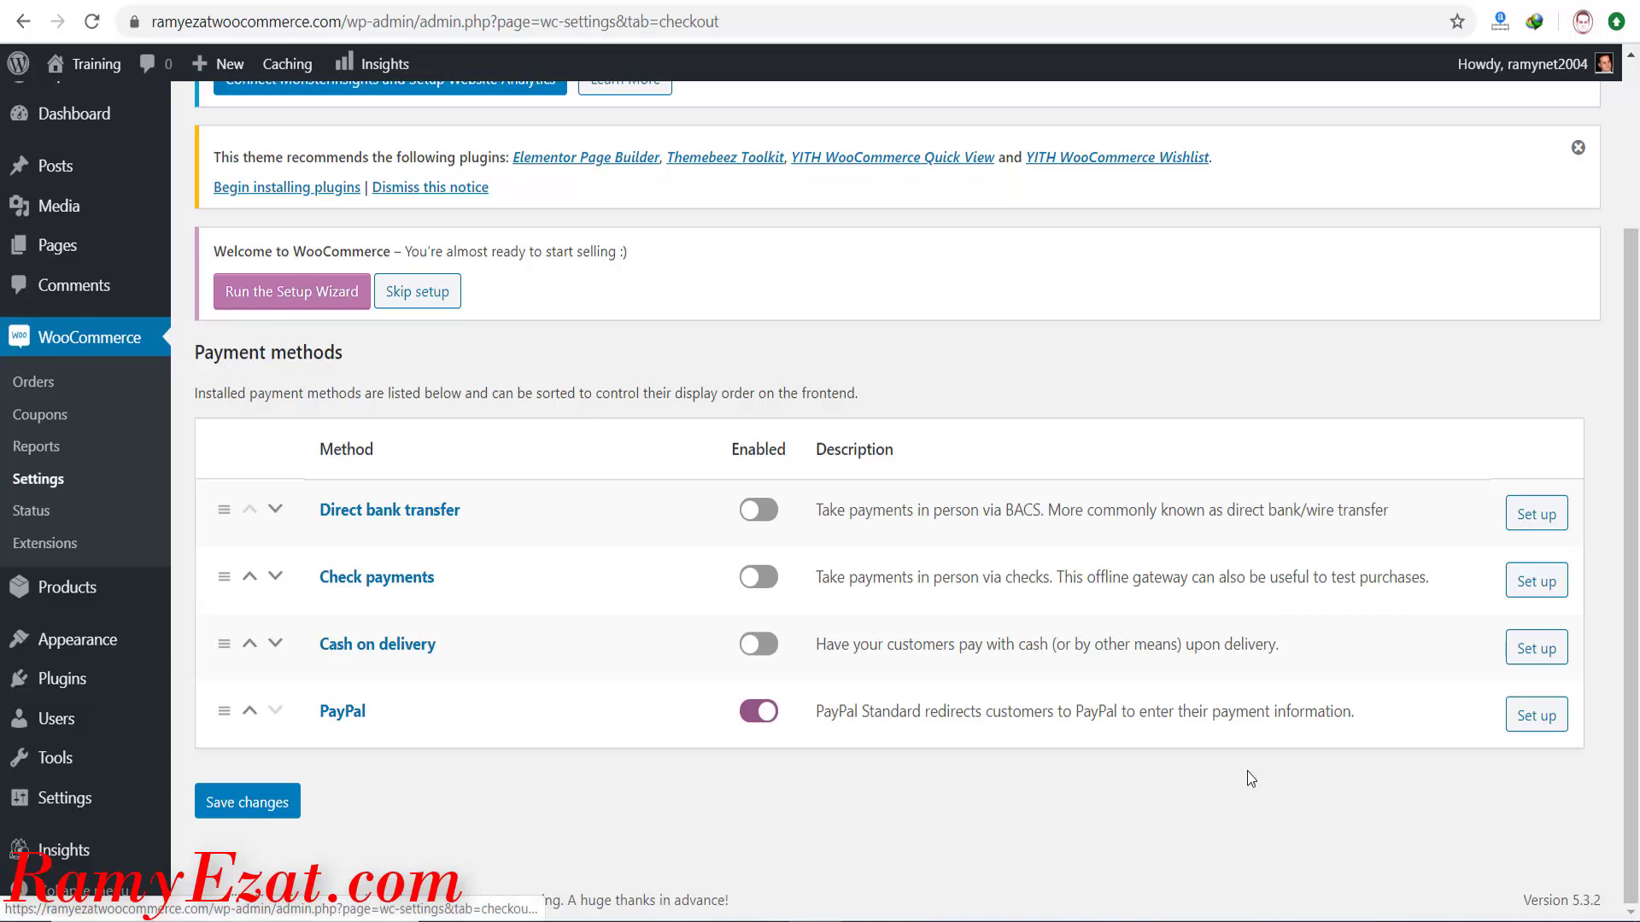
Open the PayPal setup, look through its options and save the settings with PayPal Standard enabled.
click(1550, 721)
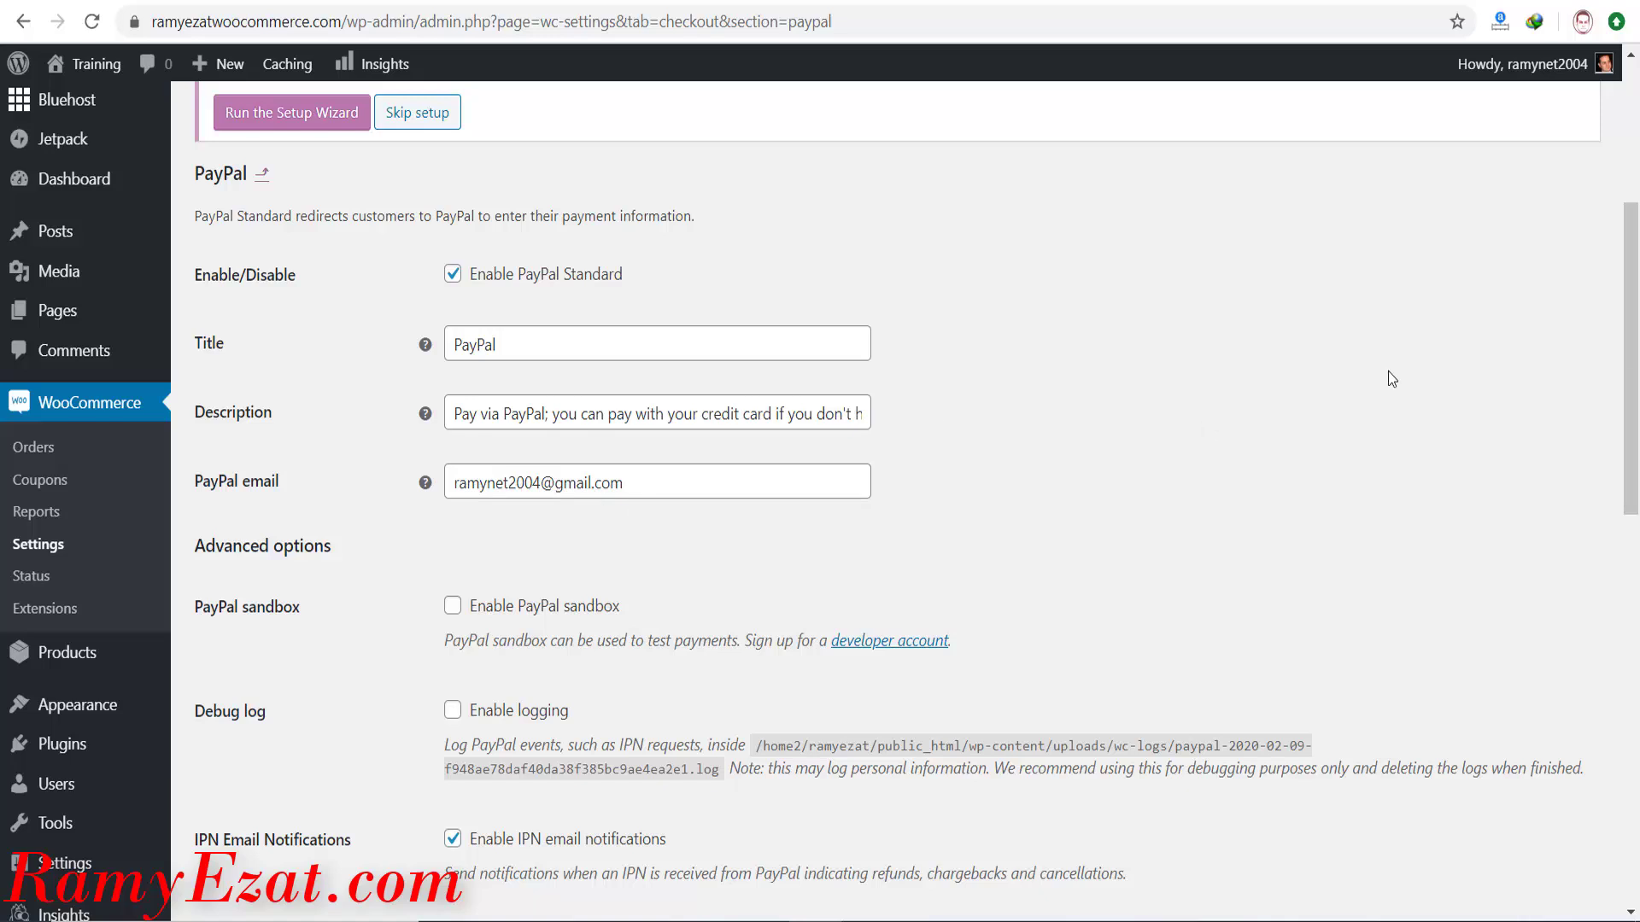
drag(1631, 374, 1633, 636)
scroll(1636, 649, down, 5)
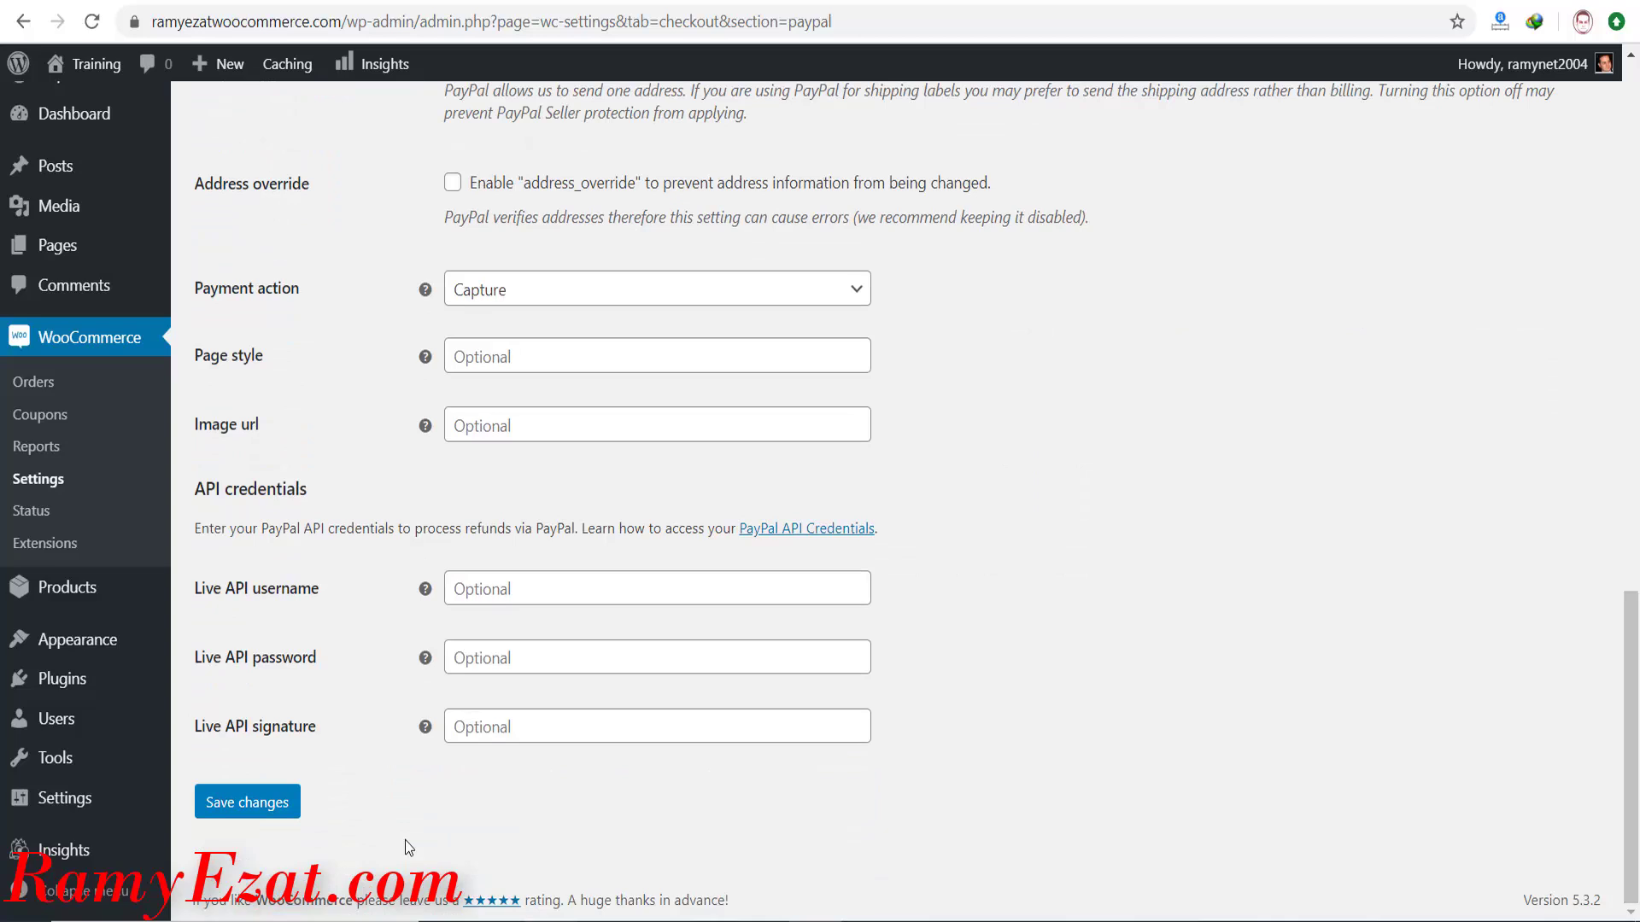
click(250, 813)
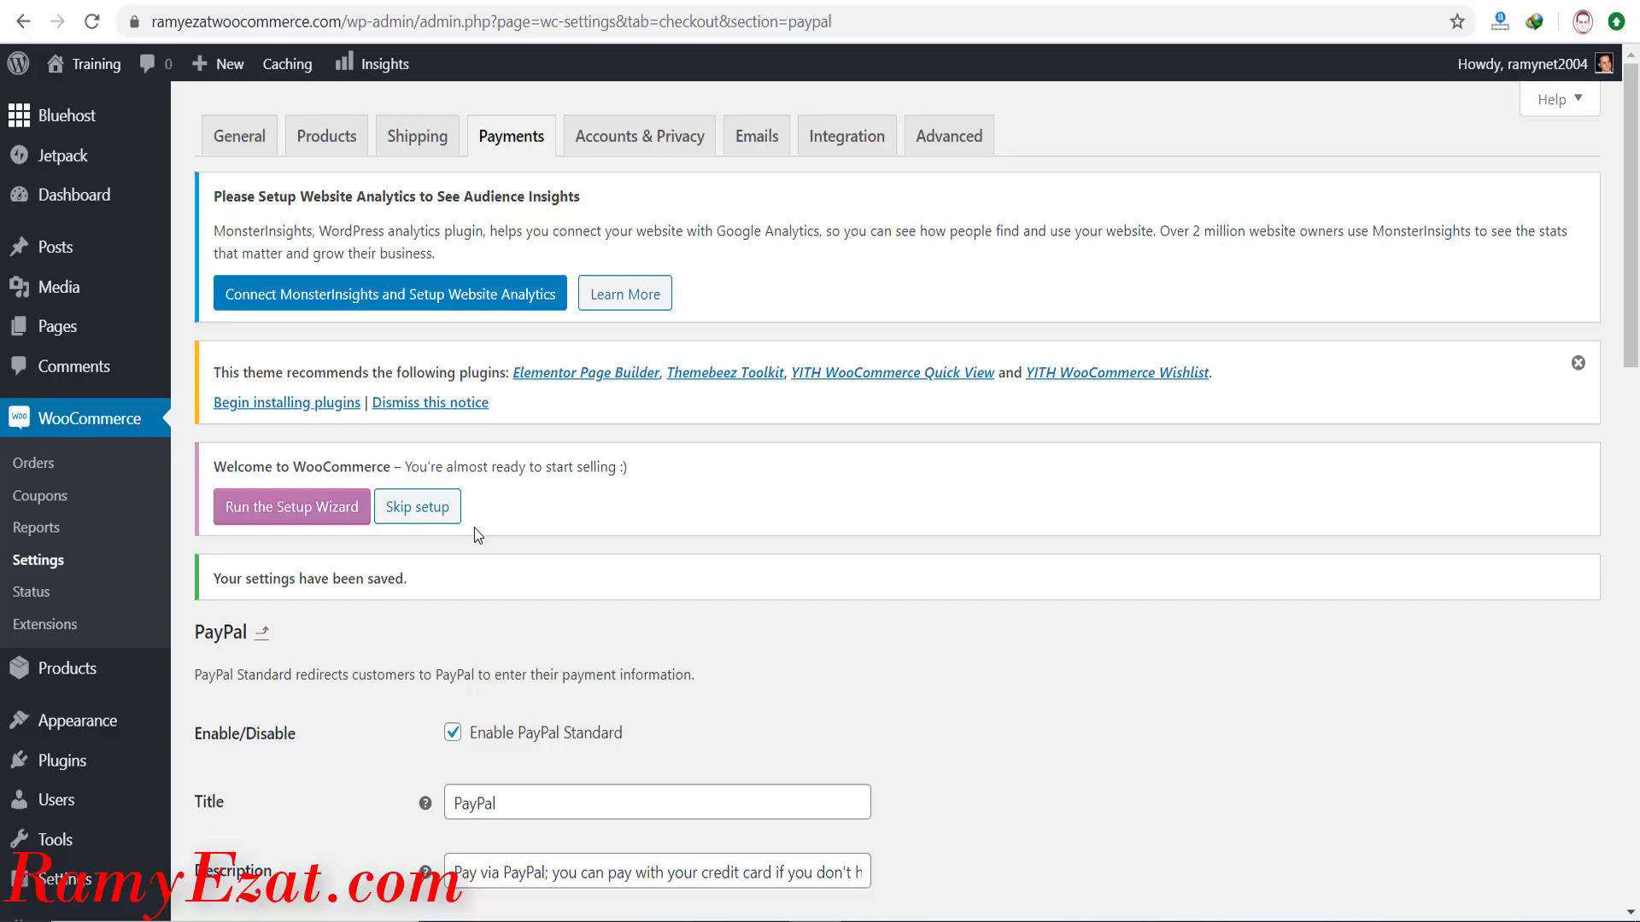
Return to the payment methods list and check the status of PayPal and the other methods.
click(511, 140)
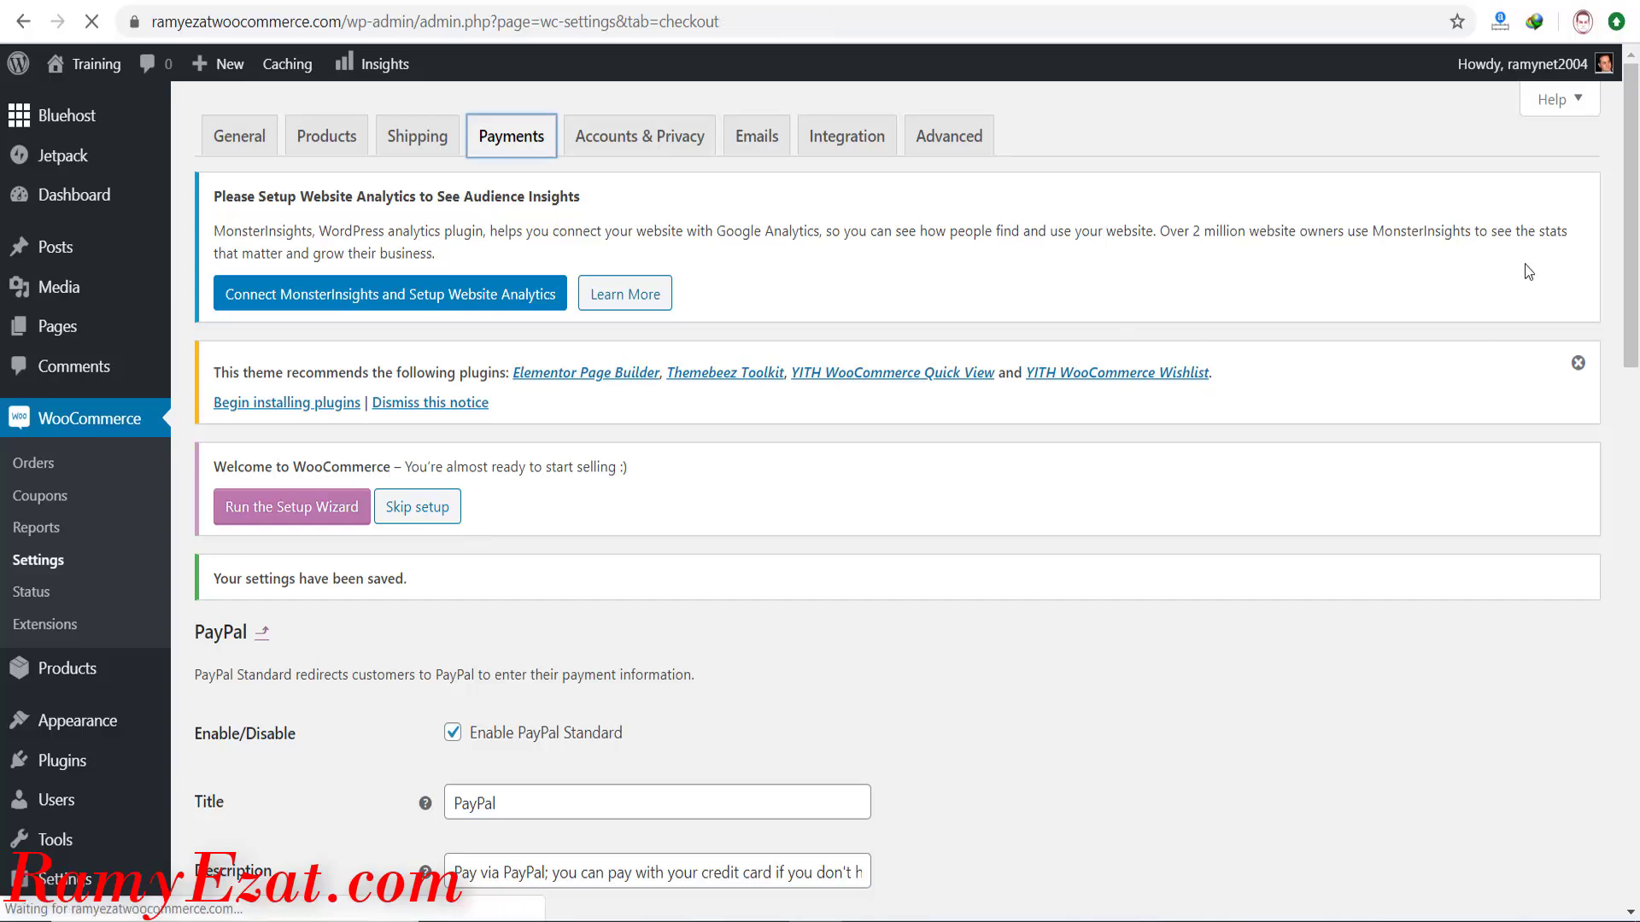
scroll(1524, 342, down, 3)
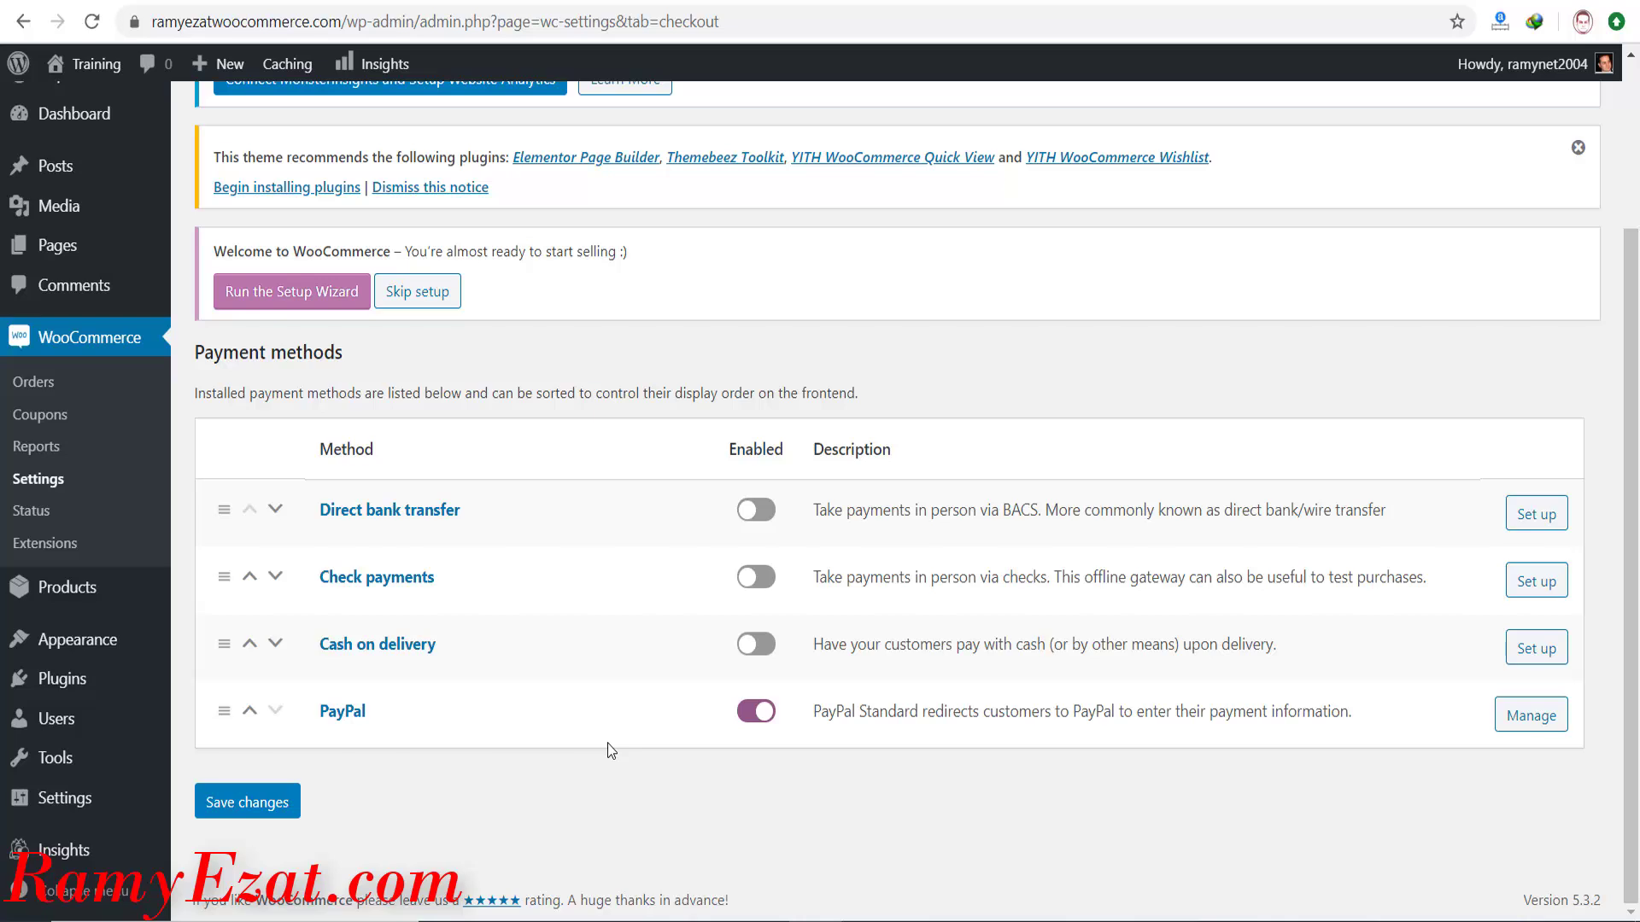
scroll(607, 743, up, 3)
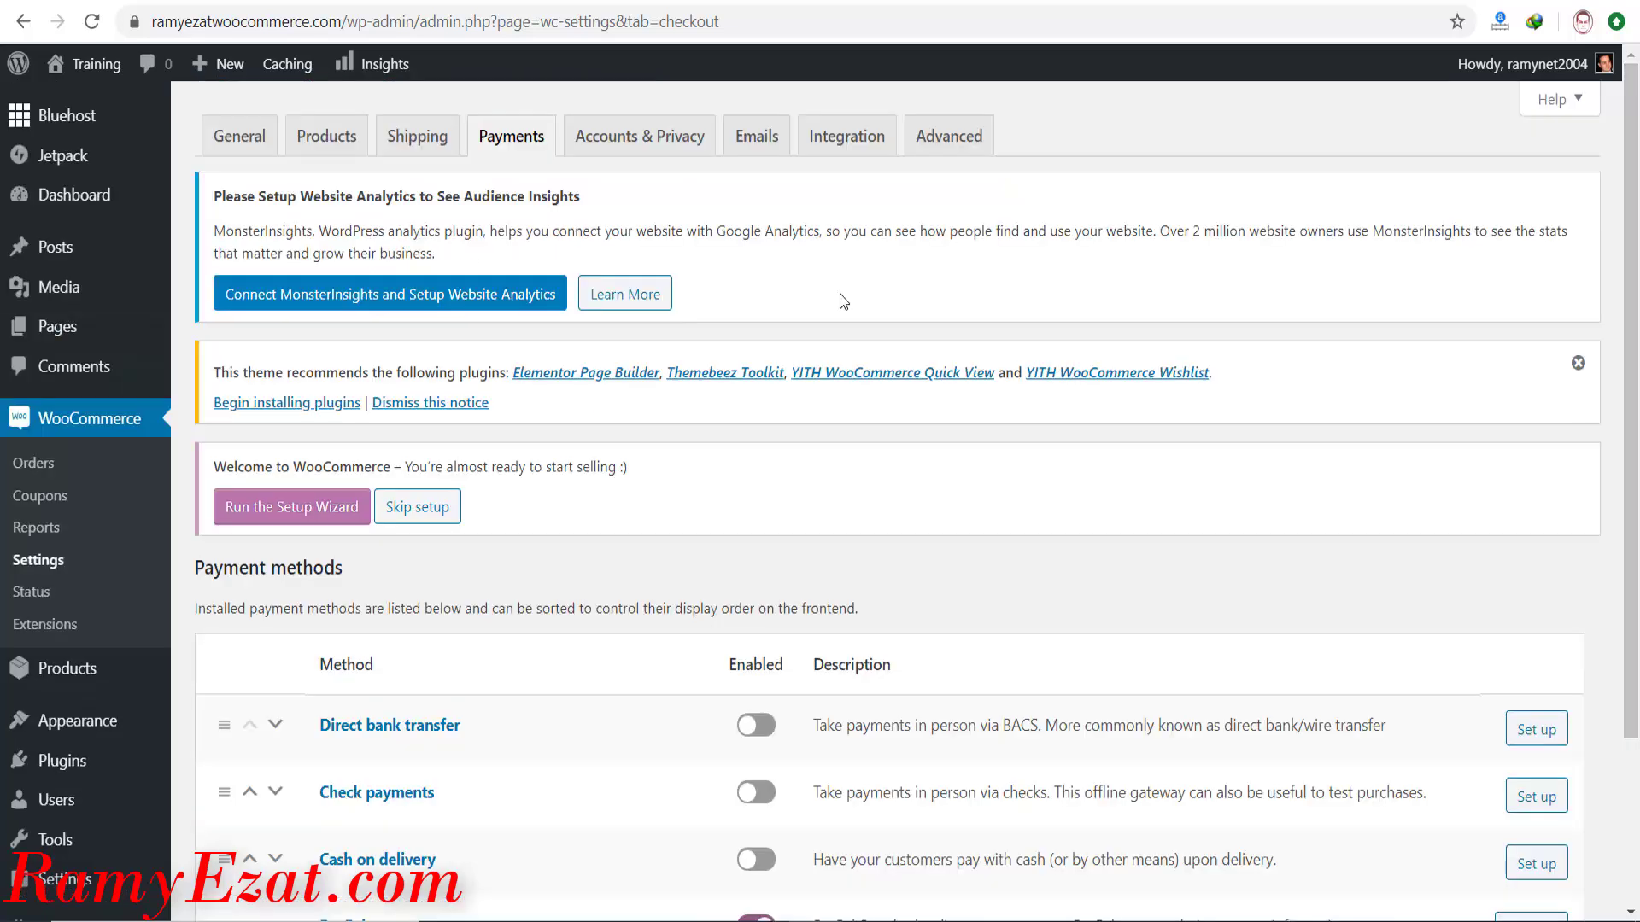
Open the accounts and privacy settings, review the account options and choose Privacy Policy as the privacy page.
click(630, 148)
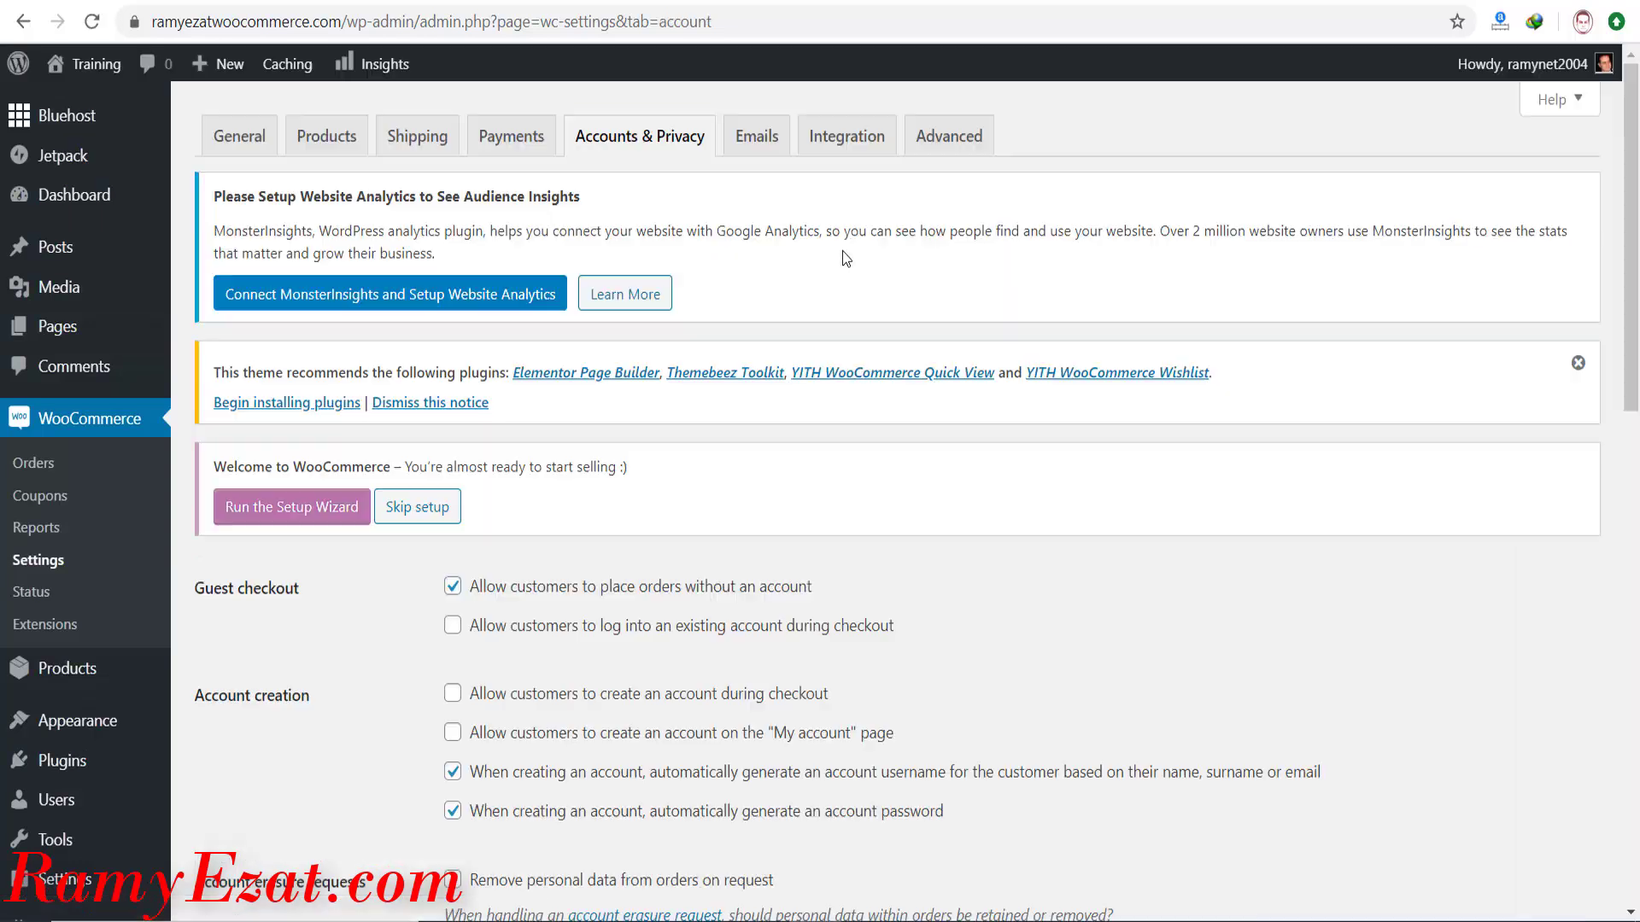
scroll(1054, 574, down, 2)
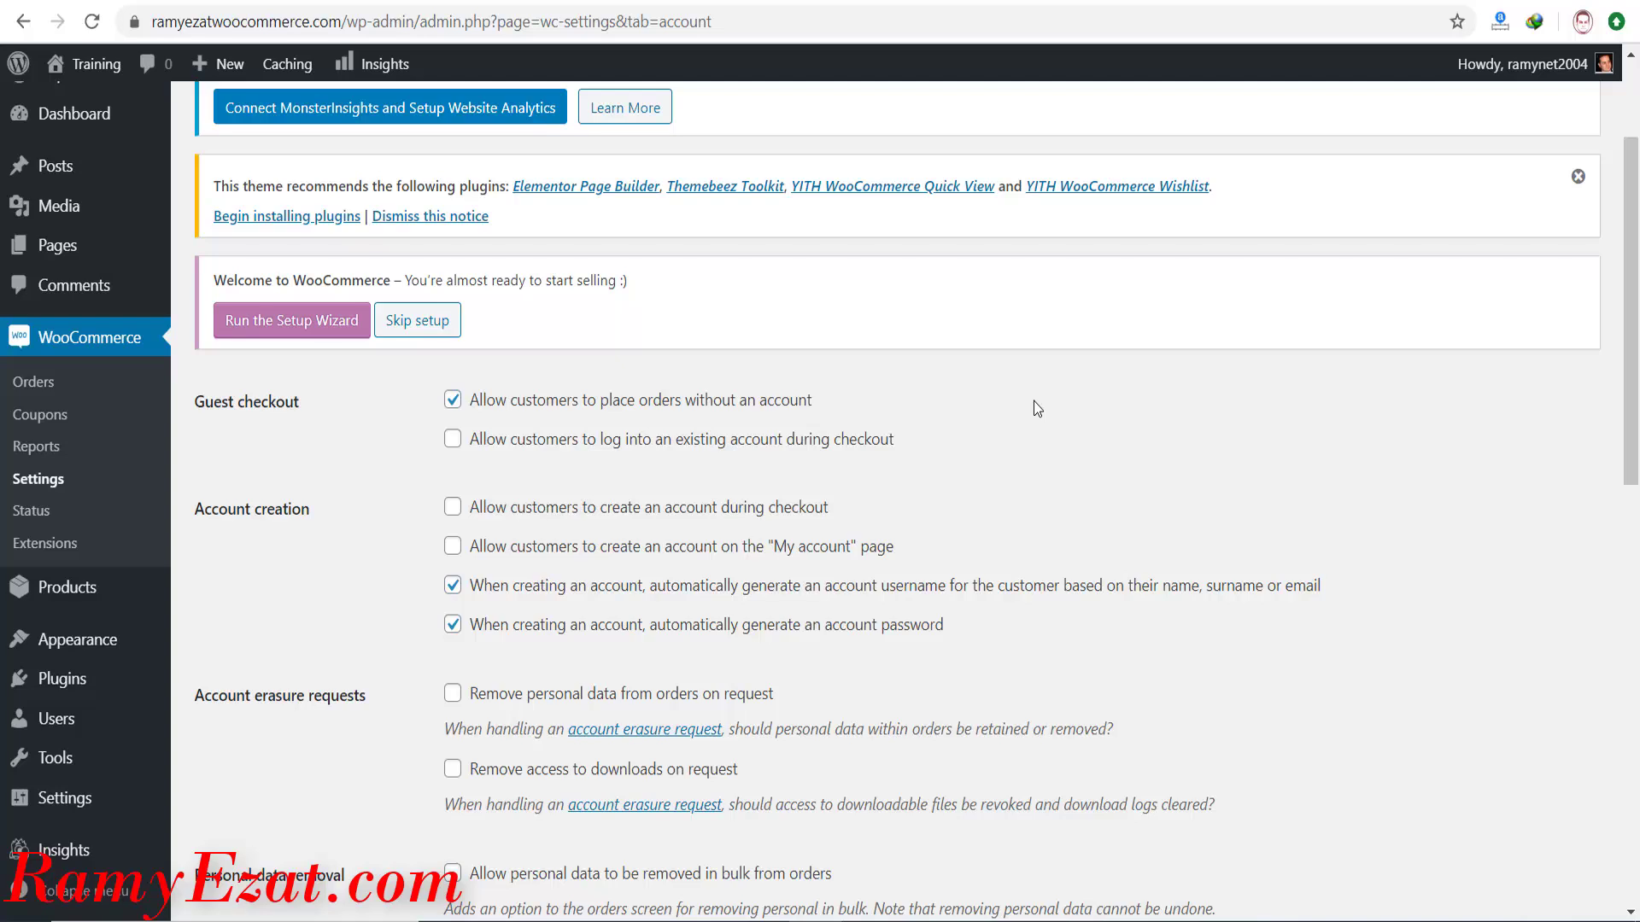
scroll(1033, 401, down, 2)
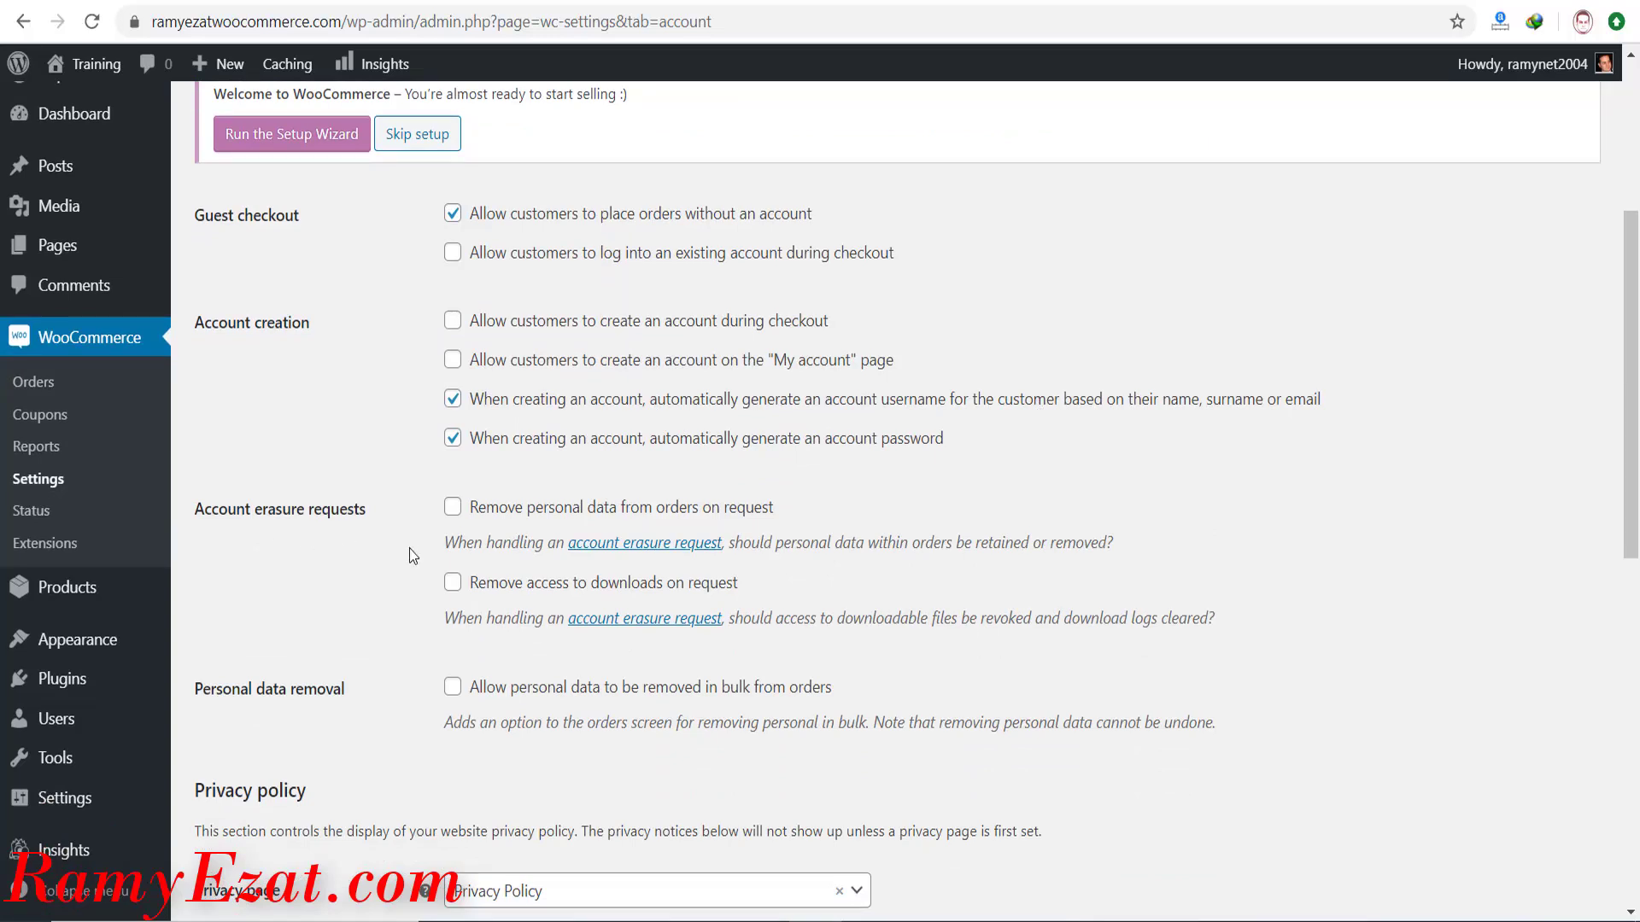
scroll(427, 555, down, 2)
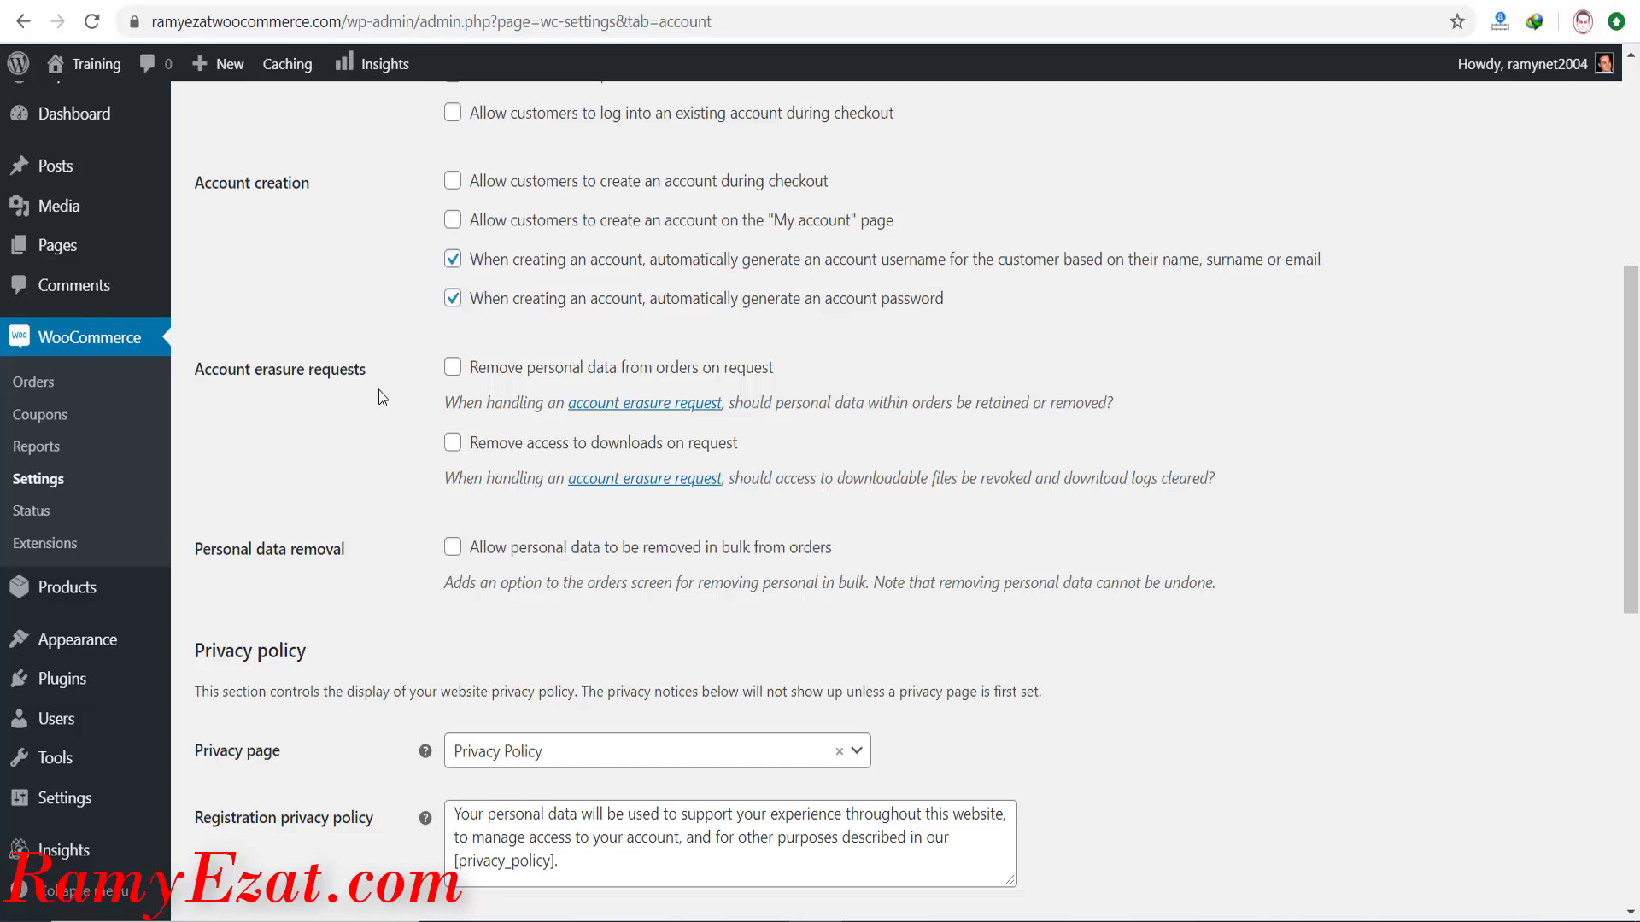
scroll(377, 389, down, 2)
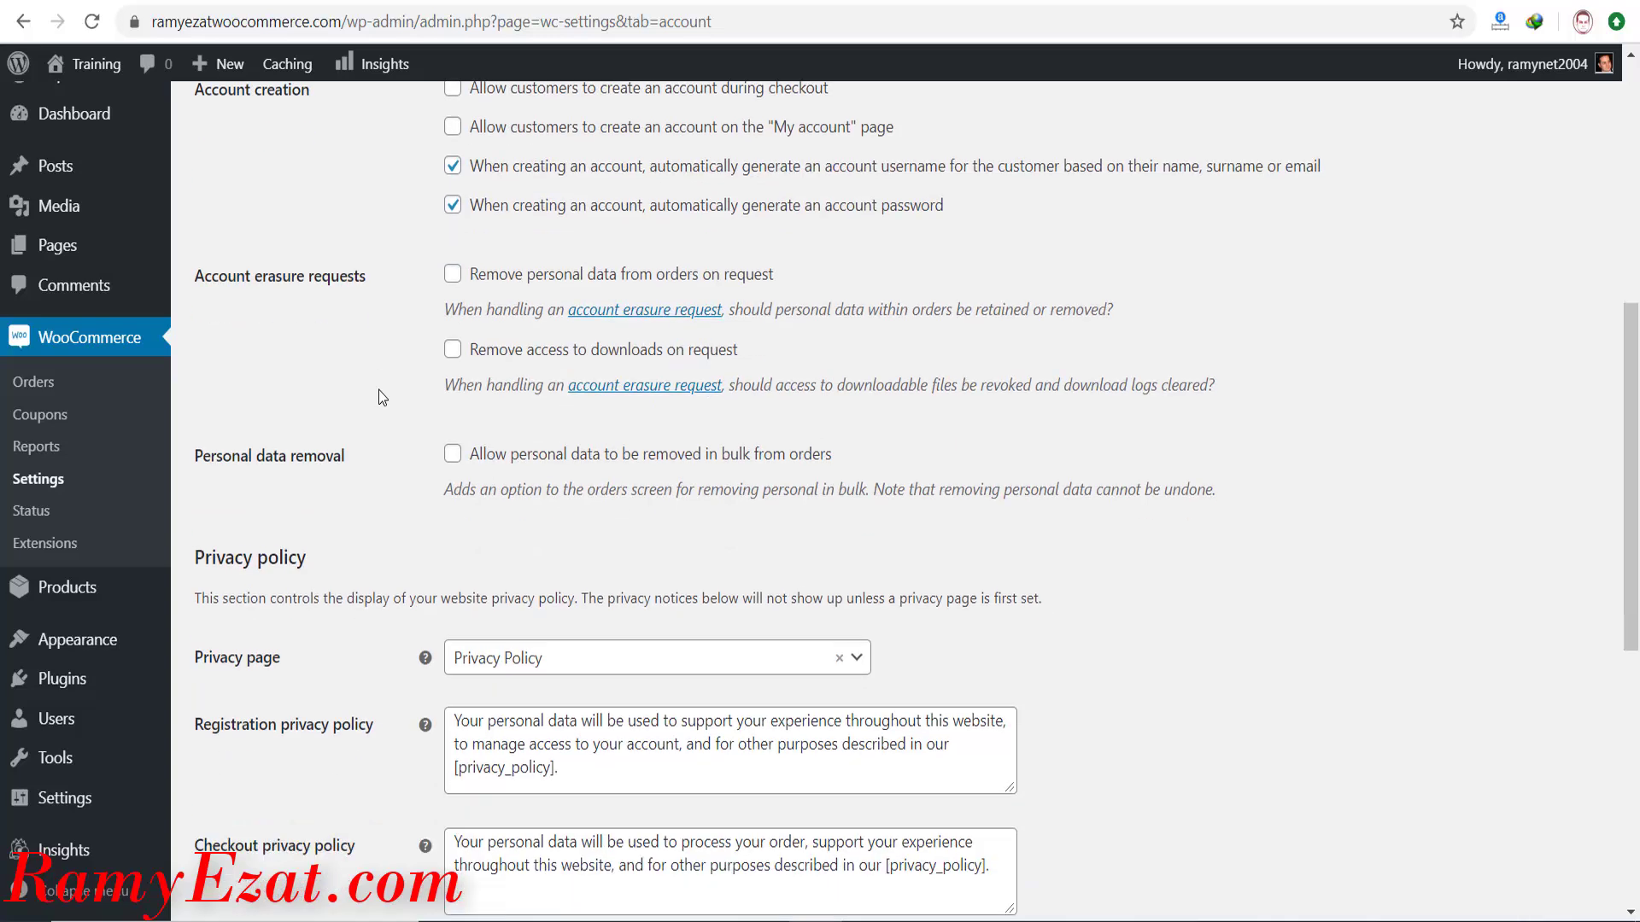
scroll(378, 397, down, 3)
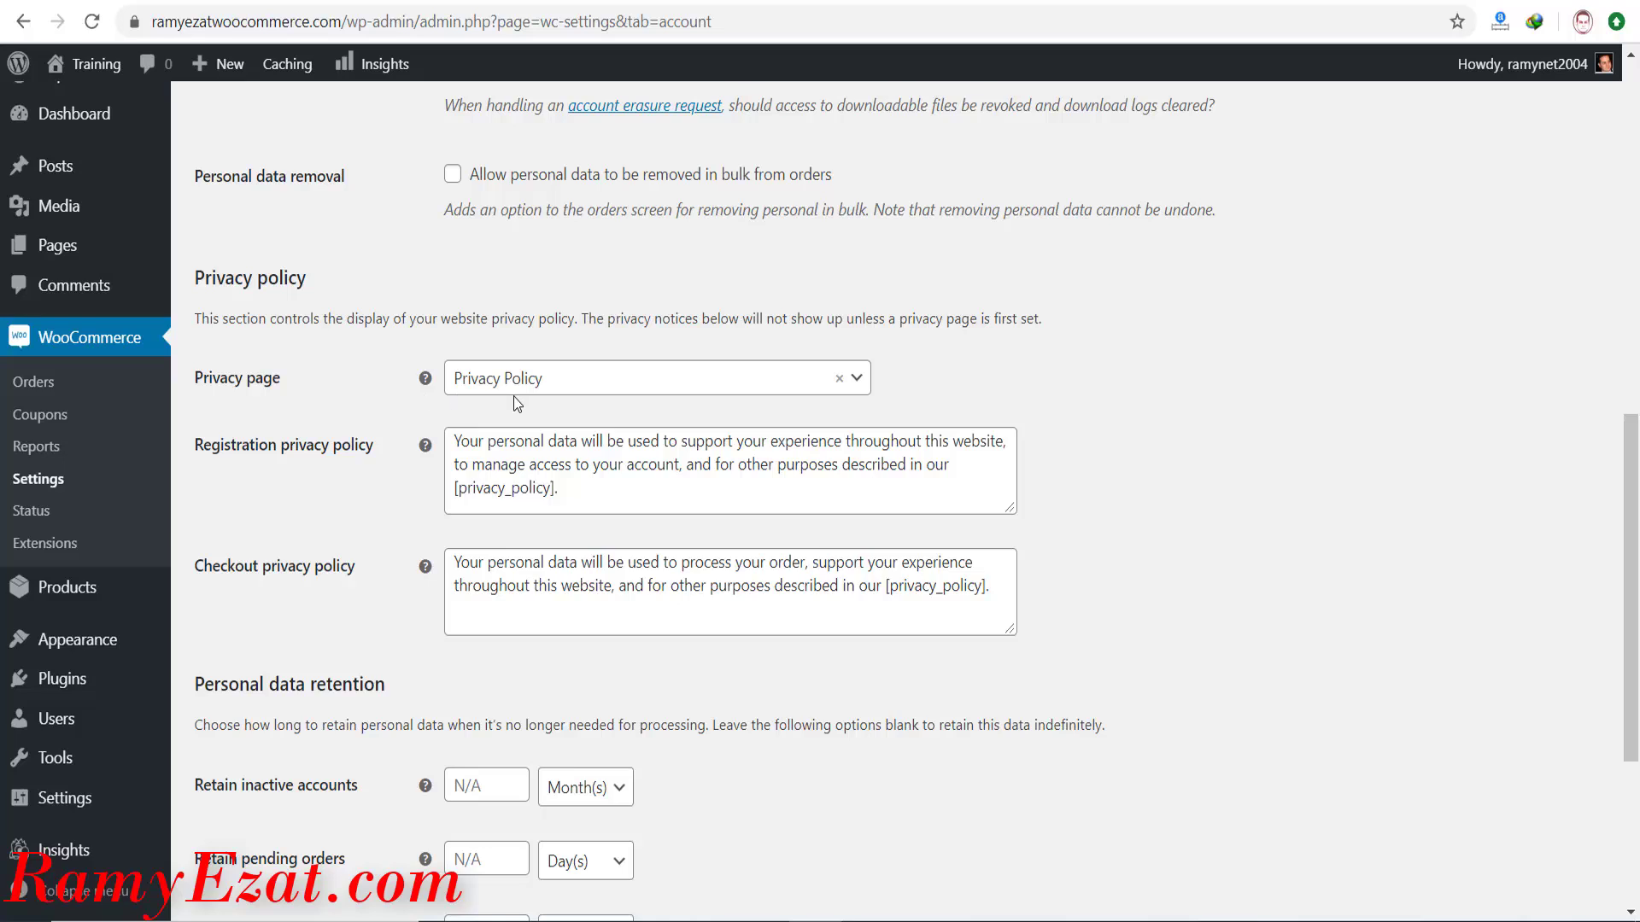
click(523, 391)
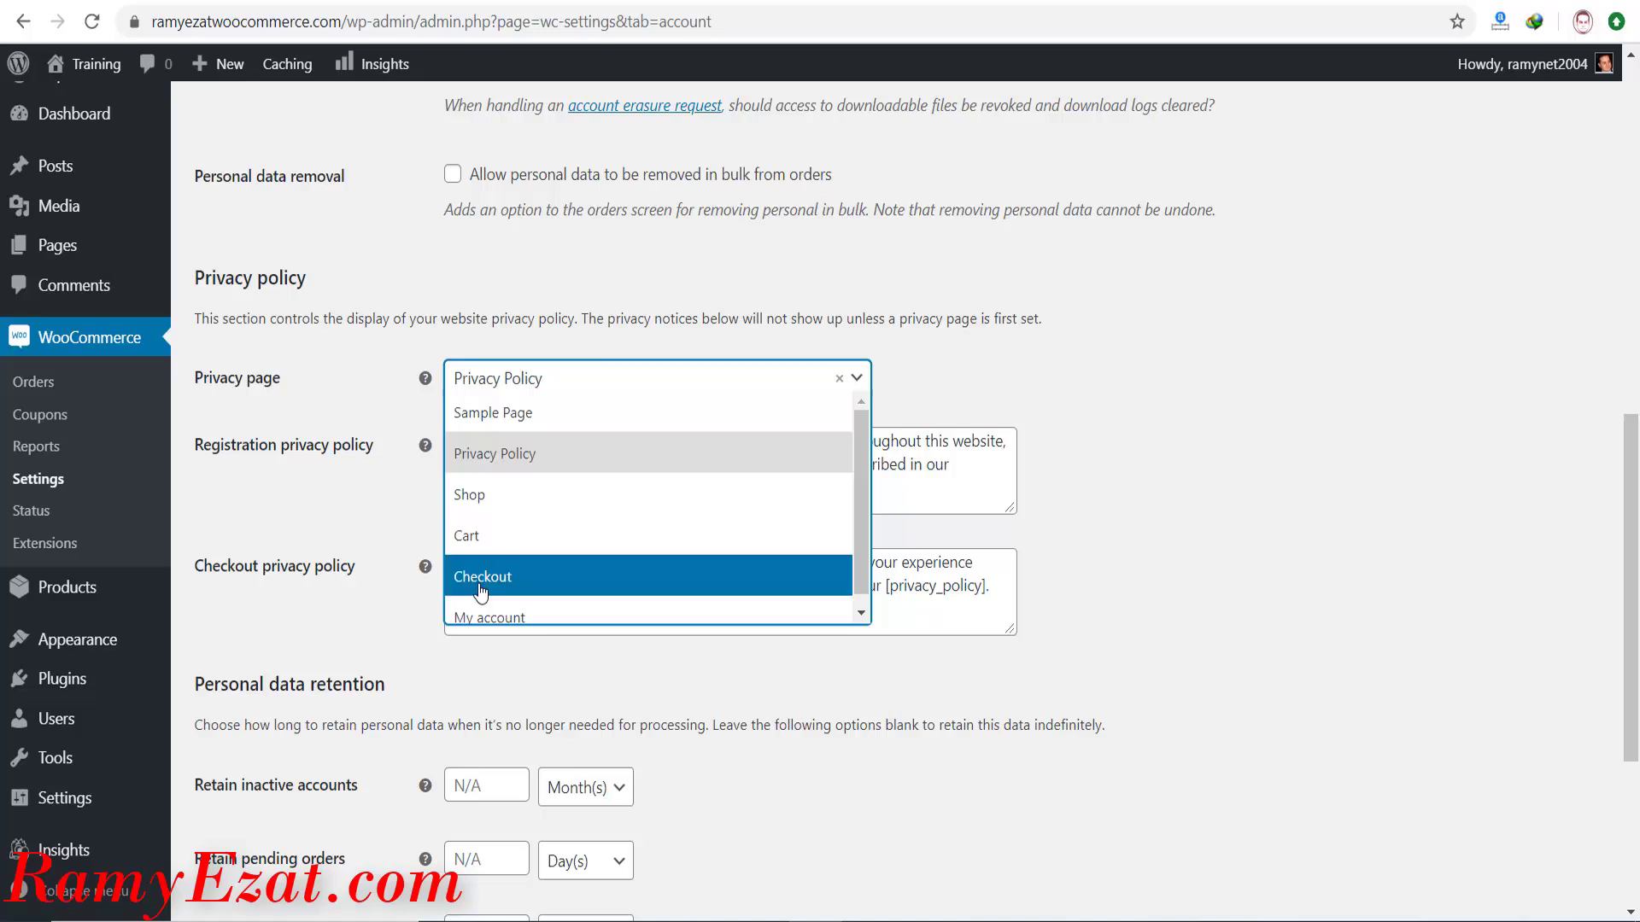
click(504, 461)
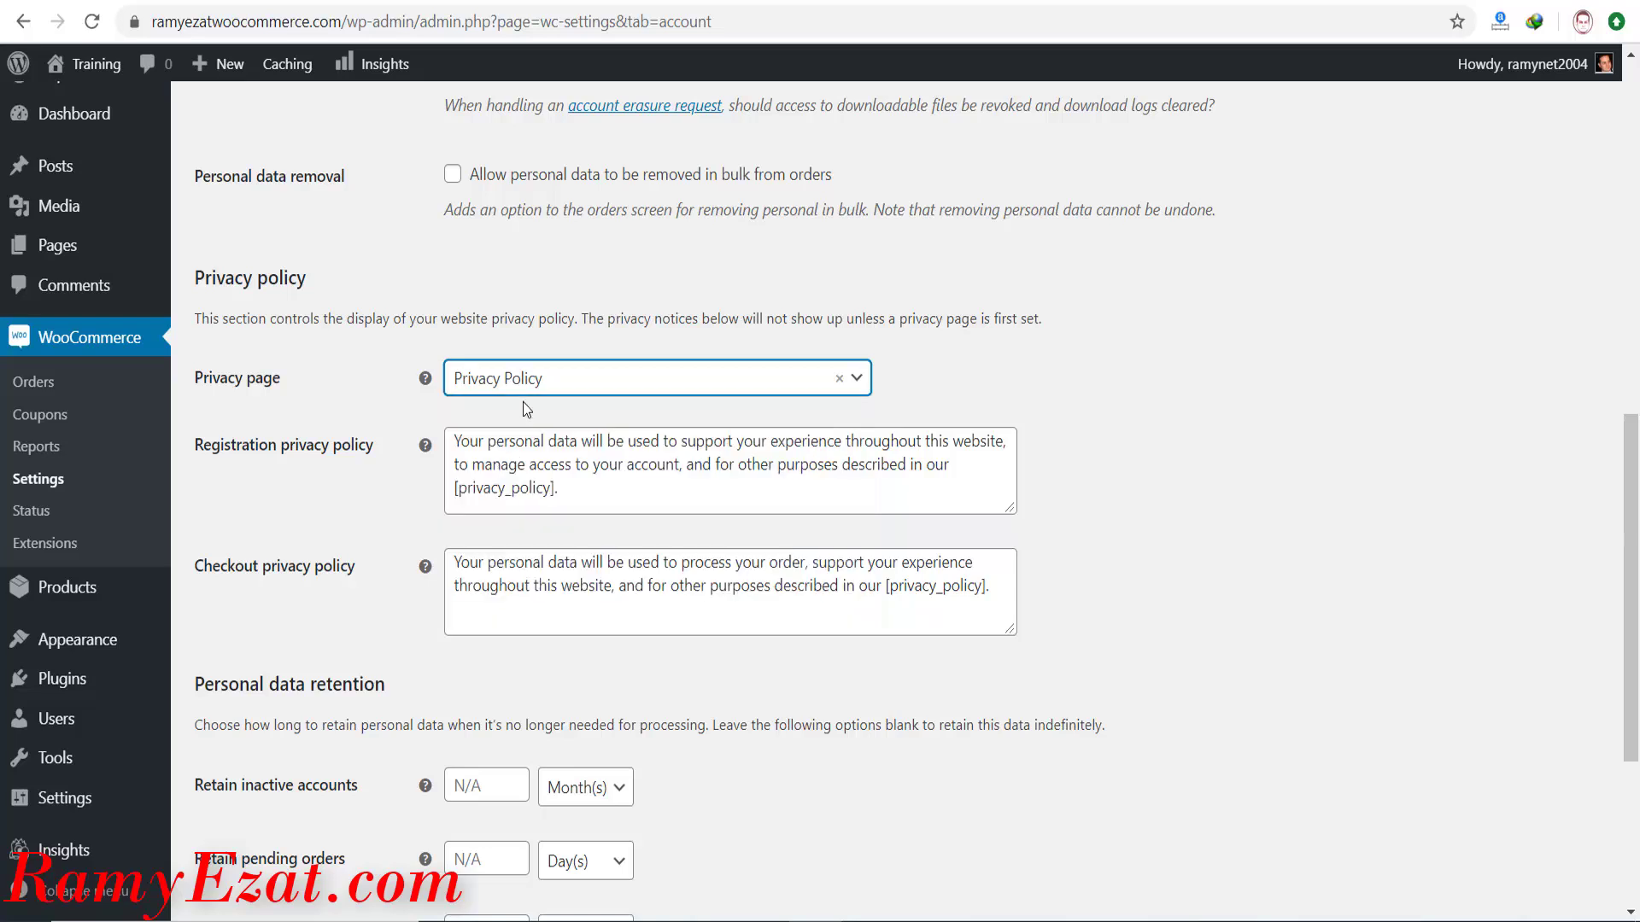
Review the privacy texts and personal data retention options, and save the accounts and privacy settings.
scroll(1128, 291, down, 2)
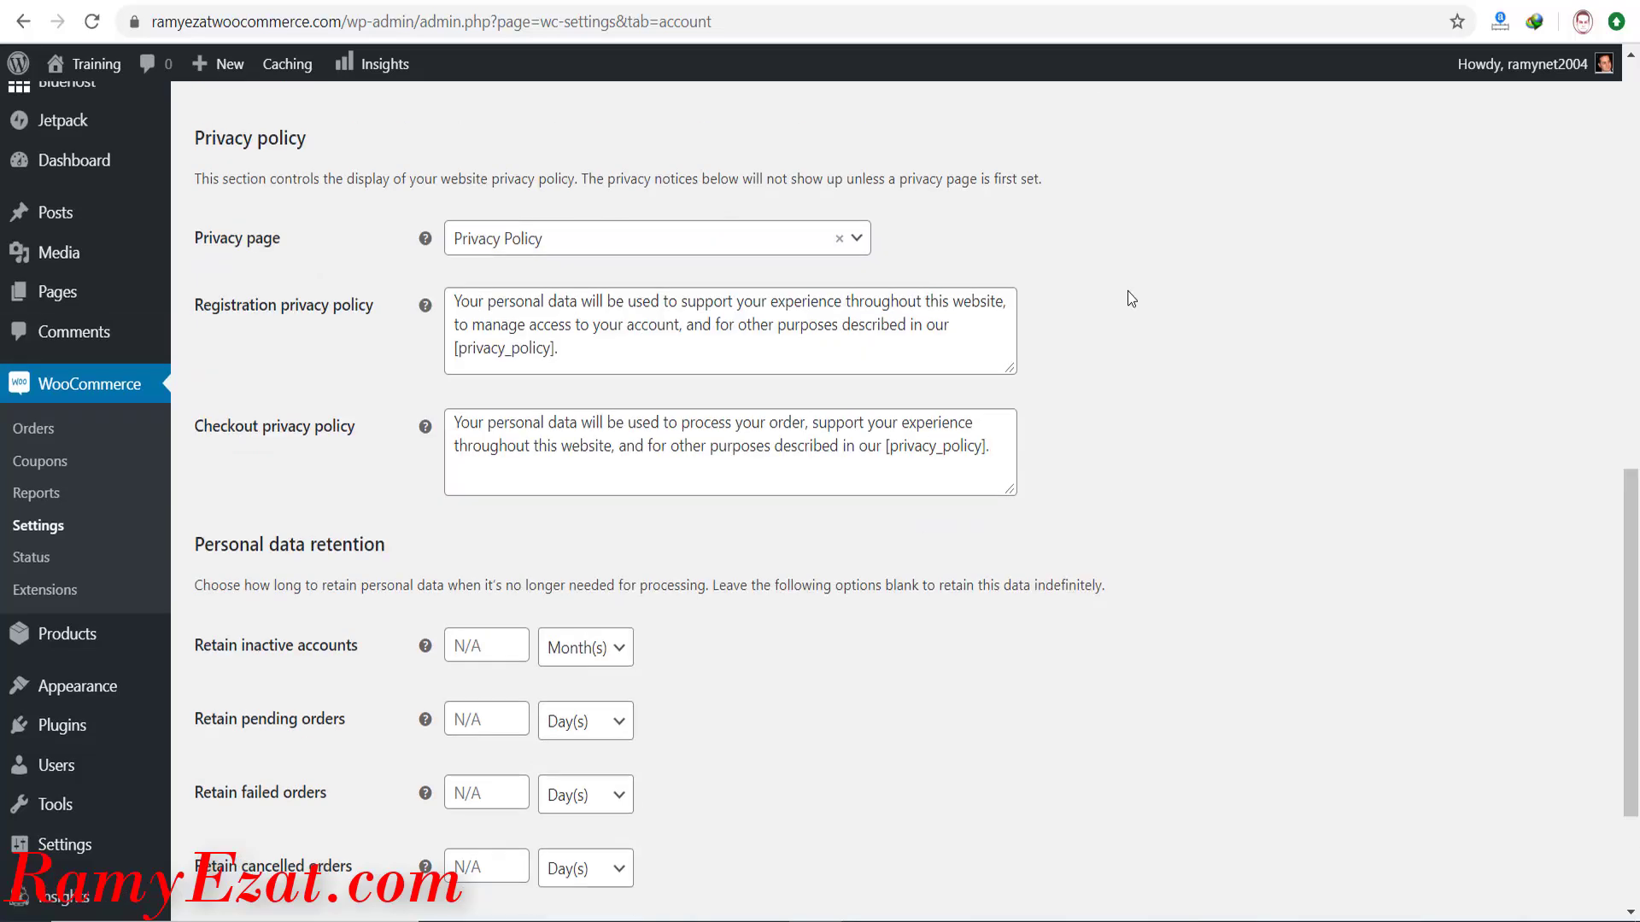
scroll(1128, 292, down, 3)
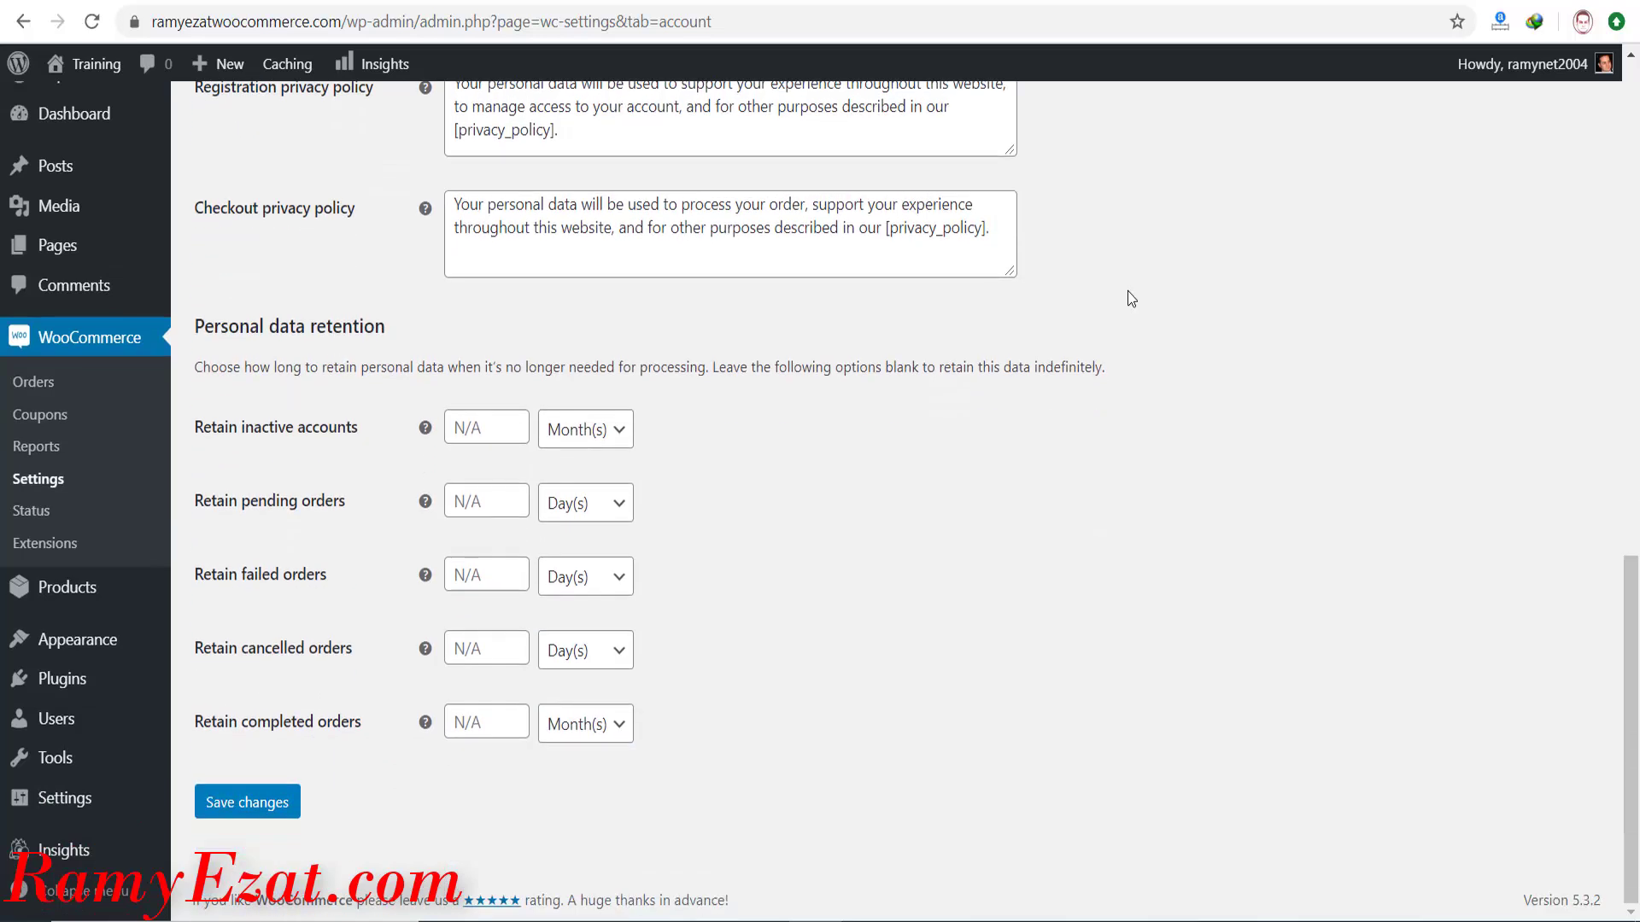
click(235, 804)
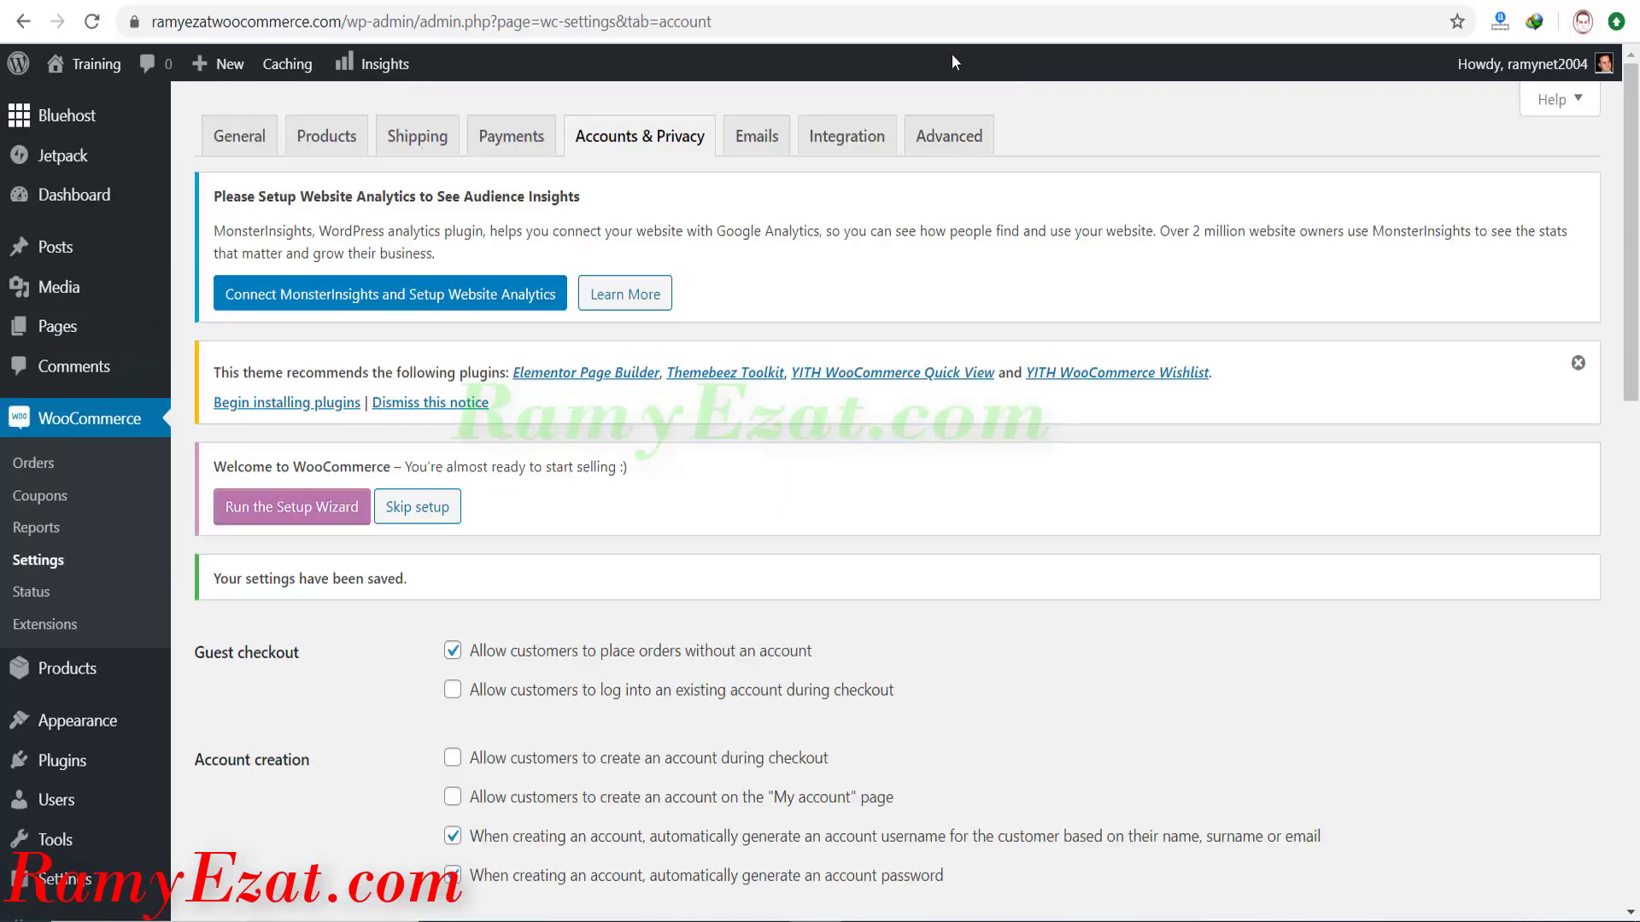
Open the store's email settings, examine the New order notification's options and return to the email list.
click(764, 143)
scroll(879, 246, down, 10)
scroll(880, 247, up, 2)
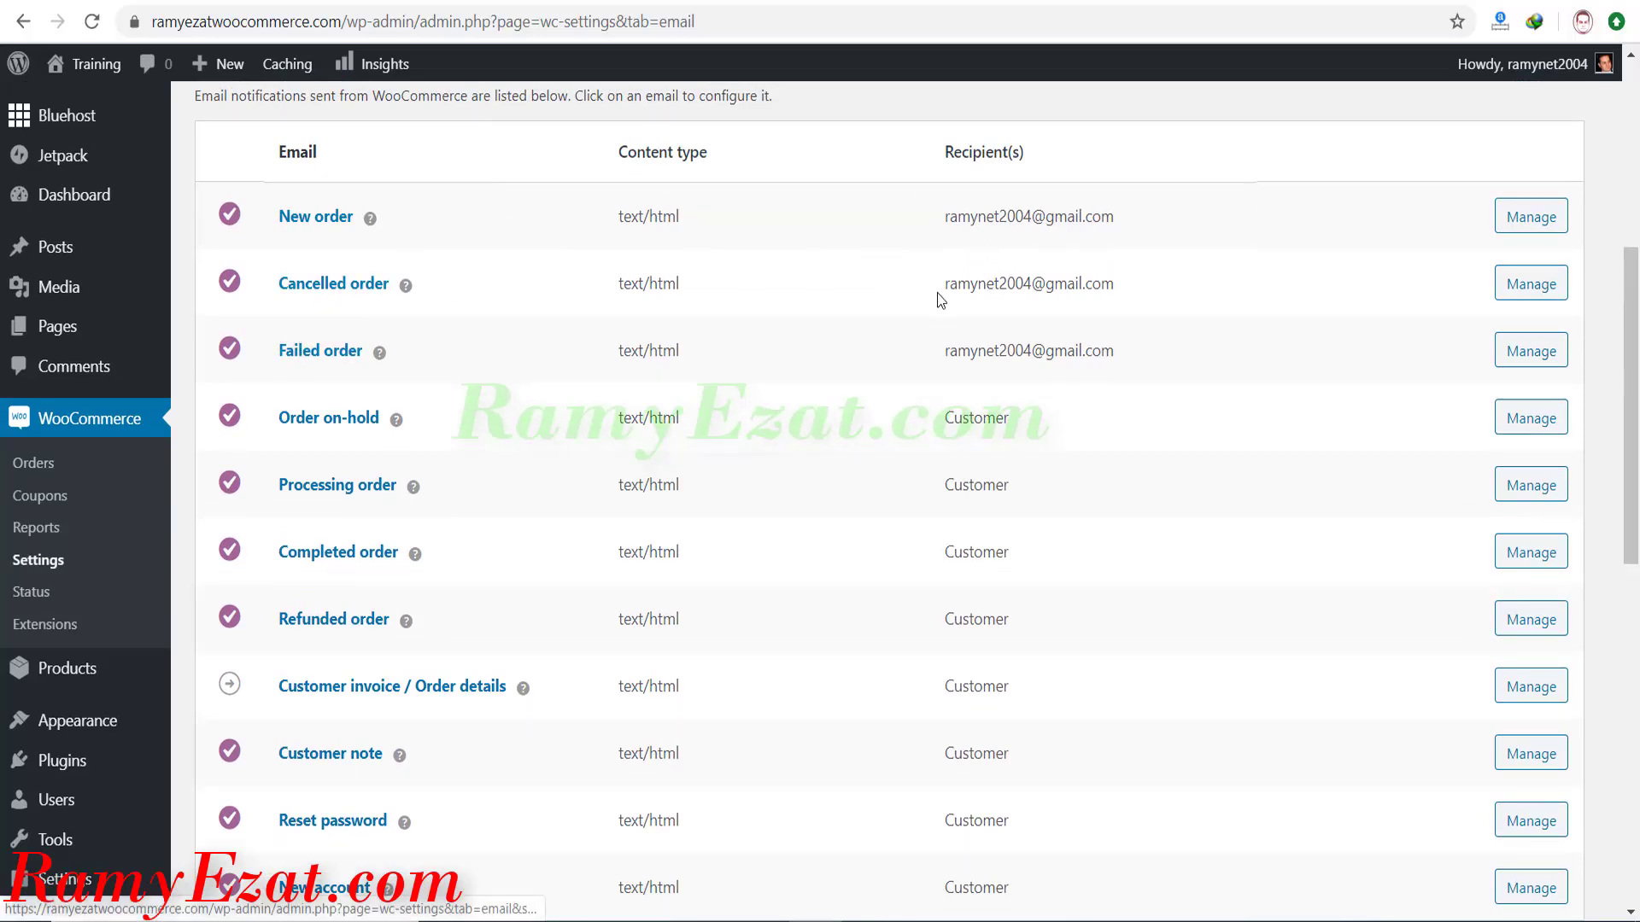
click(1519, 220)
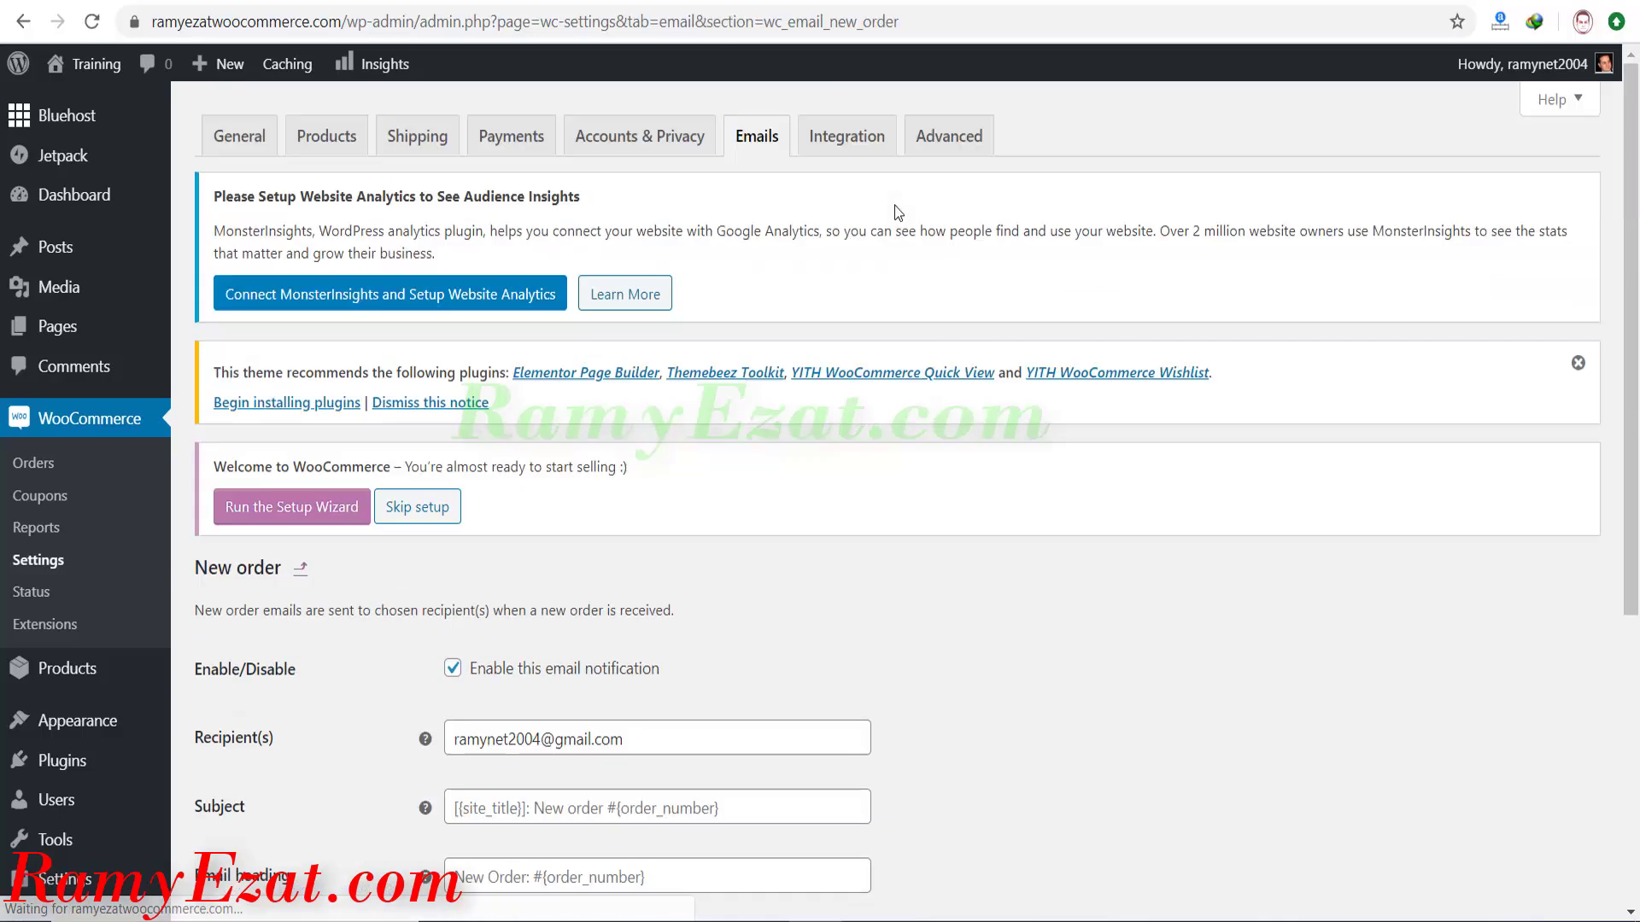
scroll(884, 431, down, 1)
scroll(884, 431, down, 5)
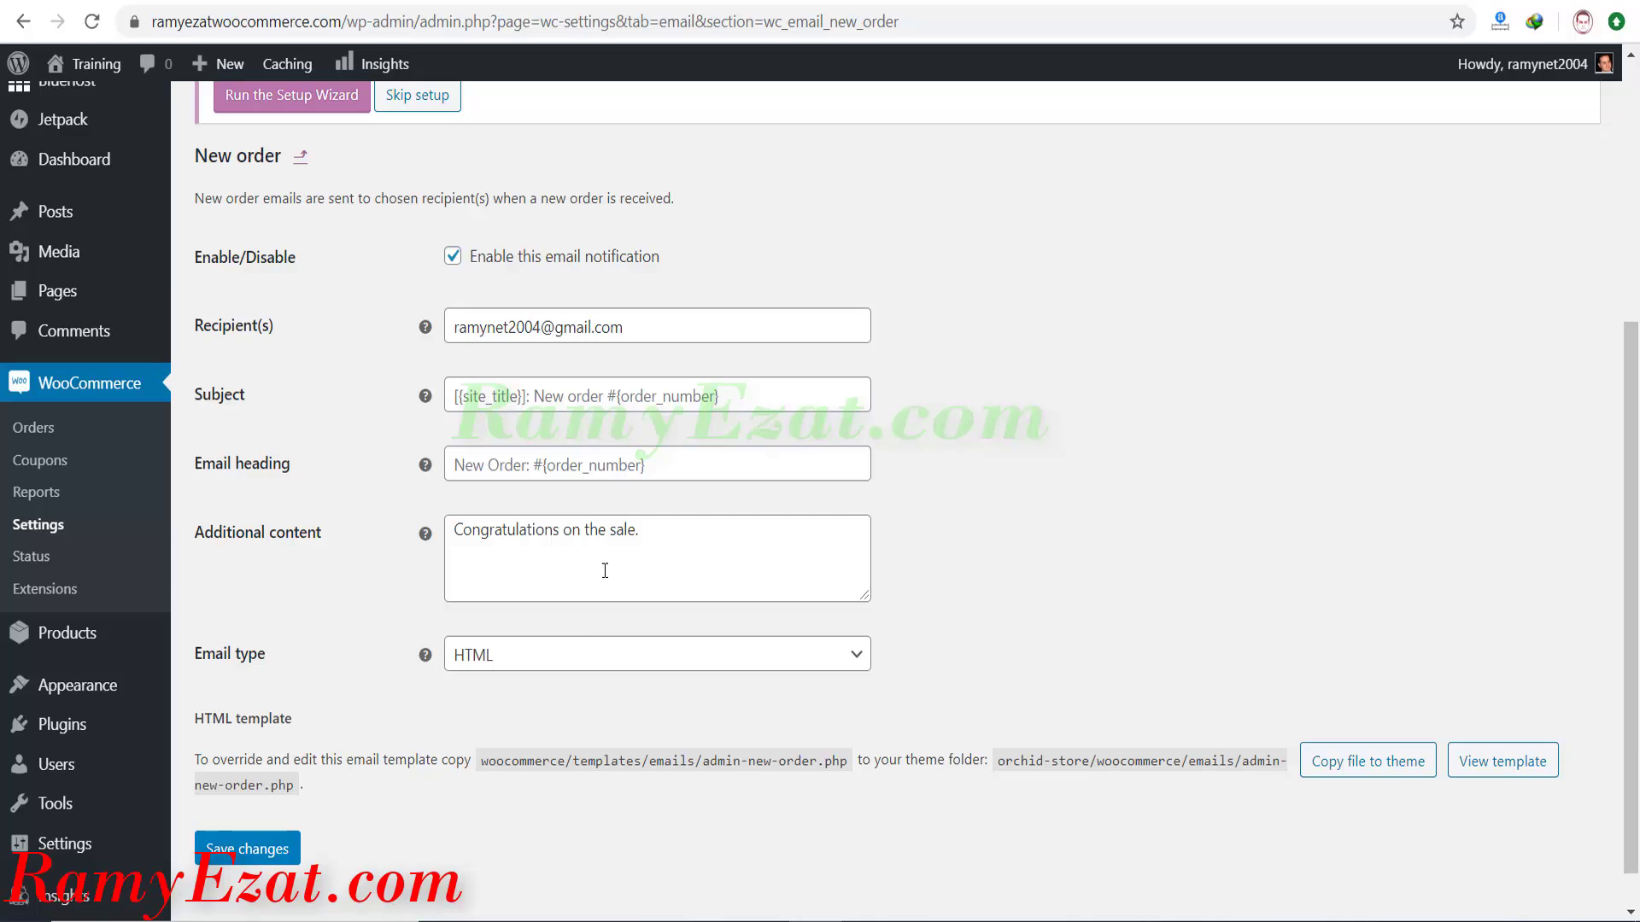
click(24, 24)
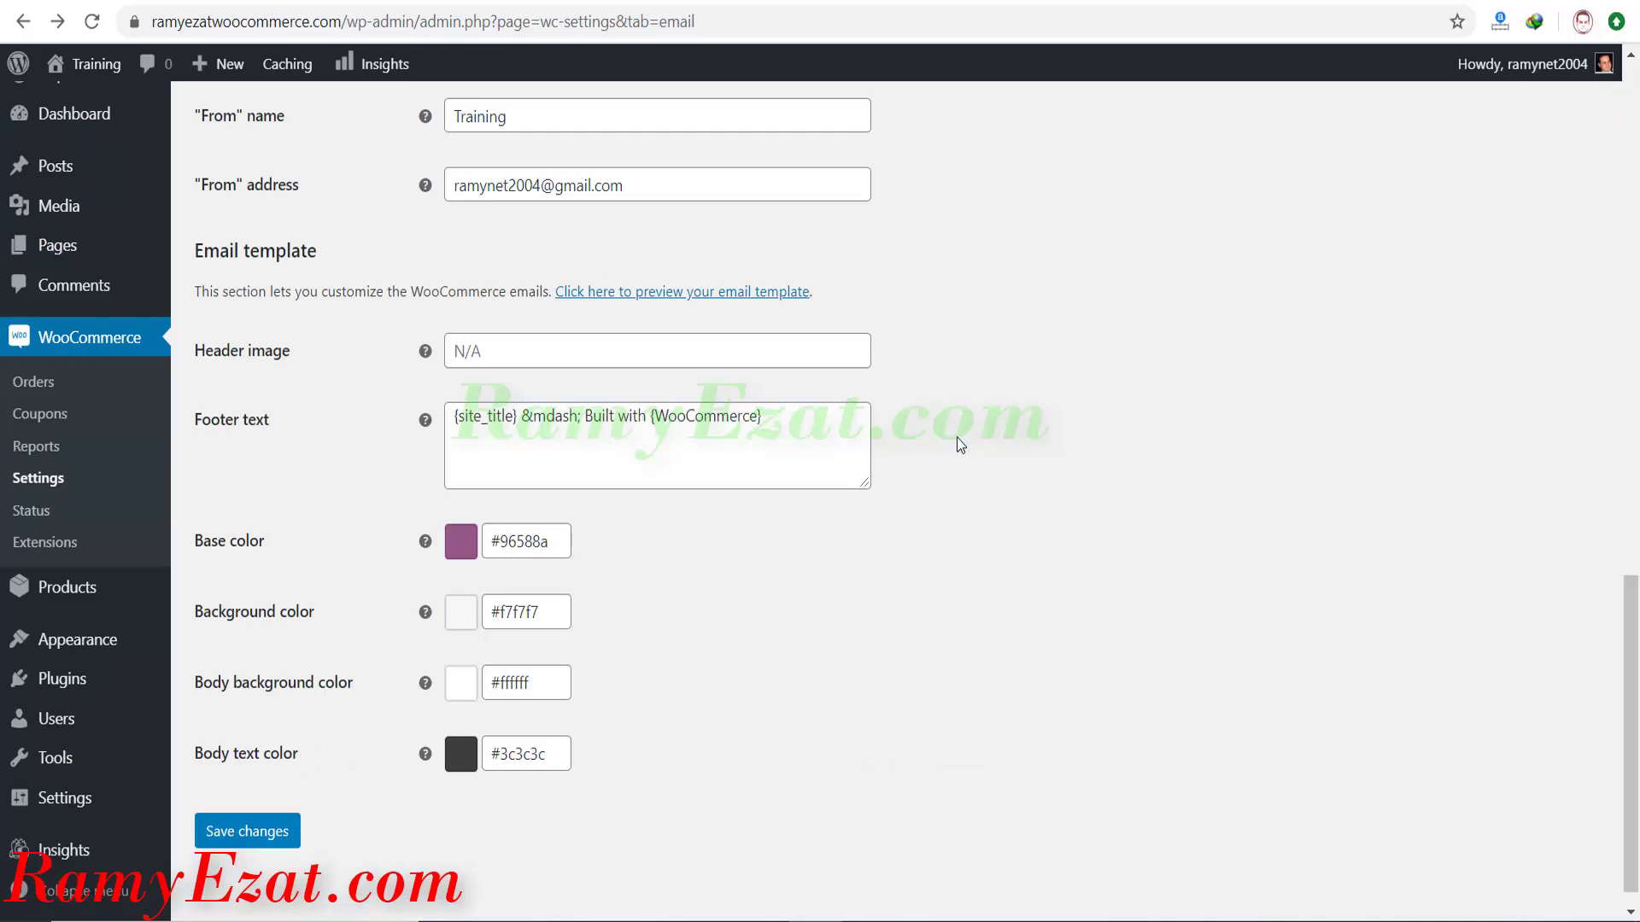
Examine the Completed order email's subject, heading, content and type options, and return to the email list.
scroll(957, 438, up, 4)
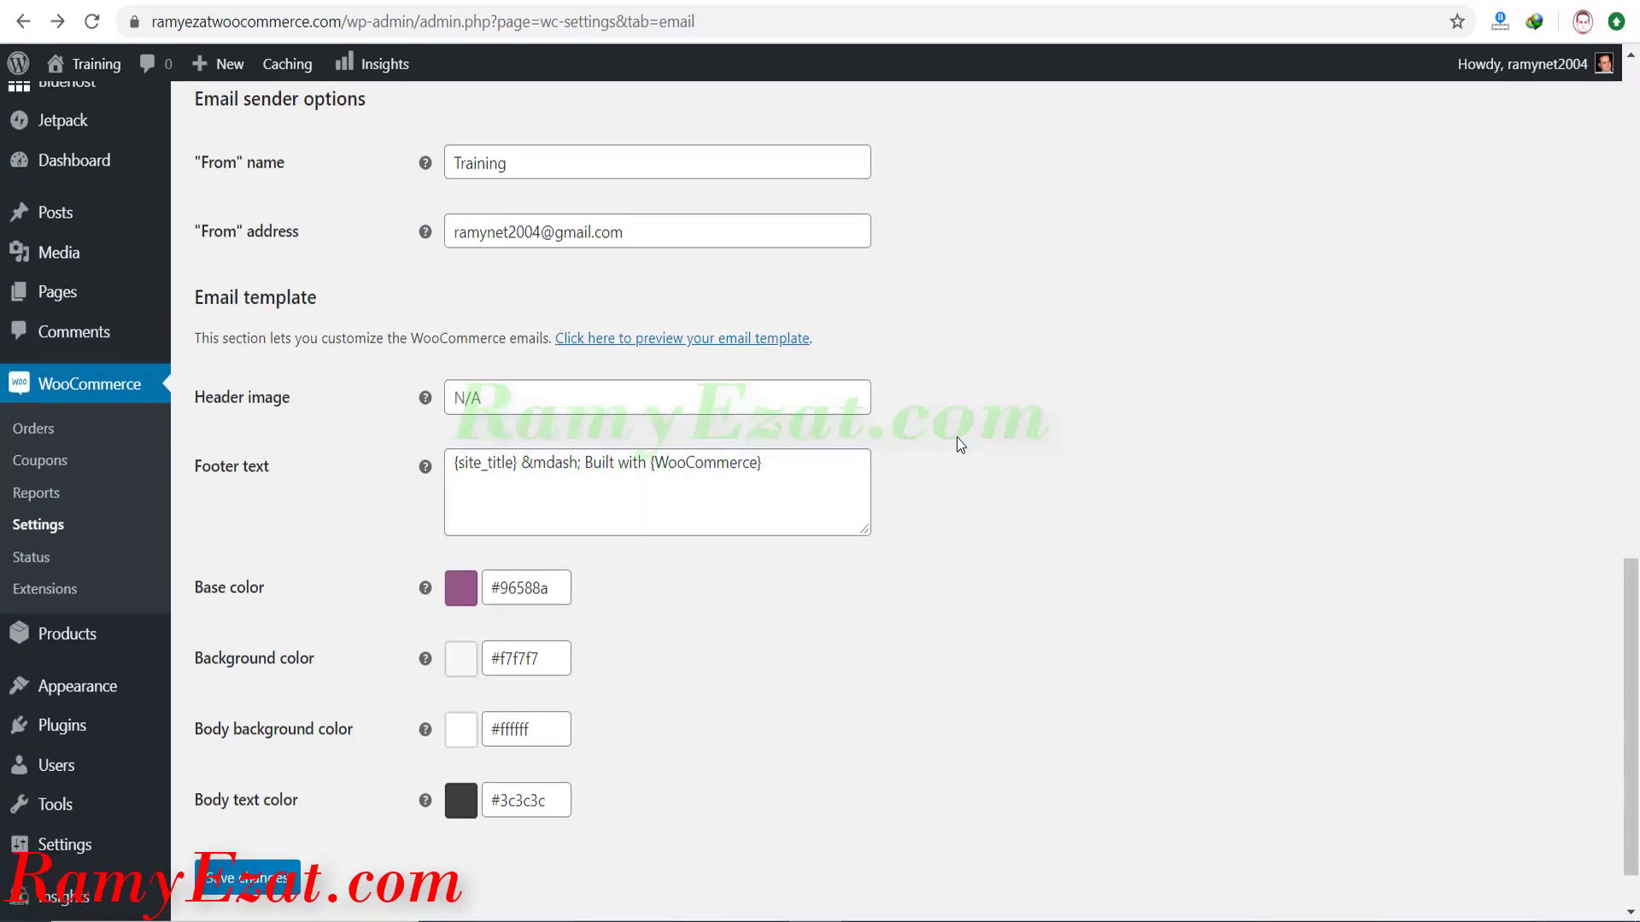
scroll(956, 437, up, 5)
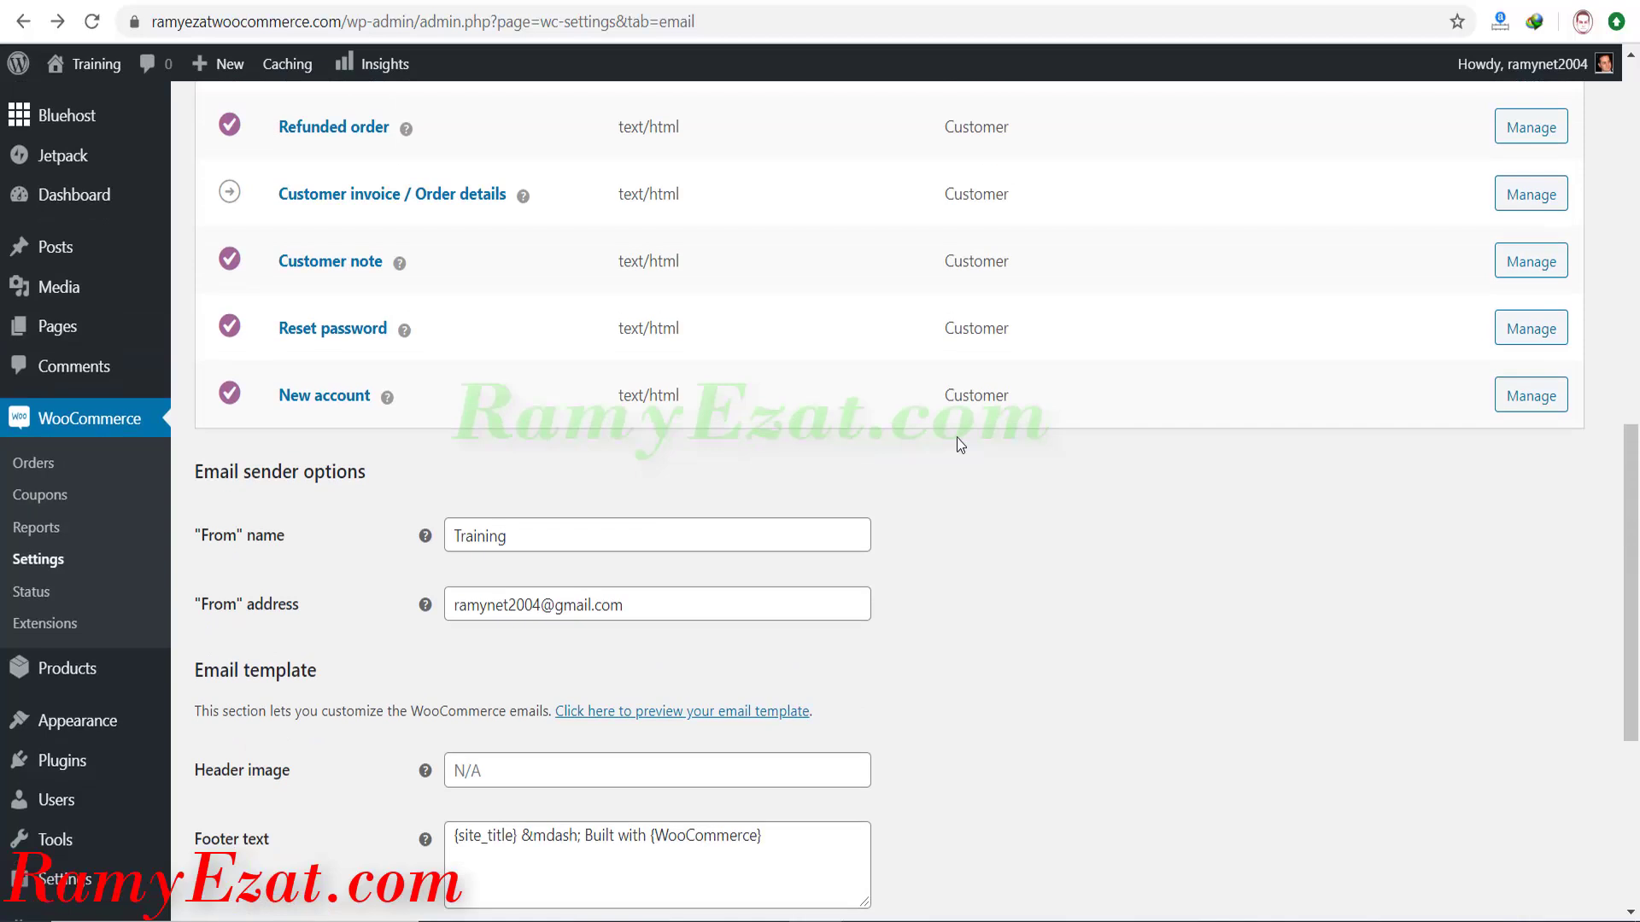
scroll(956, 437, up, 1)
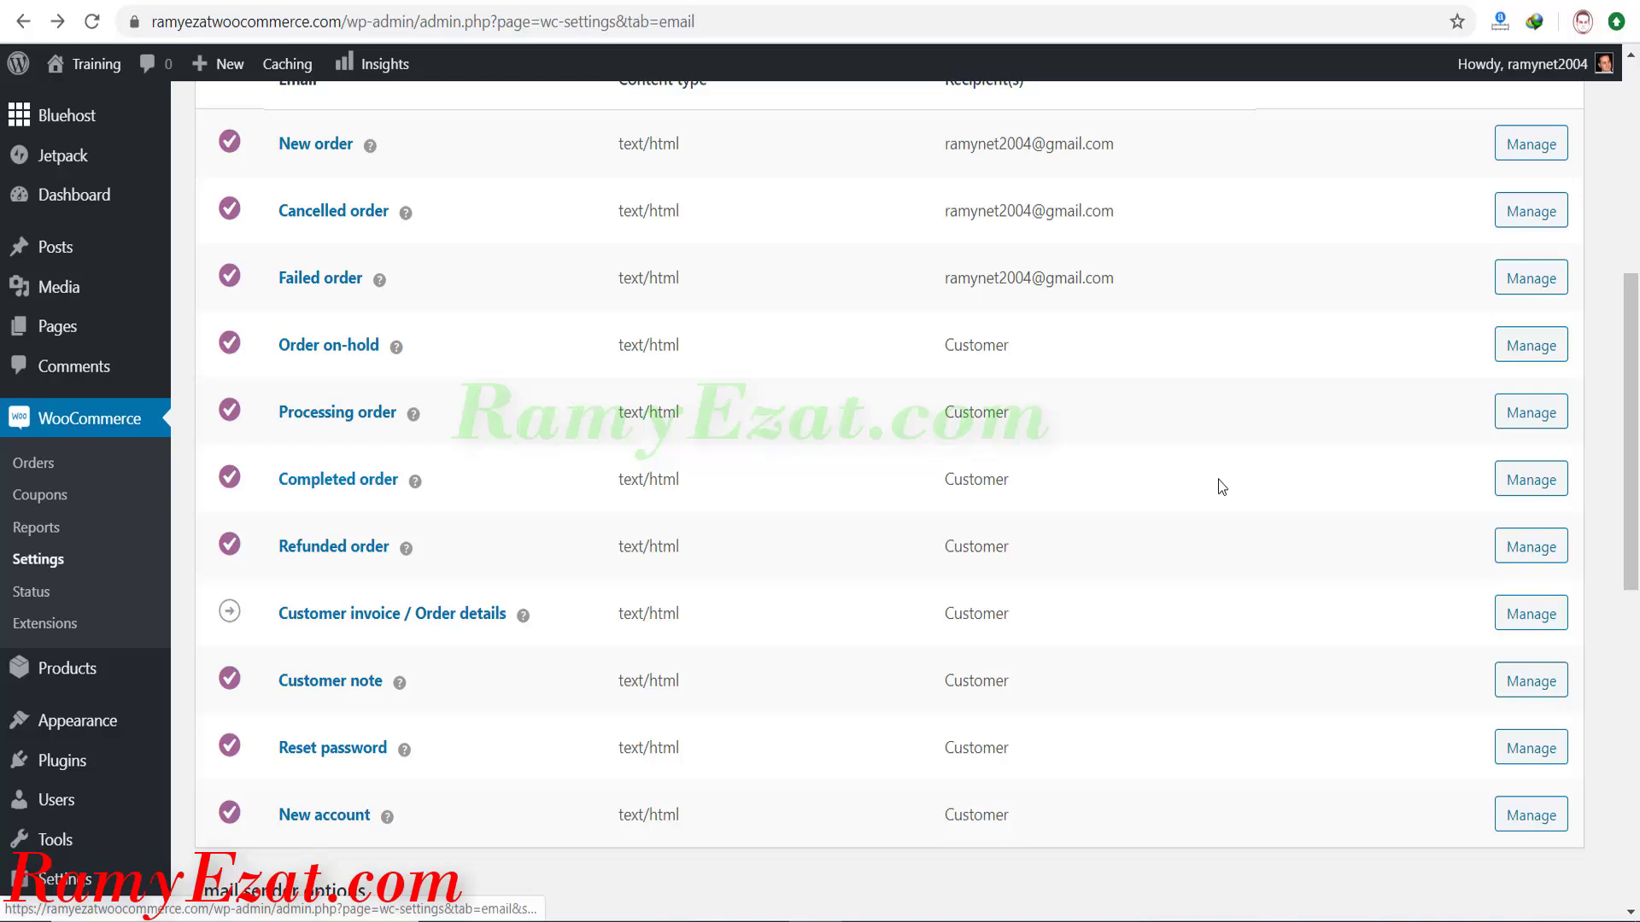
click(1516, 482)
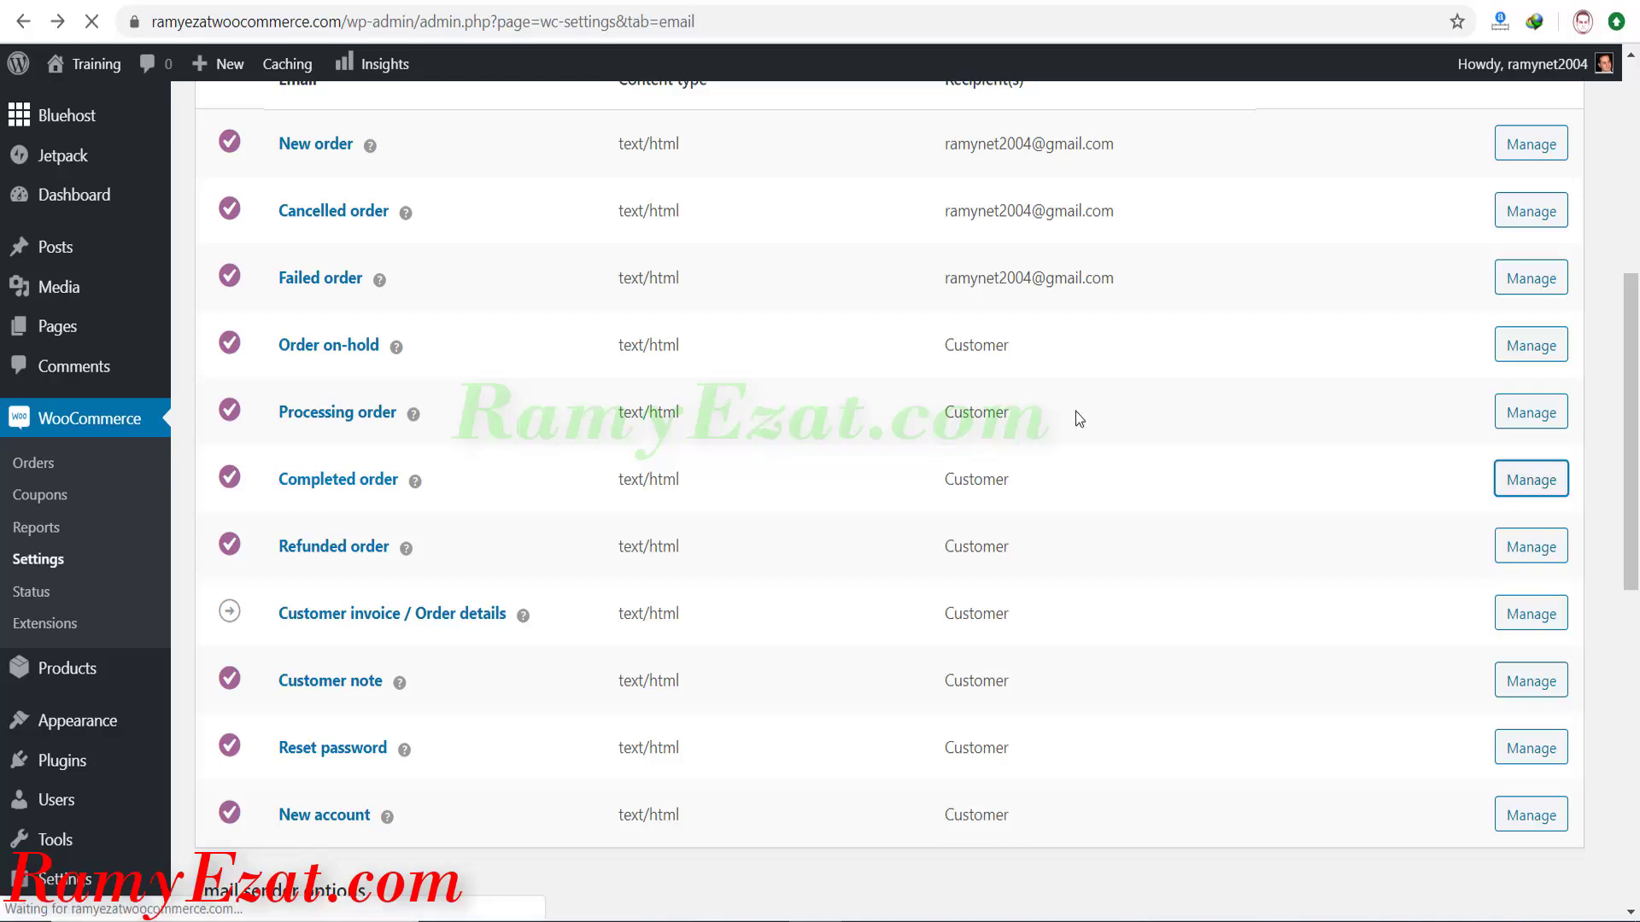
scroll(1074, 412, down, 1)
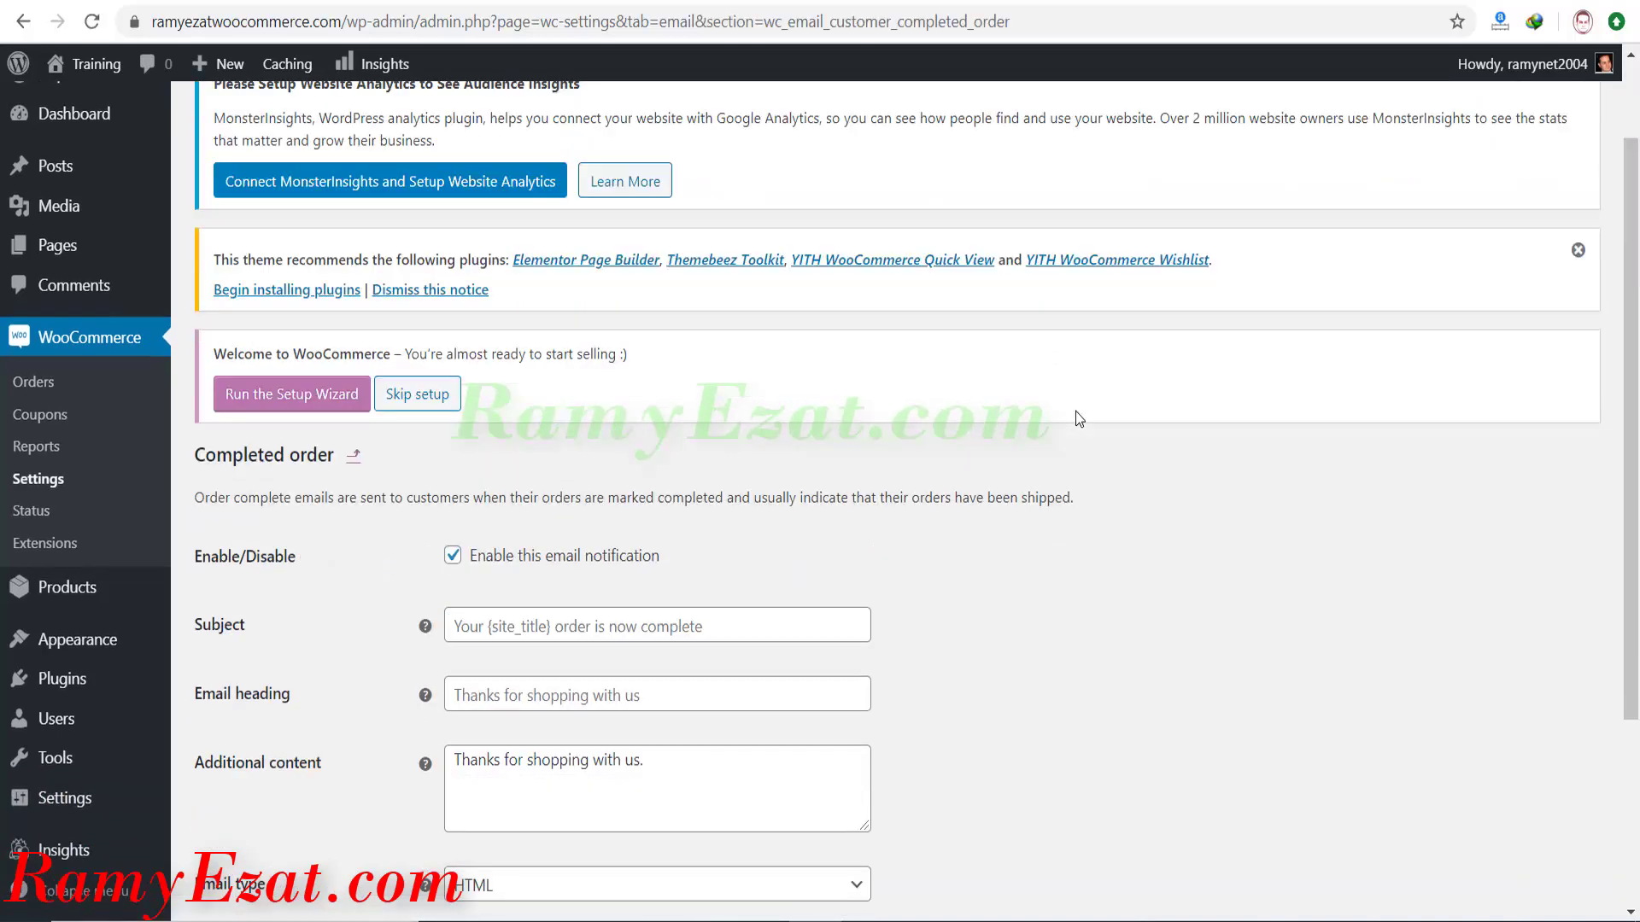
scroll(1074, 412, down, 3)
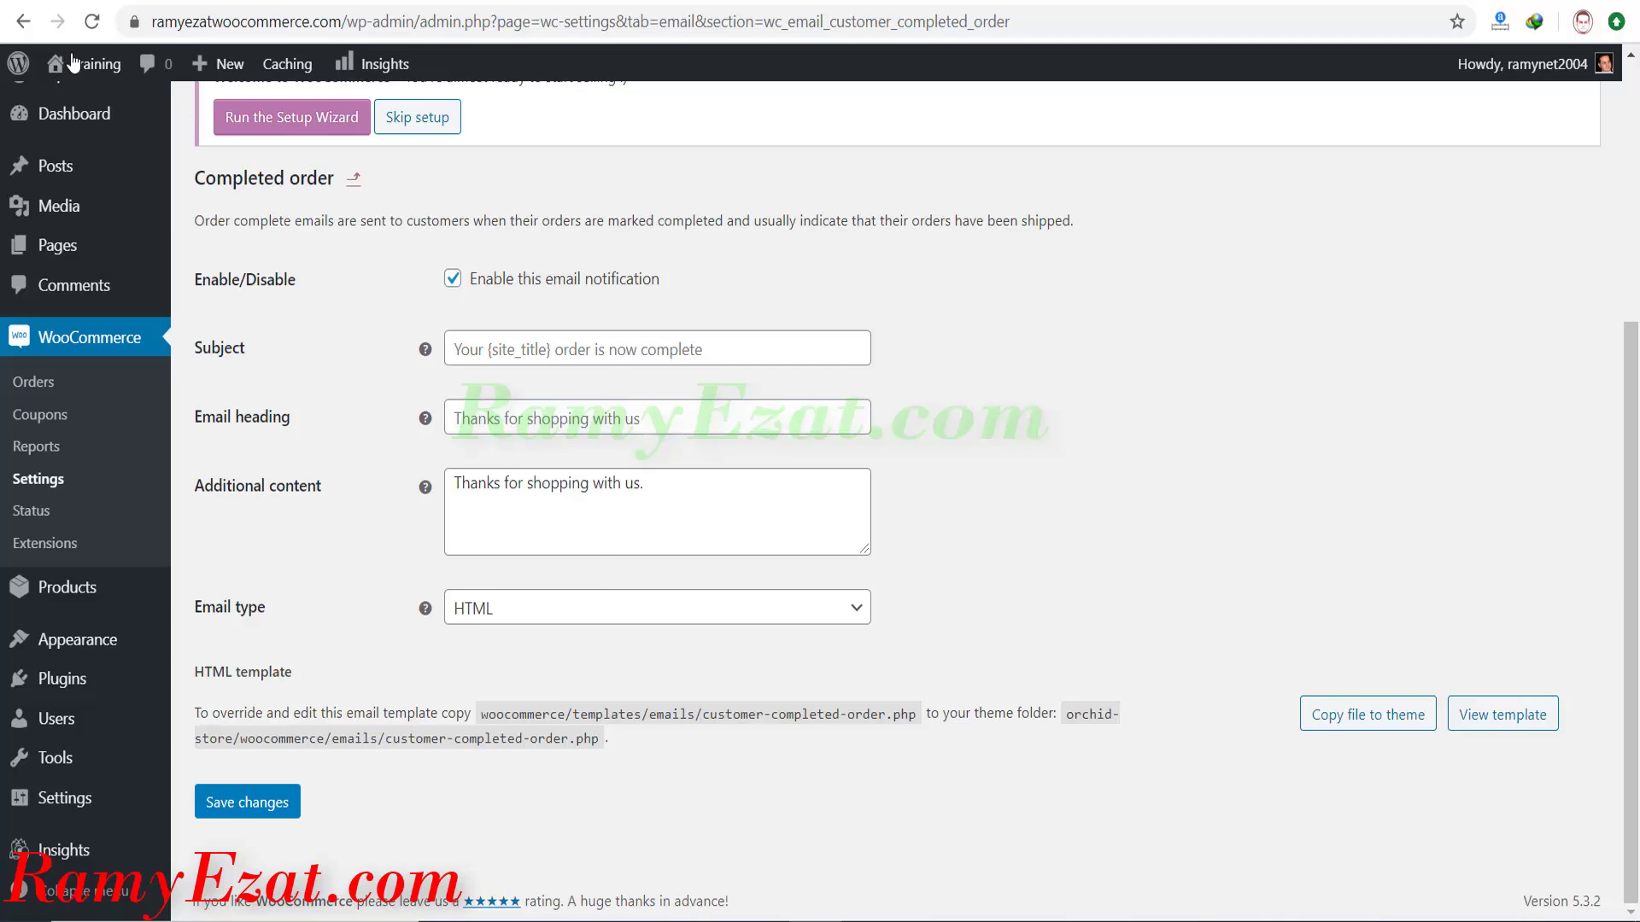
click(22, 28)
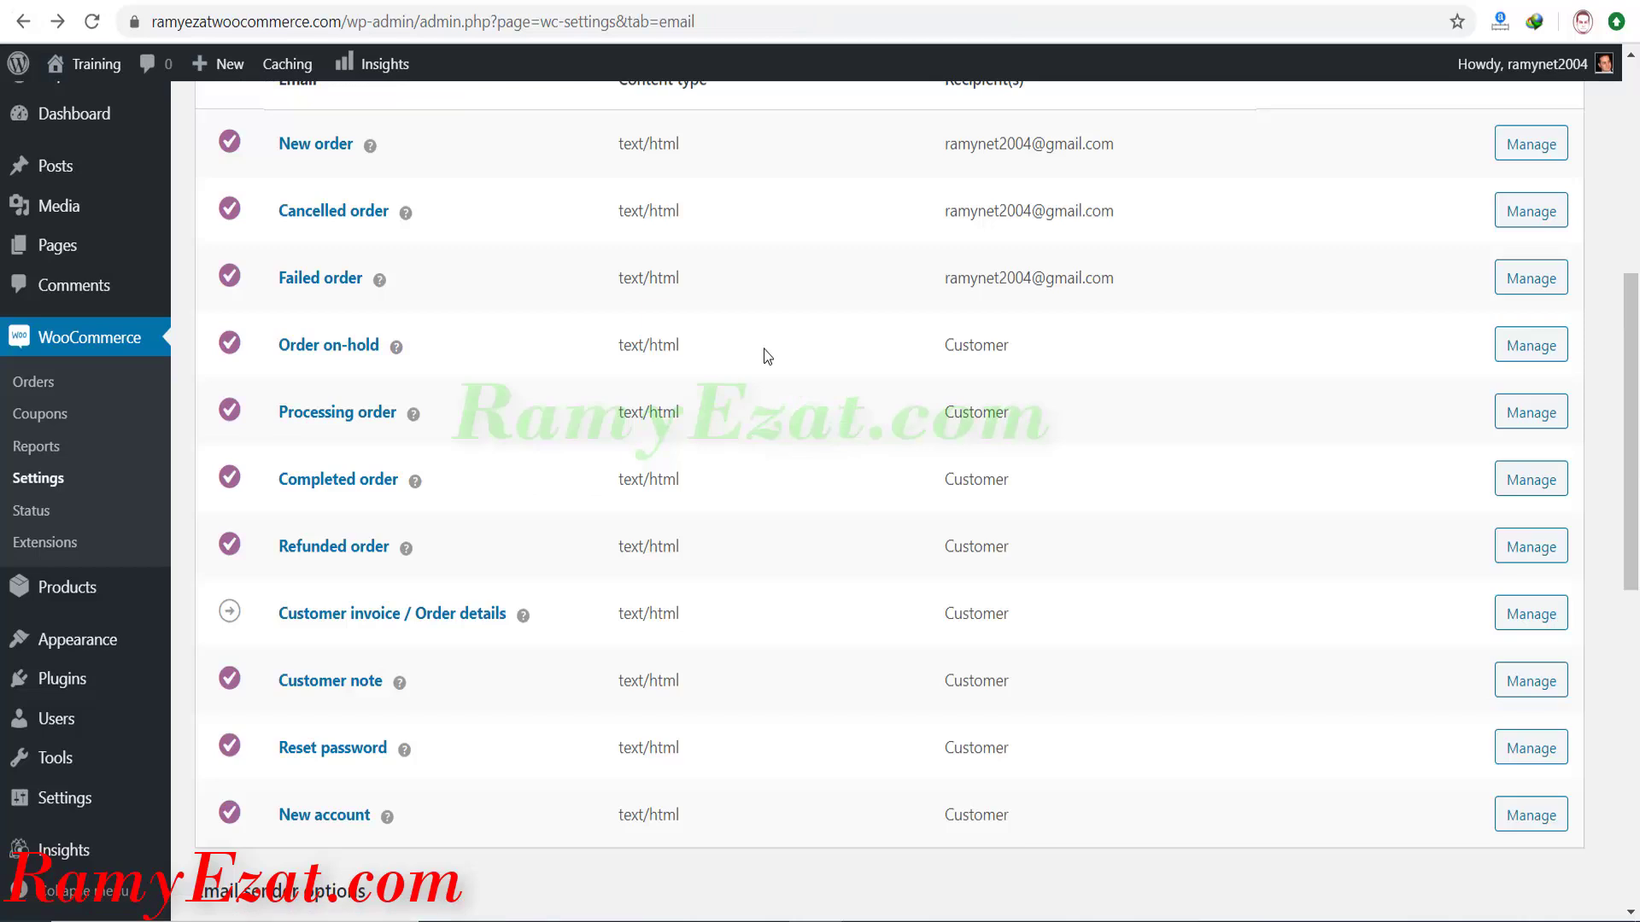
Set the "From" name in the email sender options to "Best dog's collections".
scroll(763, 348, down, 6)
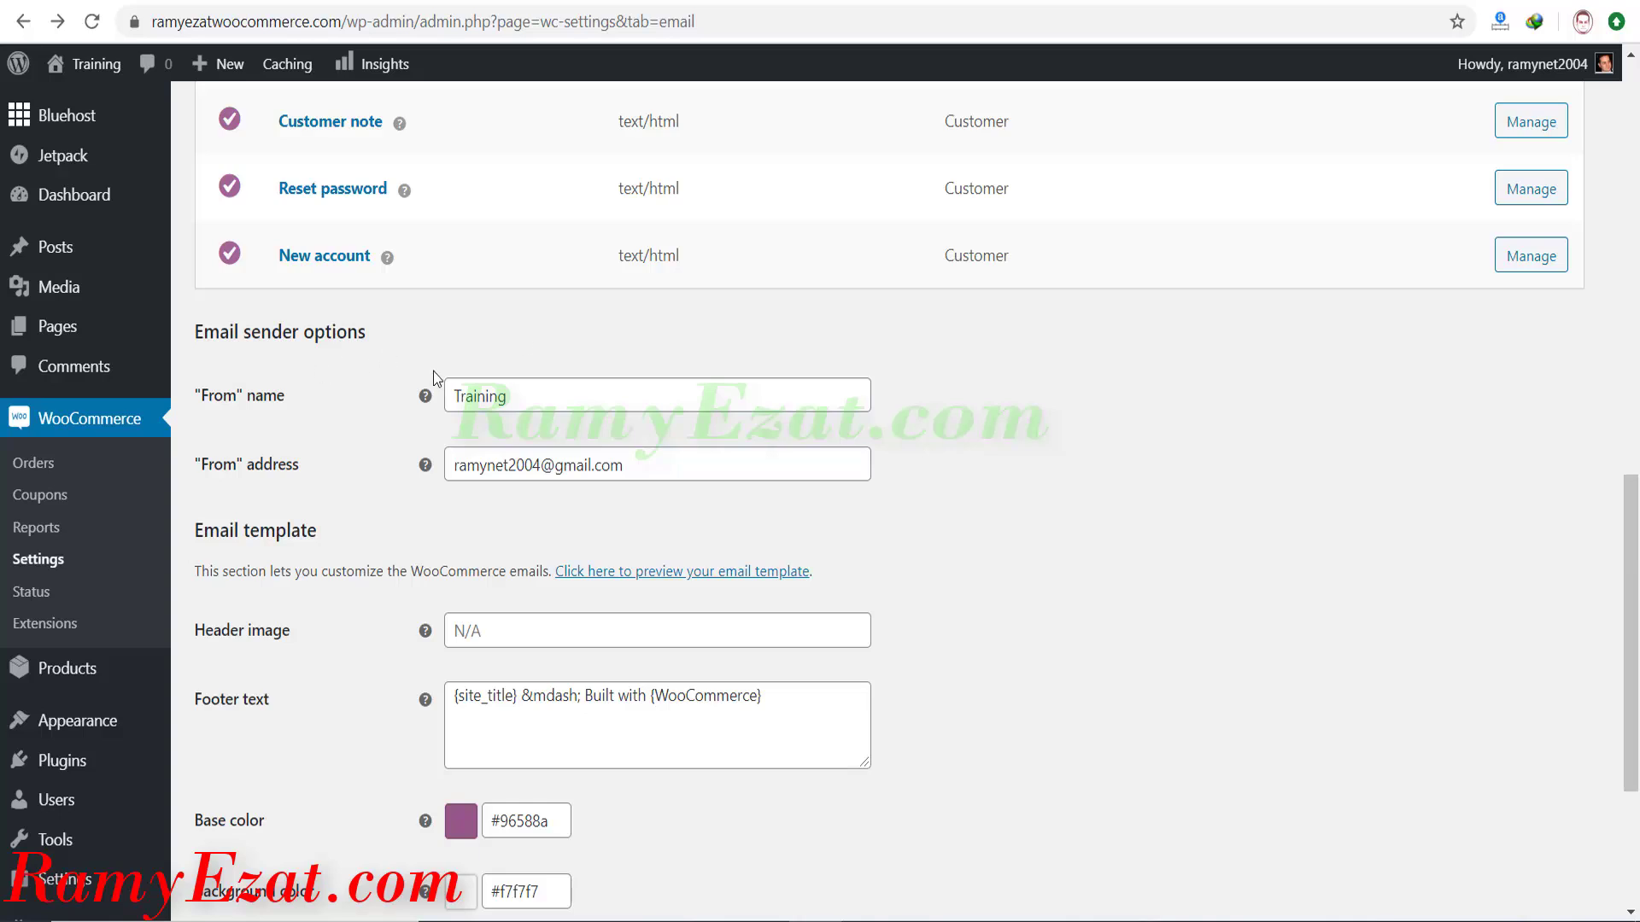
double_click(551, 396)
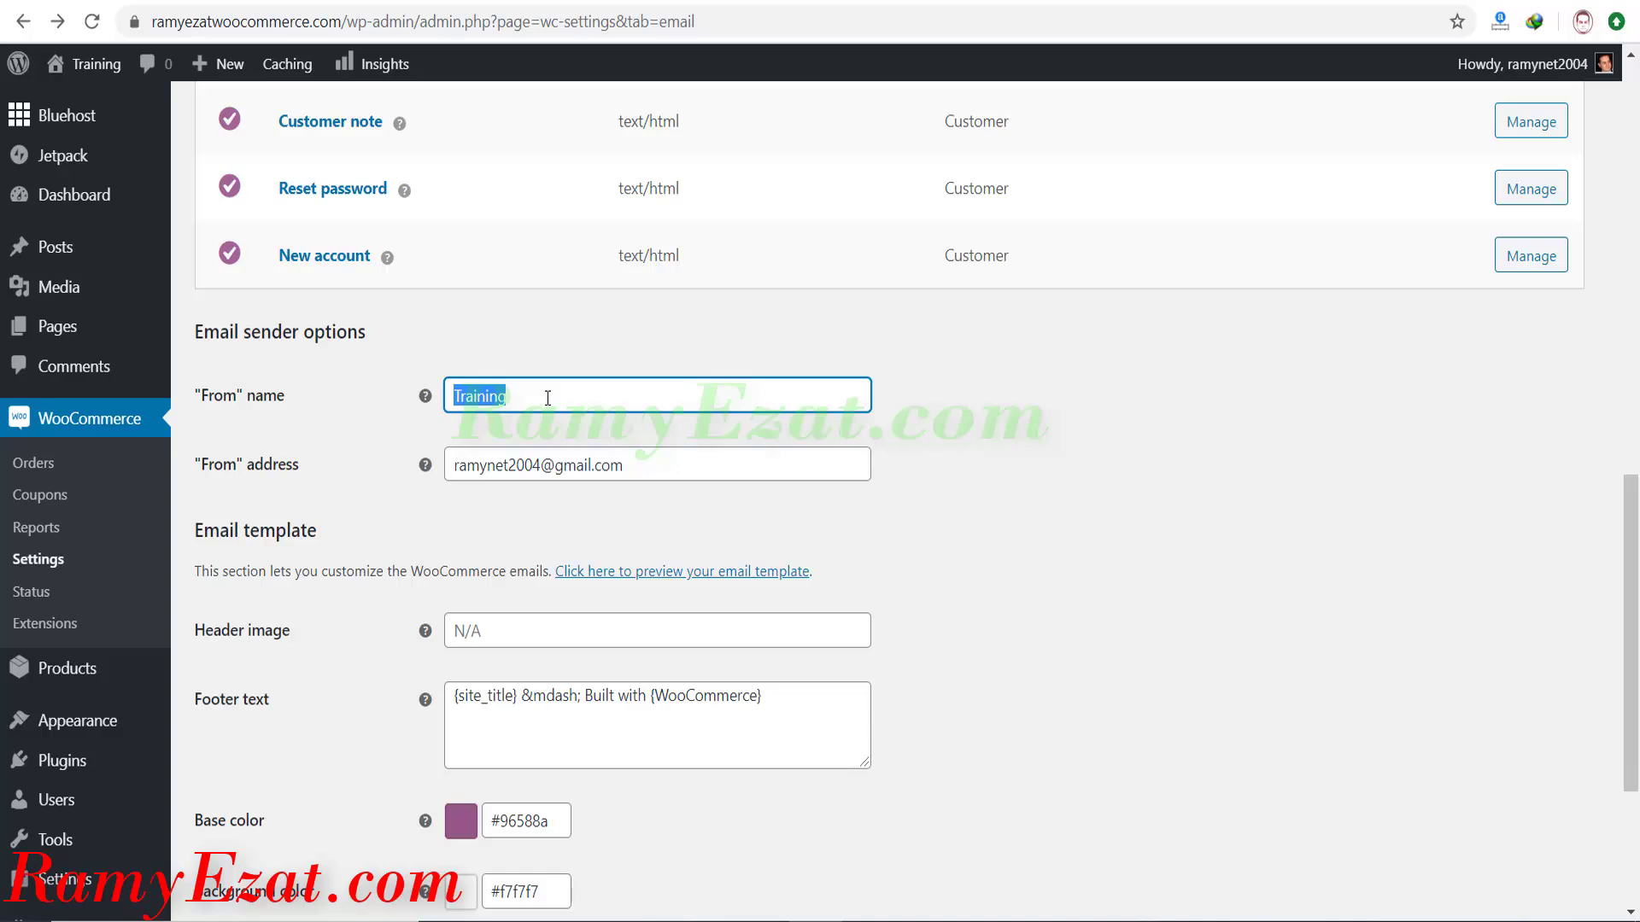
key(BackSpace)
text(Best do)
text(g collection)
click(513, 397)
text('s)
key(End)
text(s)
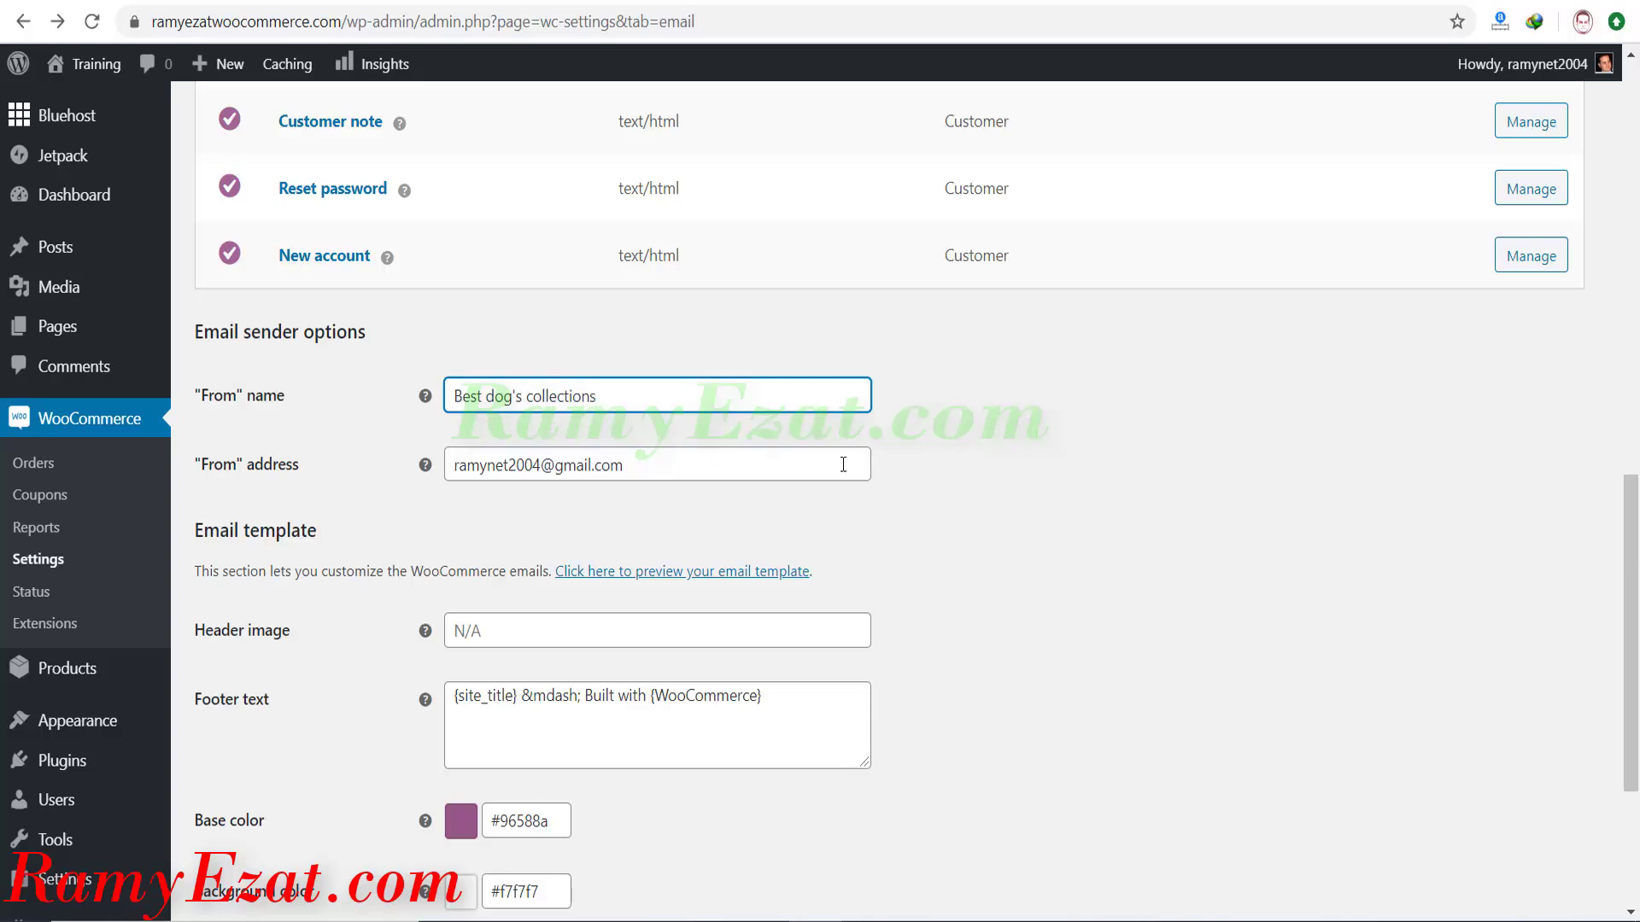
key(Left)
key(Left)
key(Left)
key(Left)
key(Left)
key(Left)
key(Left)
key(Left)
key(Left)
key(Left)
key(Left)
key(Left)
click(588, 341)
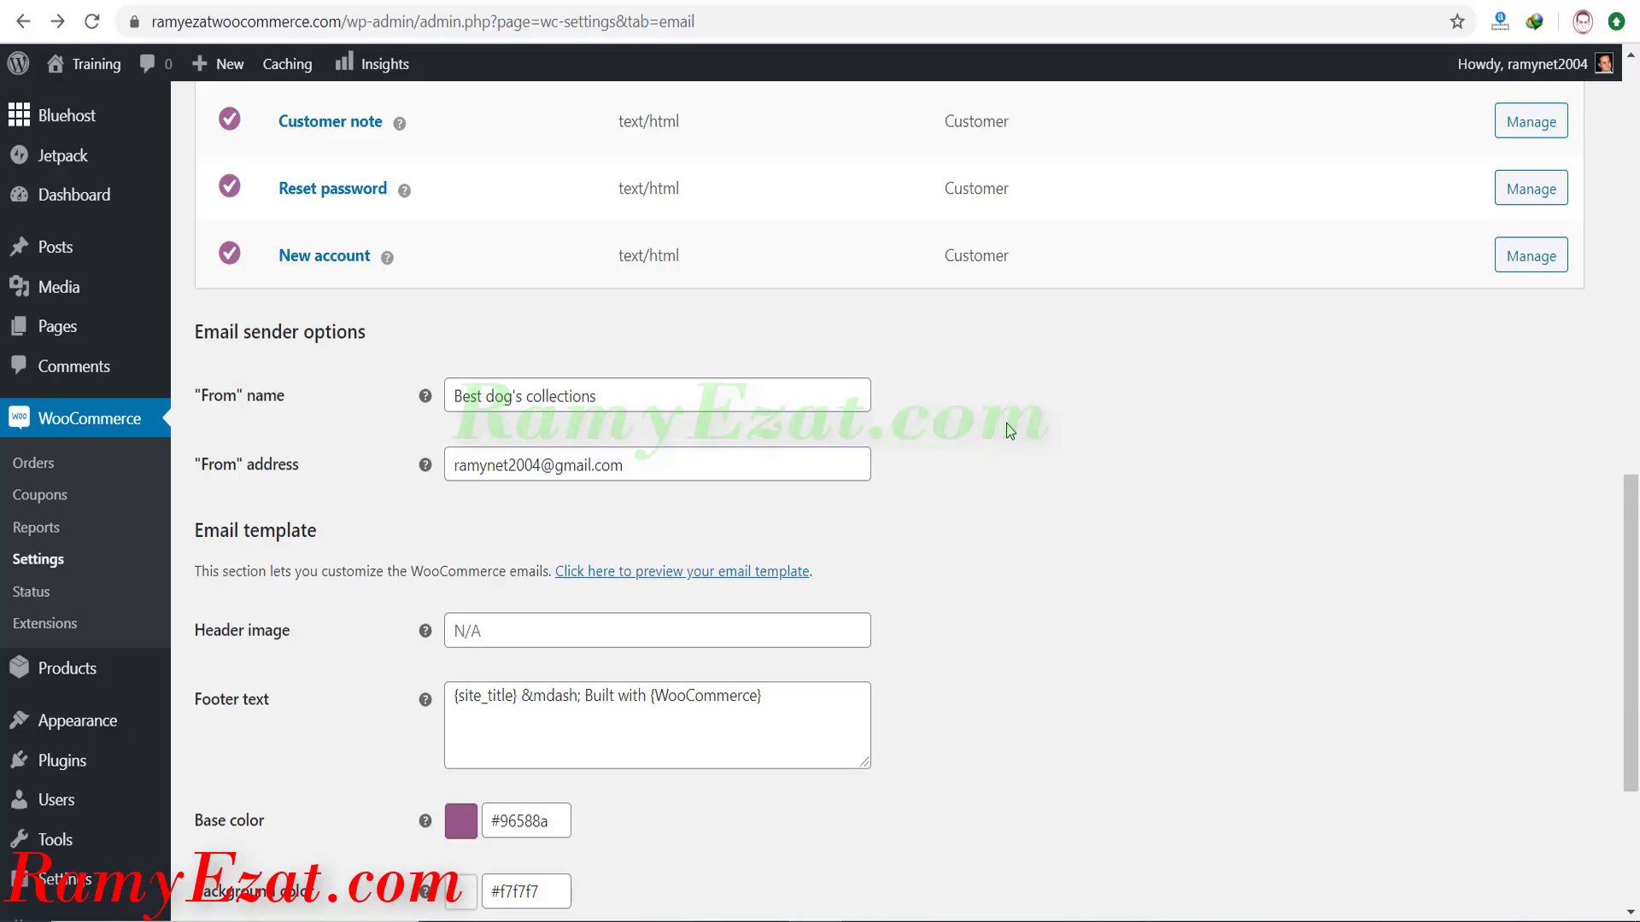
Review the email template options and notification list, and save the email settings.
scroll(1009, 430, down, 2)
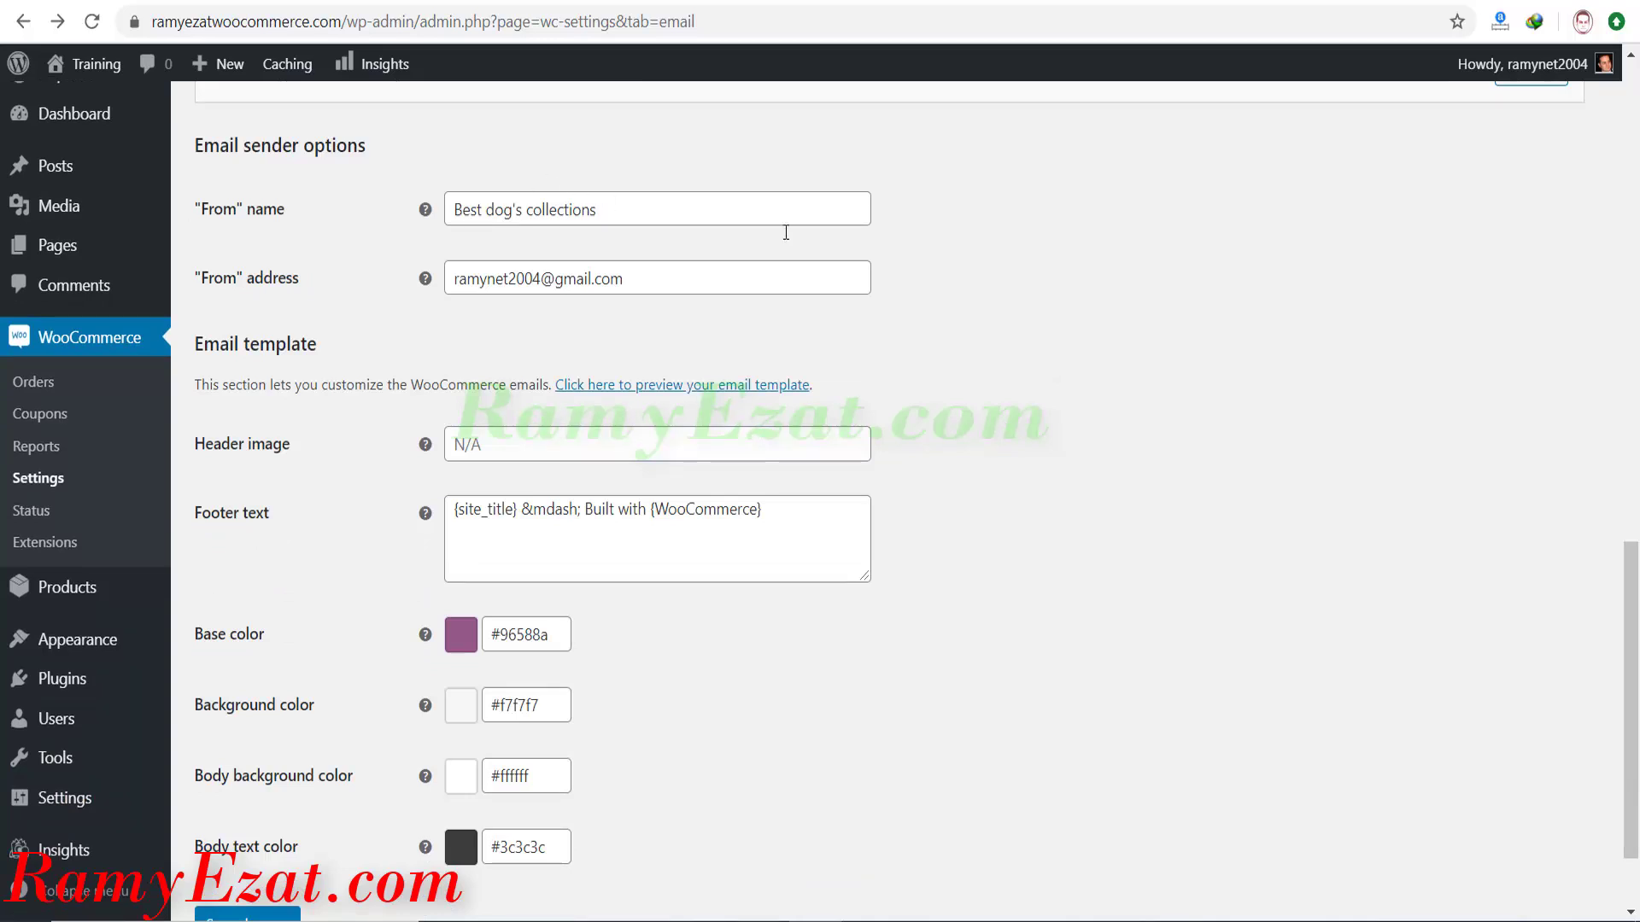
scroll(936, 265, down, 1)
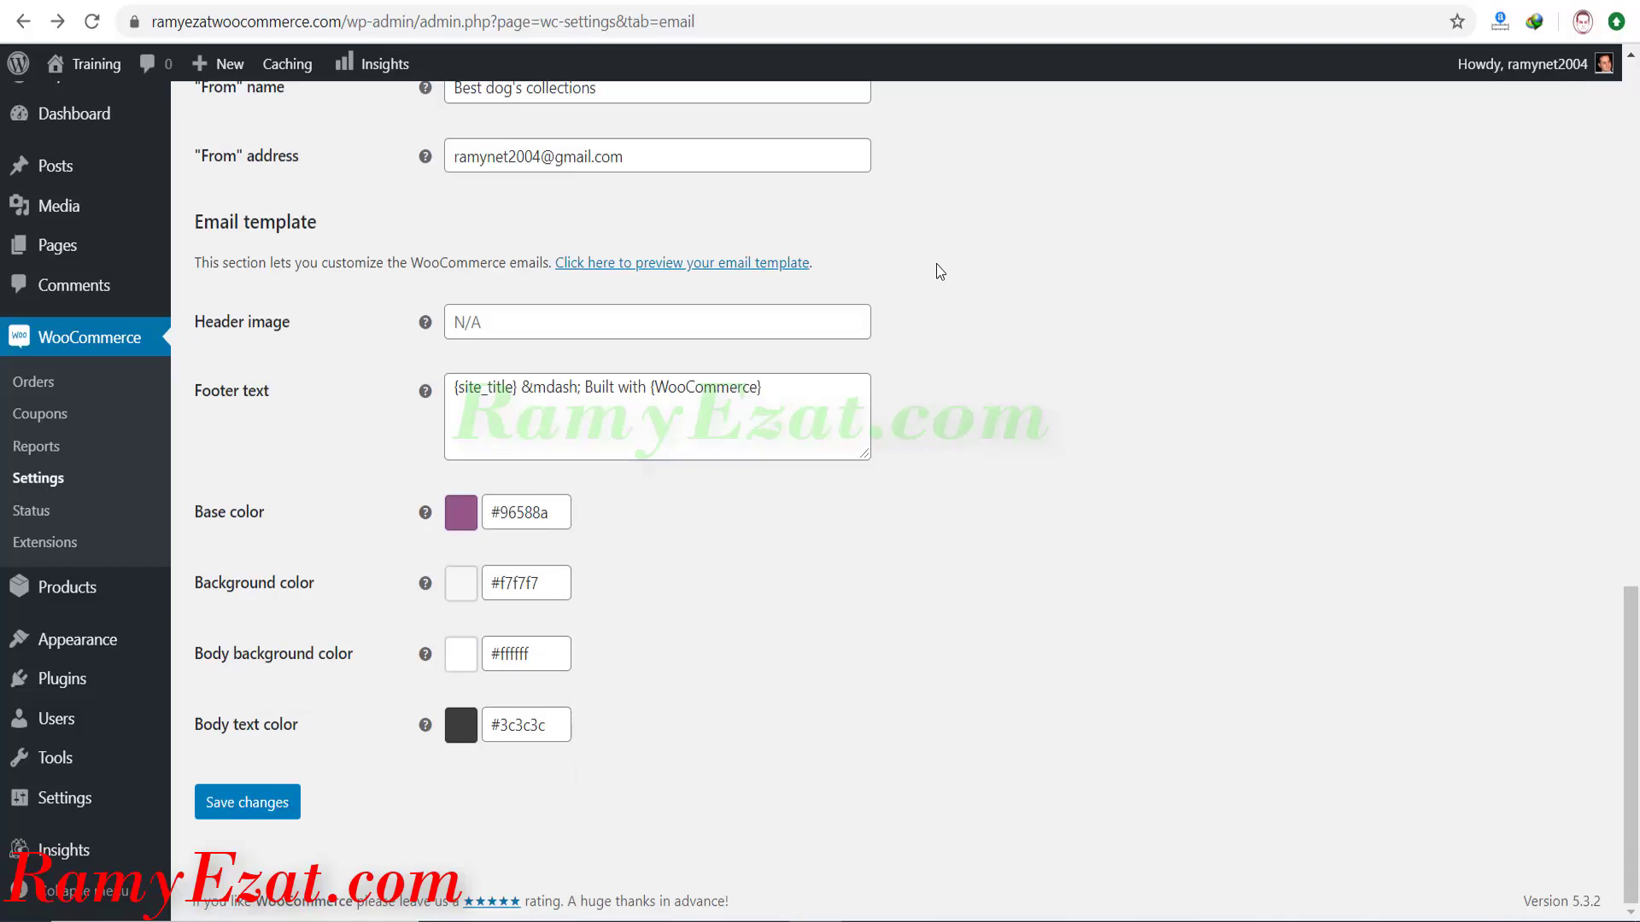
scroll(937, 266, up, 10)
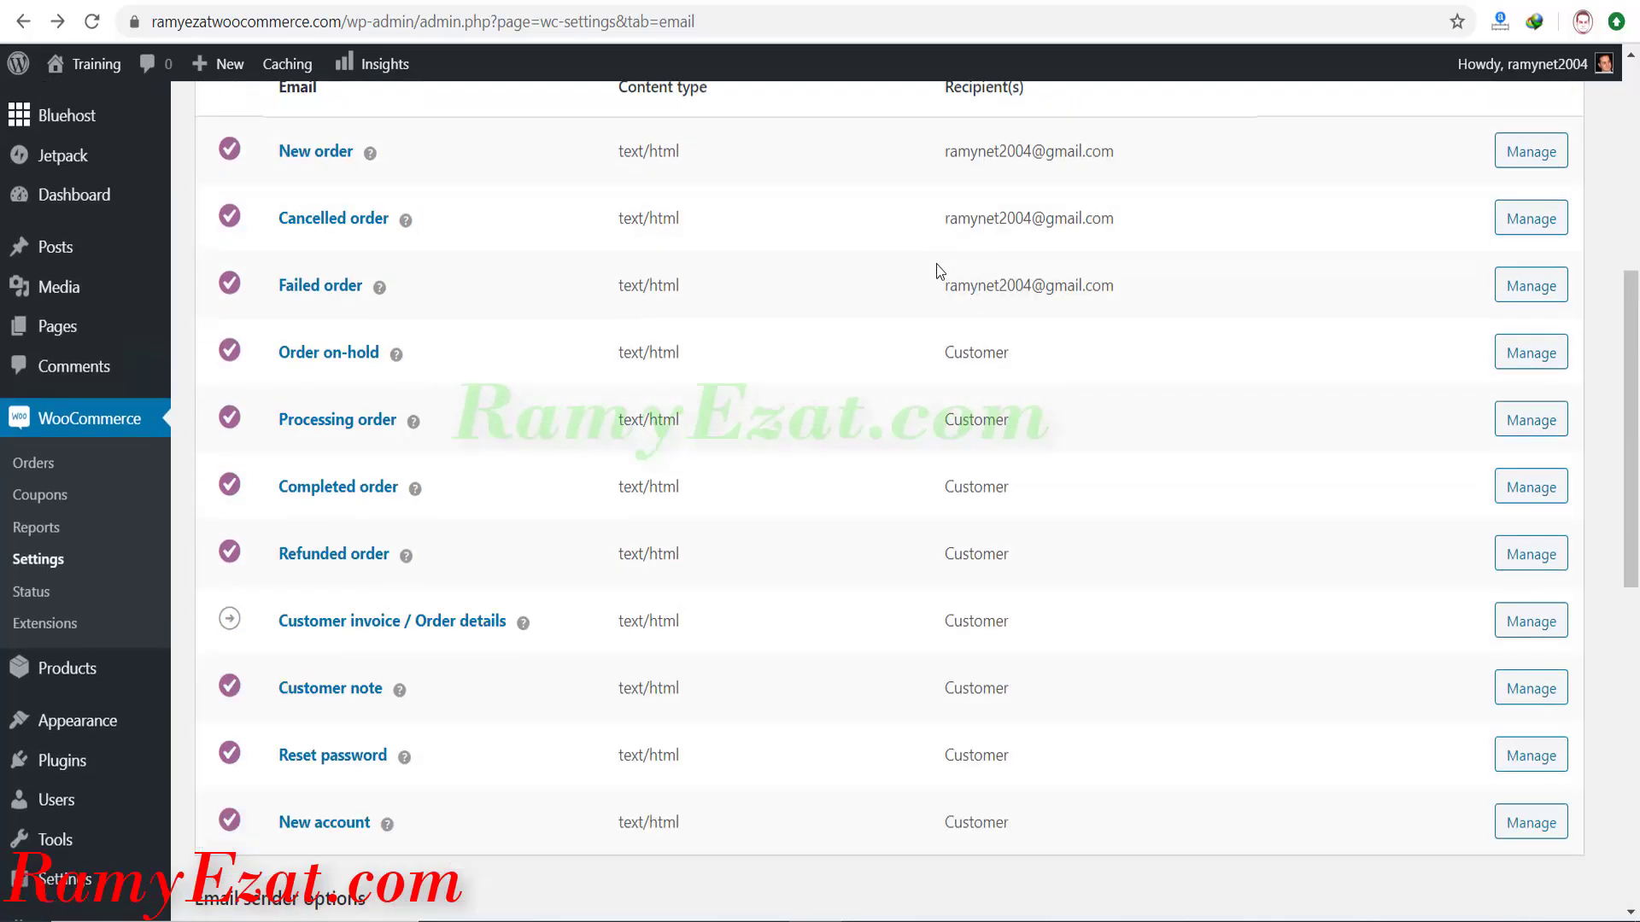
scroll(940, 271, down, 10)
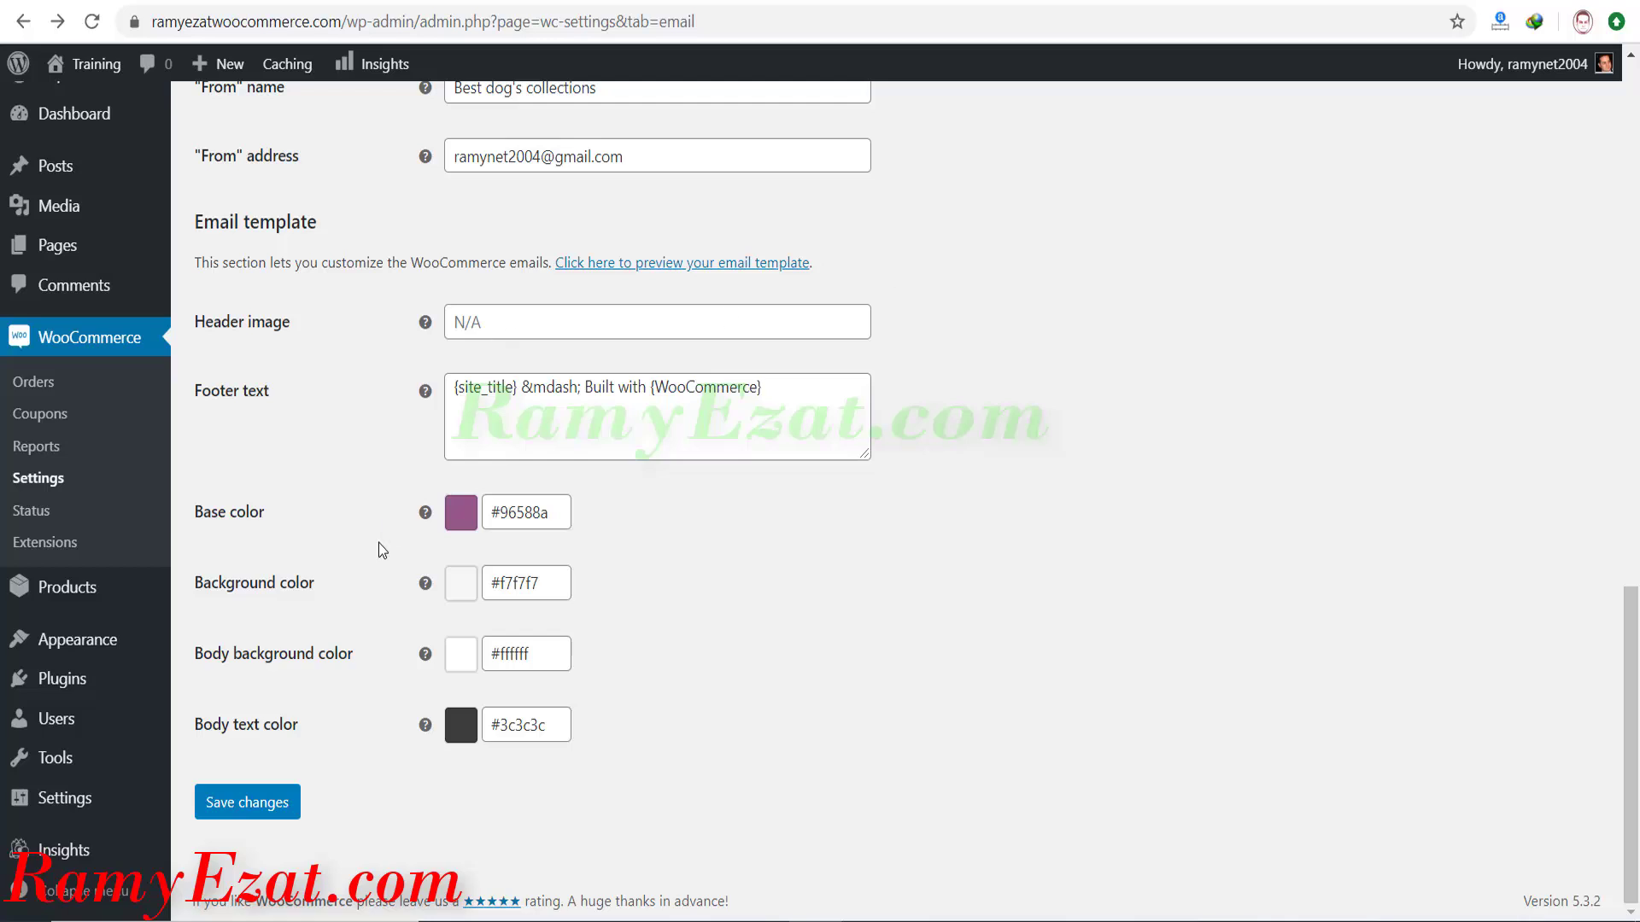
click(289, 808)
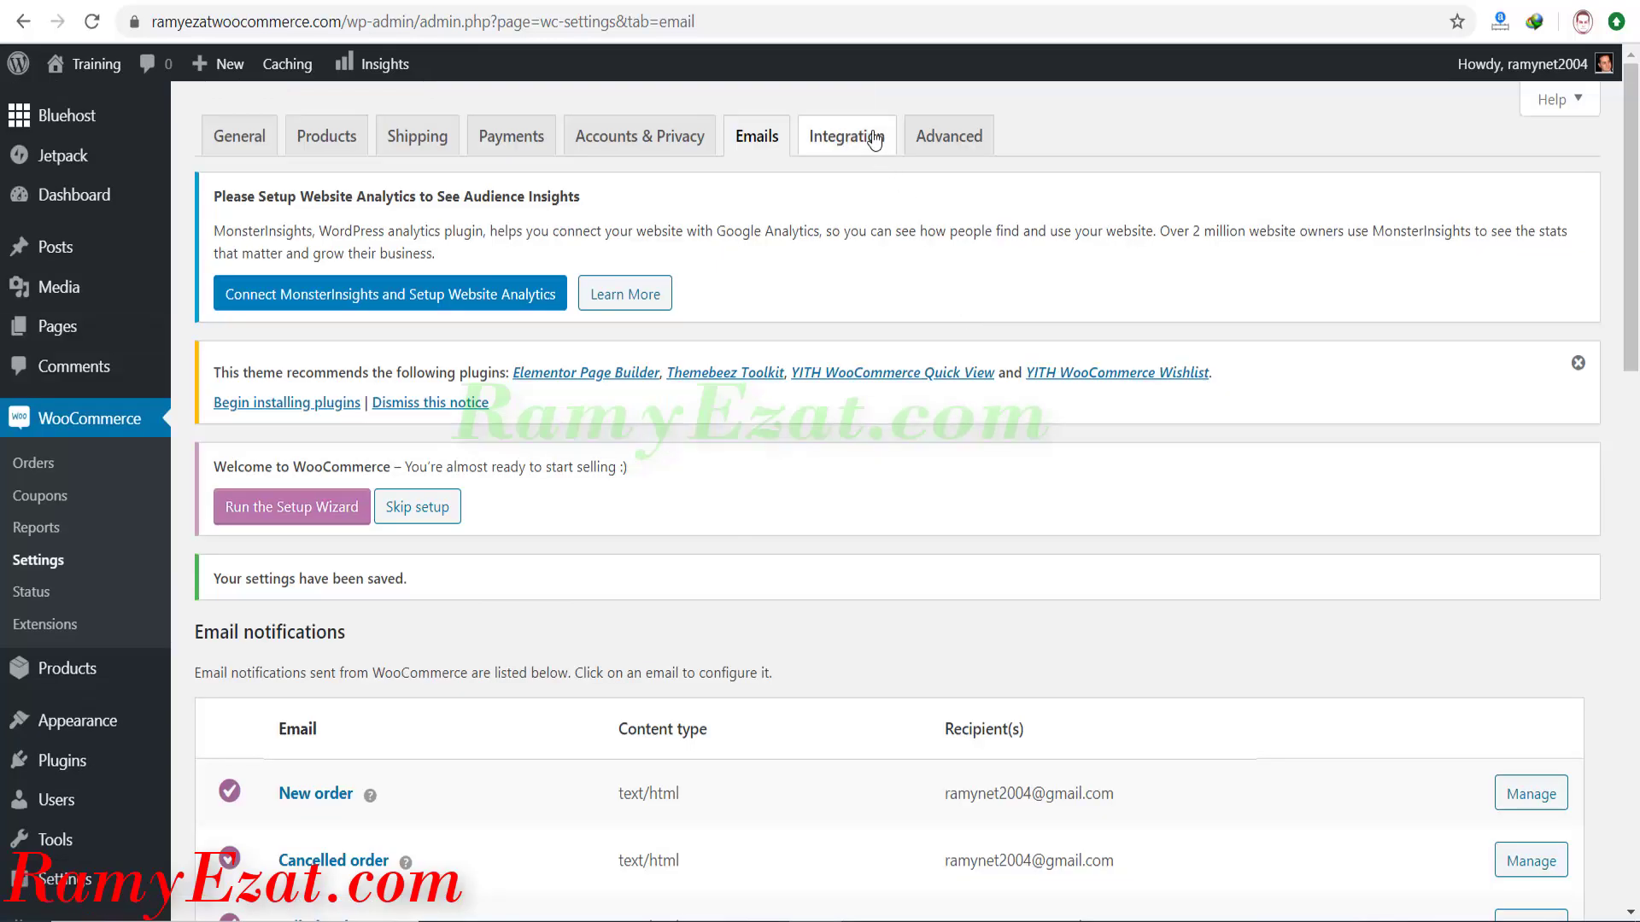
Open the integration settings and check the MaxMind geolocation options.
click(846, 137)
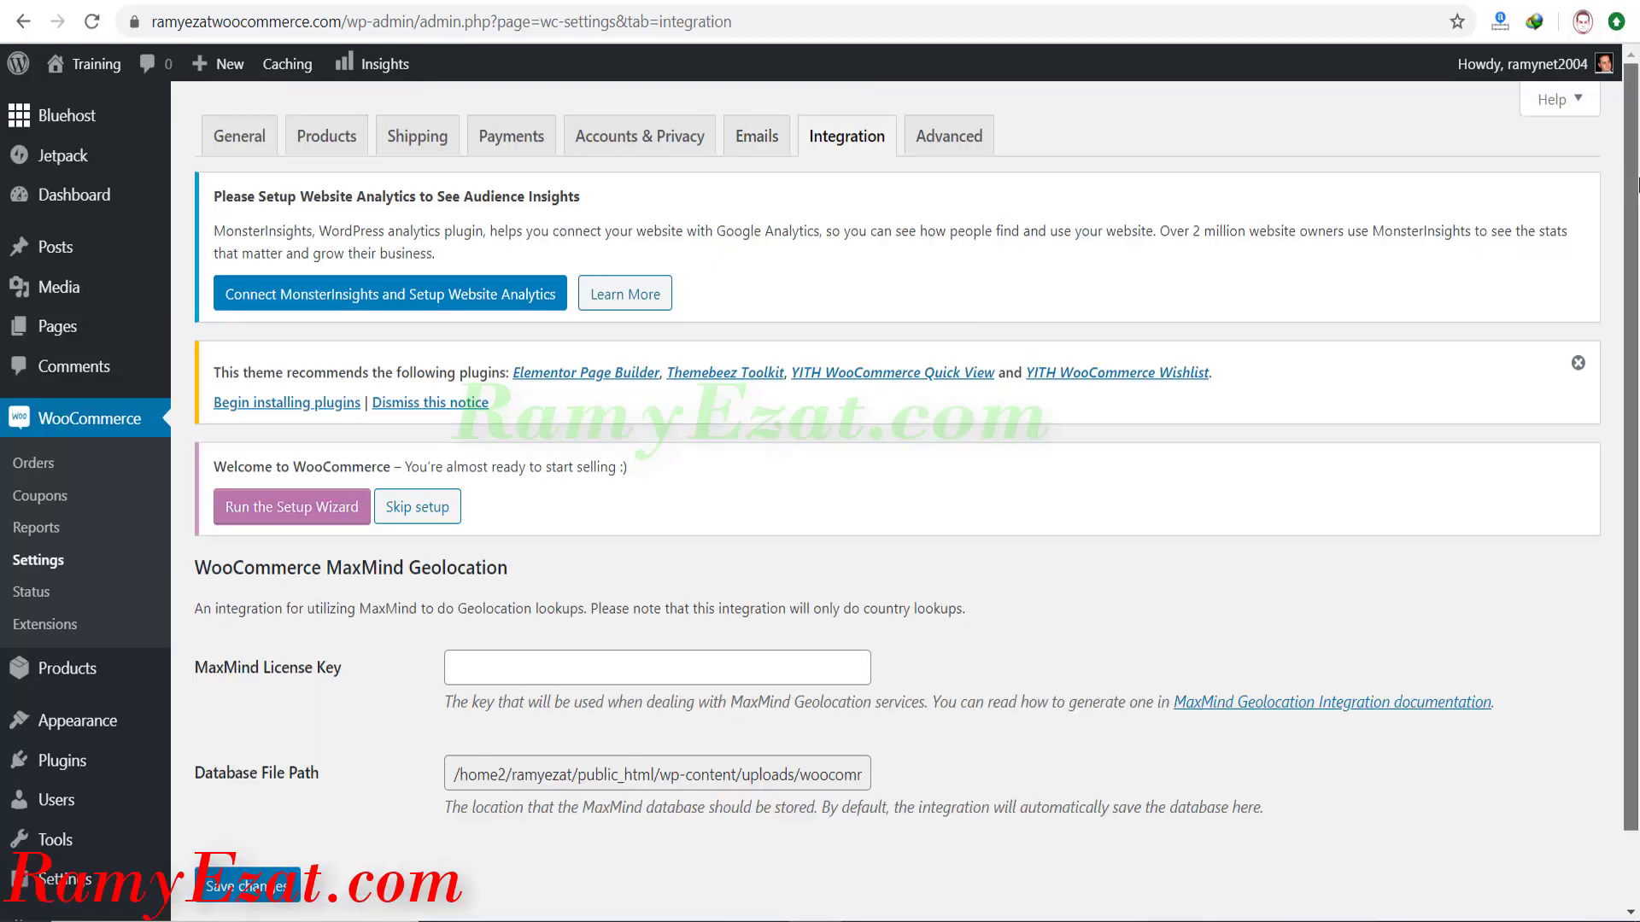
scroll(1638, 384, down, 1)
scroll(1638, 384, up, 1)
Open the advanced page setup settings and check which pages are available for Terms and conditions.
click(950, 146)
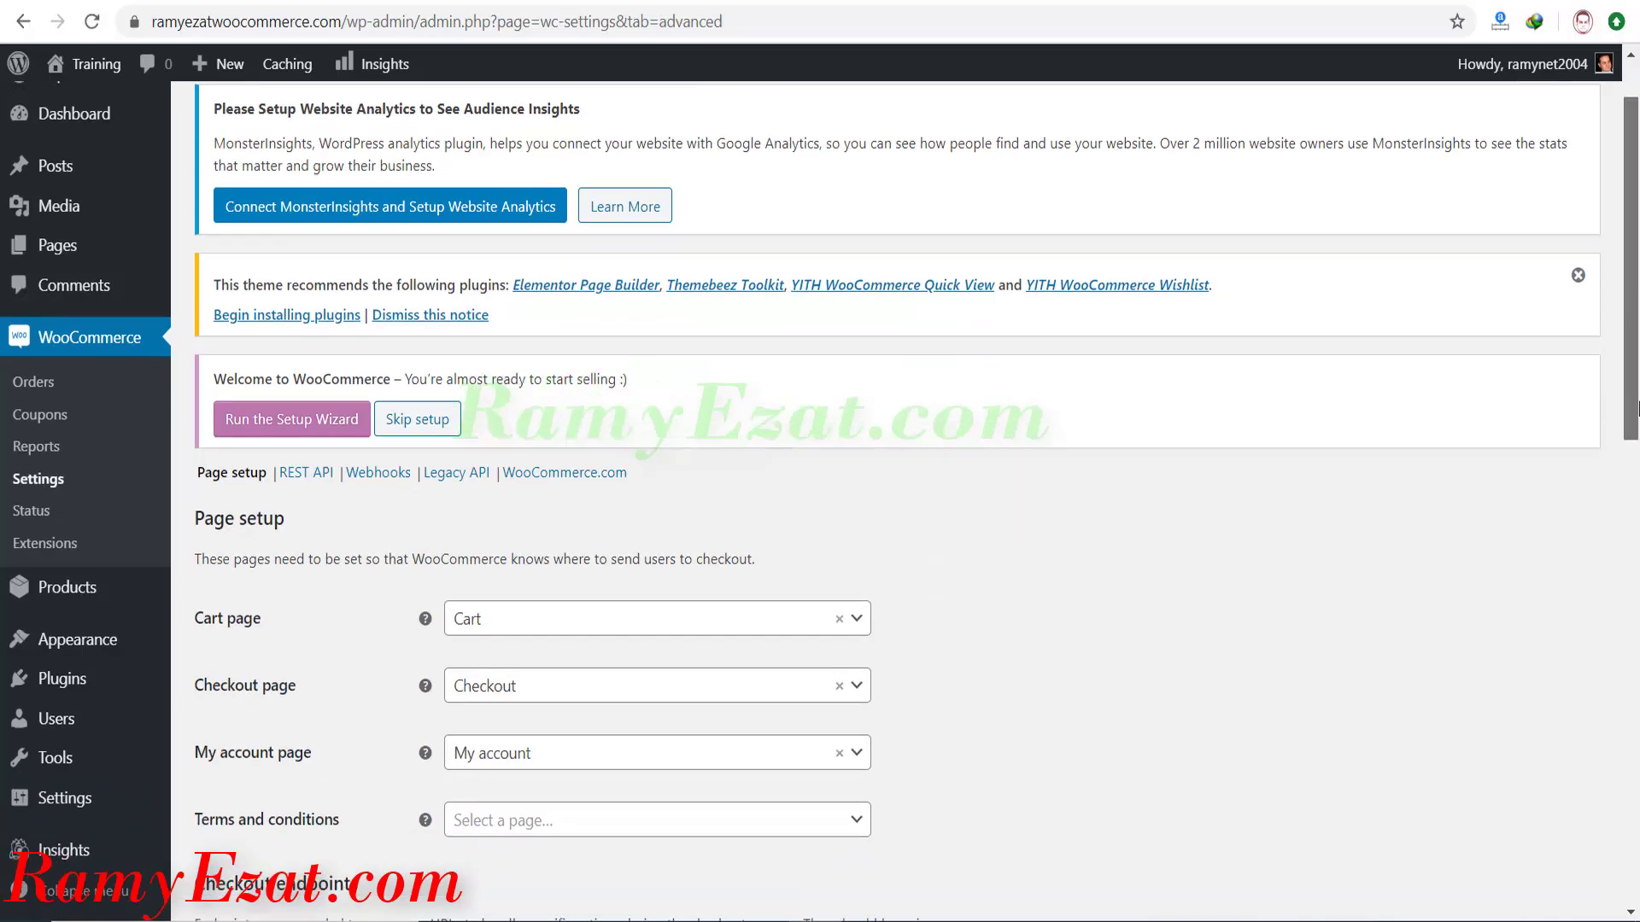
scroll(550, 313, down, 5)
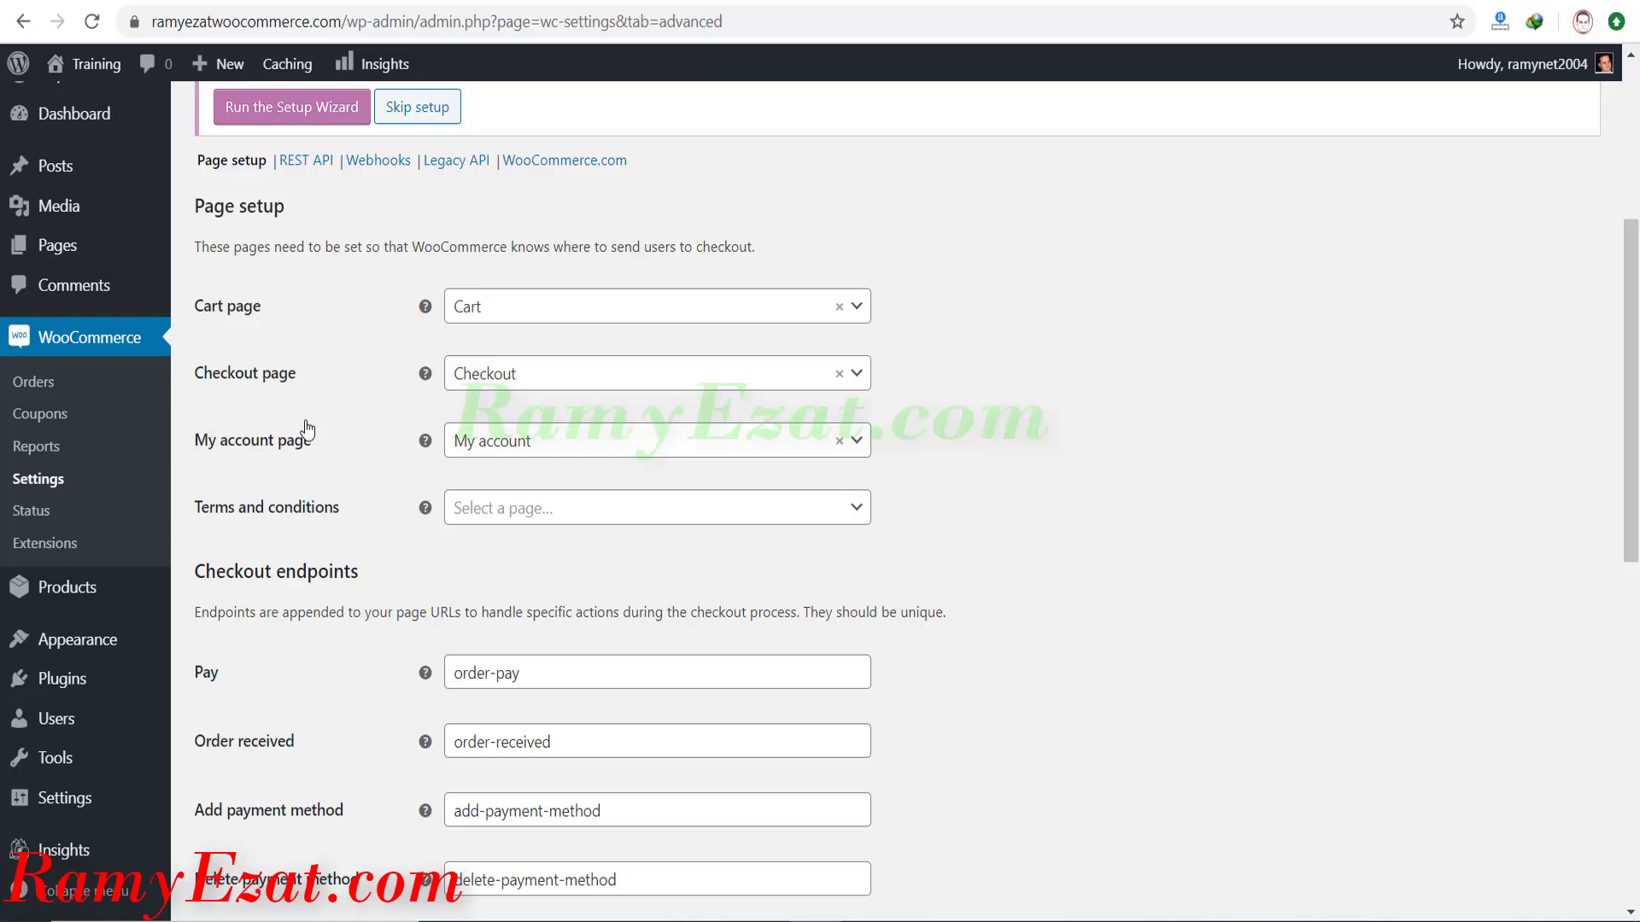
click(544, 510)
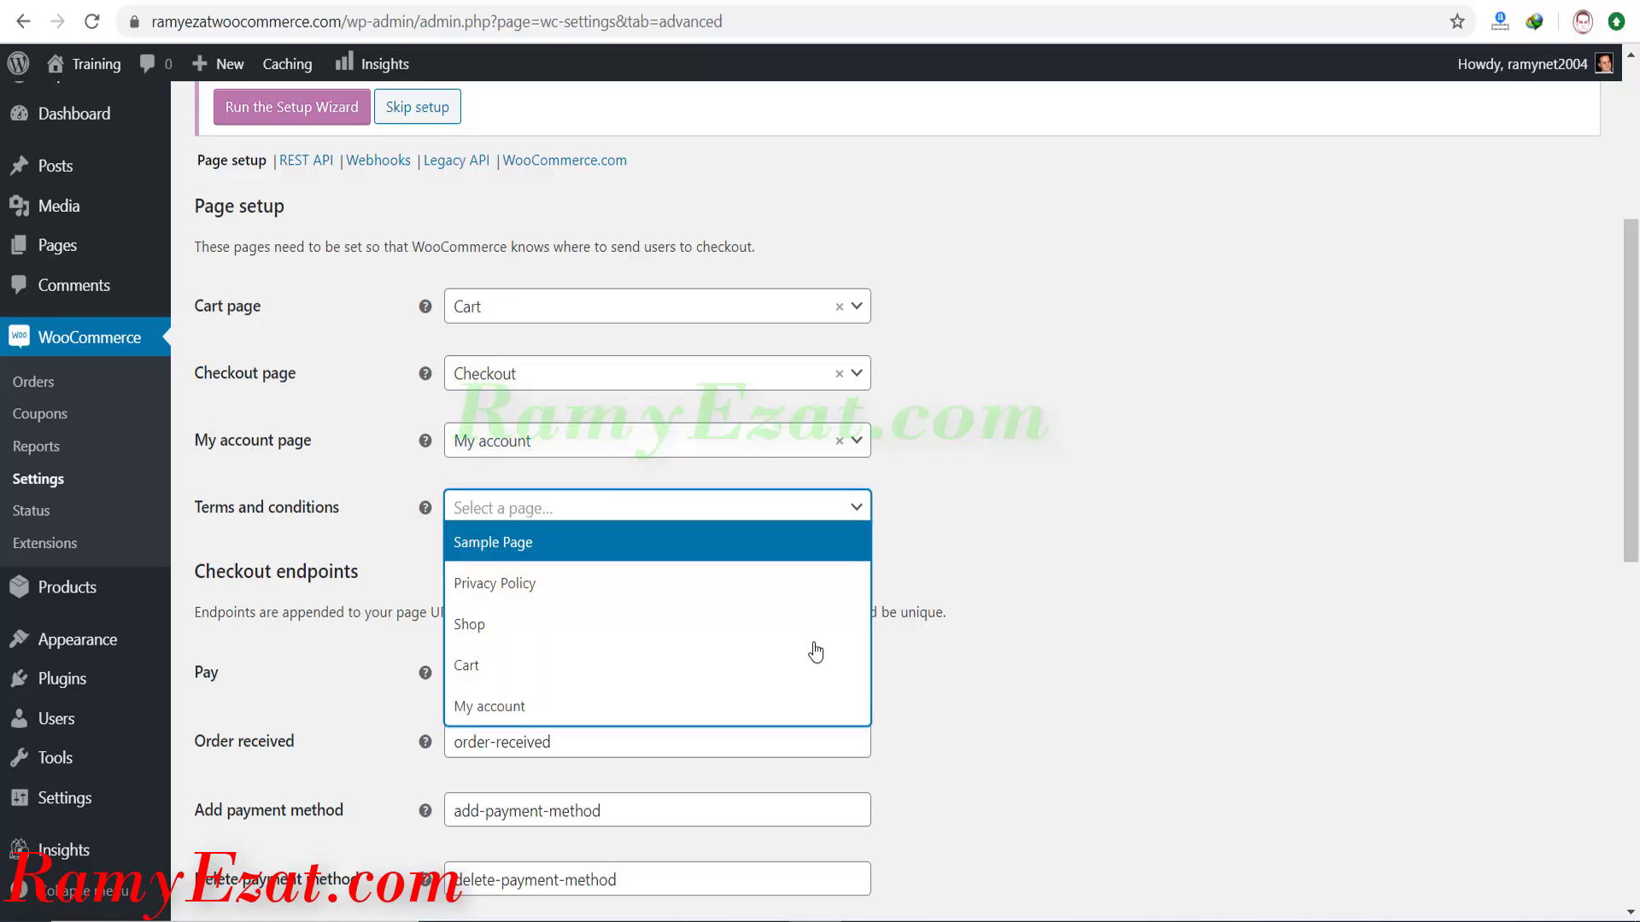
click(962, 511)
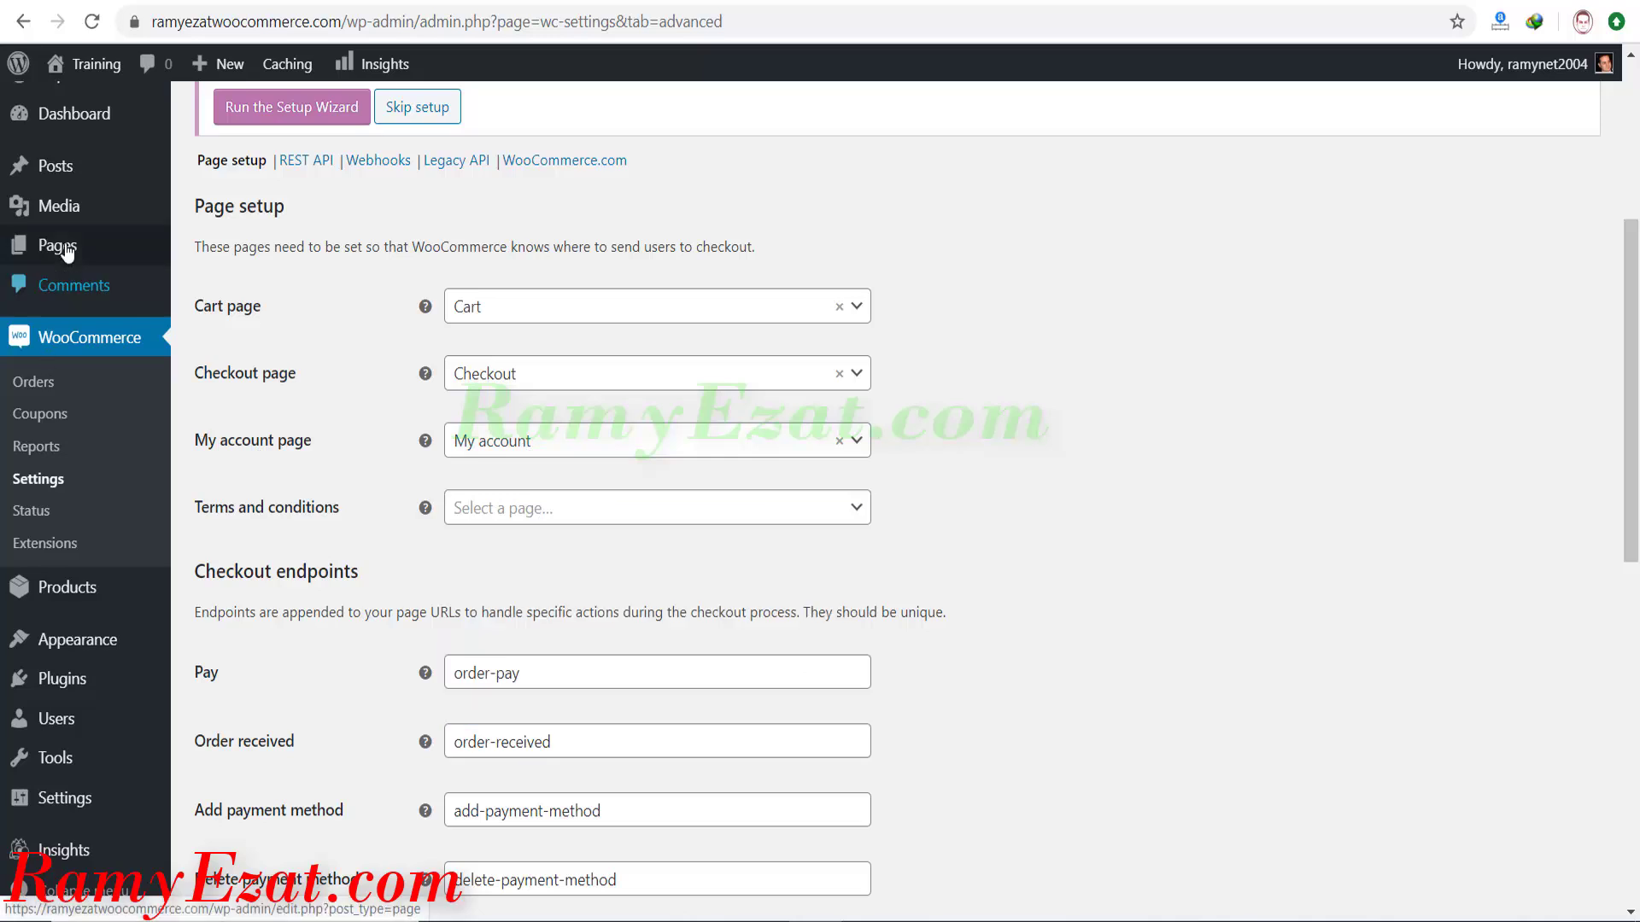
Create a new page titled "Terms and conditions" in a separate browser tab and publish it.
mouse_move(88, 244)
right_click(242, 282)
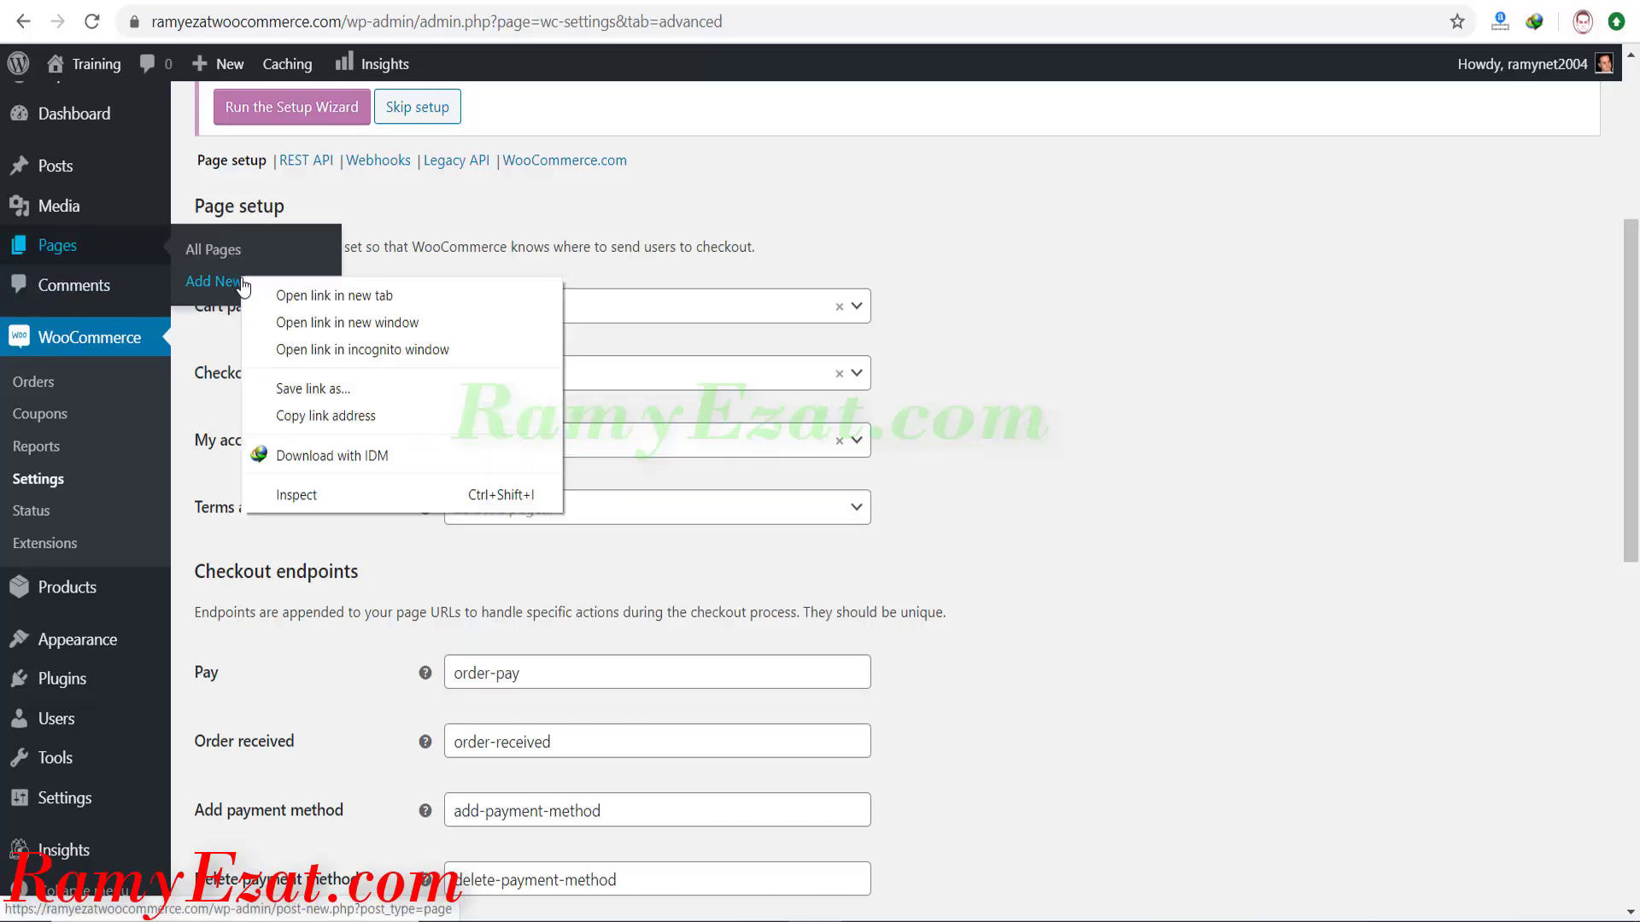
click(260, 294)
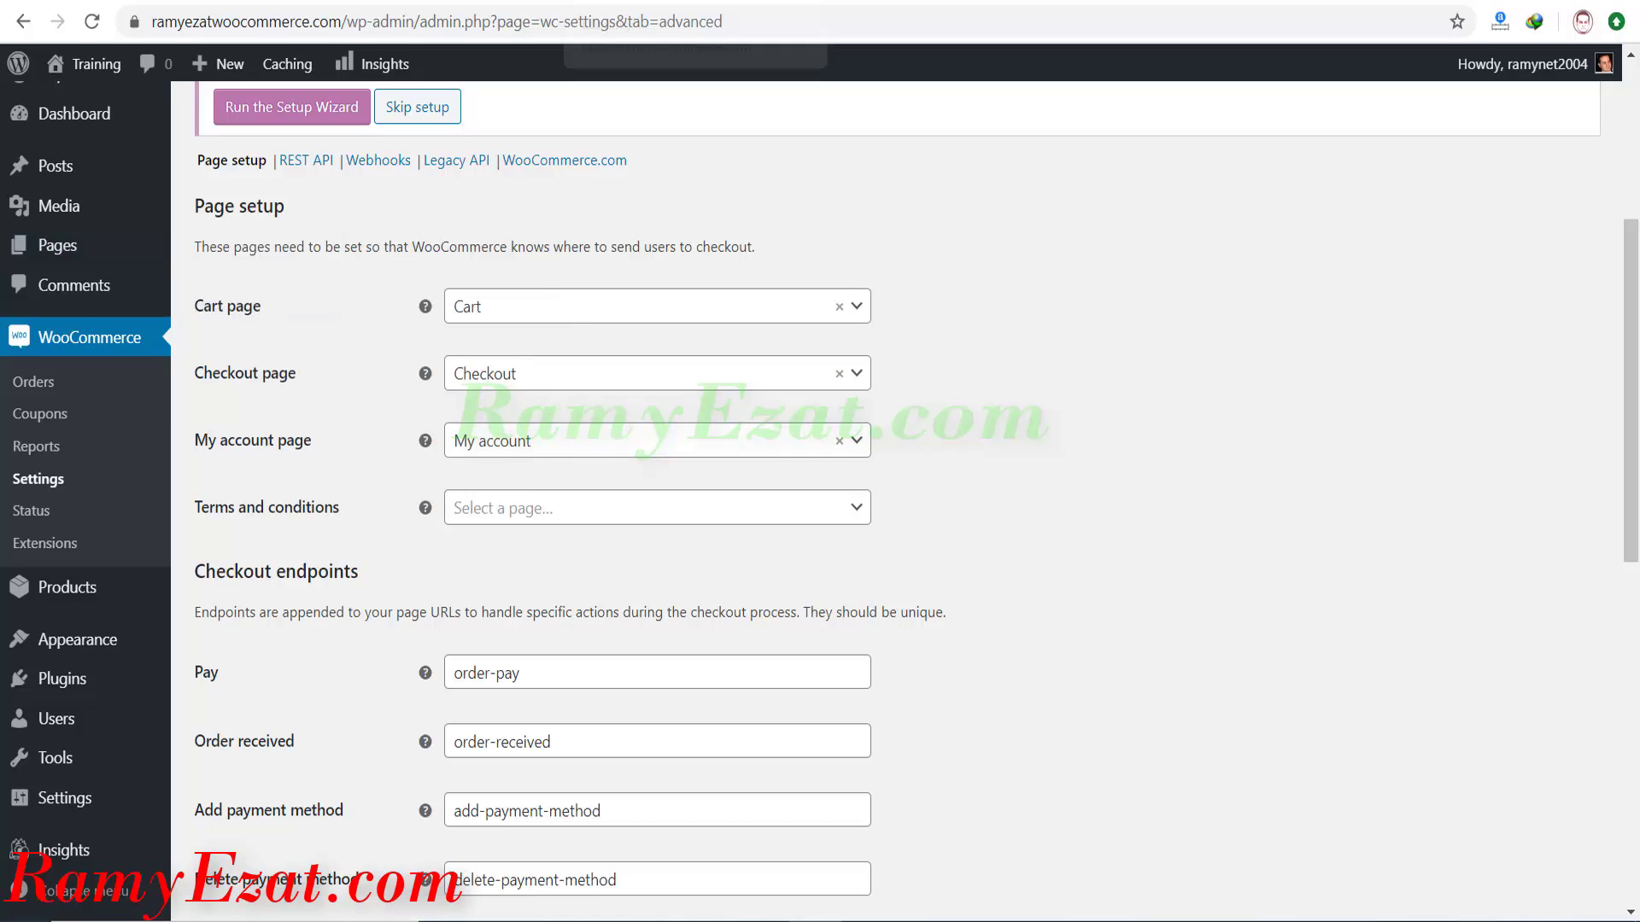
click(598, 2)
text(Terms)
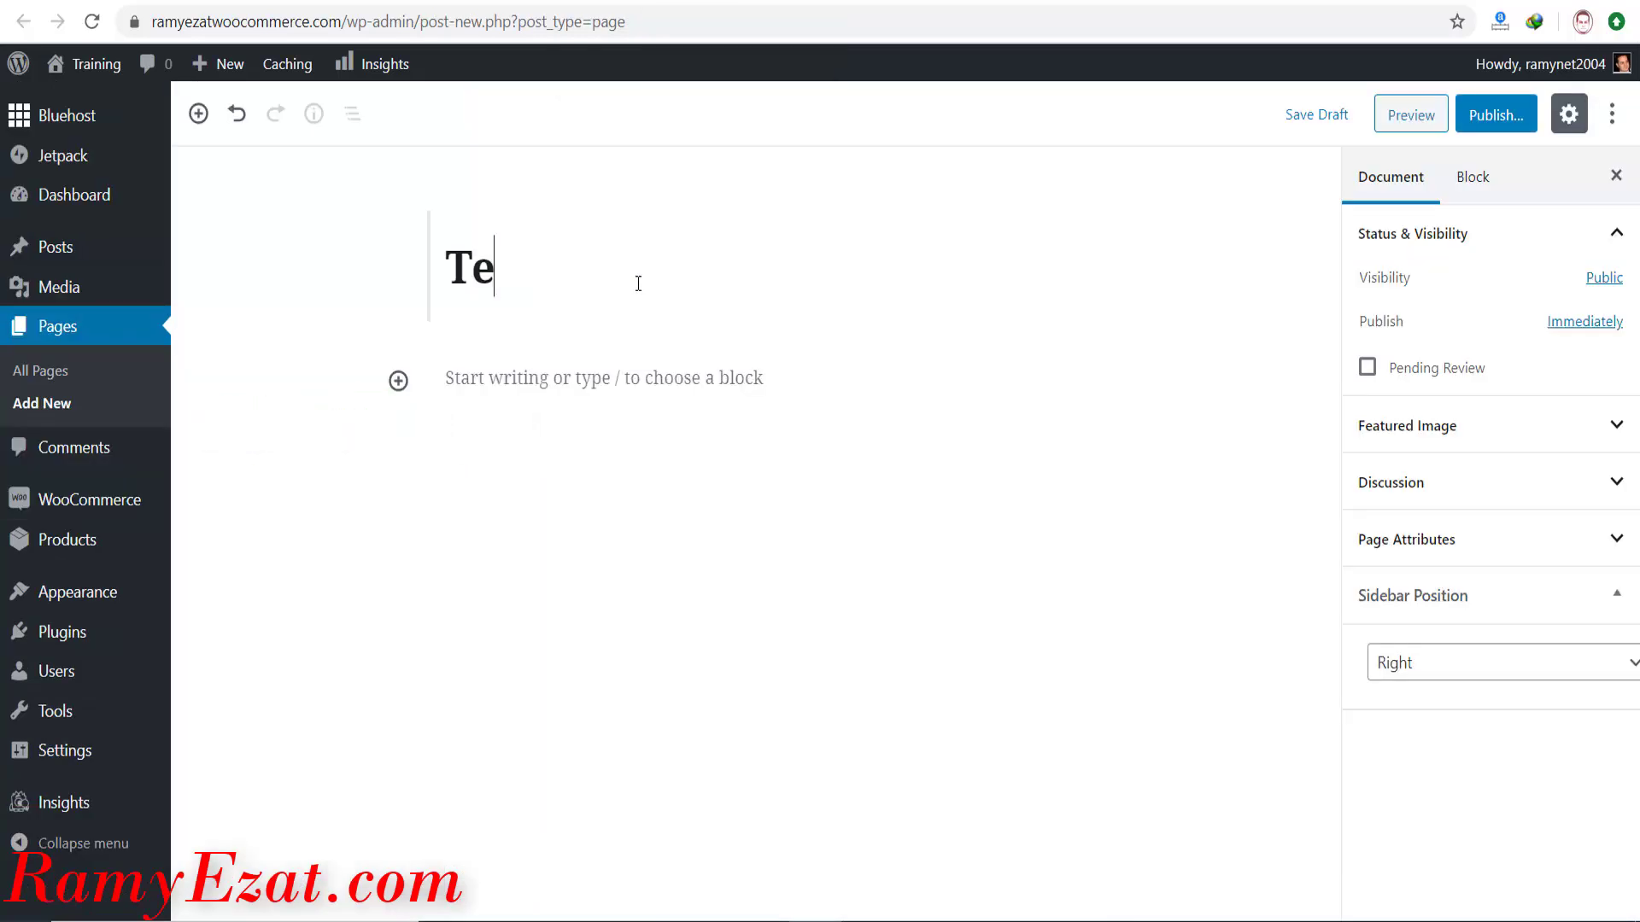
click(128, 3)
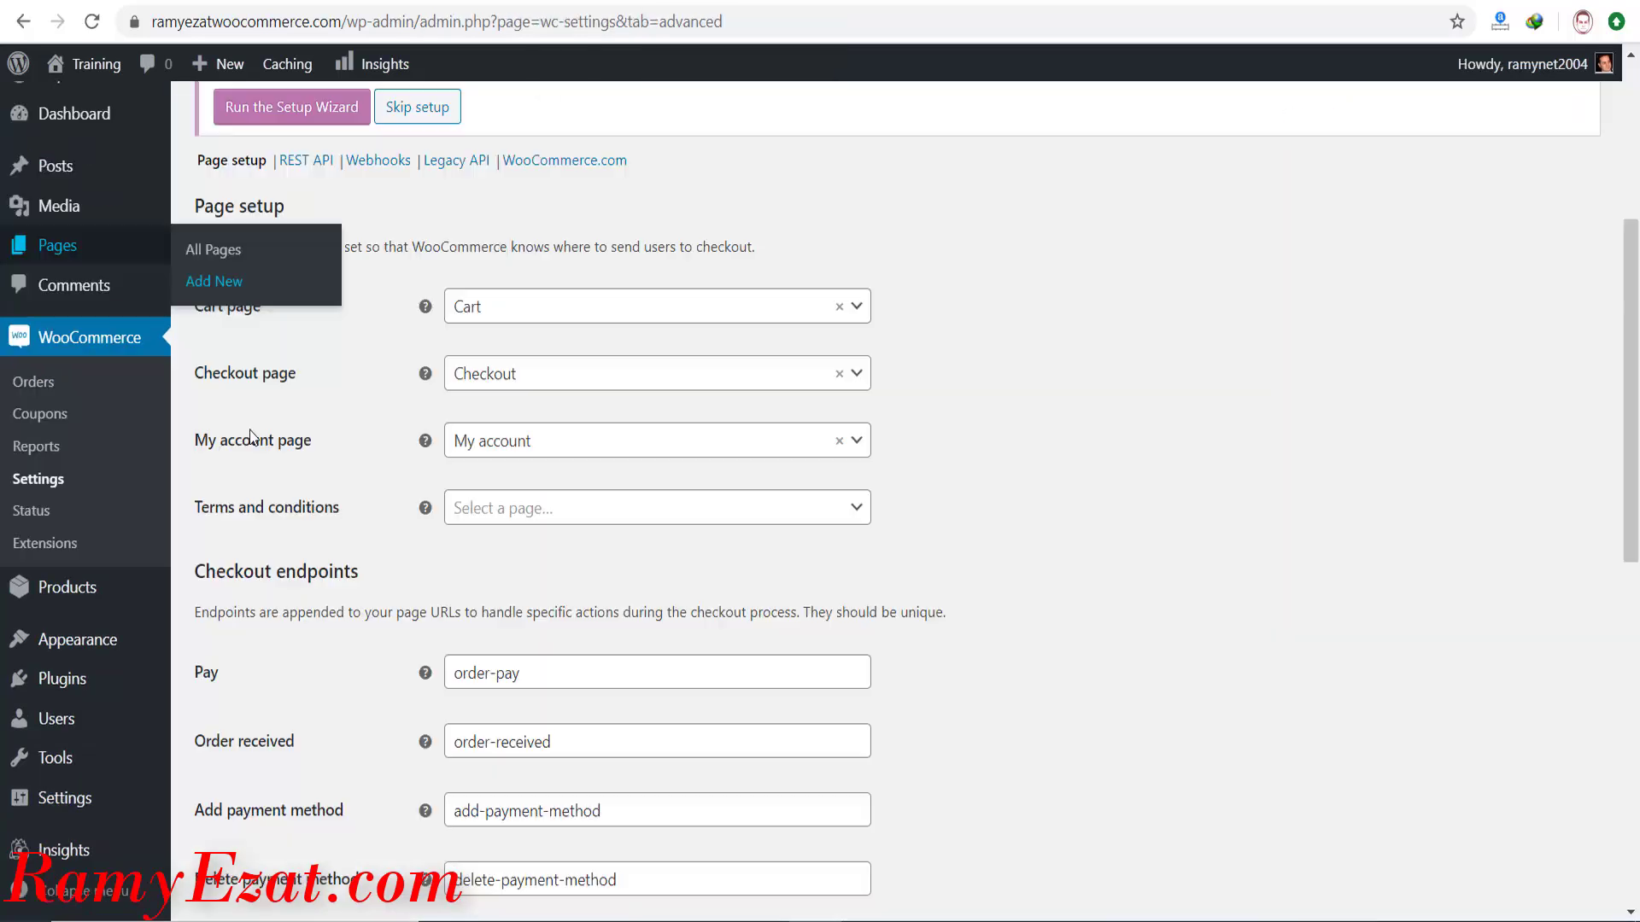
drag(355, 521, 188, 511)
click(598, 2)
text(Terms and conditions)
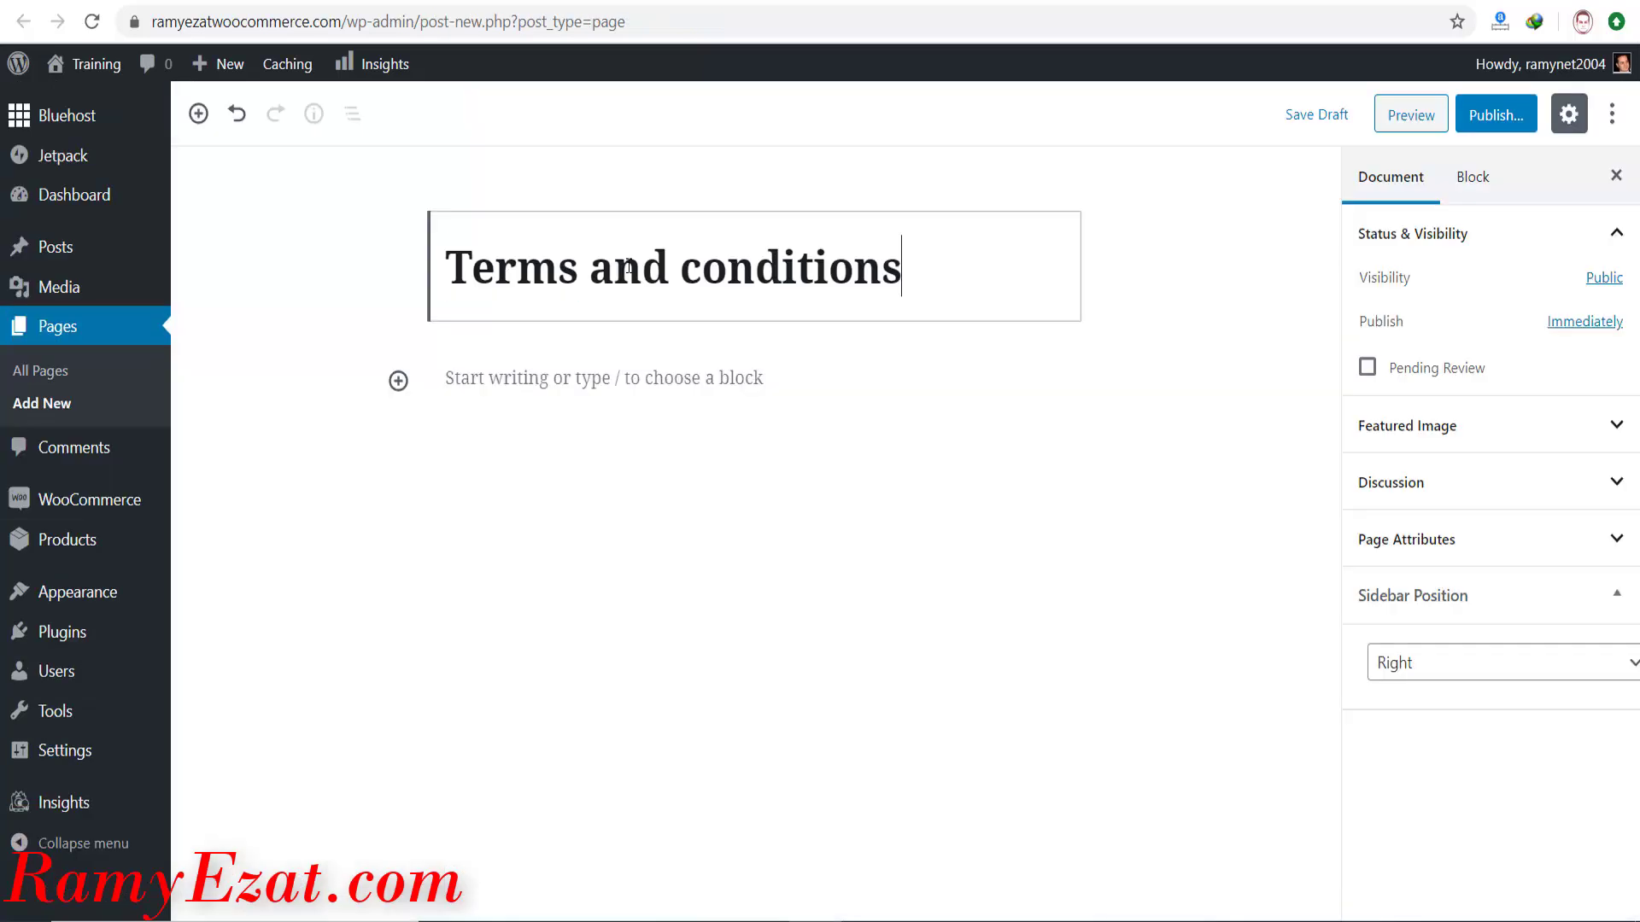
click(1500, 118)
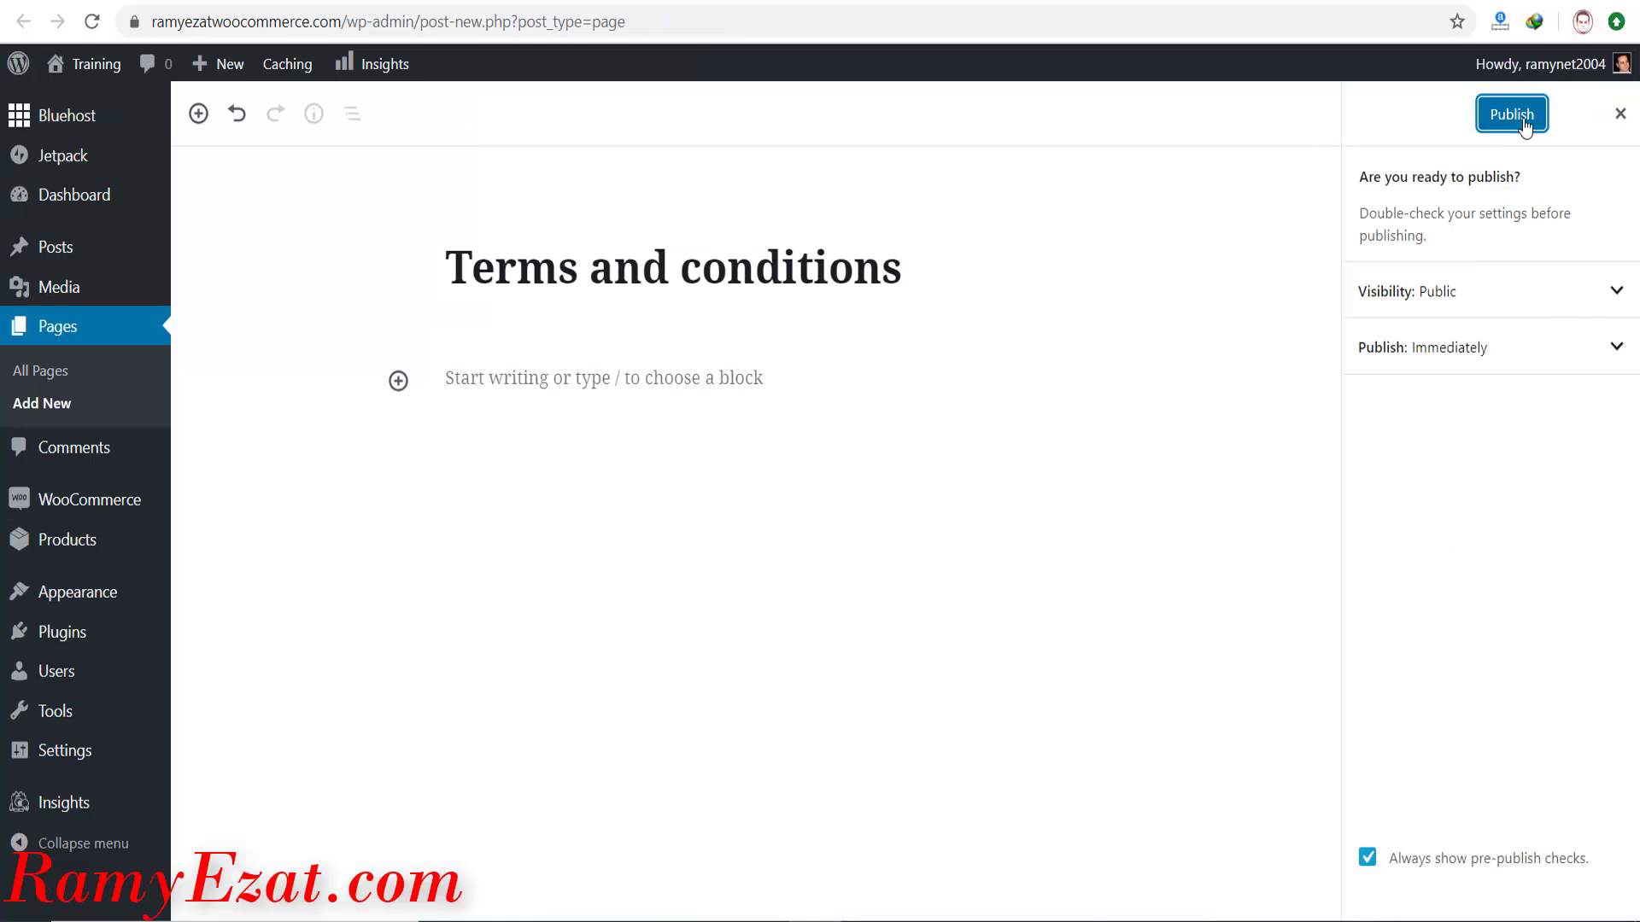
click(1521, 122)
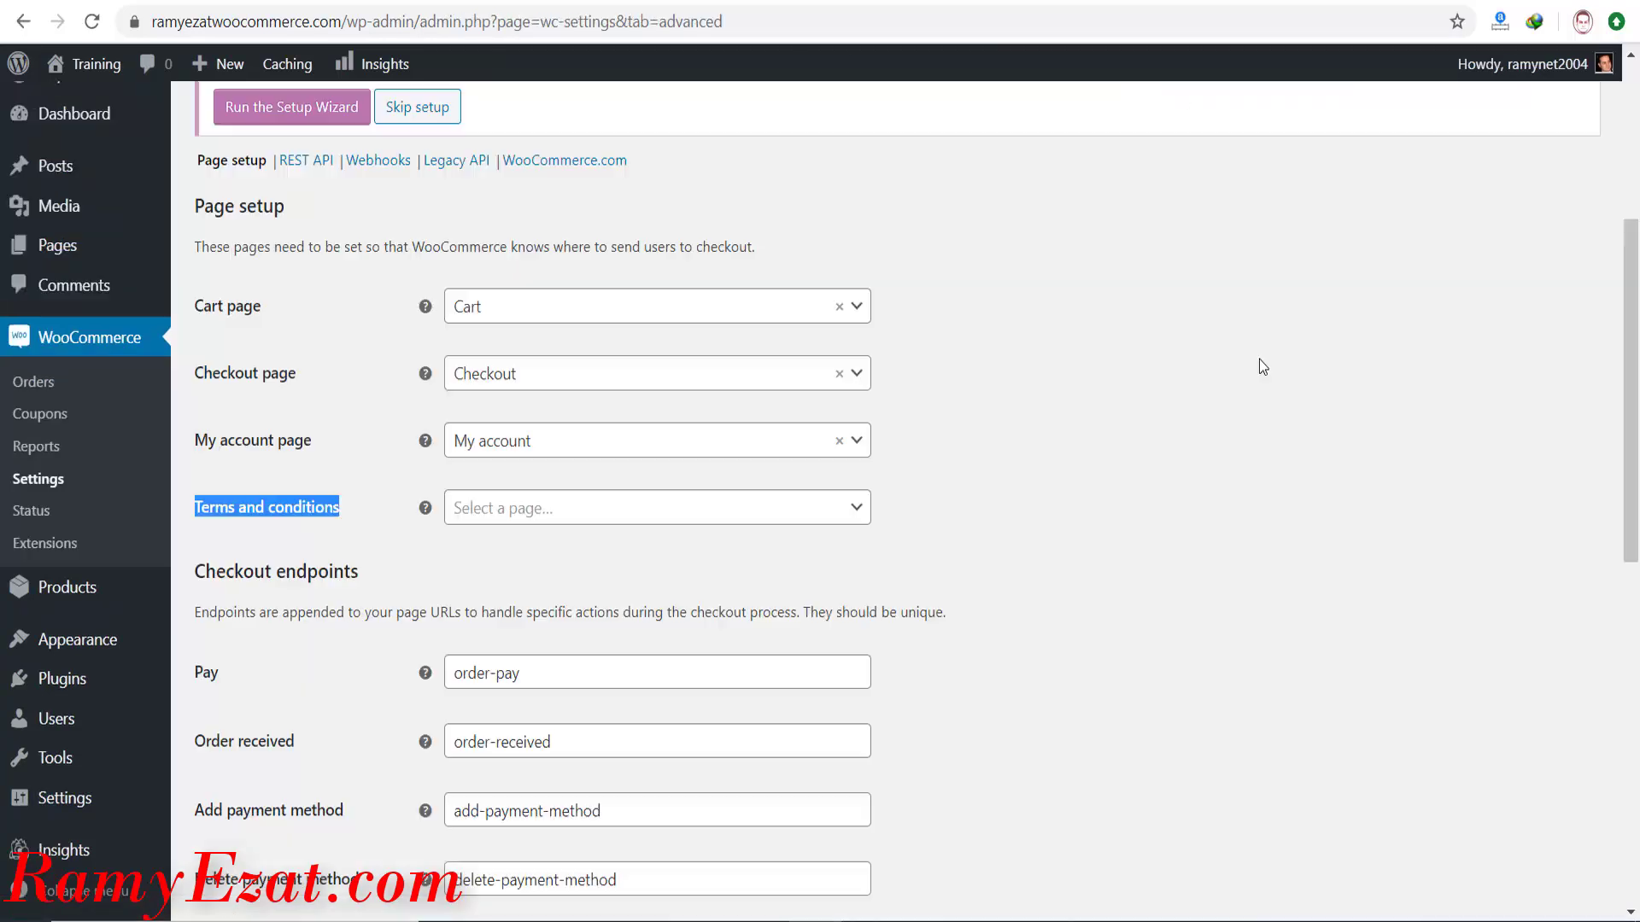
Reload the advanced settings and assign the "Terms and conditions" page as the store's terms page.
key(F5)
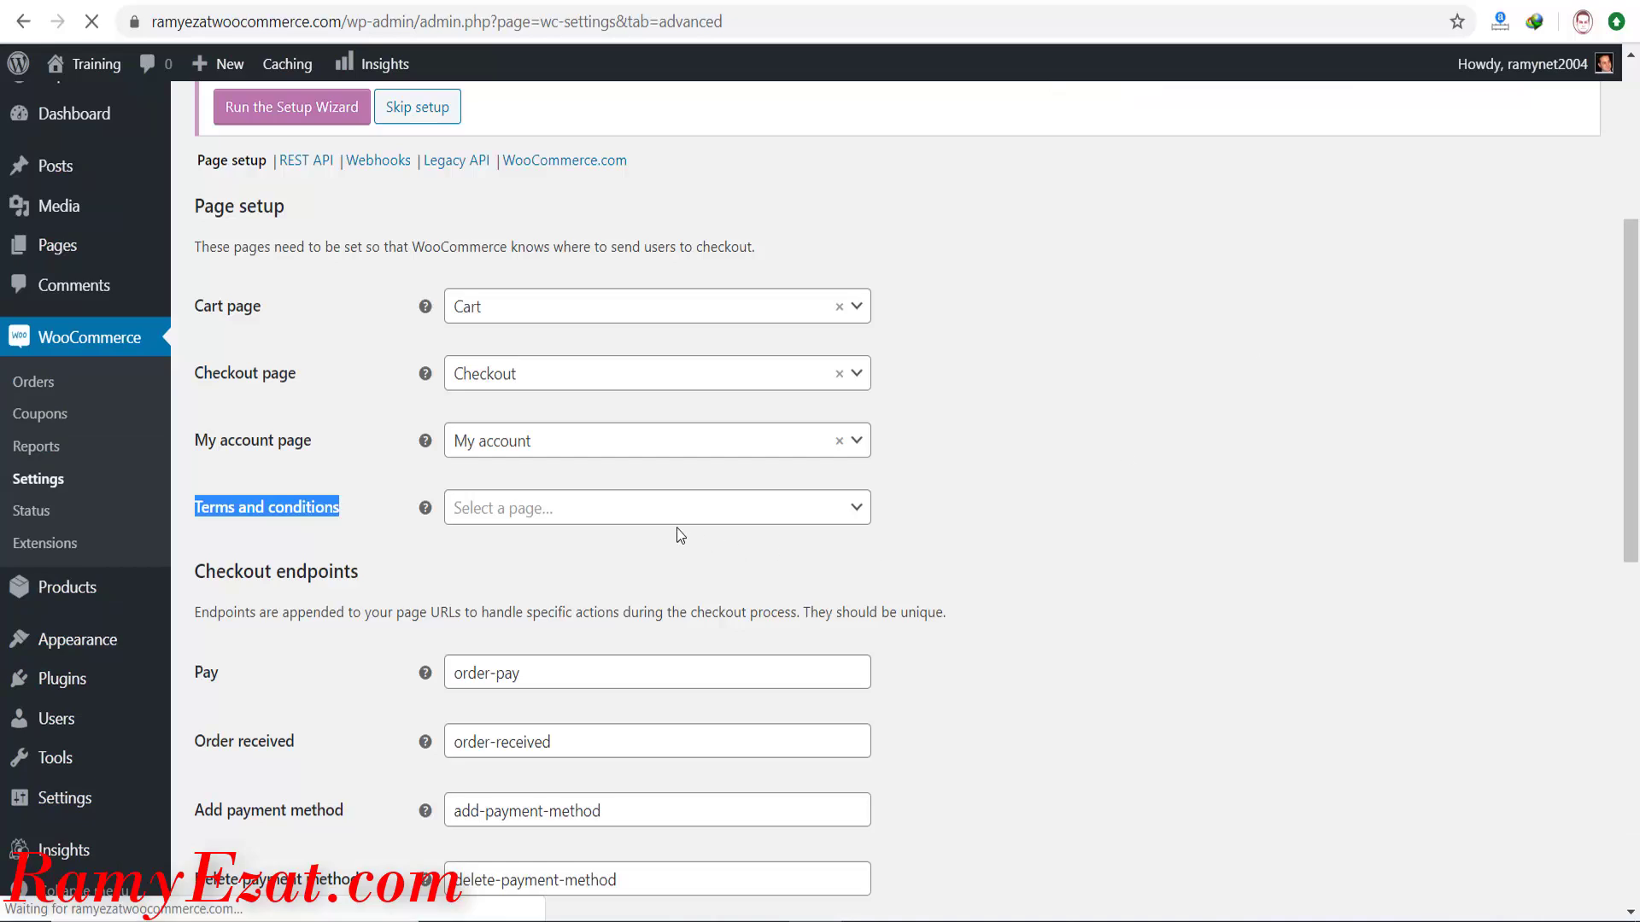
click(656, 466)
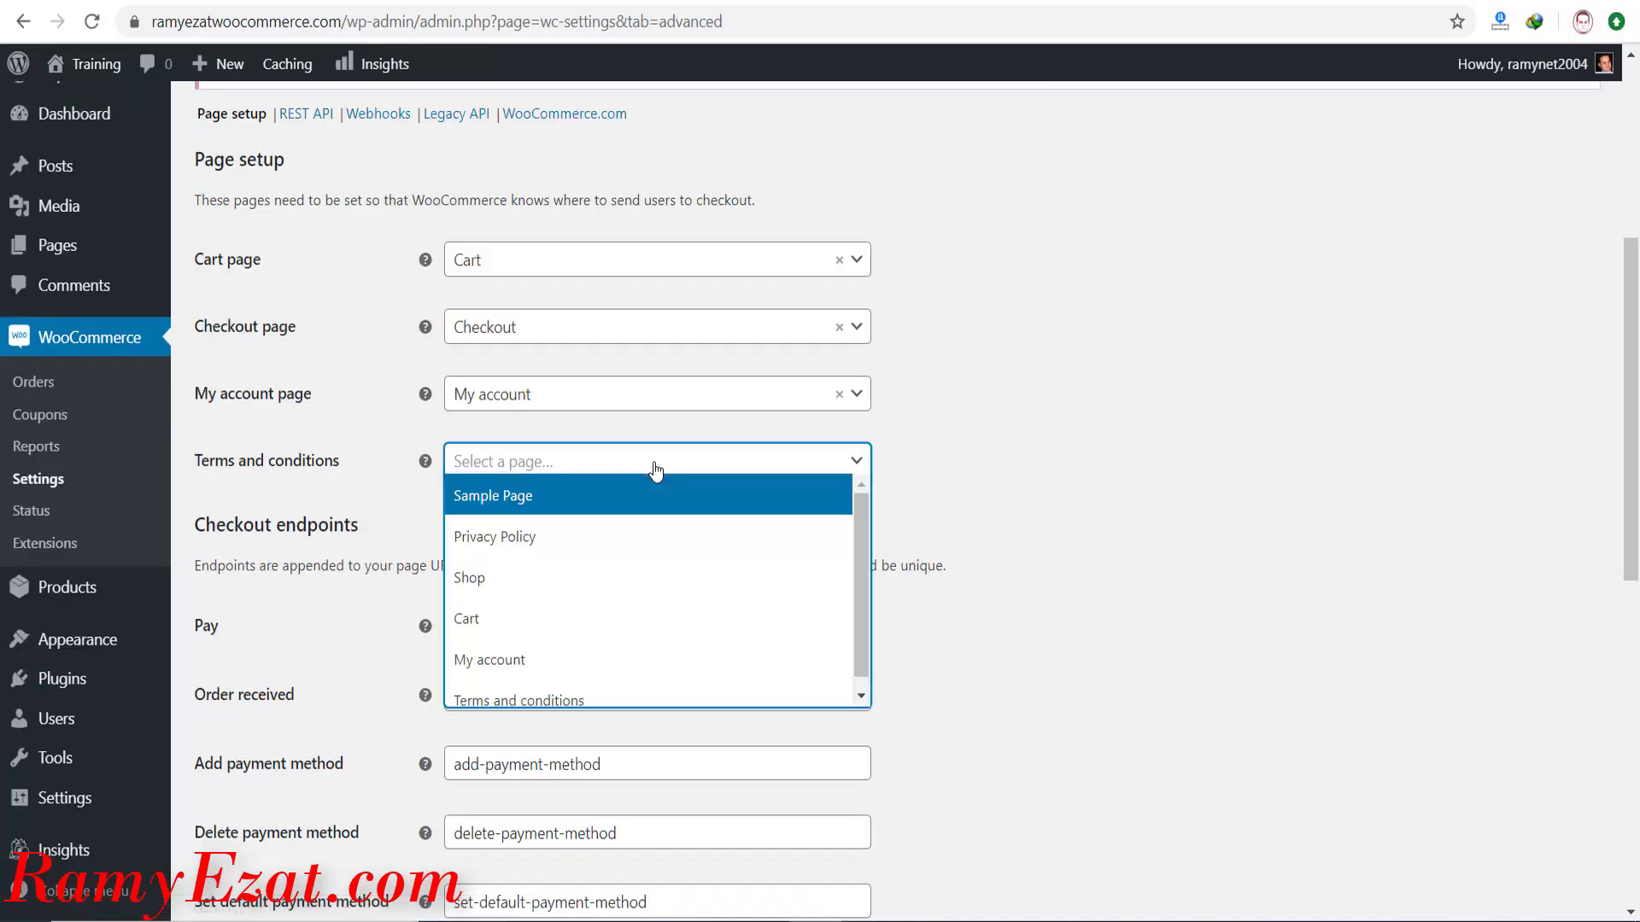
click(554, 705)
click(1029, 450)
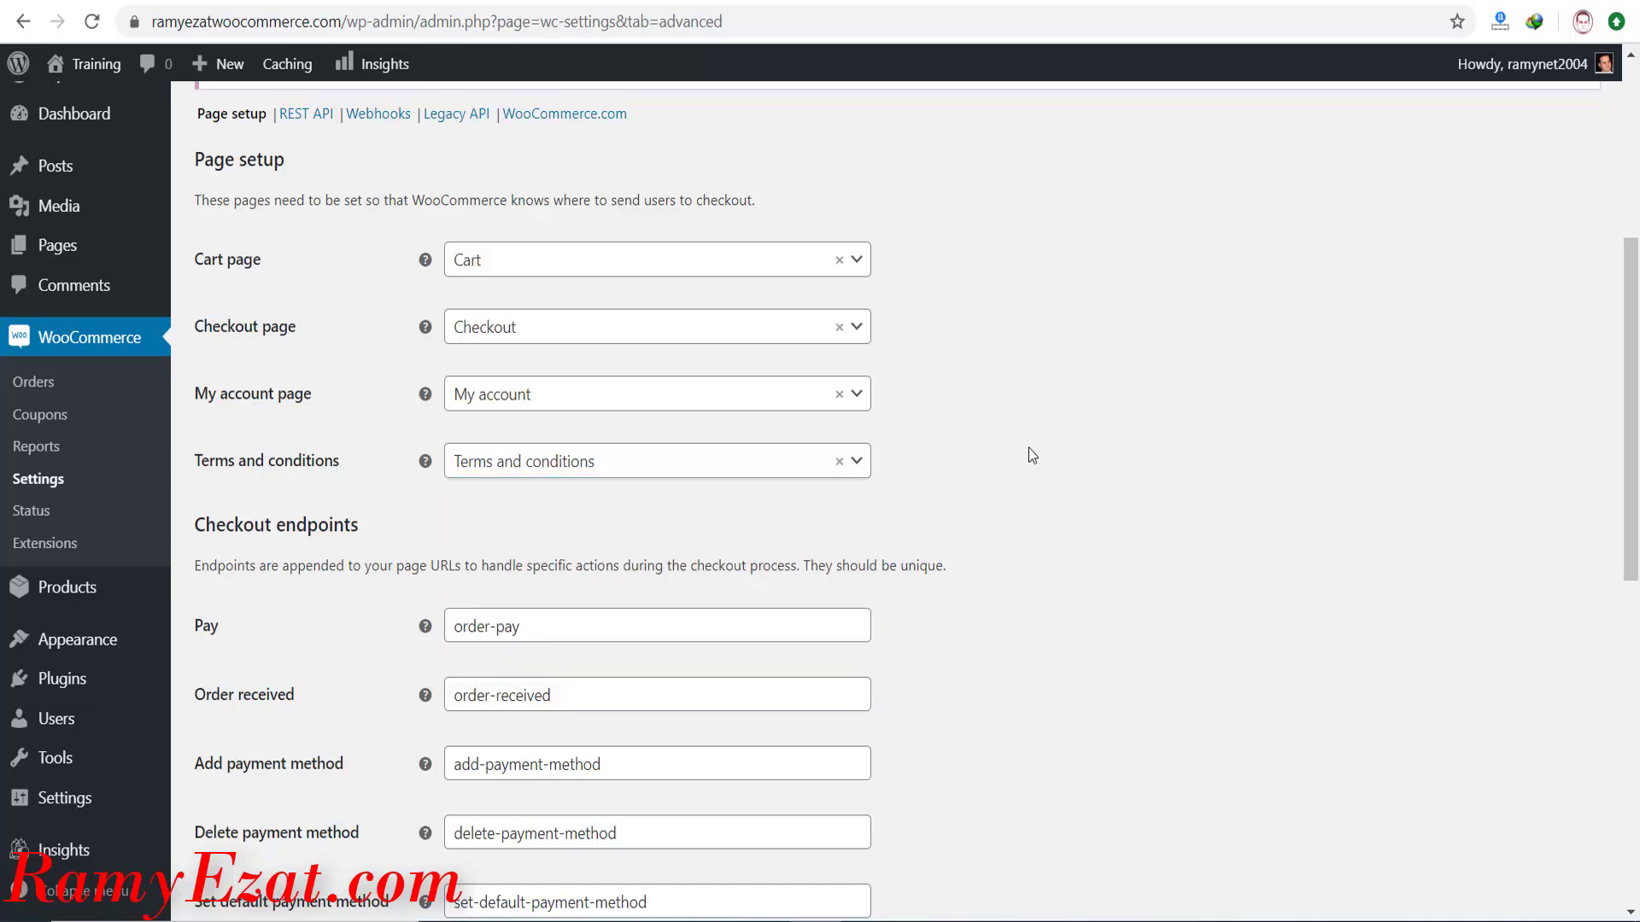
Review the checkout and account endpoints, and save the advanced settings.
scroll(1029, 448, down, 4)
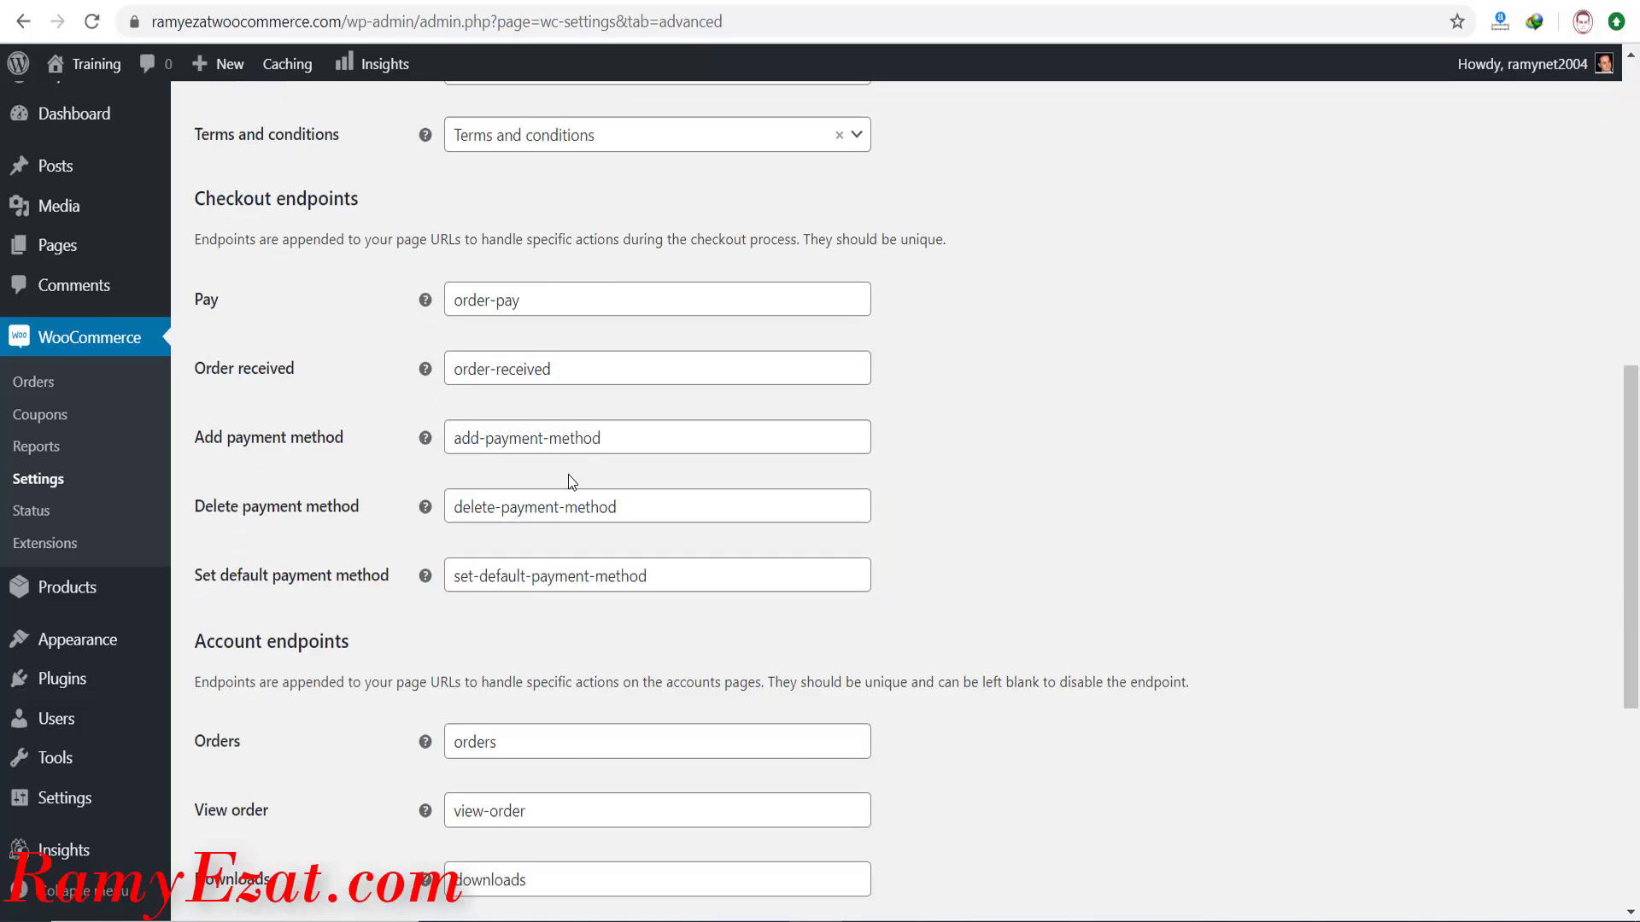
scroll(1016, 397, down, 6)
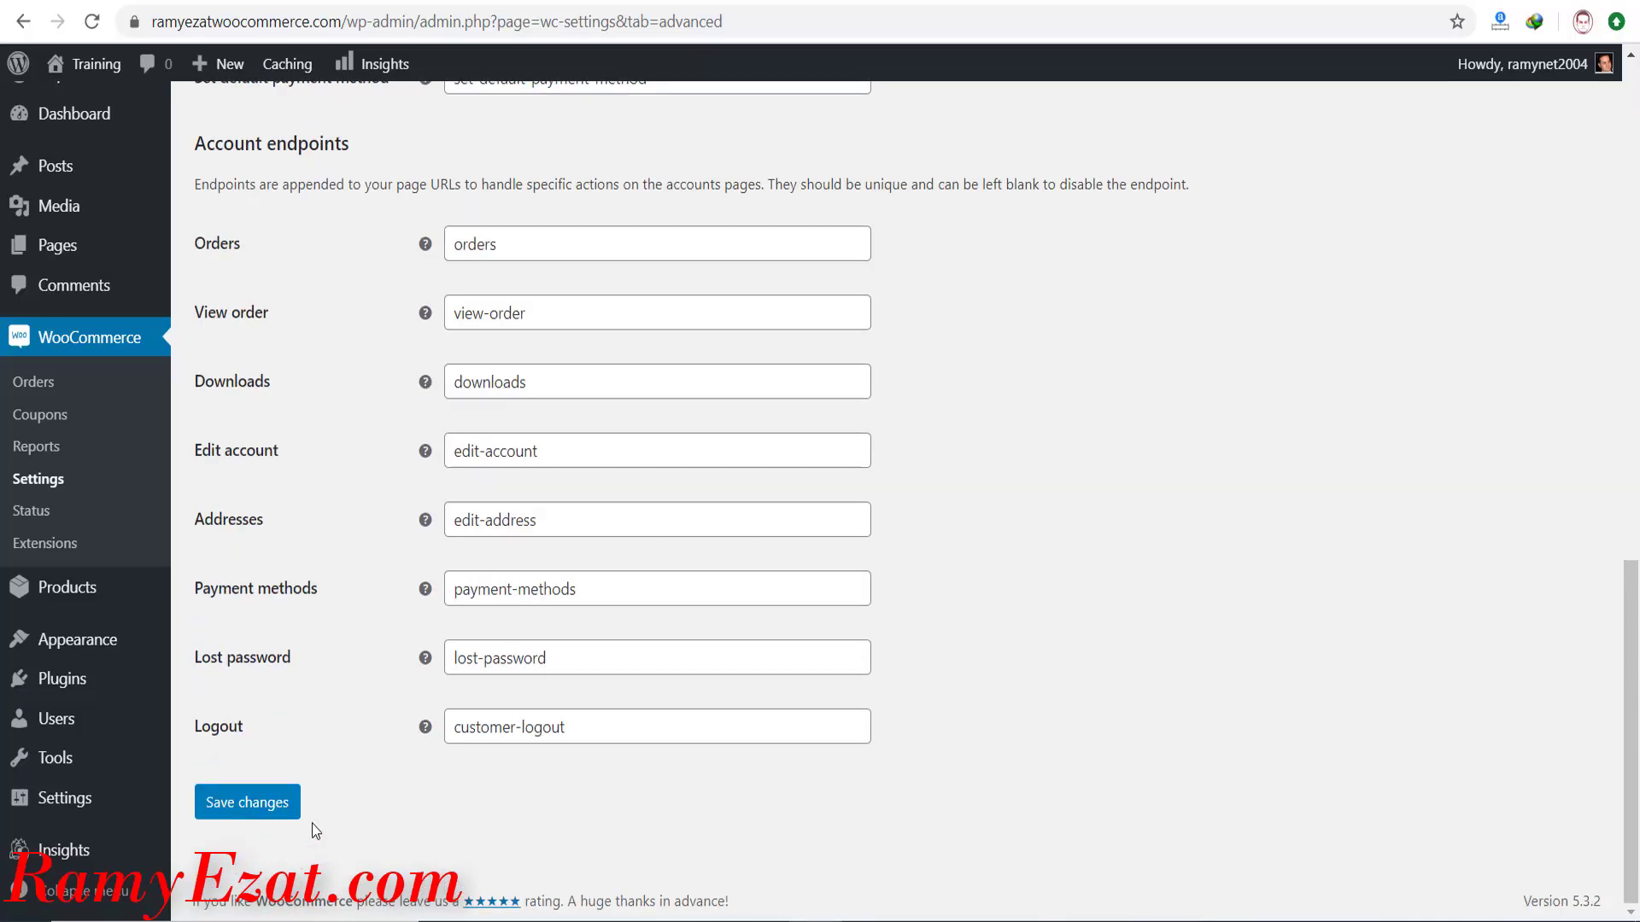
click(247, 806)
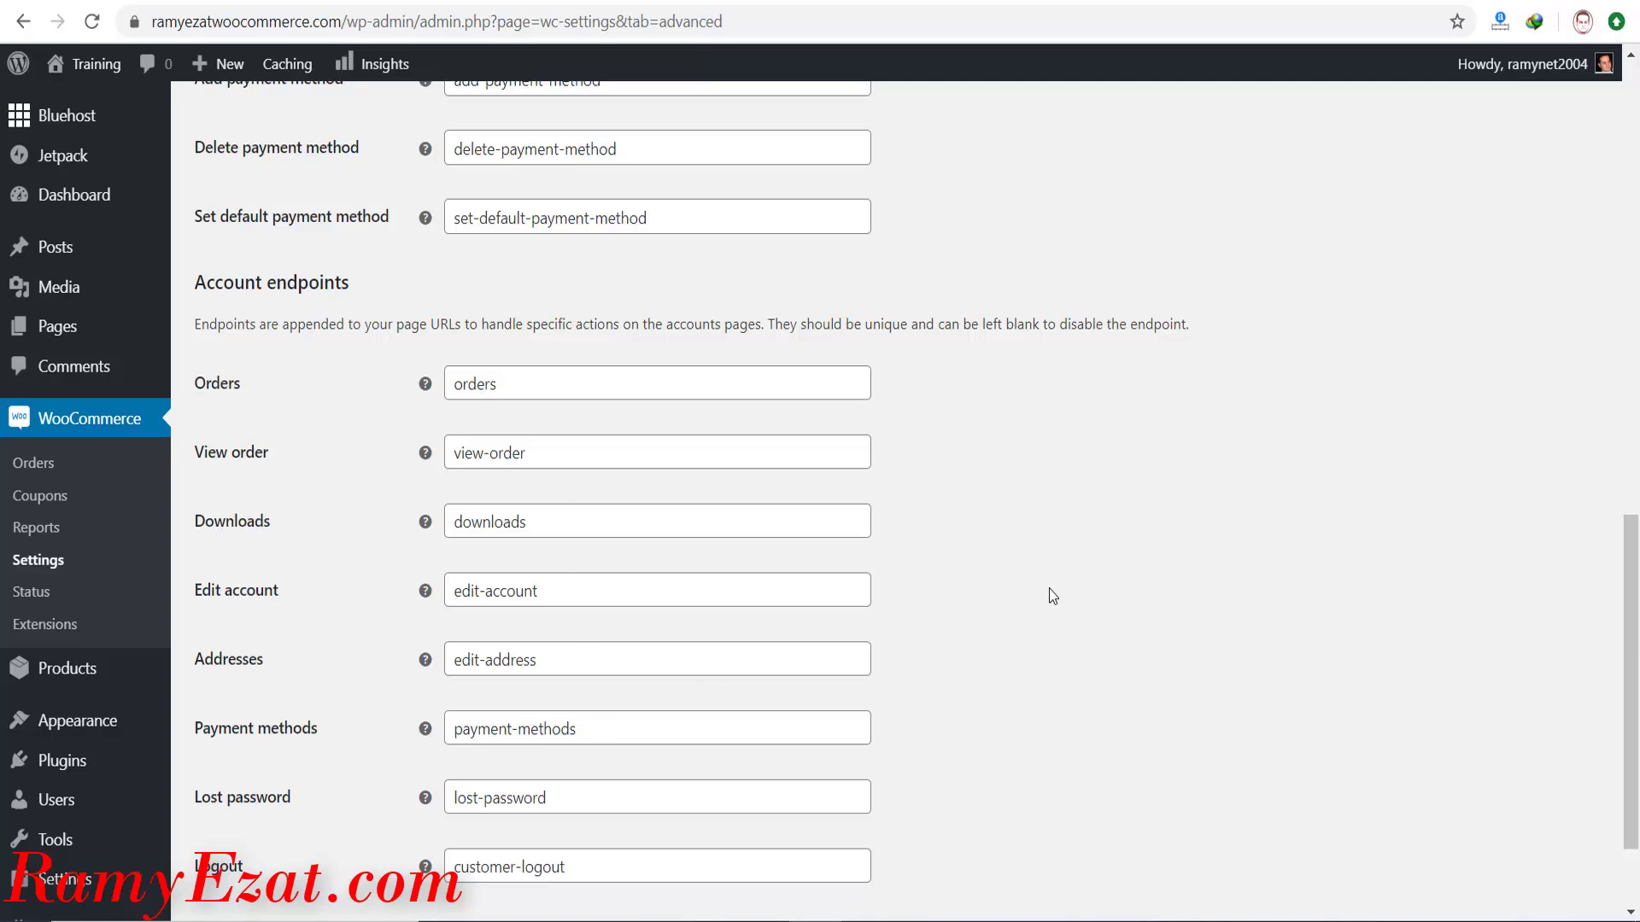
Open the live site in a separate browser tab and check its navigation links and Shop page.
drag(1632, 625, 1494, 362)
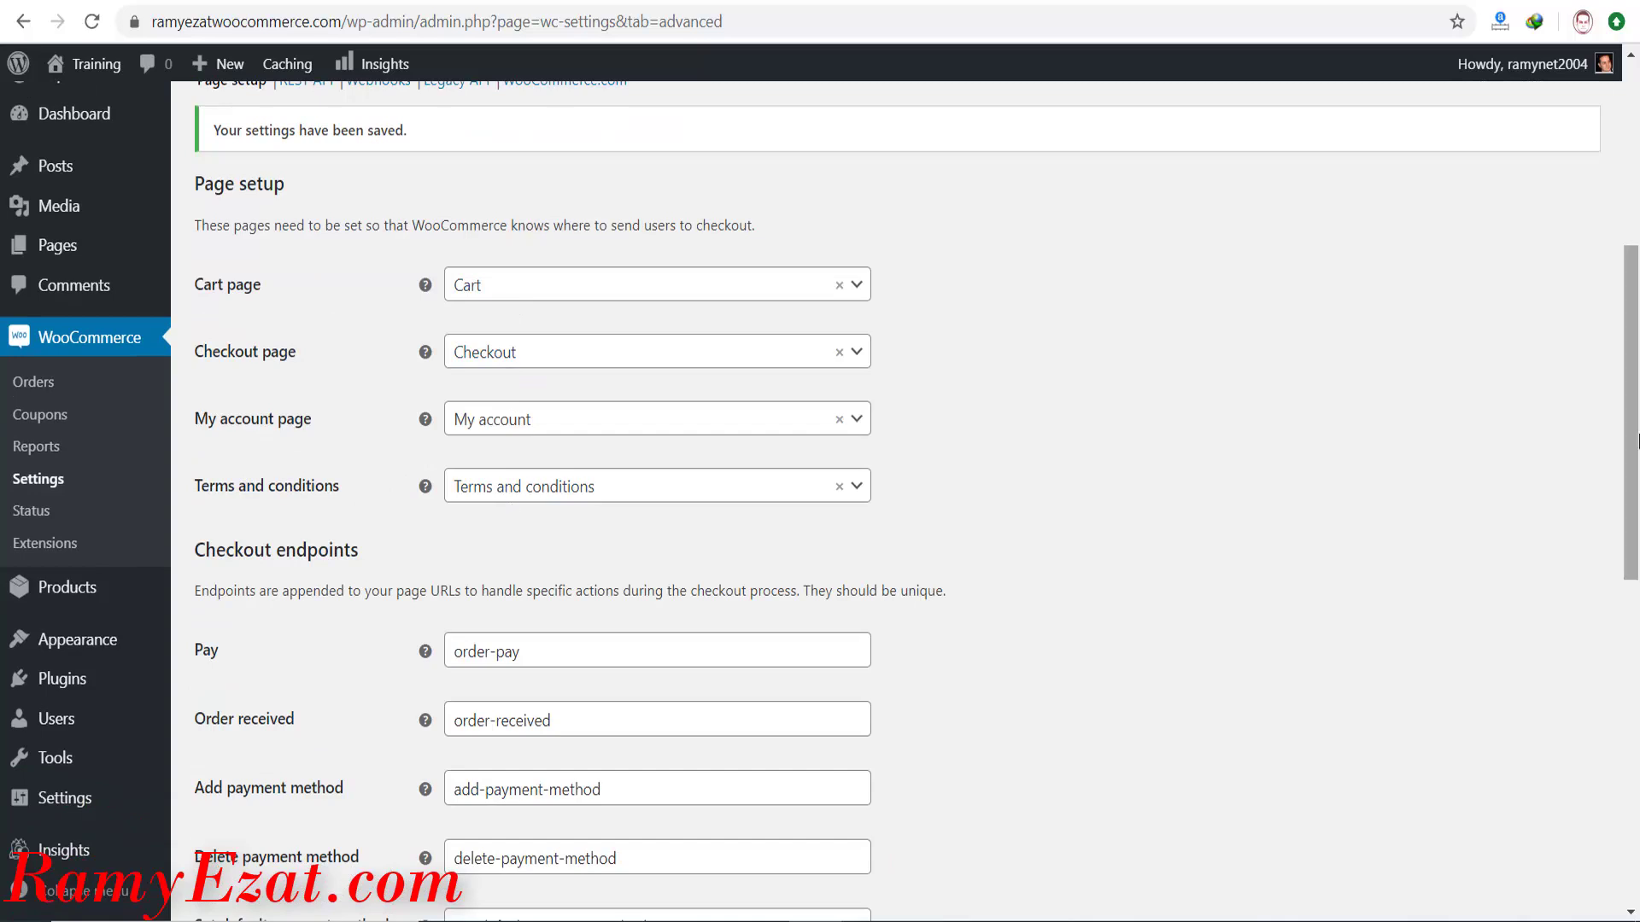
drag(1637, 441, 1638, 157)
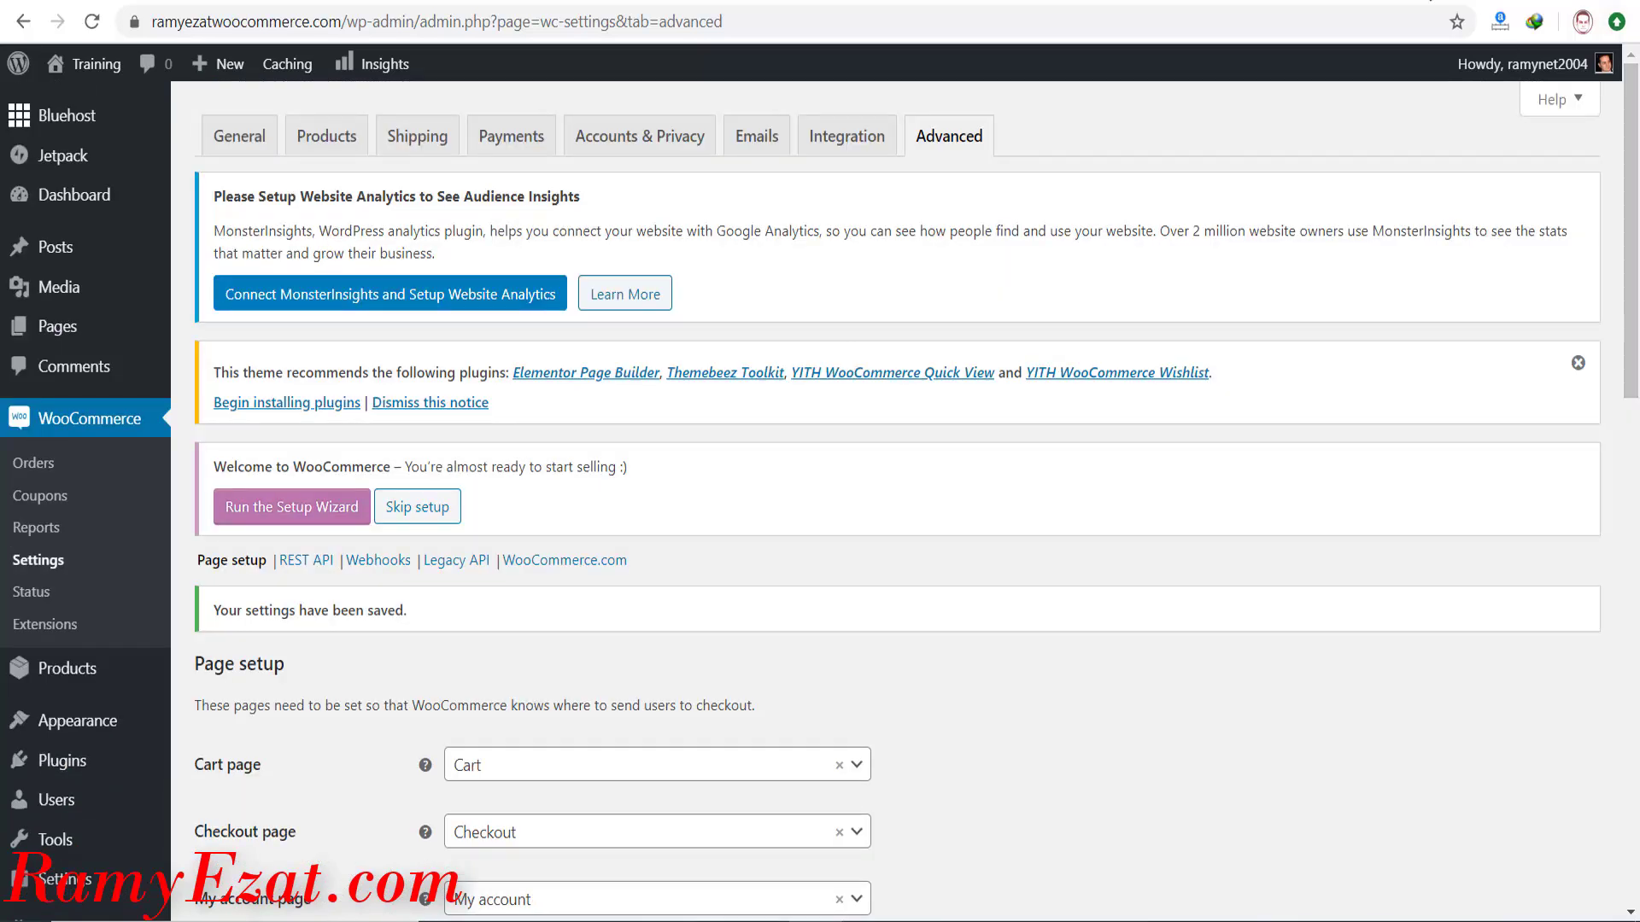
mouse_move(112, 70)
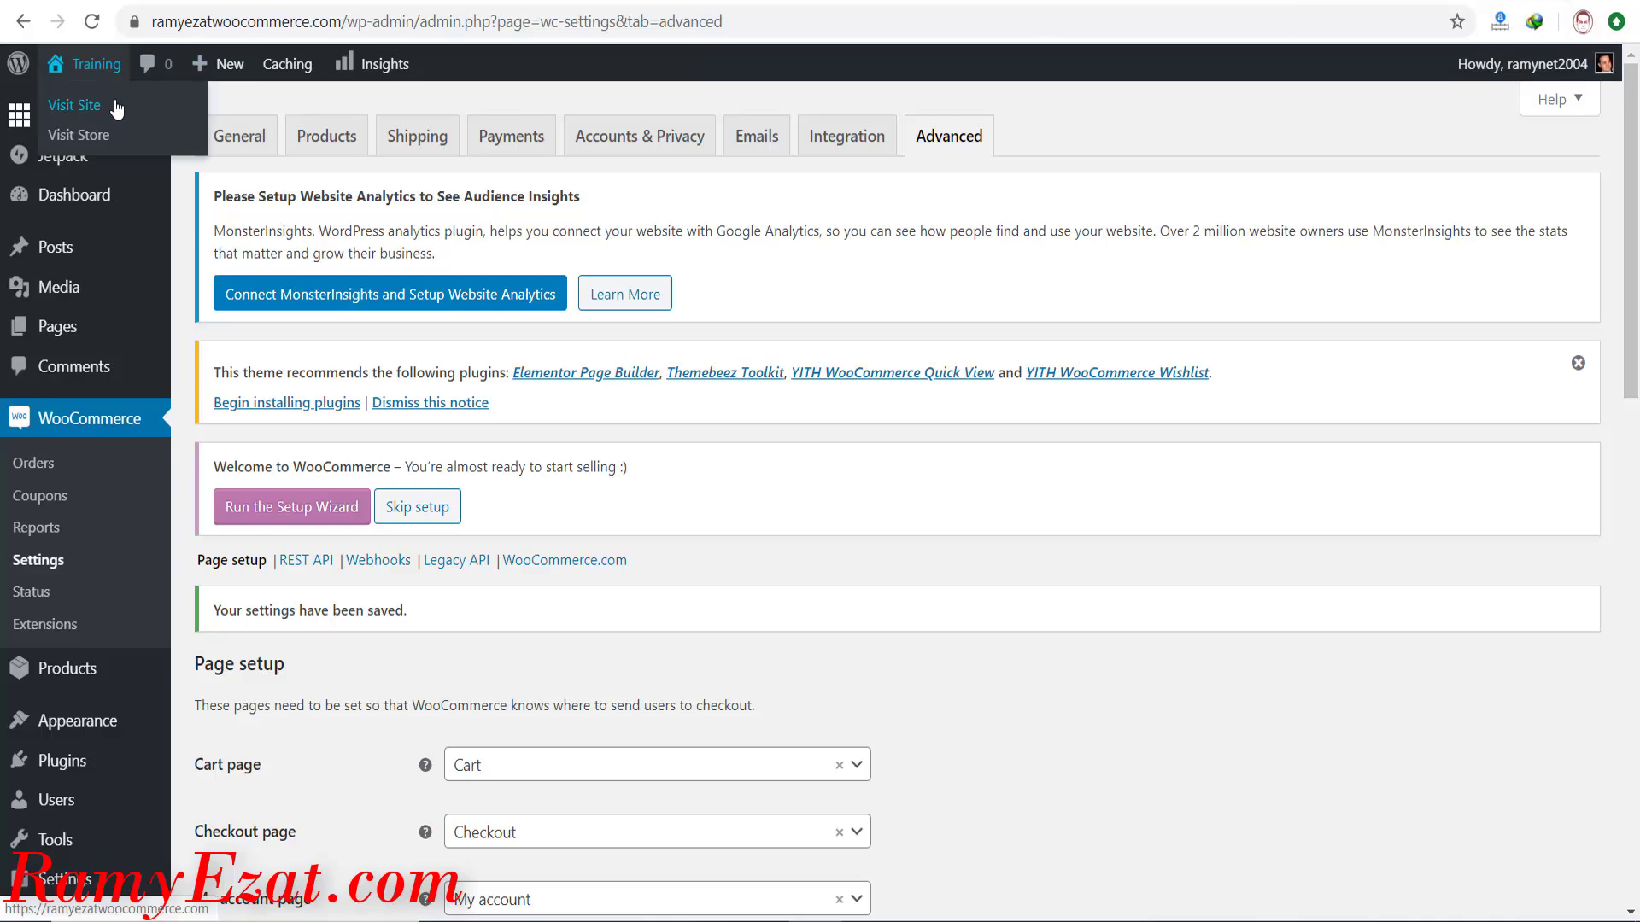
right_click(92, 105)
click(119, 122)
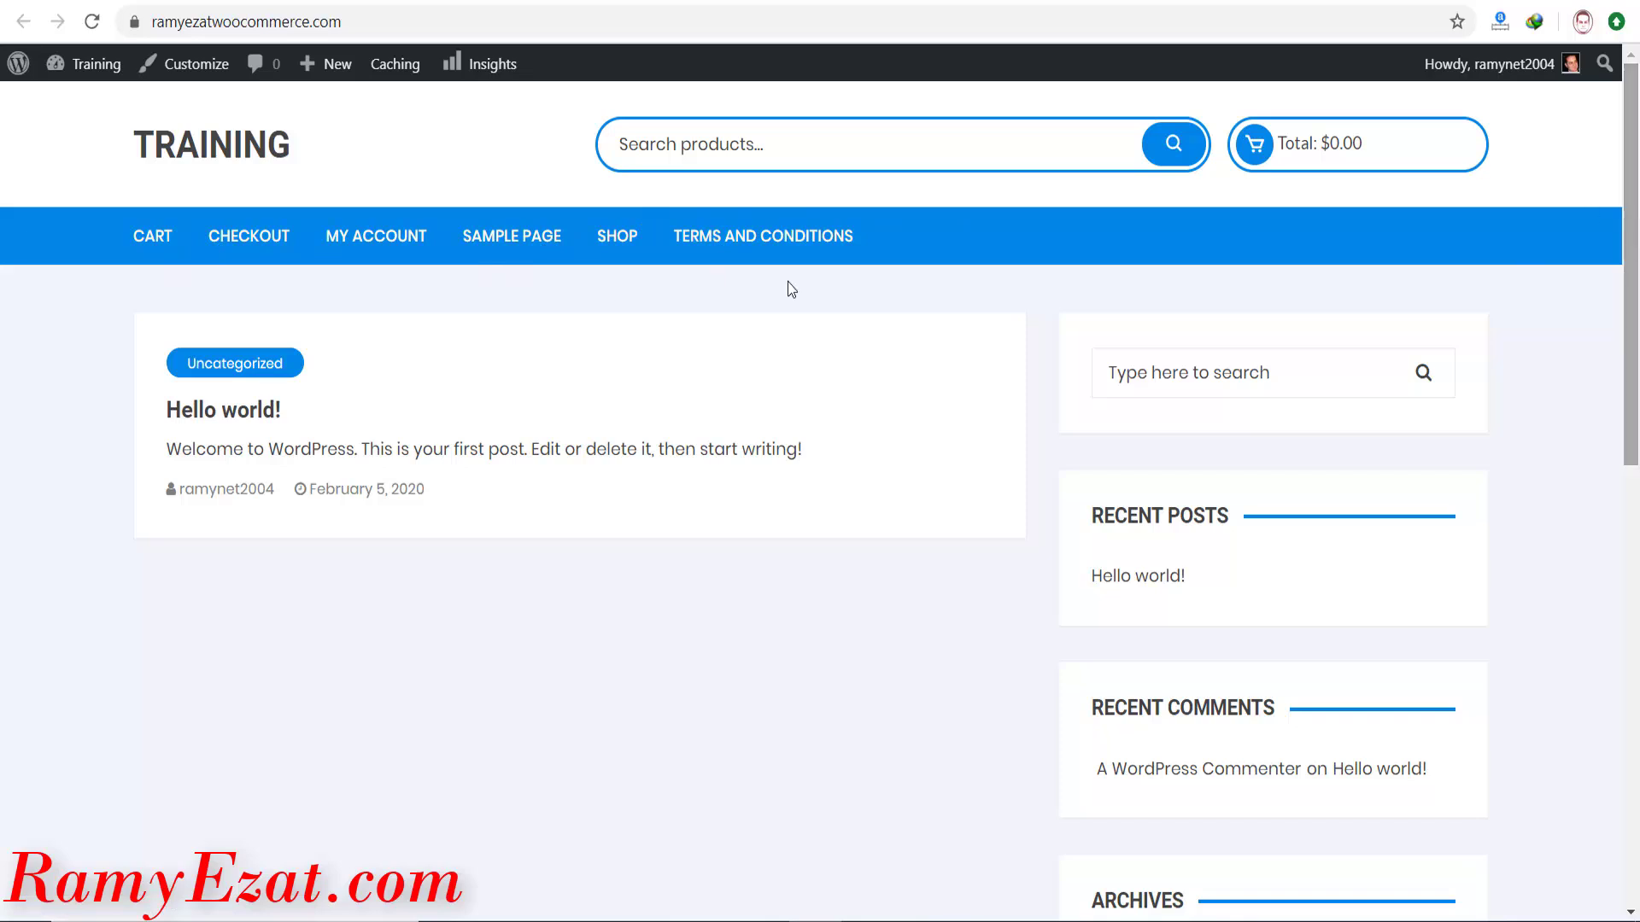
click(608, 249)
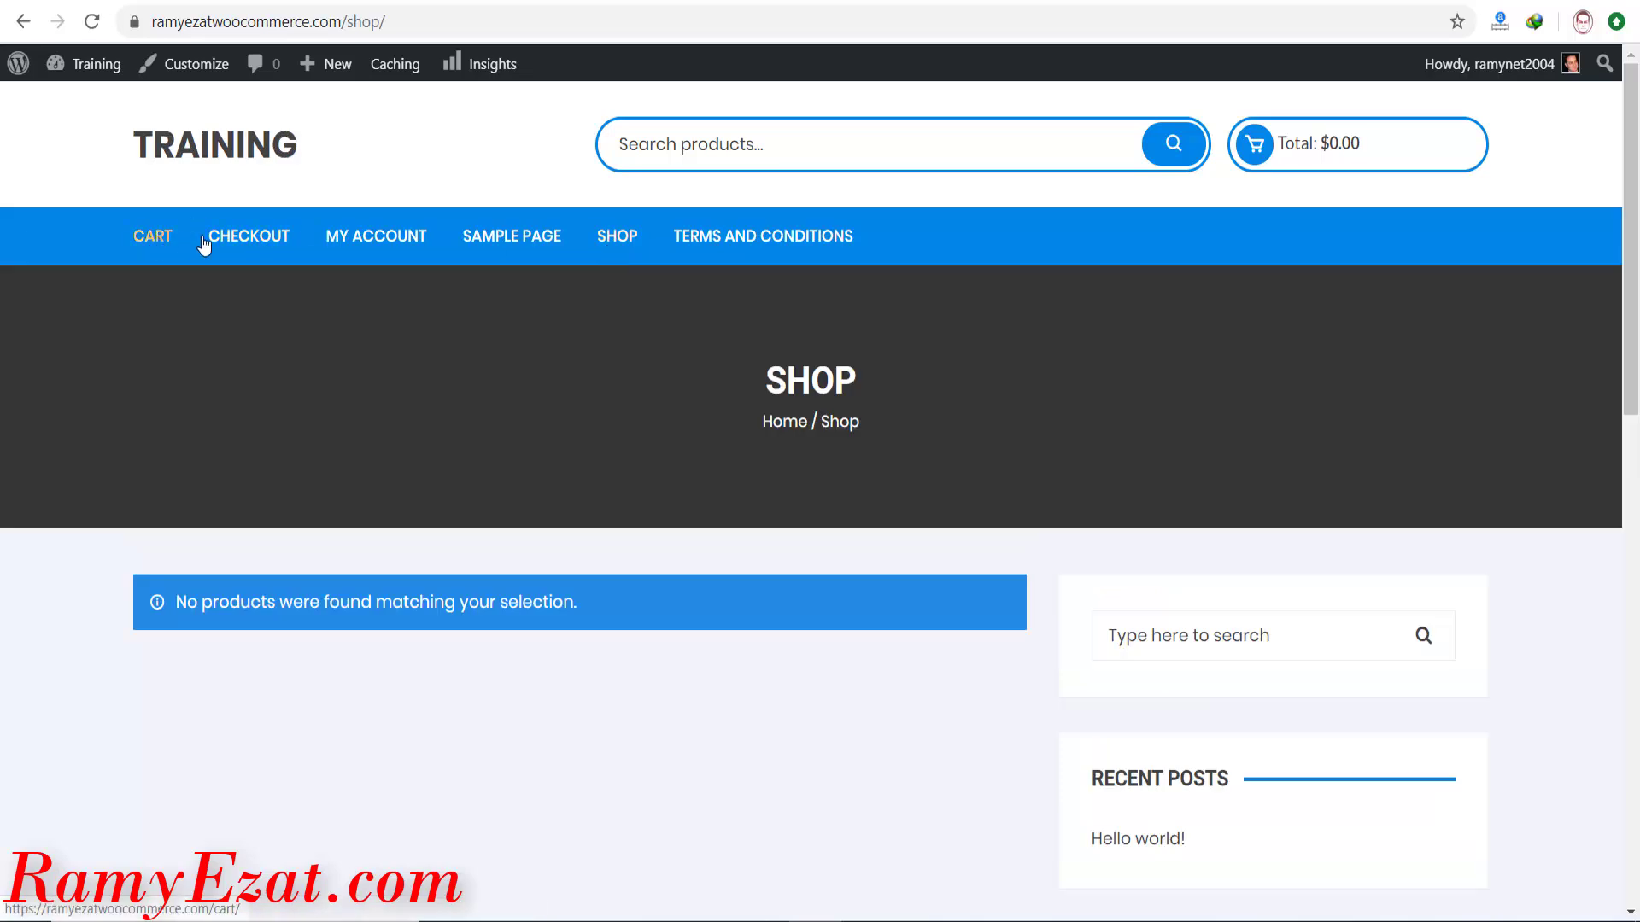
click(227, 151)
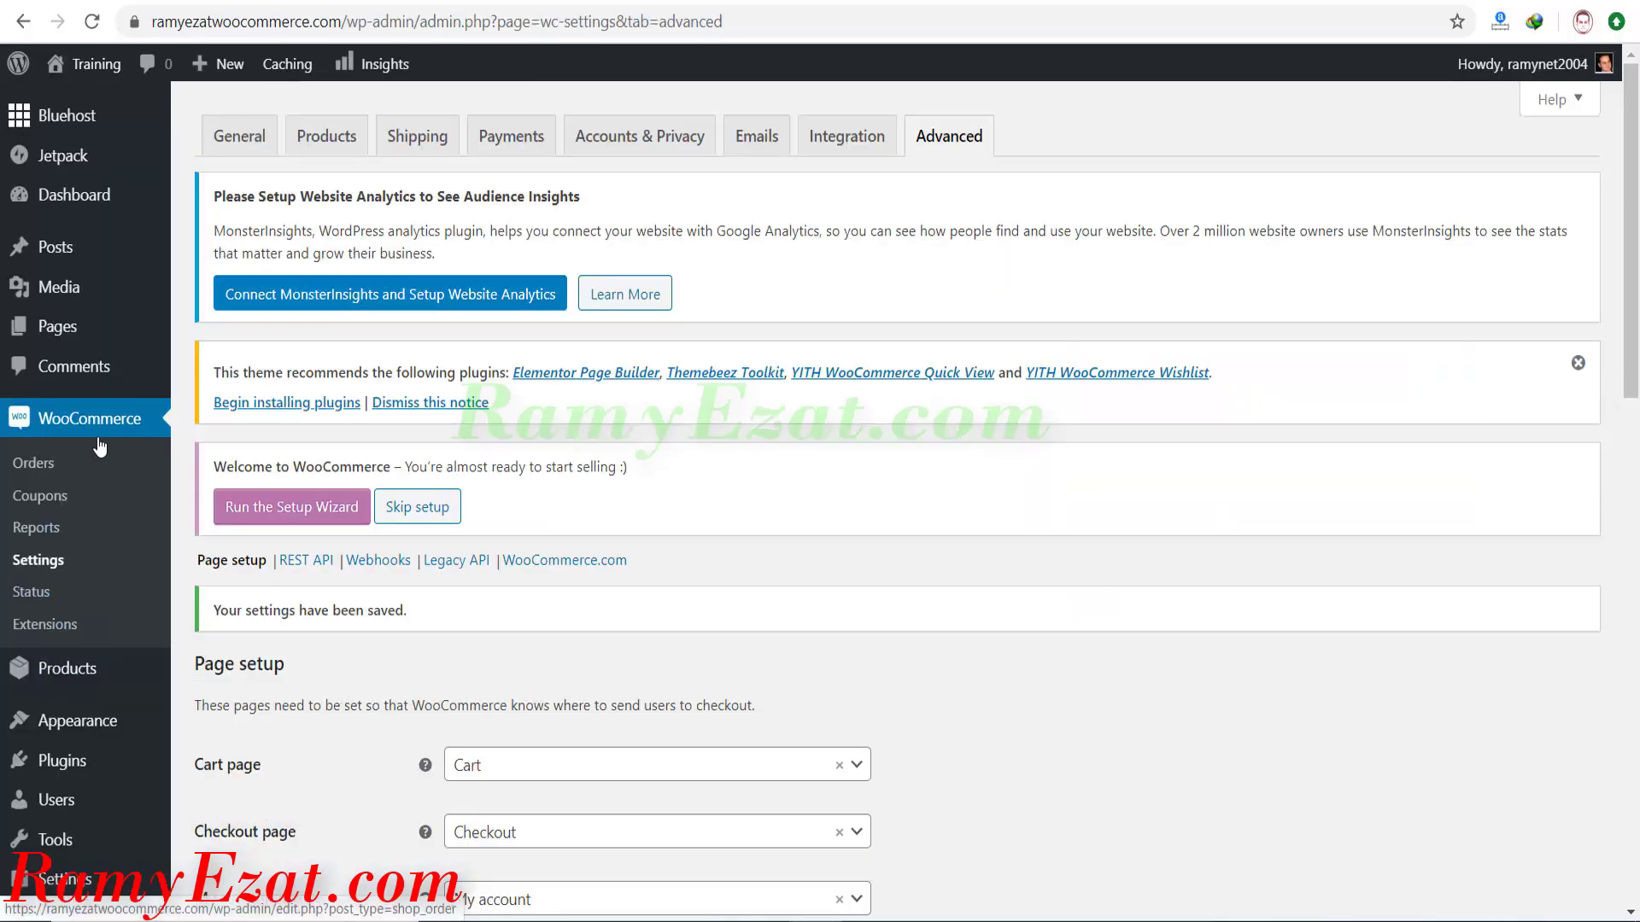
Create a navigation menu named "Main menu" and assign it to the Primary Menu location.
mouse_move(81, 736)
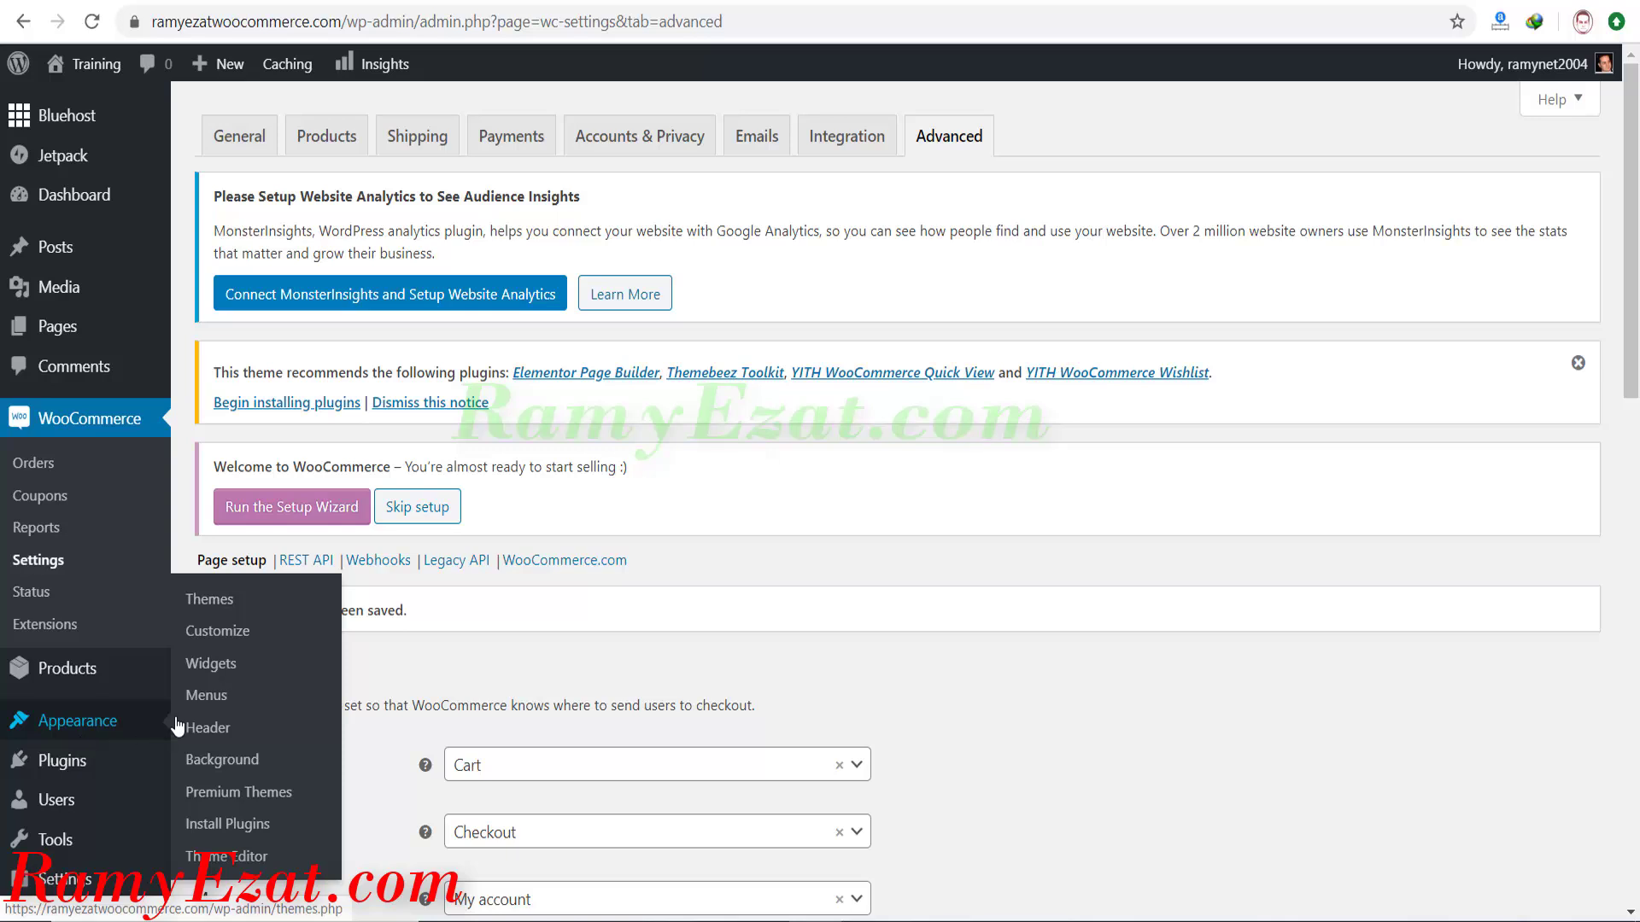
click(202, 696)
click(684, 371)
text(Main menu)
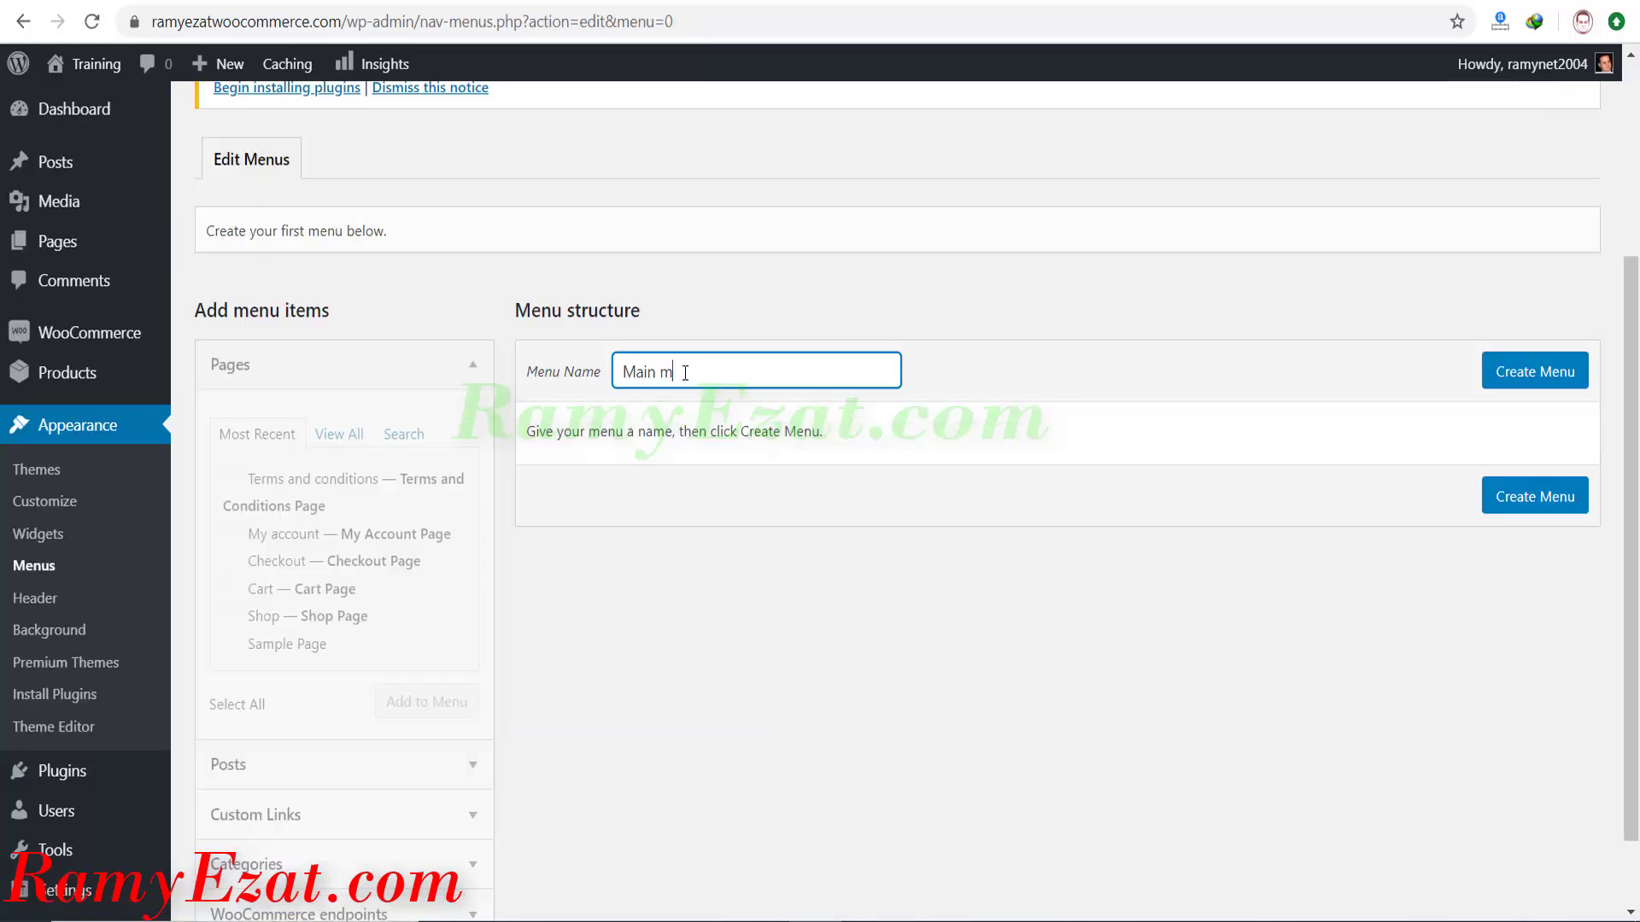
click(1493, 377)
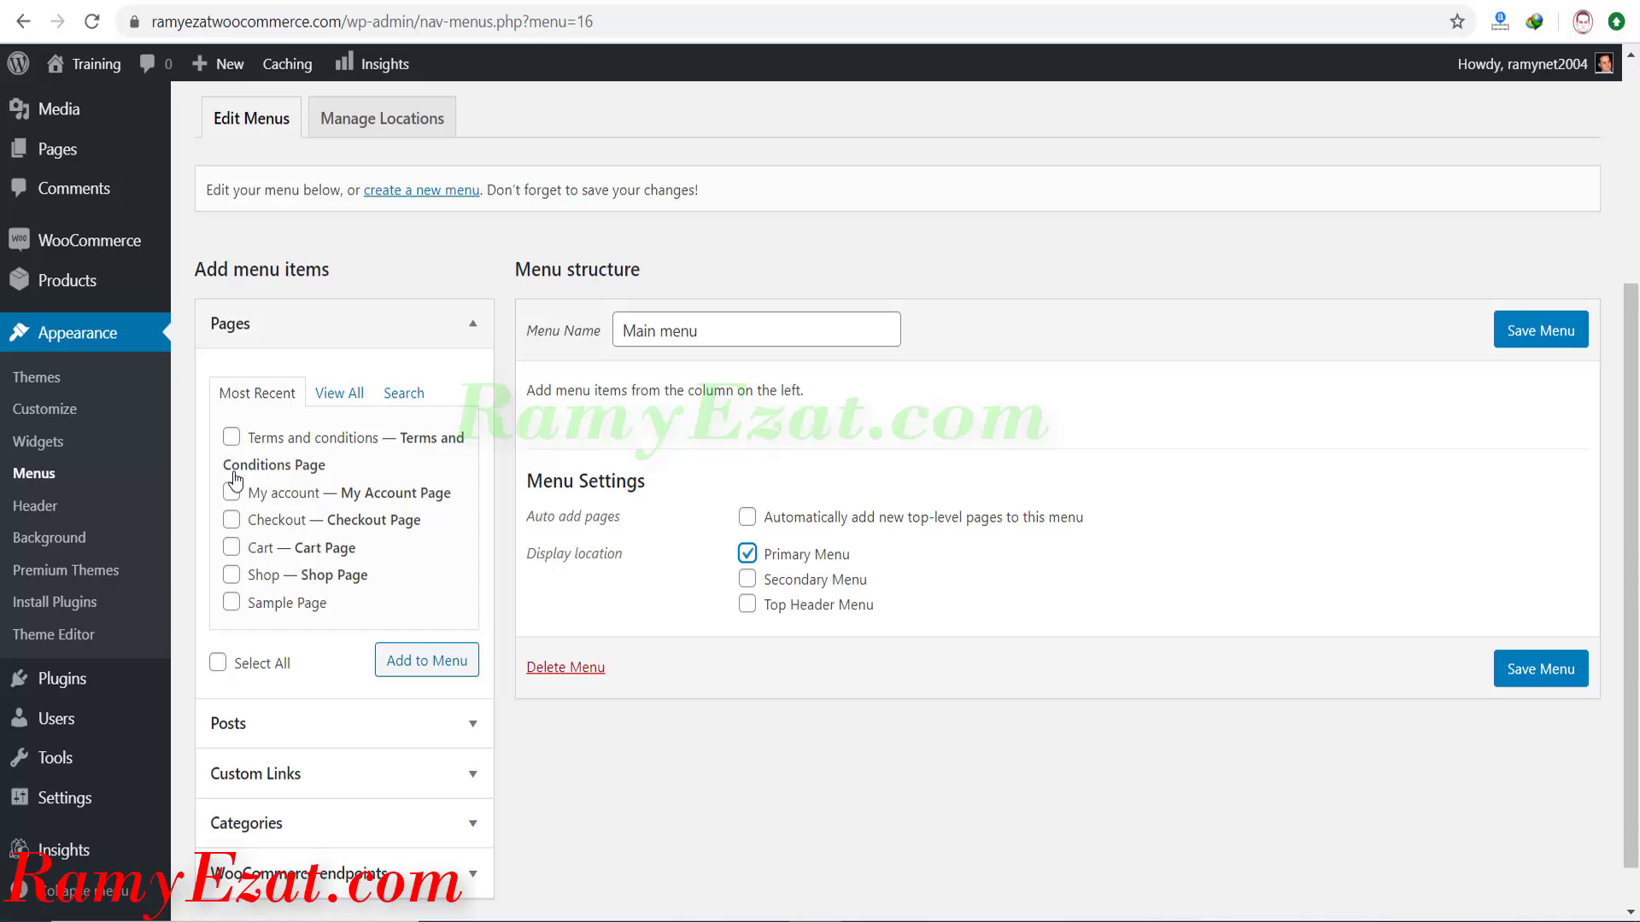
click(231, 549)
click(234, 523)
click(232, 575)
Add the Home, Cart, Checkout, My account and Shop pages to the main menu from the full page list.
click(350, 398)
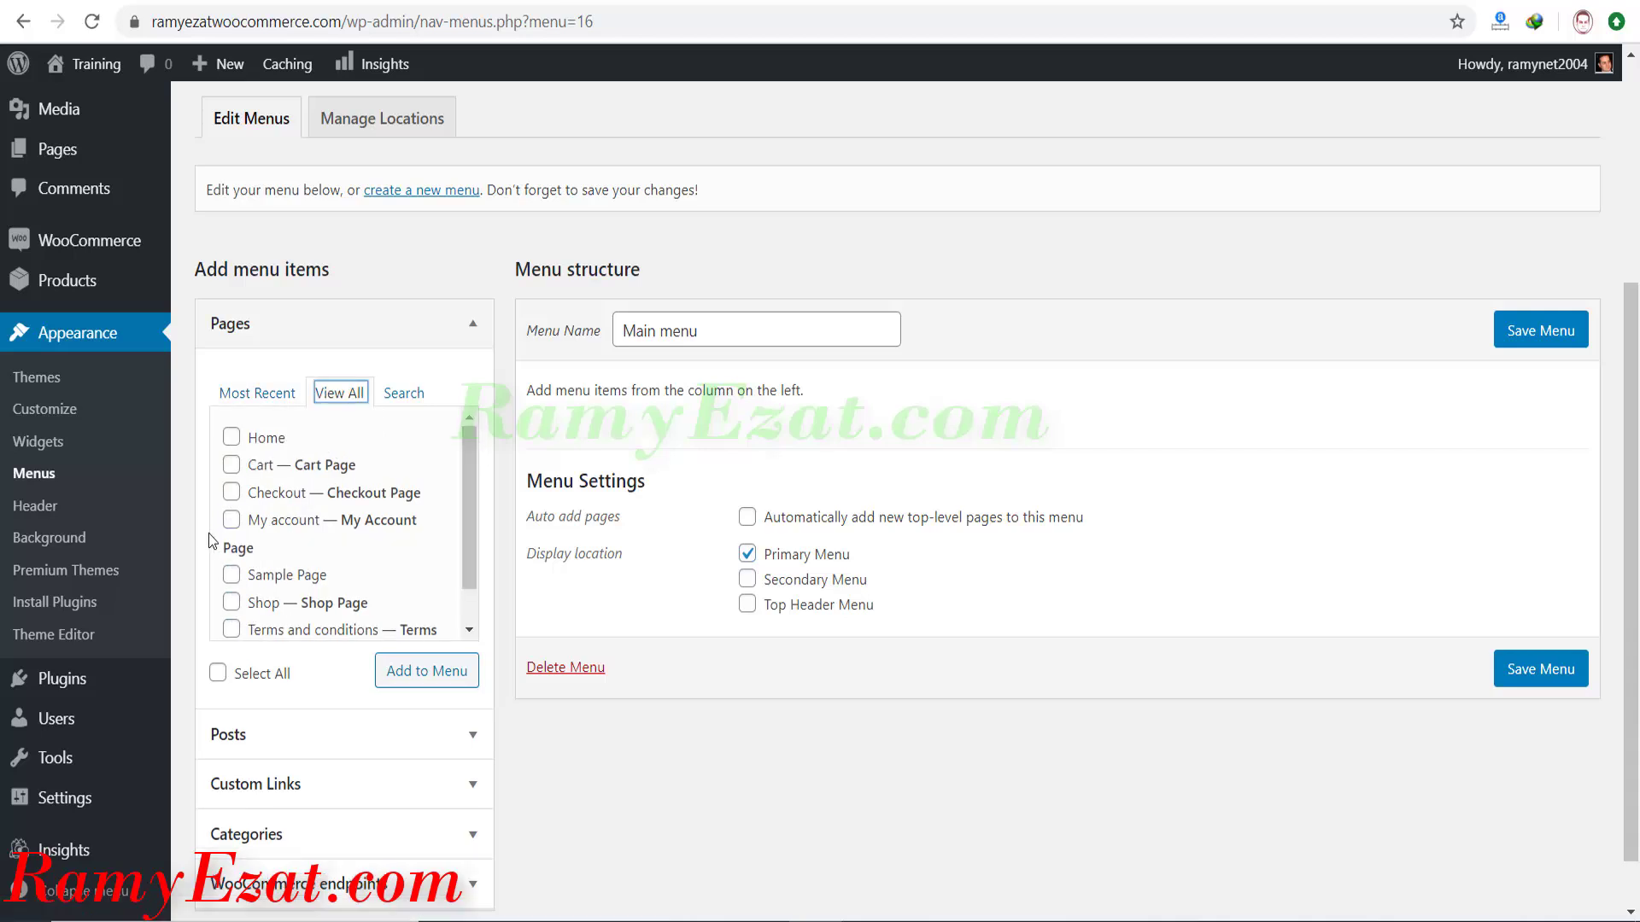
click(233, 603)
click(231, 520)
click(231, 493)
click(232, 466)
click(232, 438)
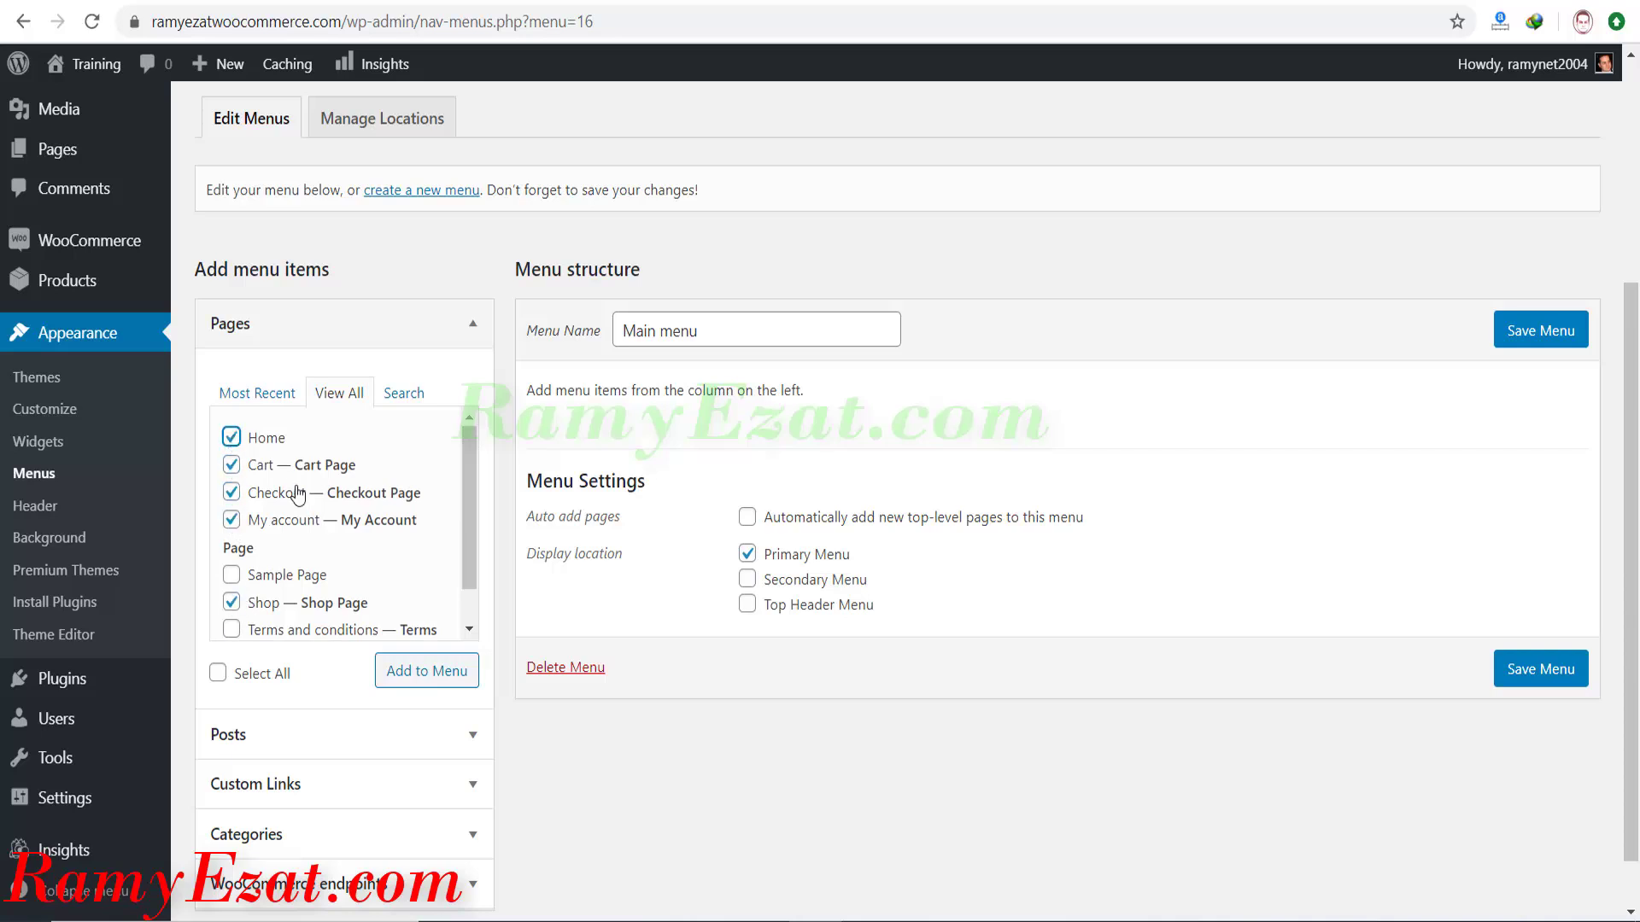
click(433, 675)
click(433, 675)
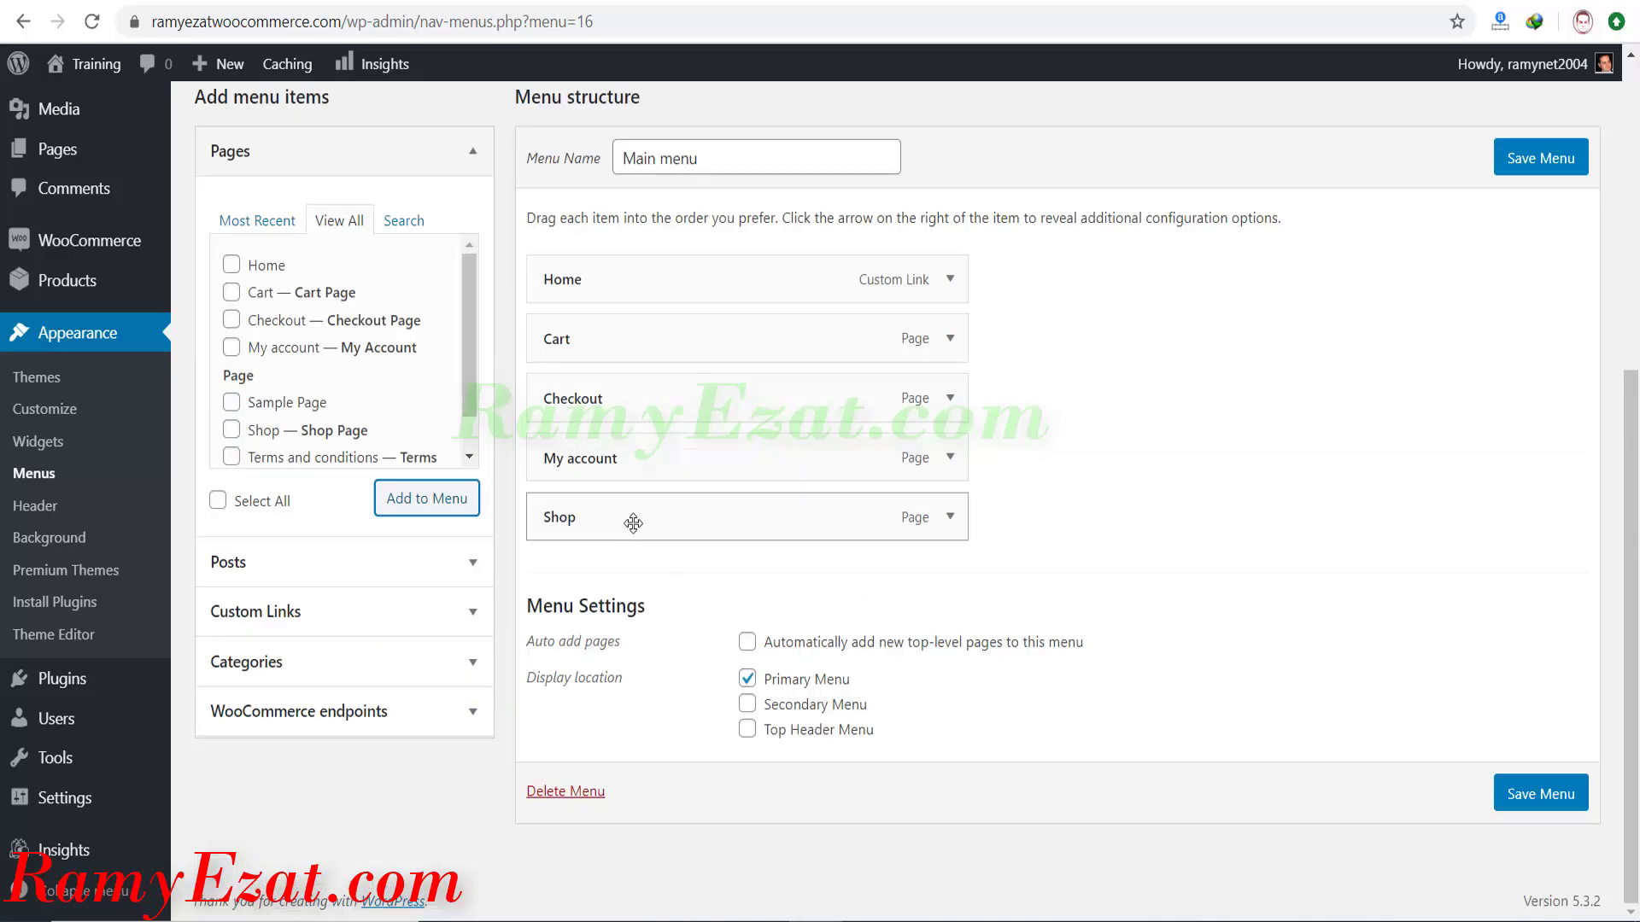
Move the Shop item directly below Home in the main menu and save the menu.
drag(632, 521, 630, 388)
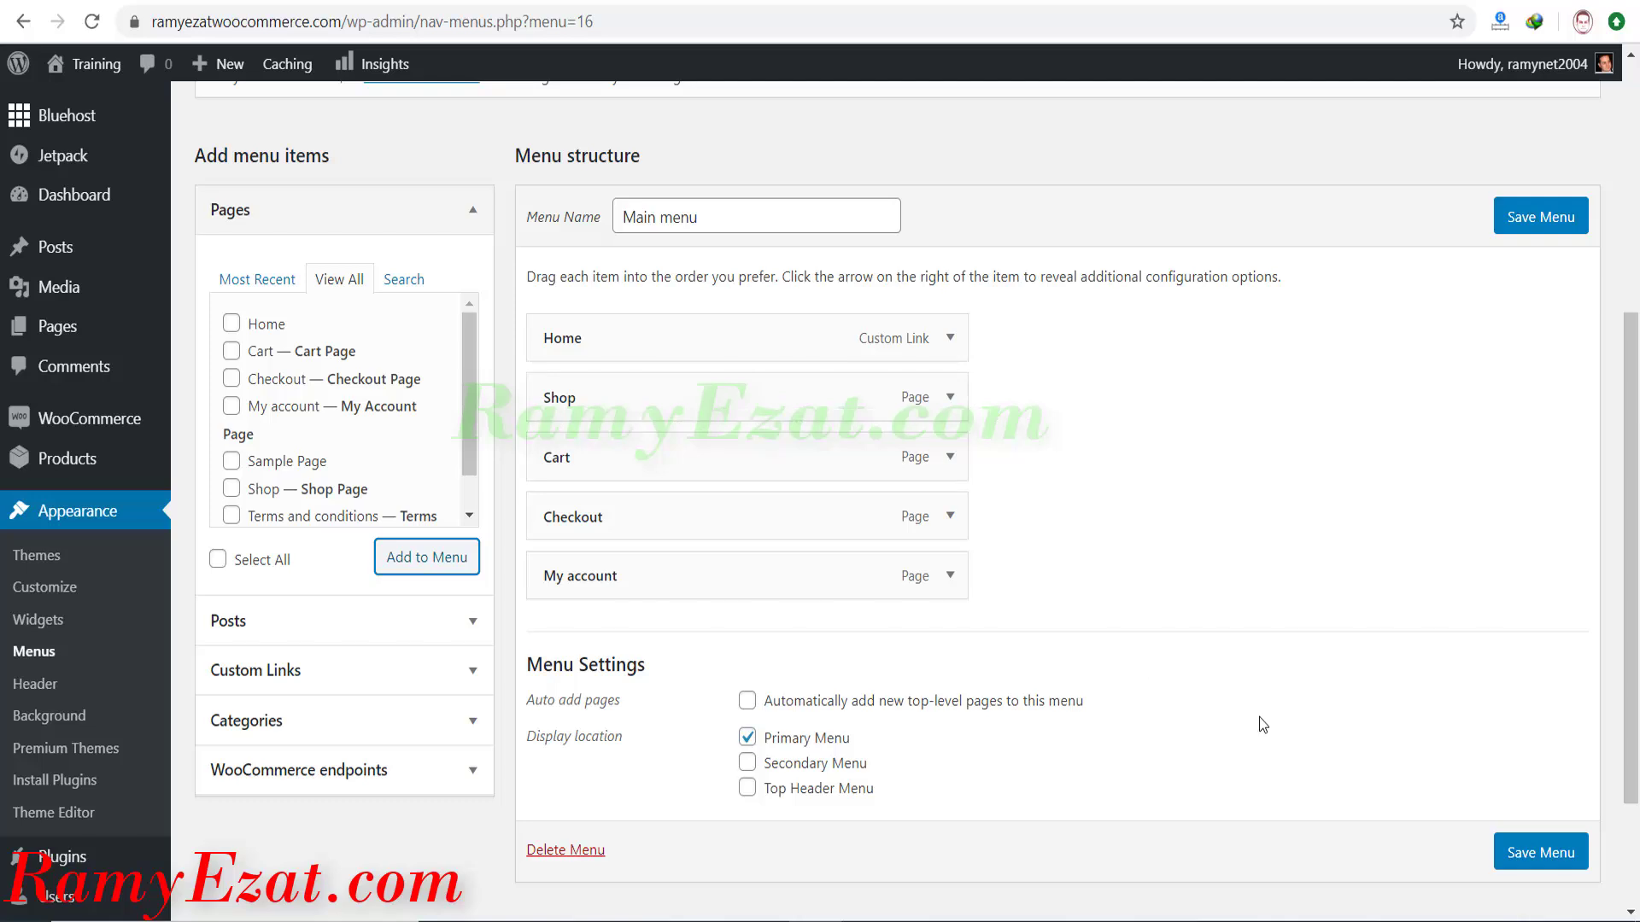
click(1551, 868)
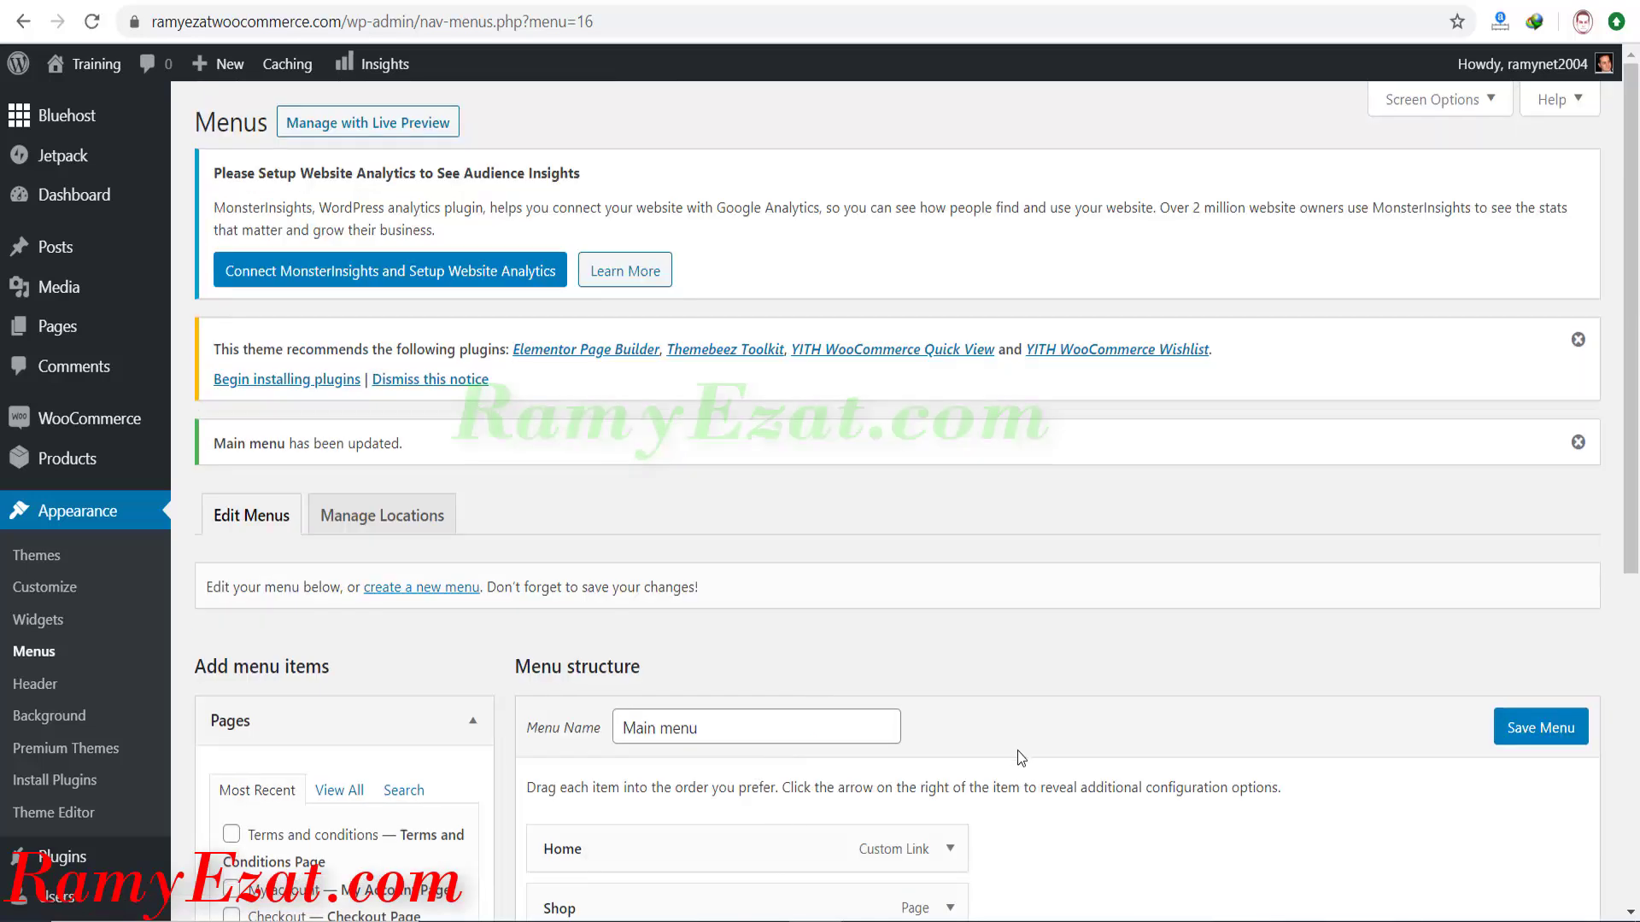
scroll(891, 800, down, 6)
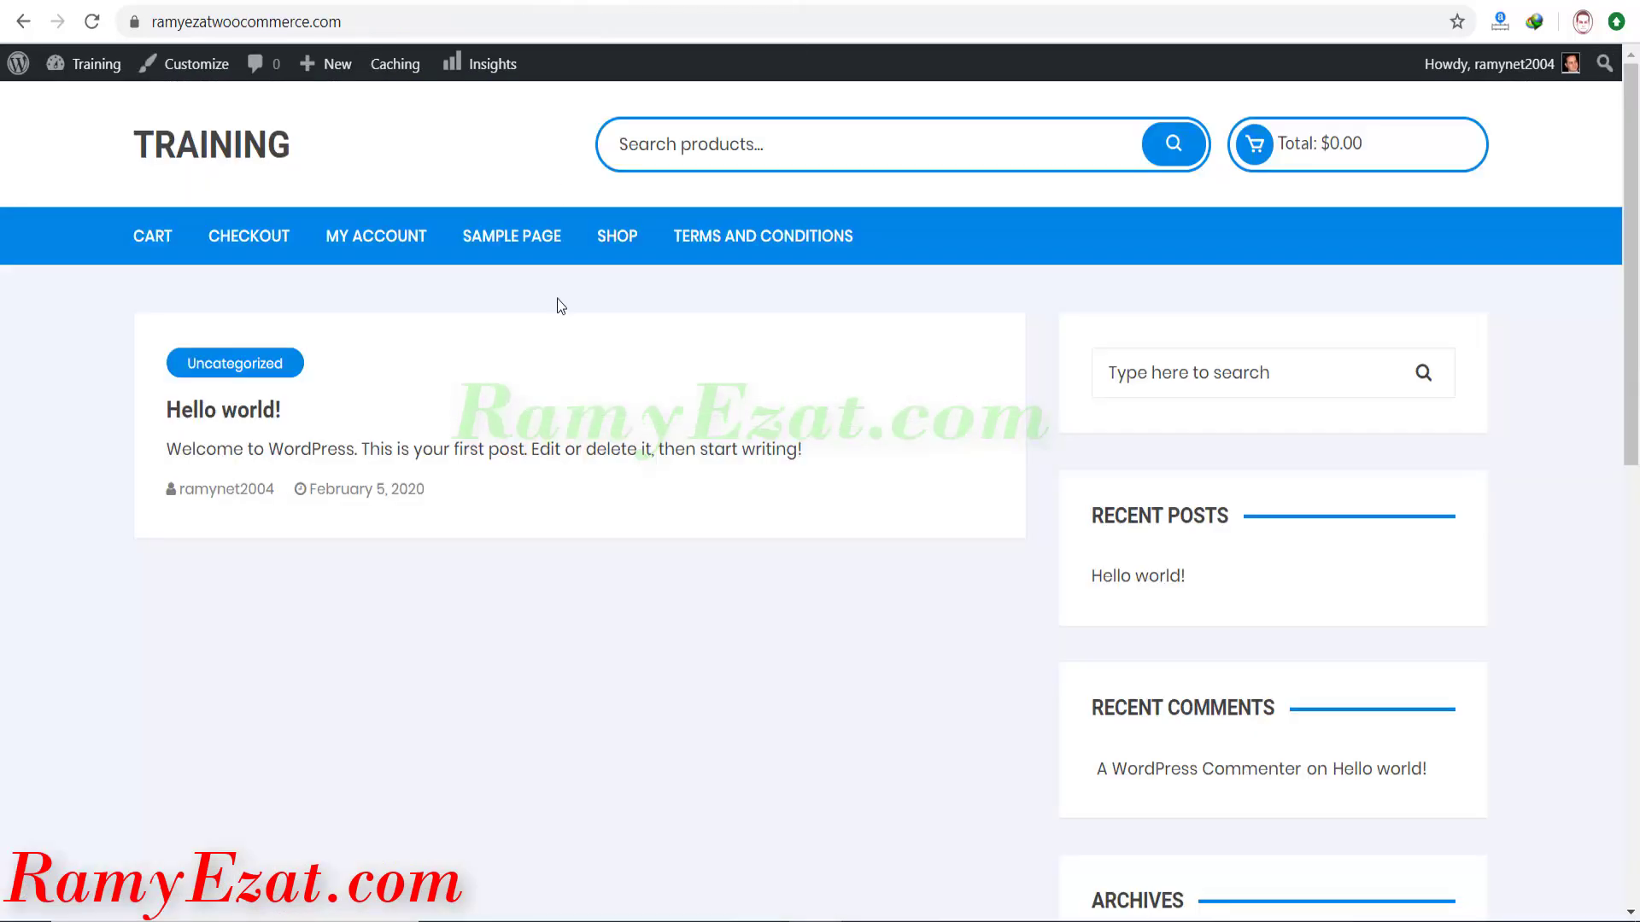
Reload the live site and compare its navigation bar with the saved menu structure.
key(F5)
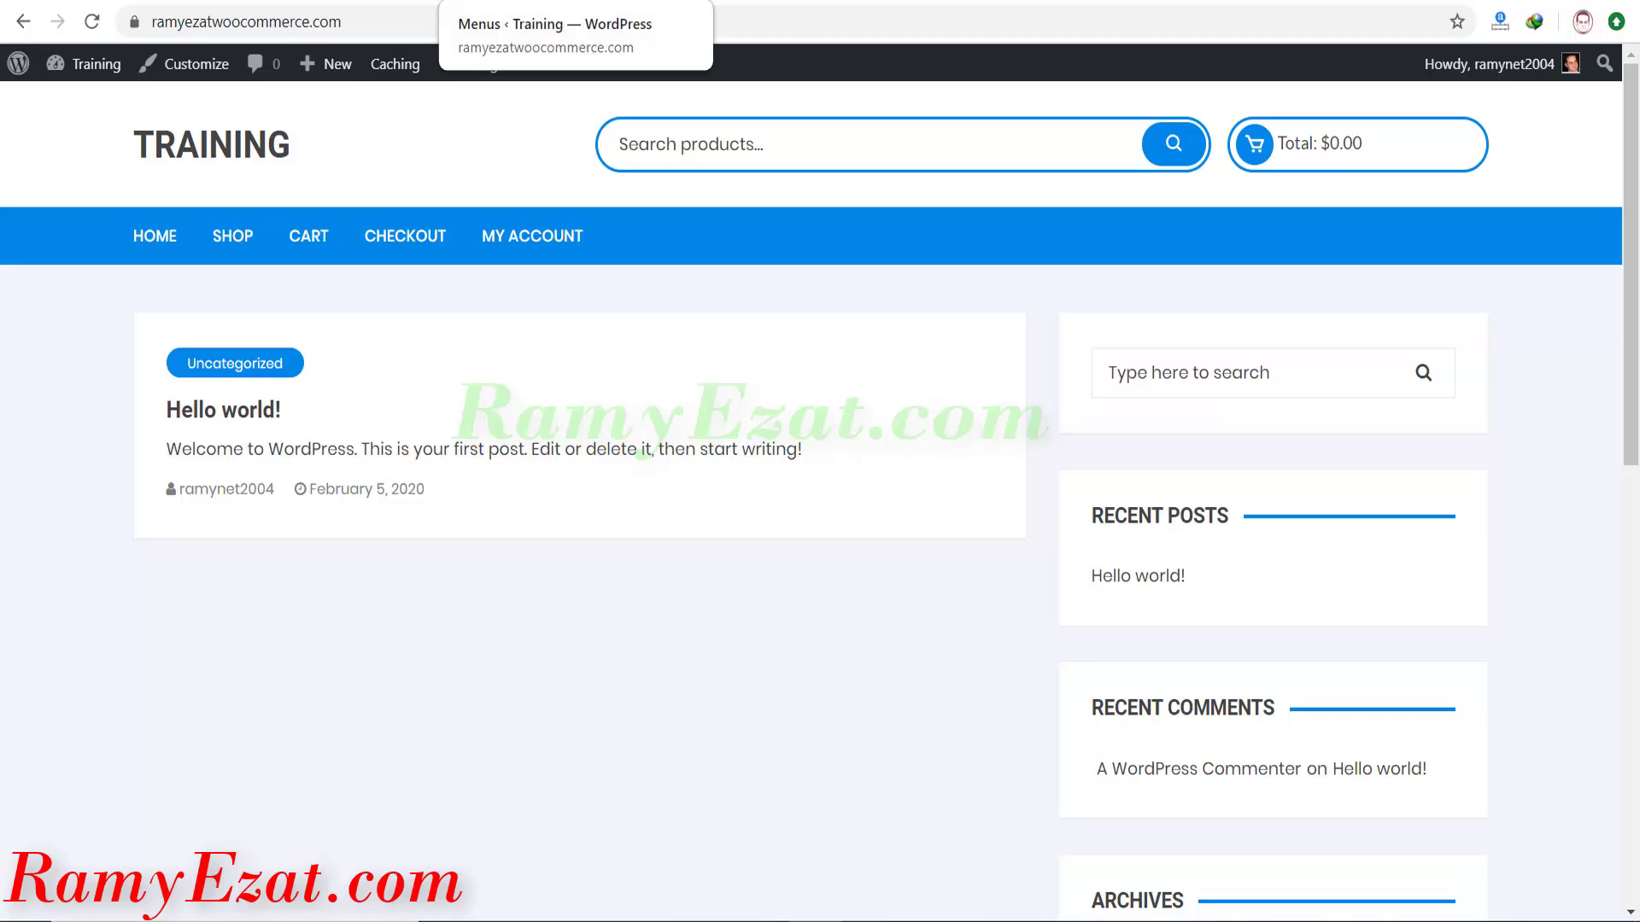
click(575, 2)
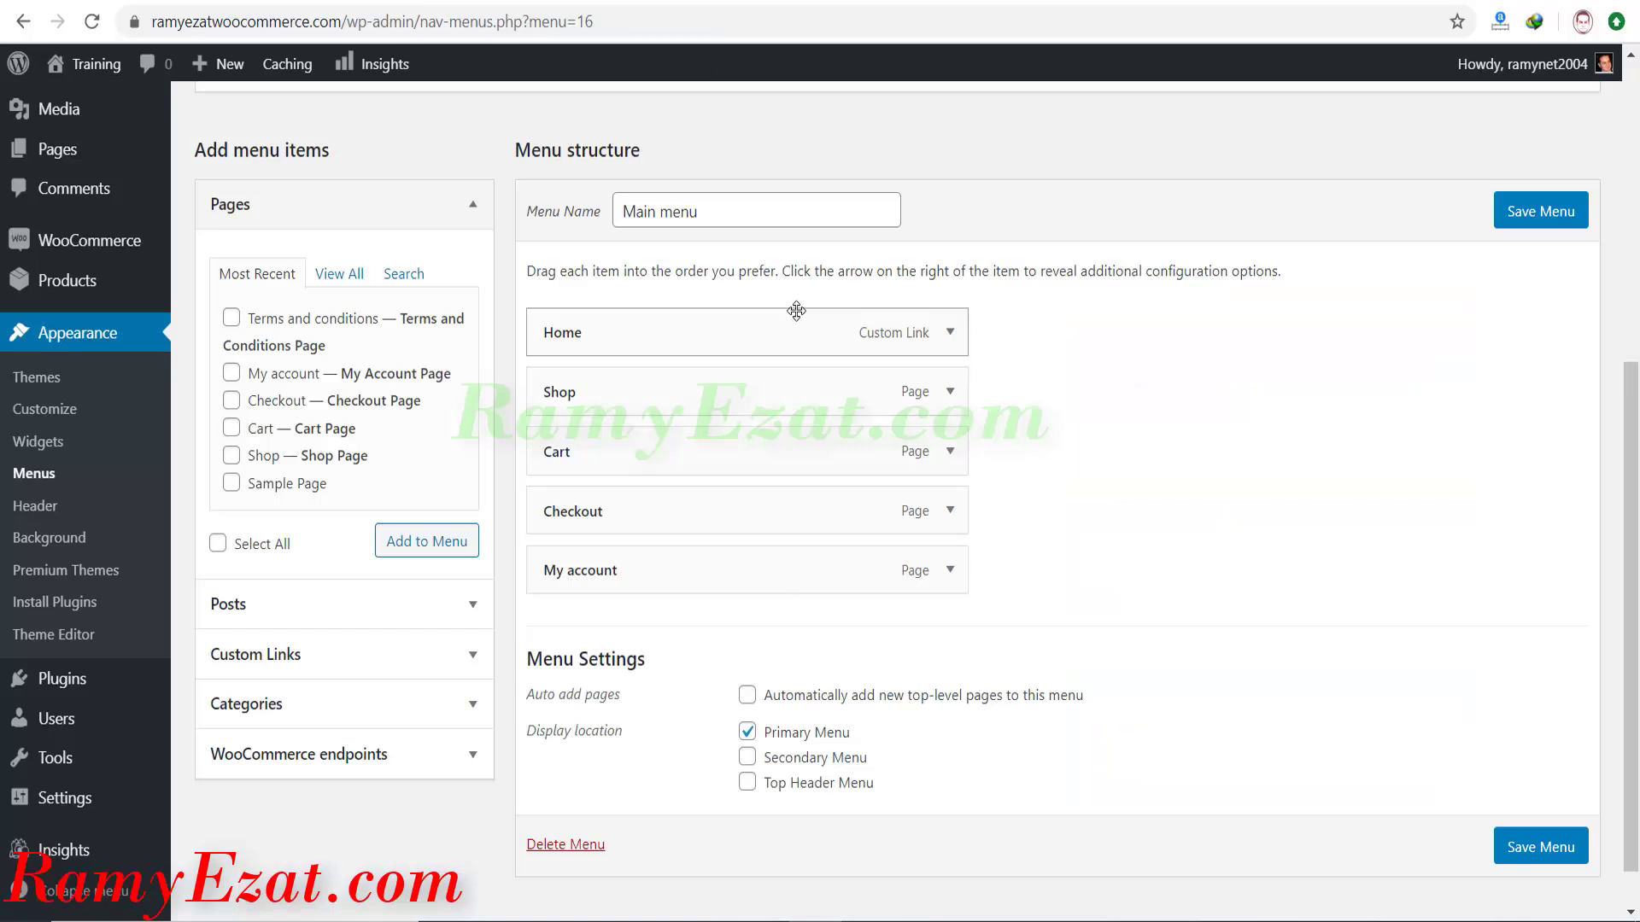
key(ctrl+Tab)
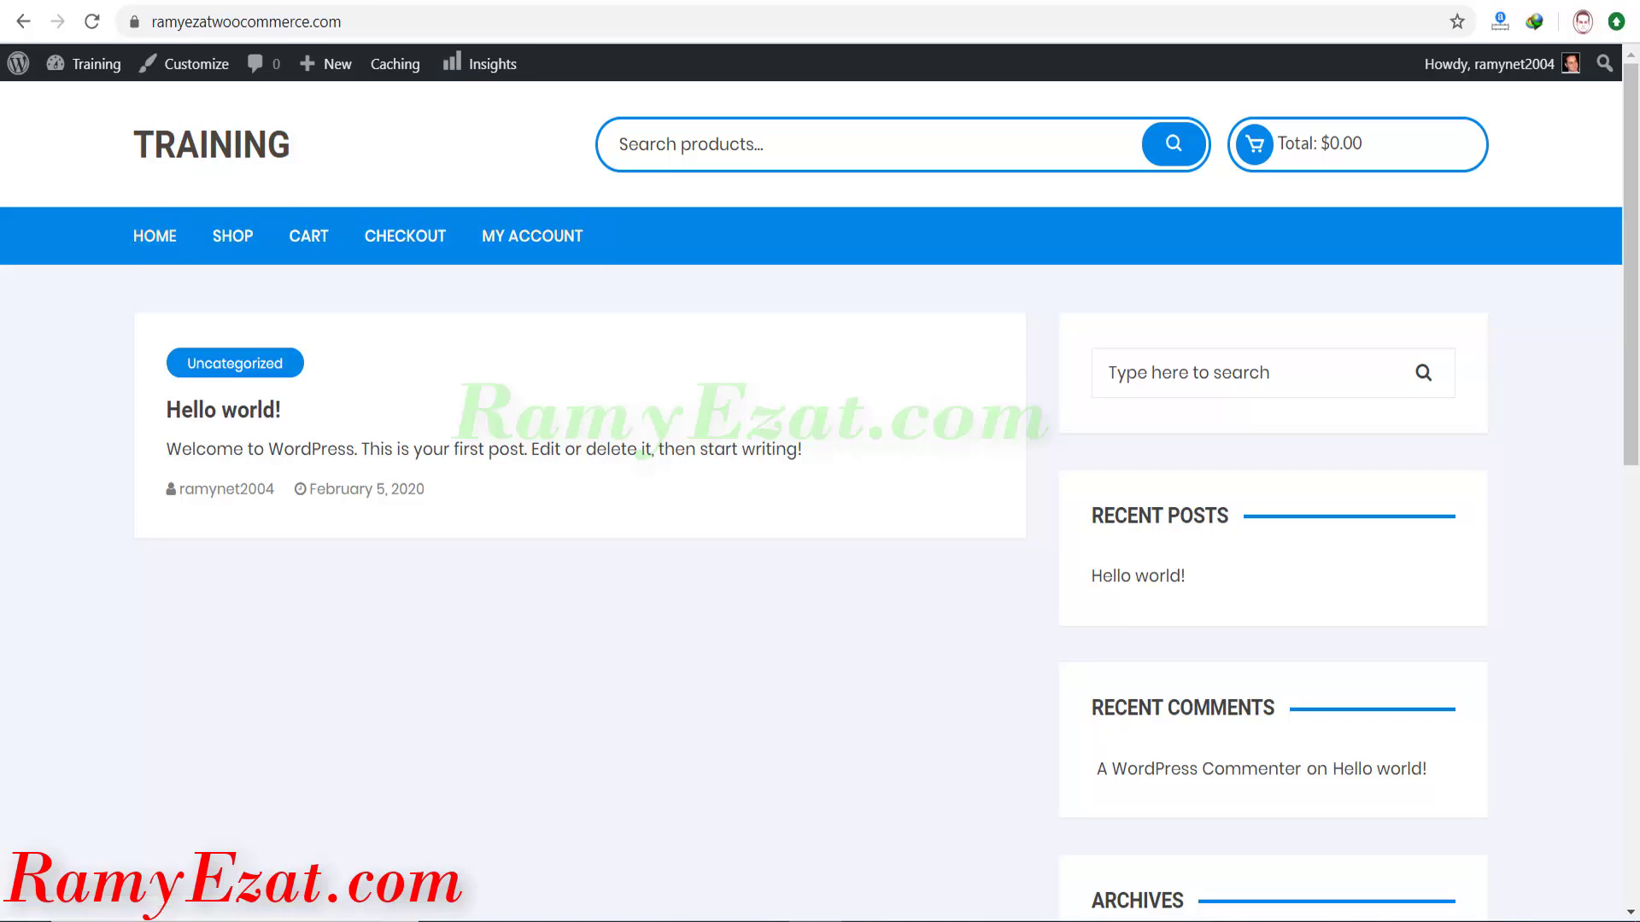
Open the post categories in the site admin and add a new category named "Top selling items".
key(ctrl+Tab)
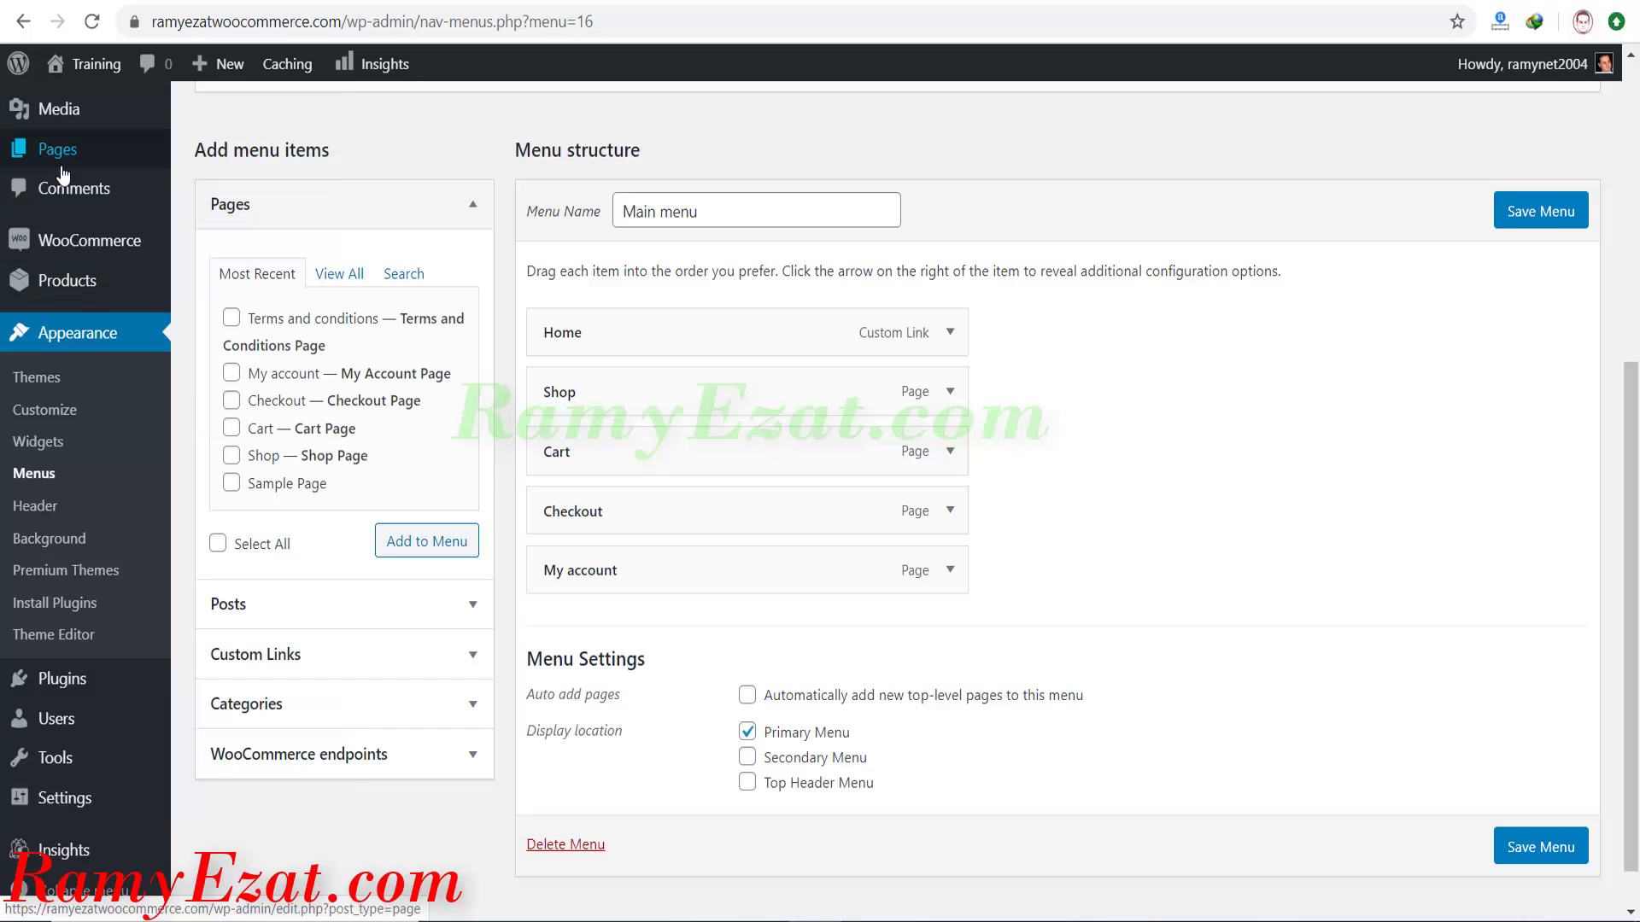
scroll(68, 163, up, 6)
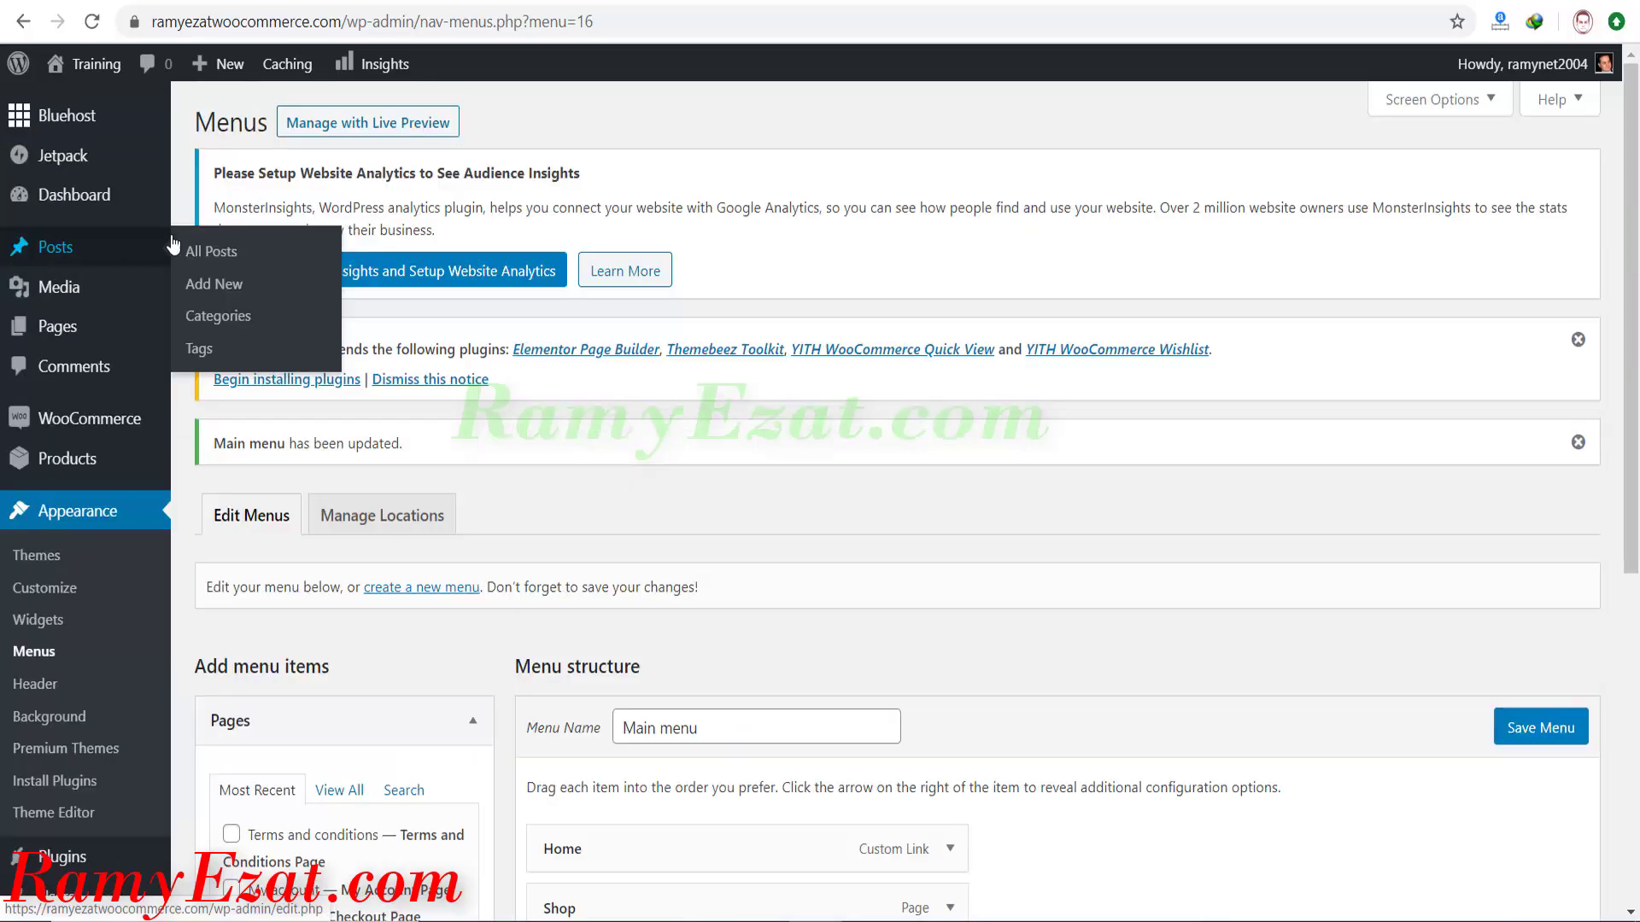
click(224, 321)
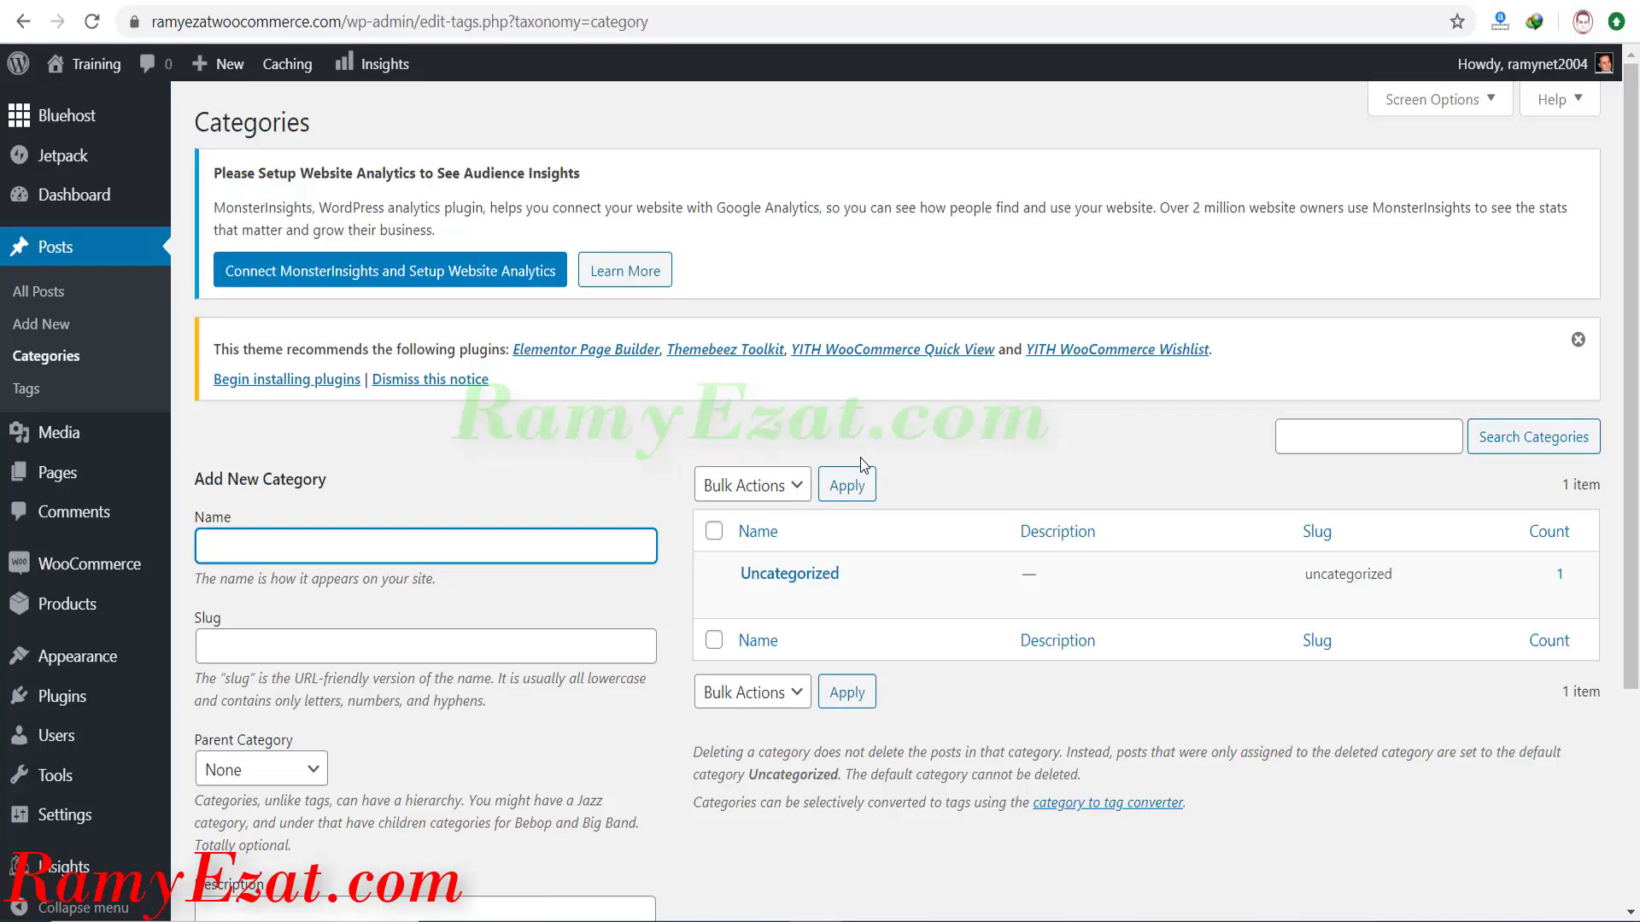
scroll(604, 426, down, 2)
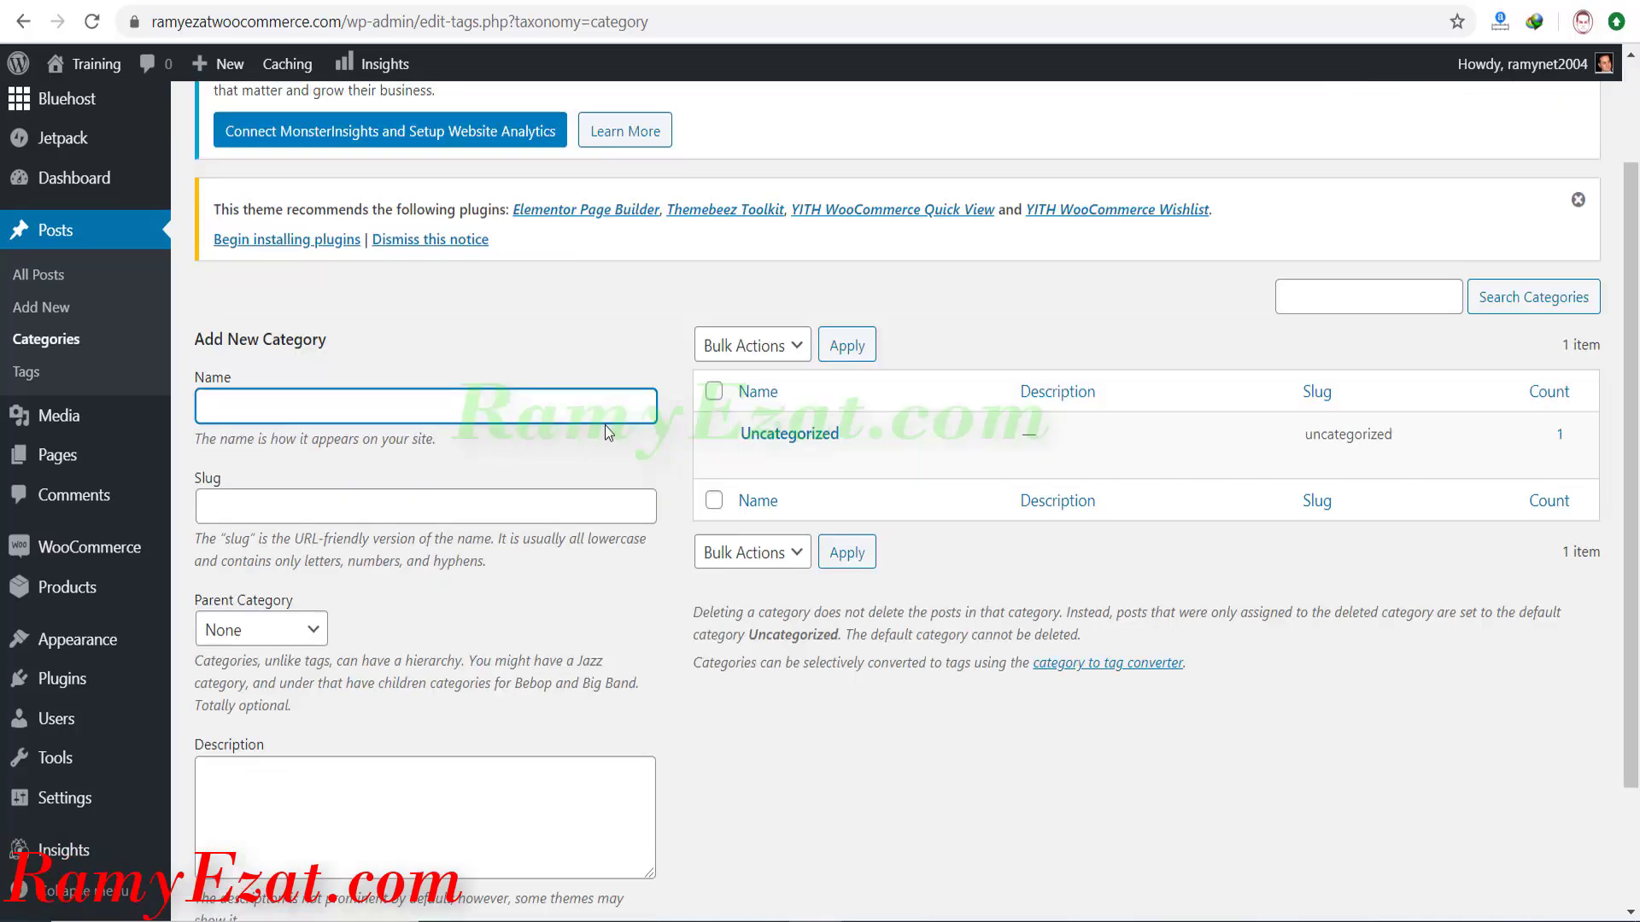
text(op selling Items)
key(BackSpace)
key(BackSpace)
key(BackSpace)
text(ms)
click(644, 585)
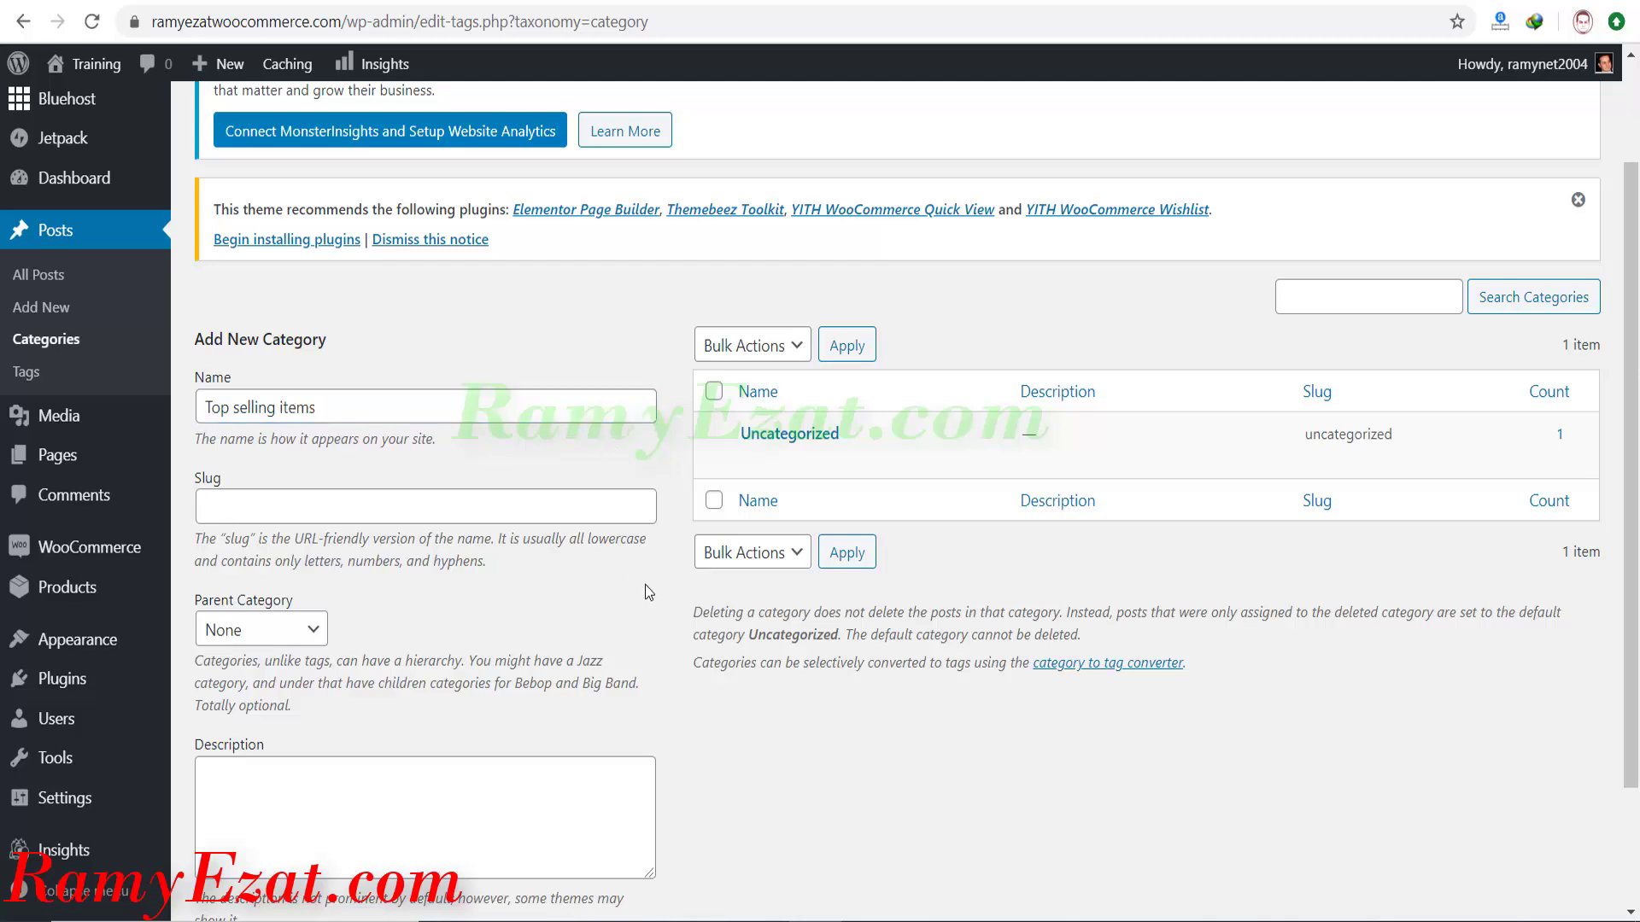
scroll(518, 344, down, 1)
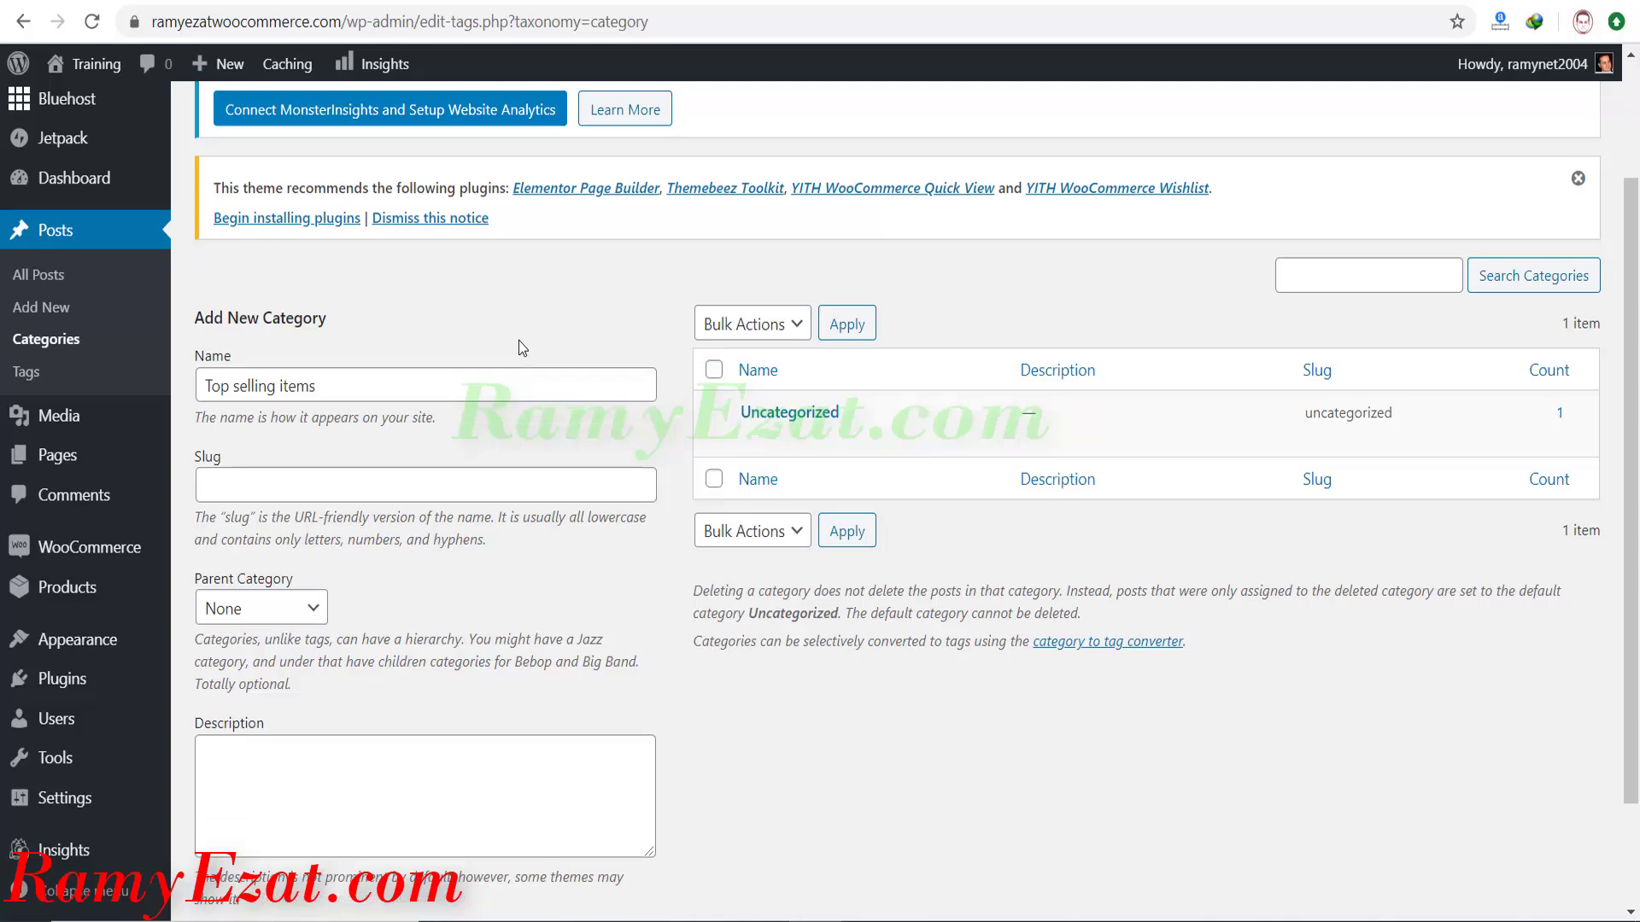
scroll(519, 340, down, 3)
click(276, 801)
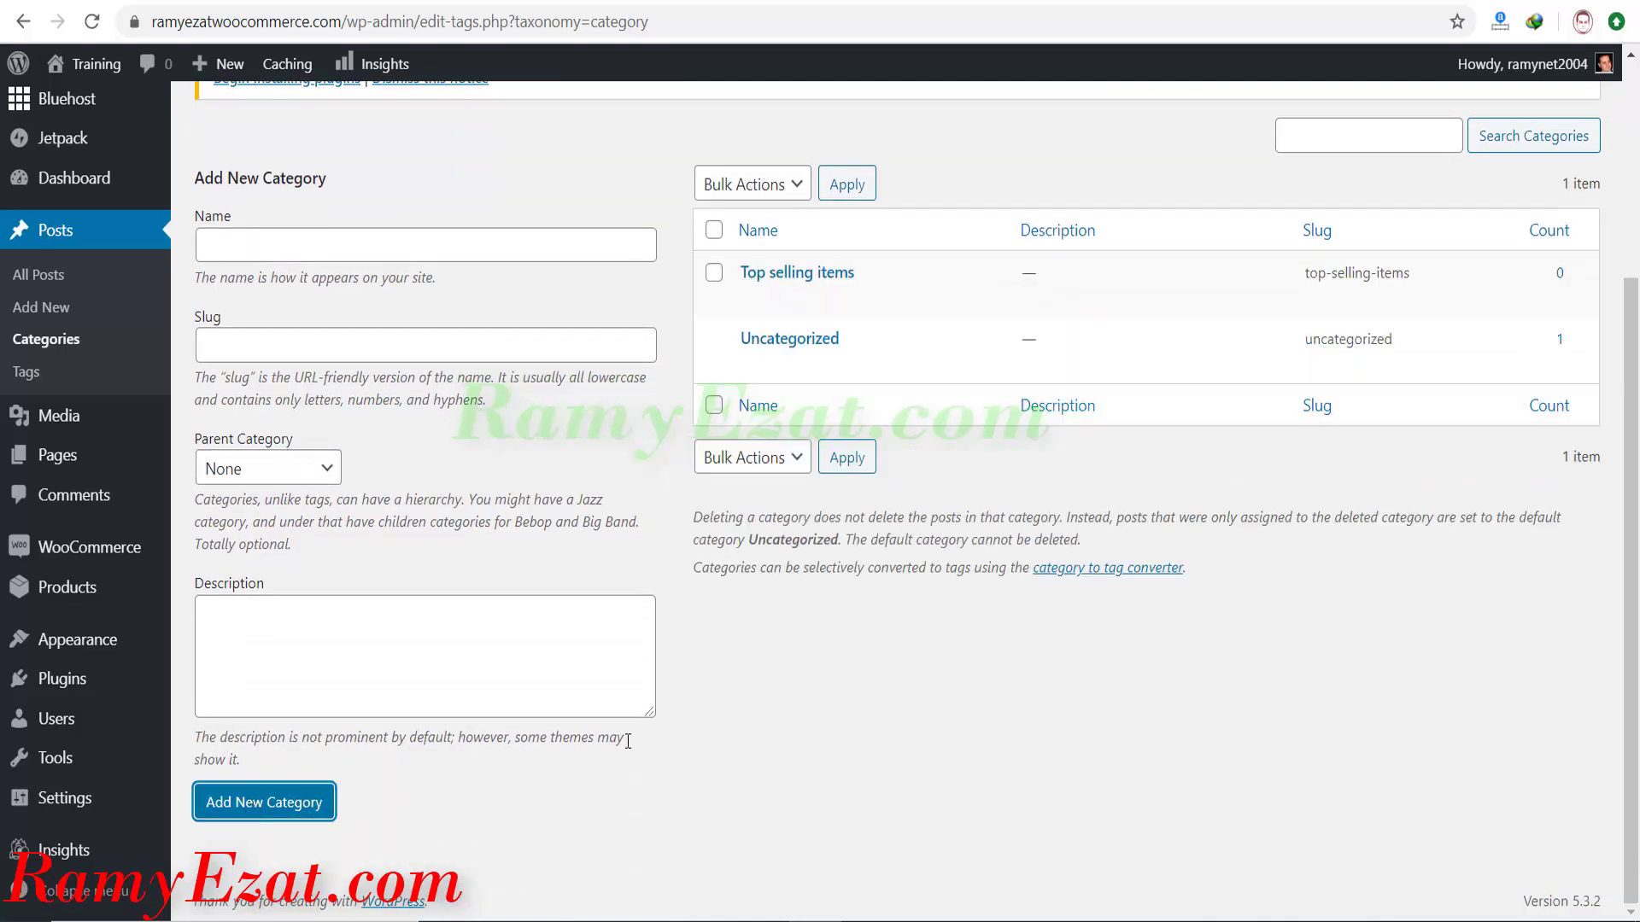
Add another top-level post category named "Courses", leaving its slug and description empty.
click(294, 249)
text(Courses)
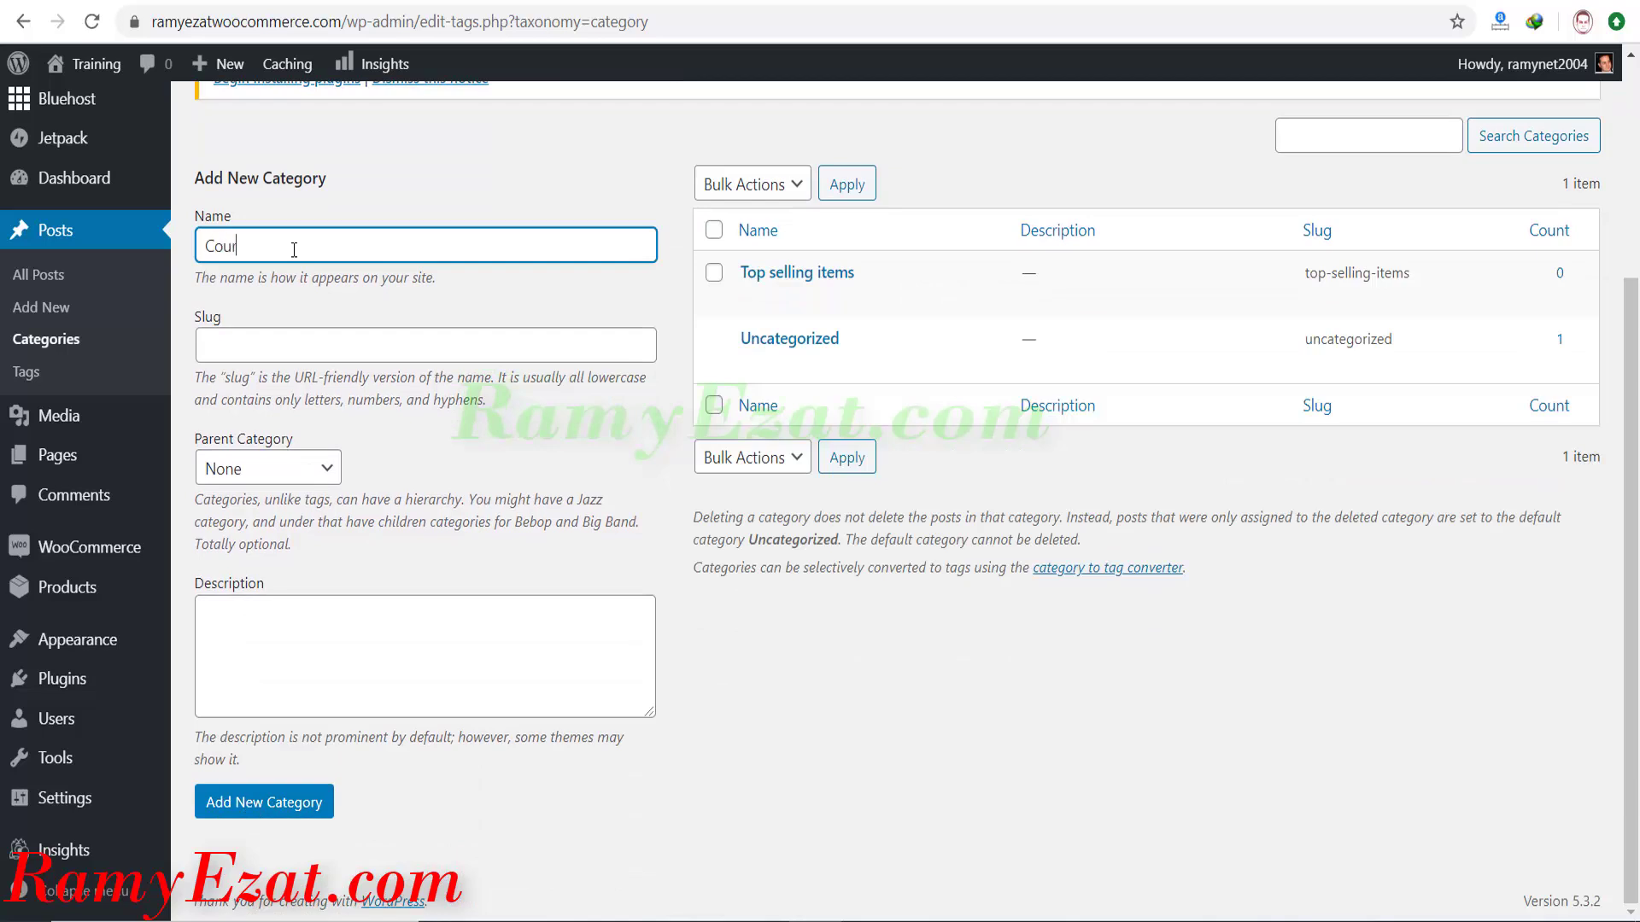
click(265, 801)
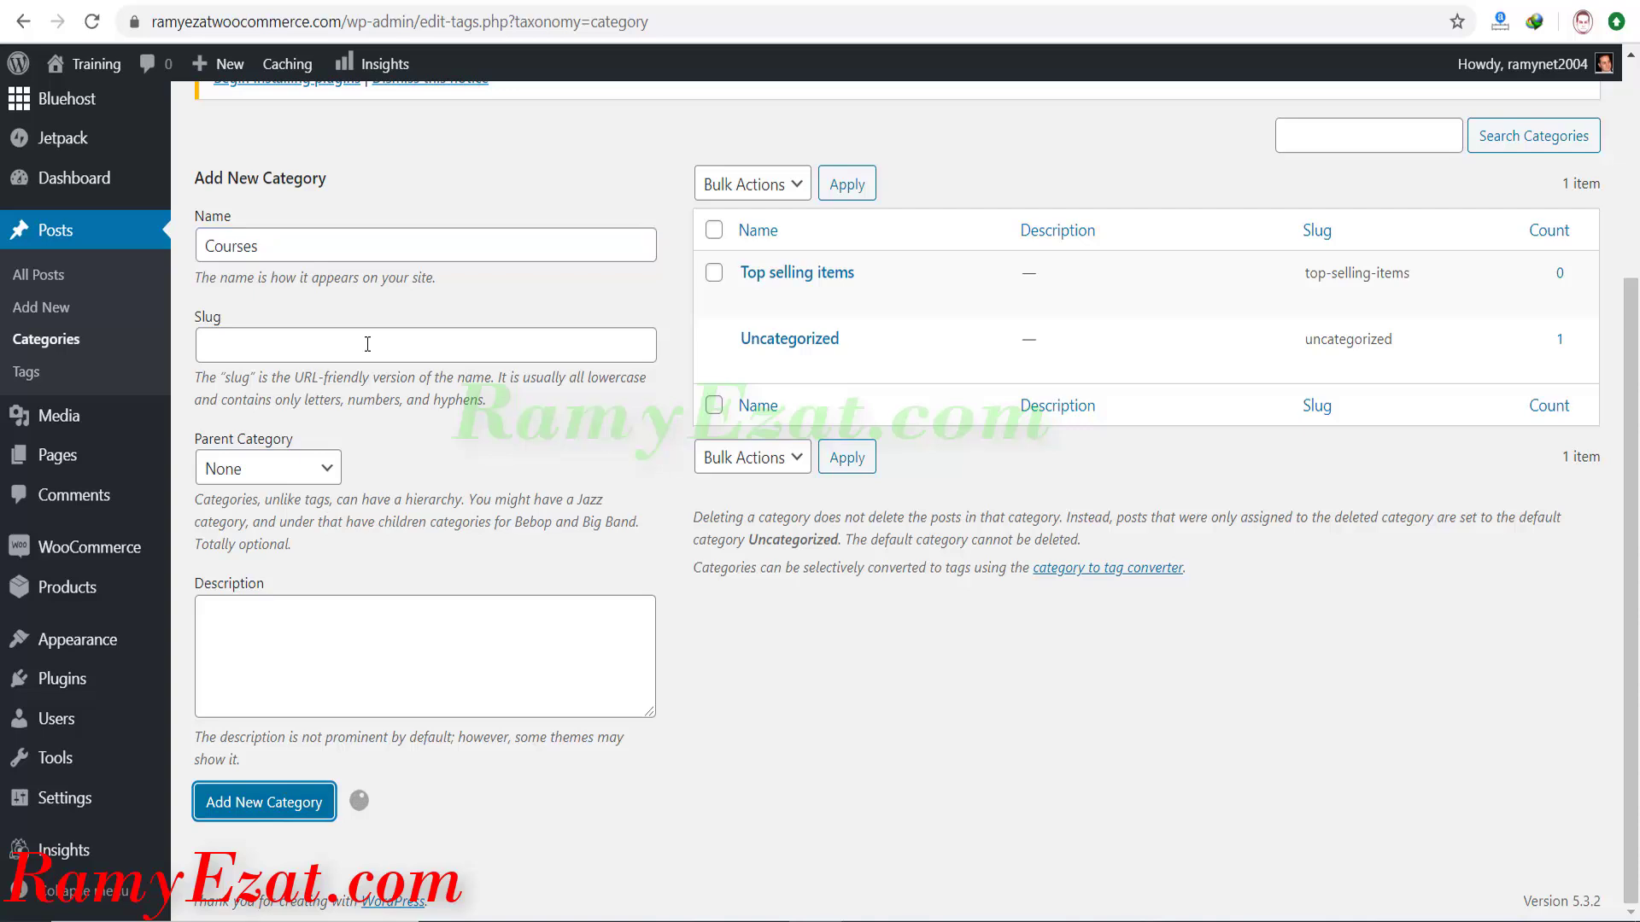
Add a further top-level post category named "E-books" with no slug or description entered.
click(355, 248)
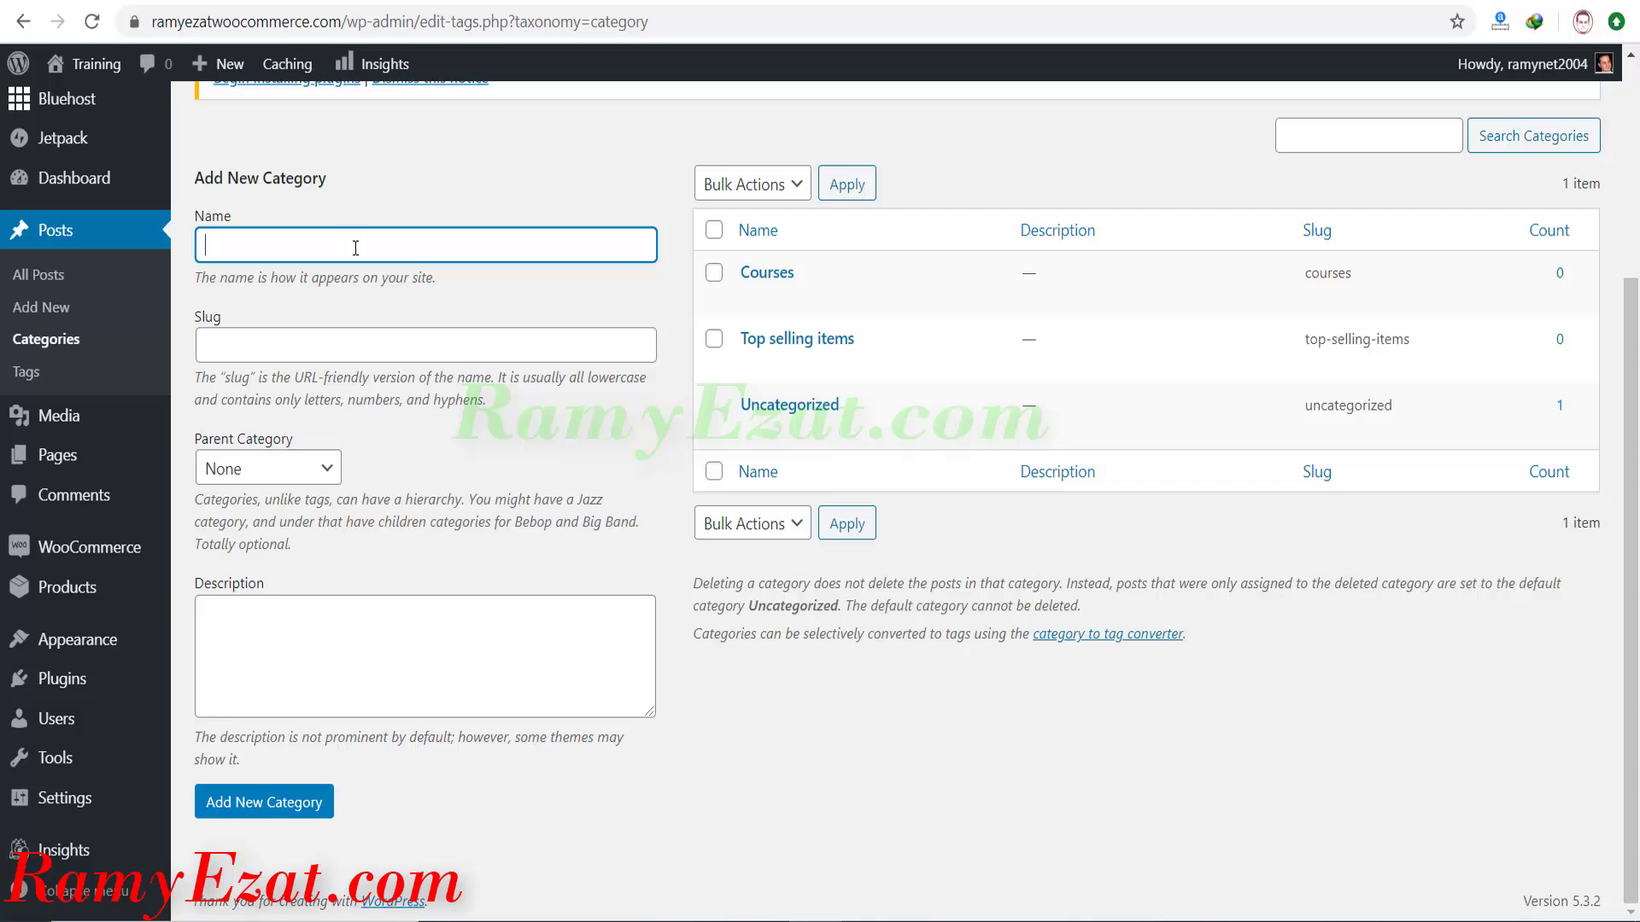
text(Book)
key(BackSpace)
key(BackSpace)
key(BackSpace)
key(BackSpace)
key(BackSpace)
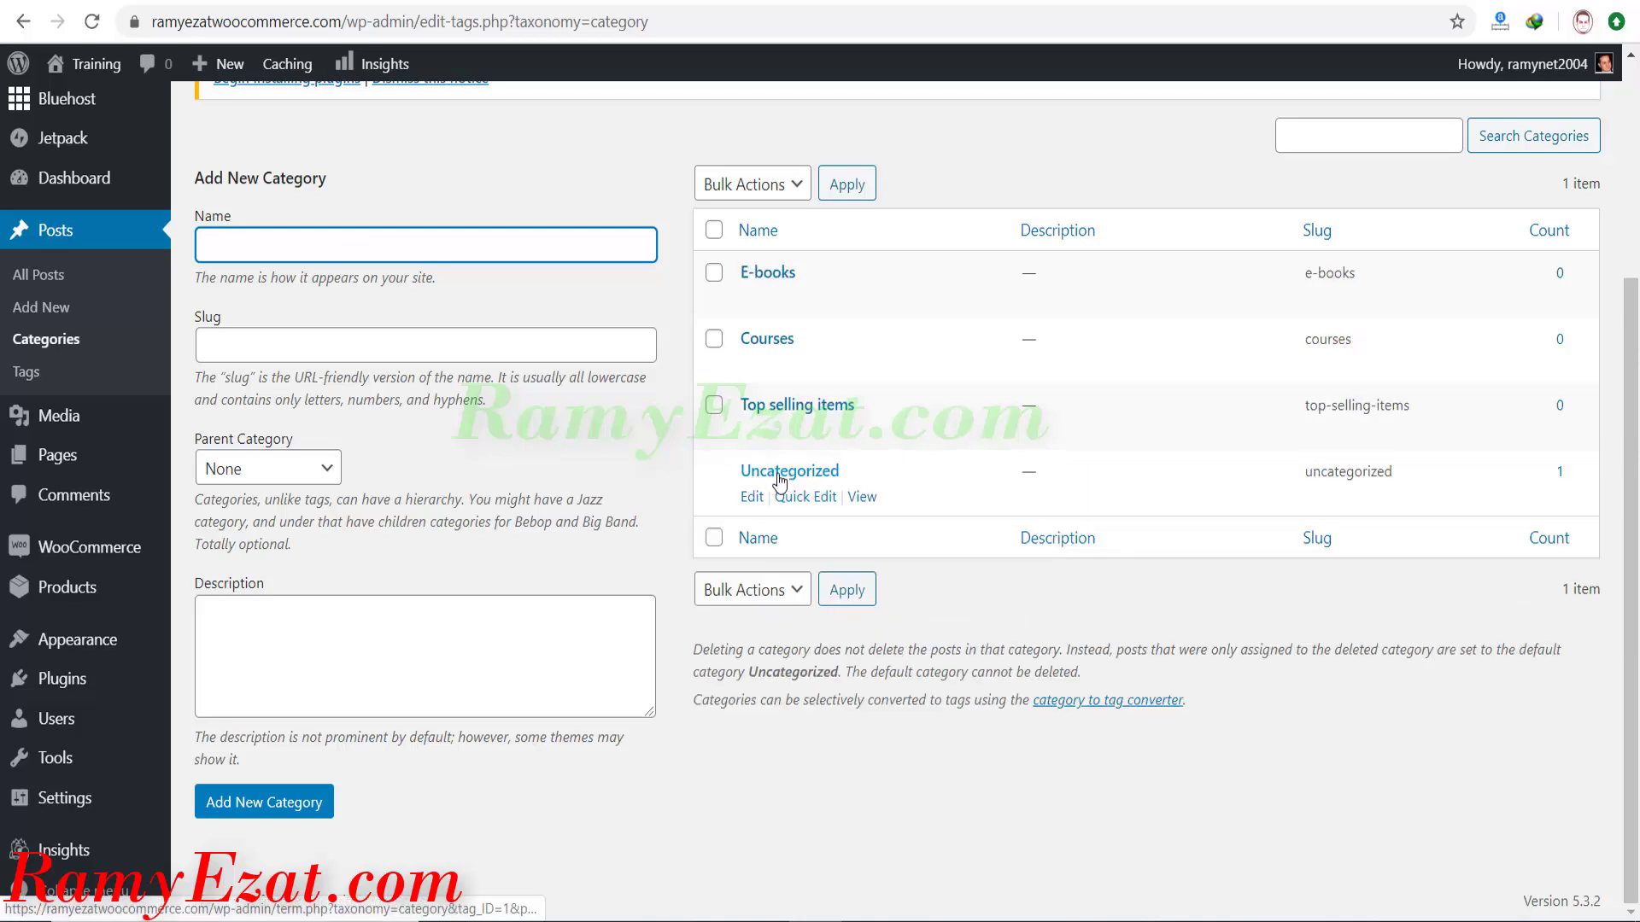
Rename the default Uncategorized post category to "Shoes" and save the update.
click(752, 497)
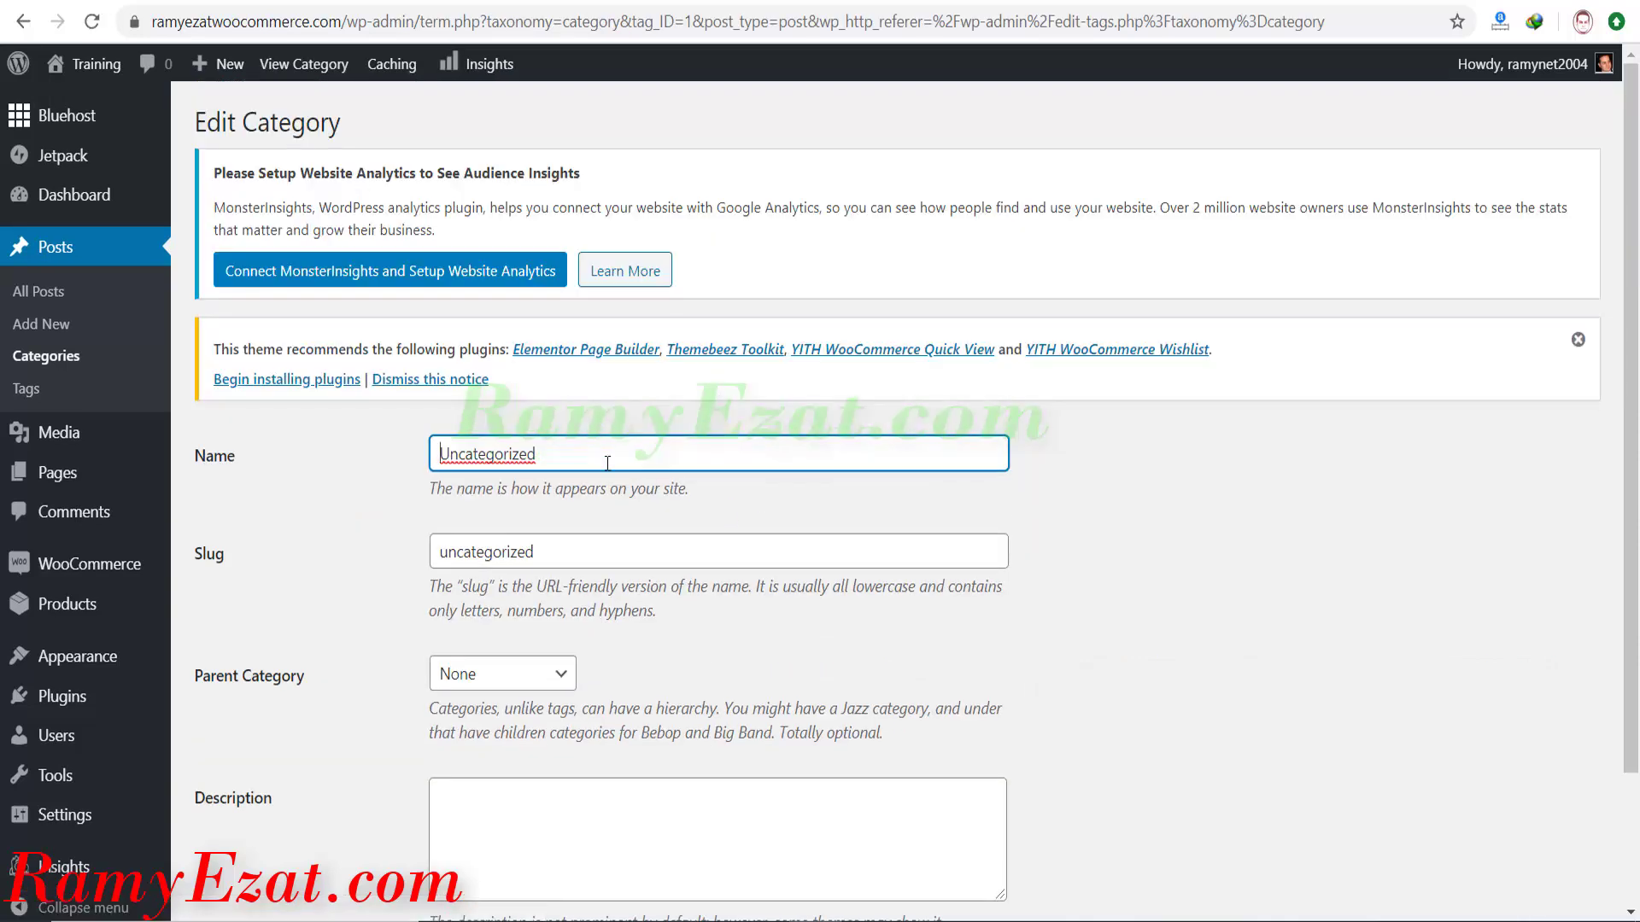
key(ctrl+a)
key(BackSpace)
text(Shoes)
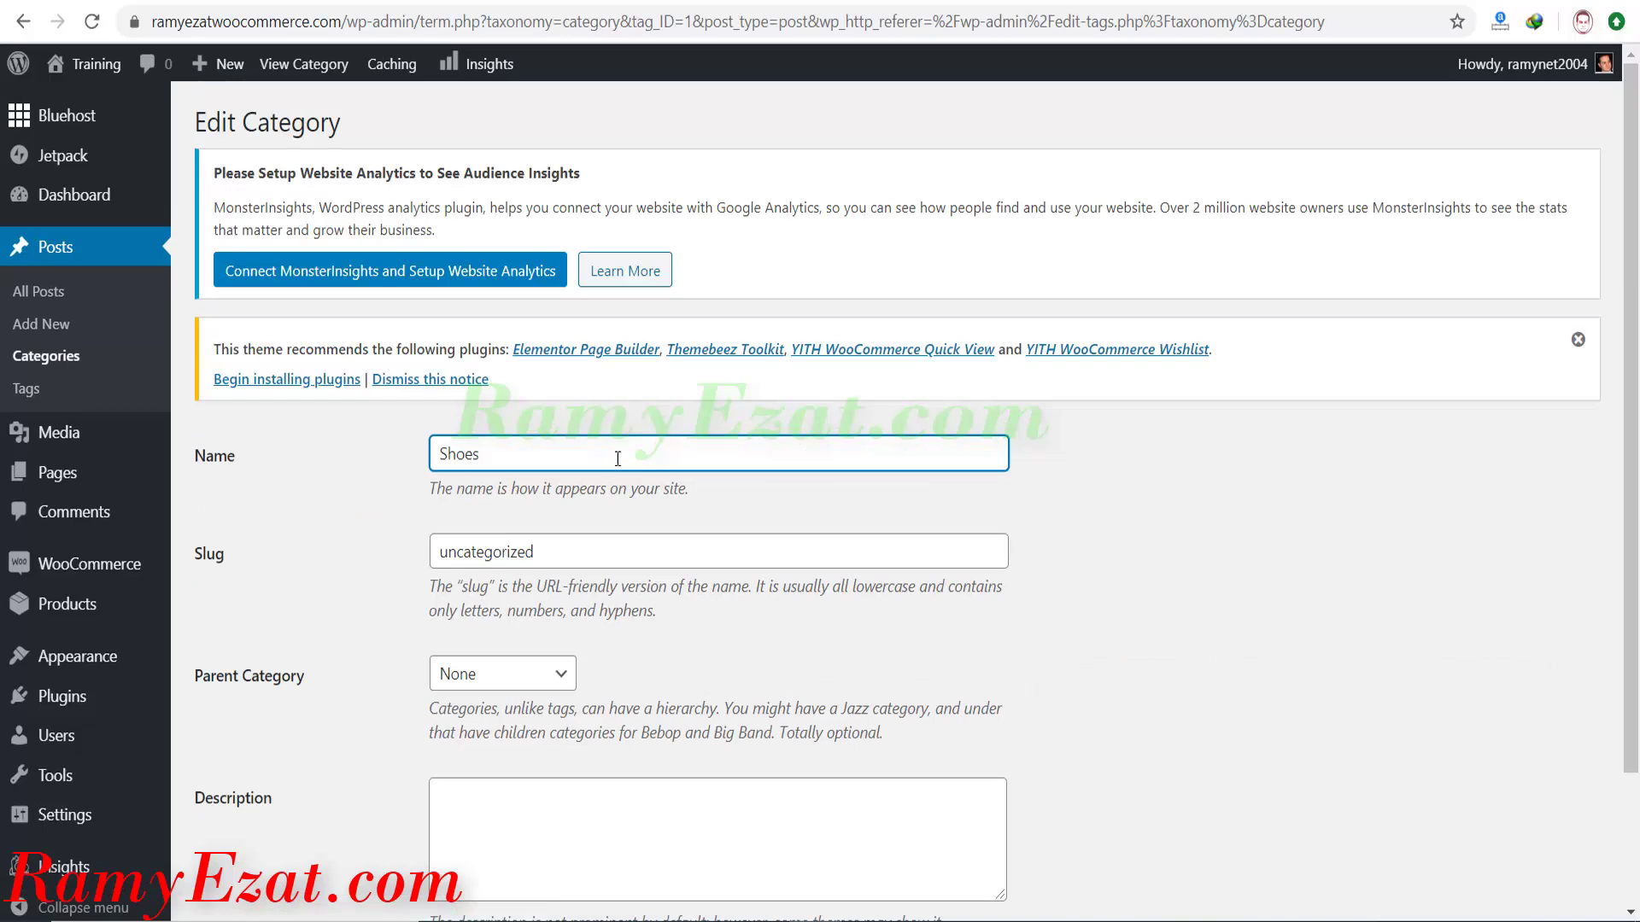
click(659, 419)
scroll(659, 419, down, 2)
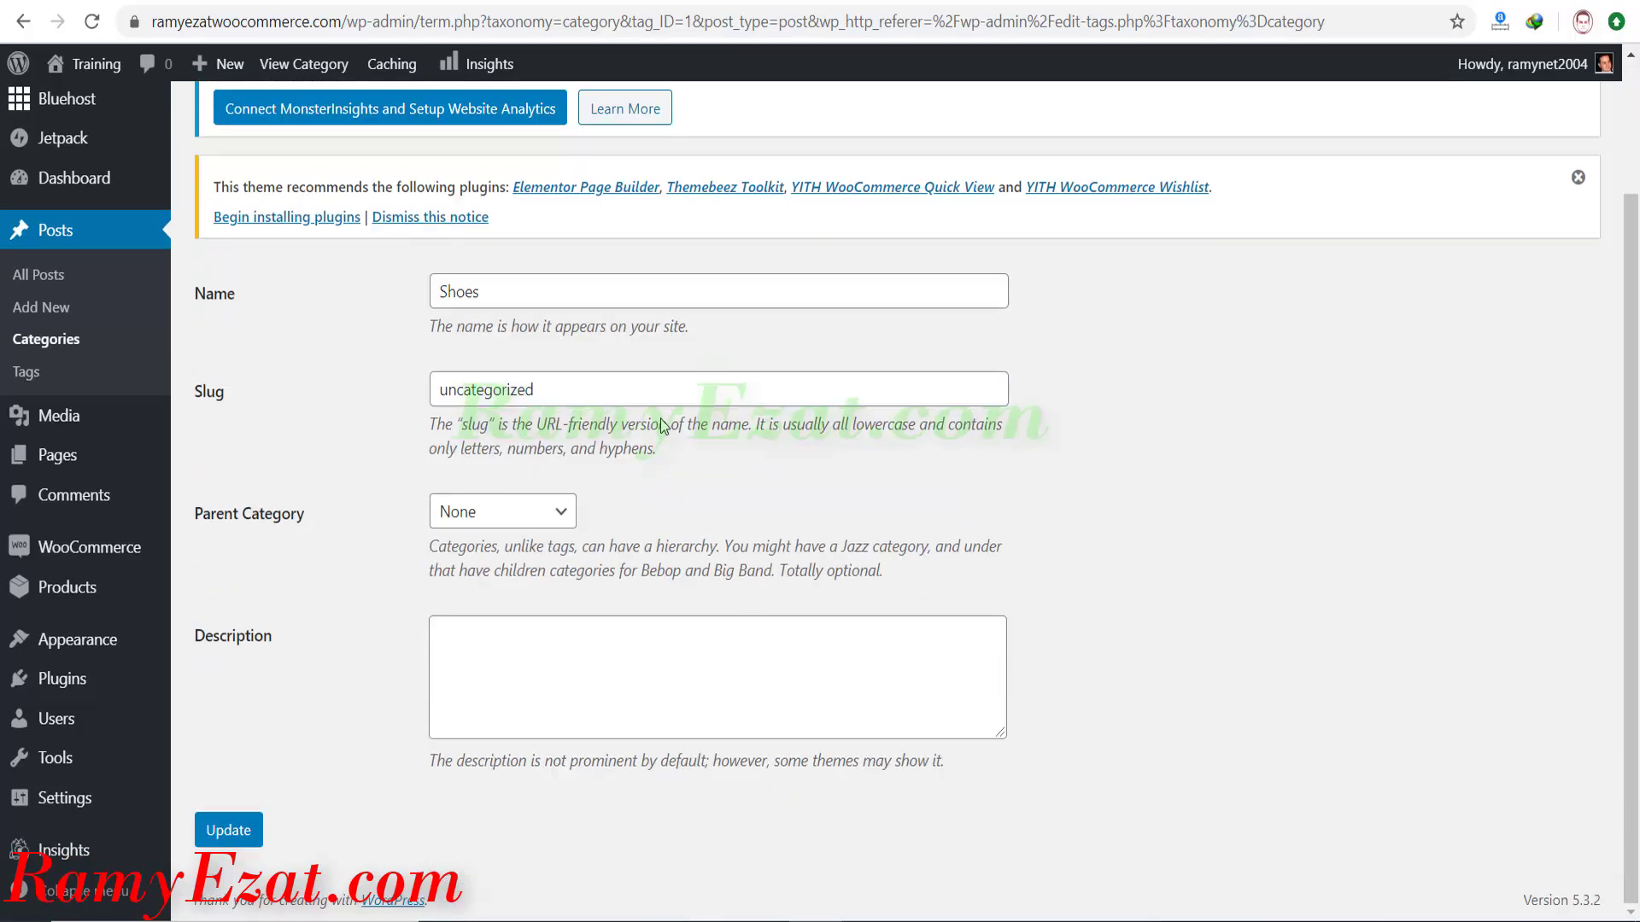
click(246, 834)
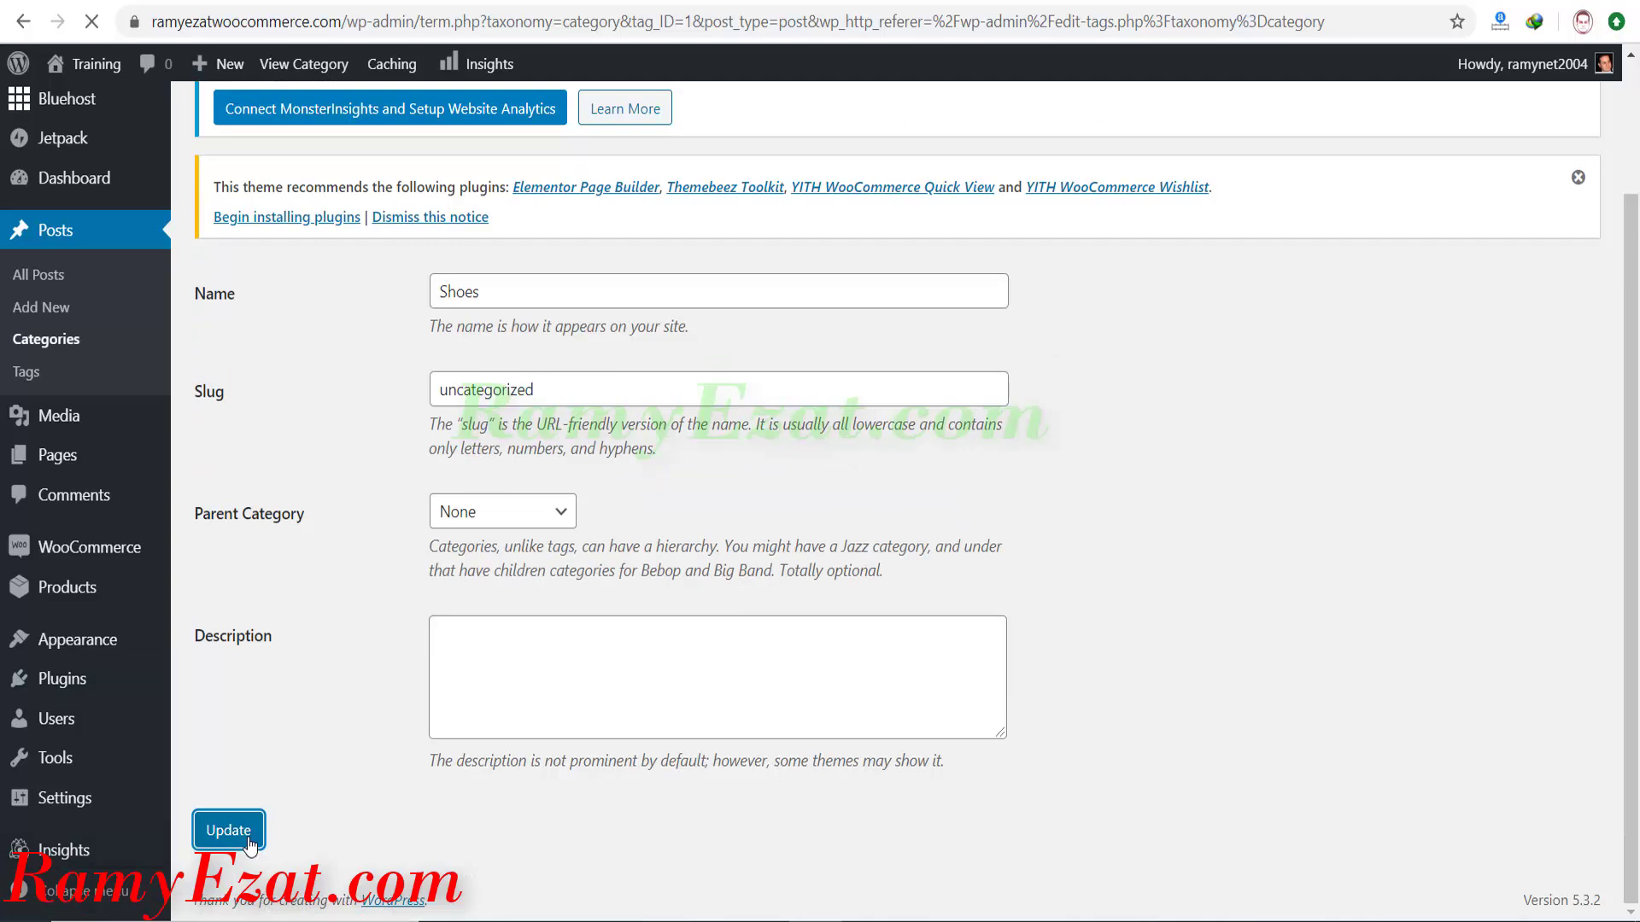